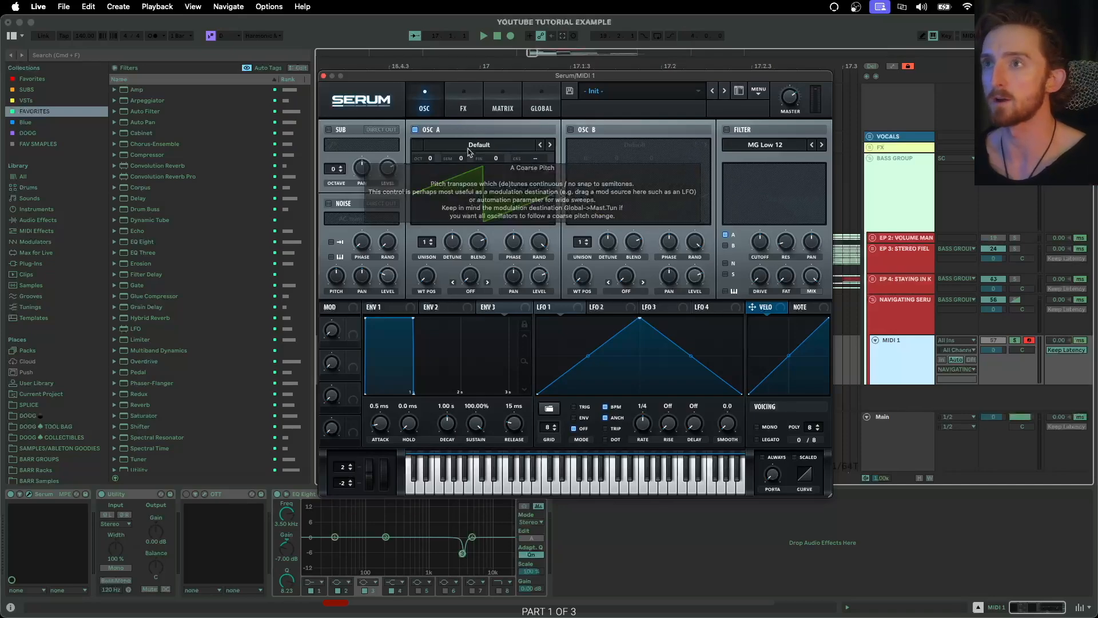
Step: Reposition the Serum window and look through the FX, Matrix and Global pages before returning to the oscillator page
{"action": "left_click_drag", "start_coordinate": [452, 82], "coordinate": [463, 70]}
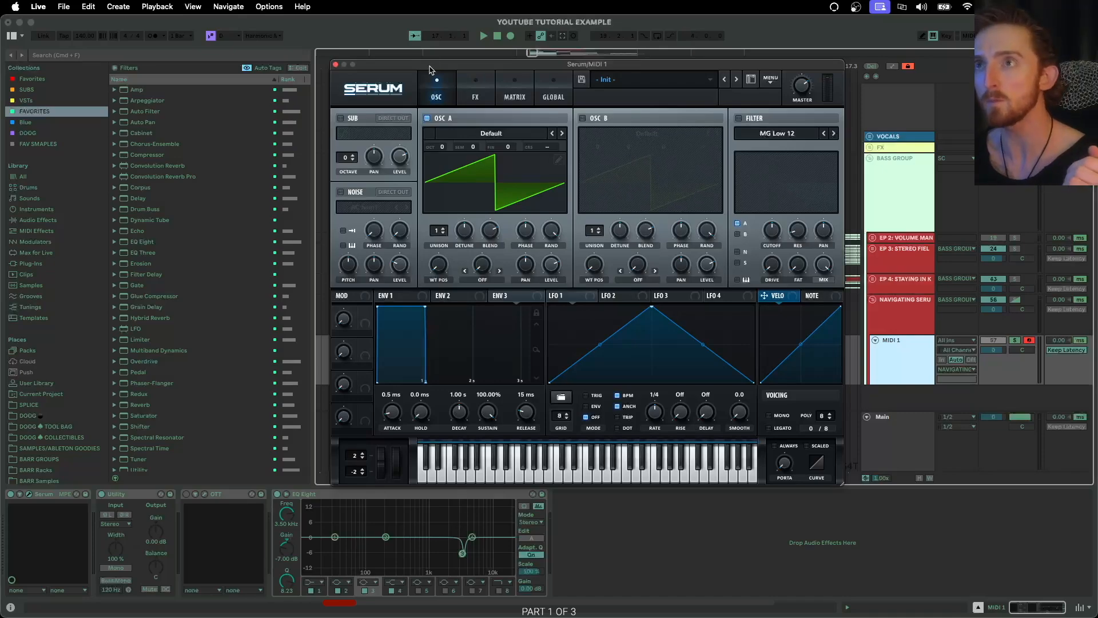
{"action": "left_click_drag", "start_coordinate": [432, 64], "coordinate": [423, 71]}
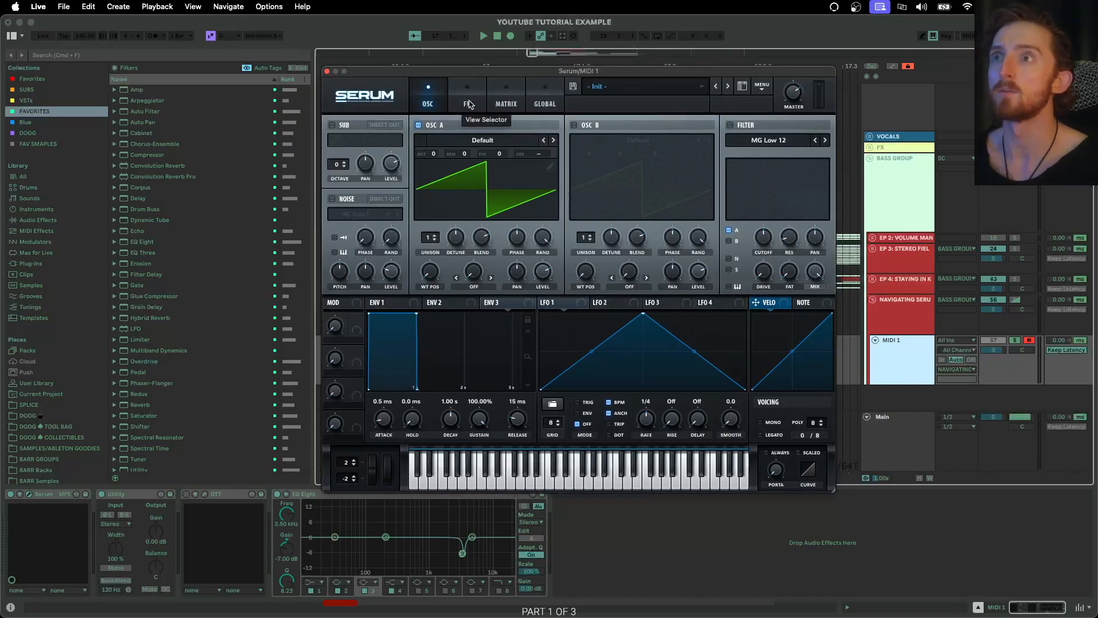
{"action": "left_click", "coordinate": [499, 105]}
{"action": "left_click", "coordinate": [542, 109]}
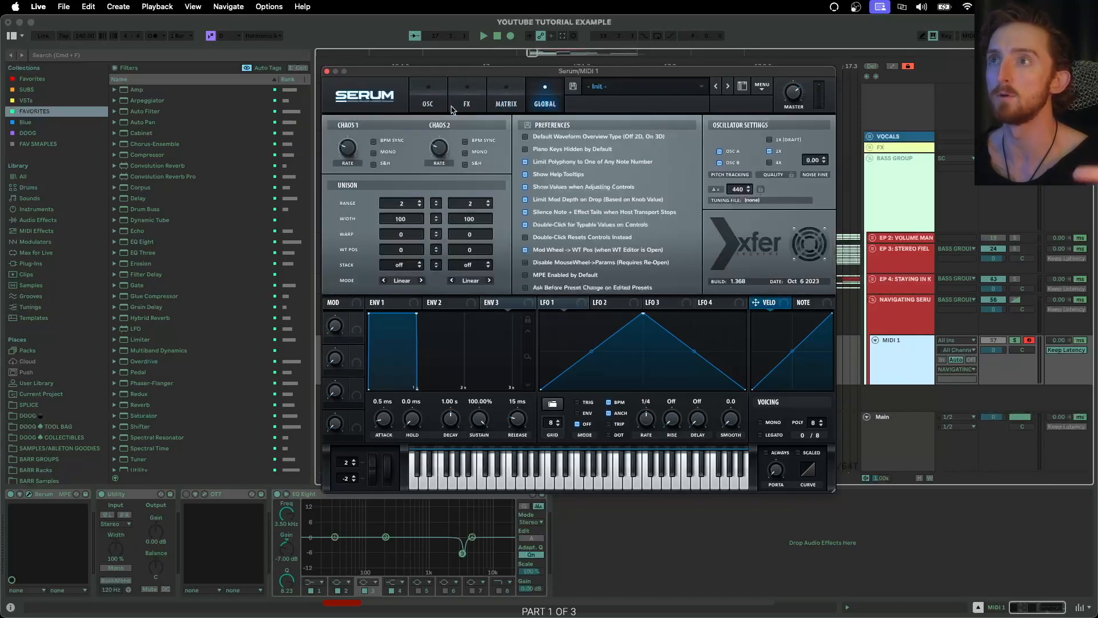
{"action": "left_click", "coordinate": [427, 105]}
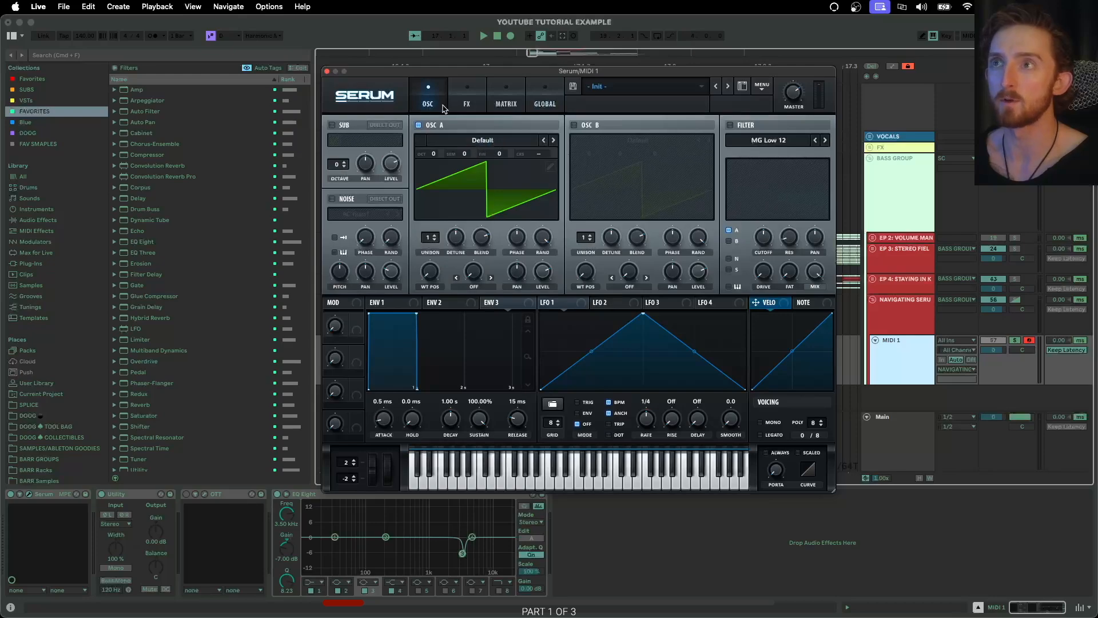
{"action": "left_click", "coordinate": [468, 107]}
{"action": "left_click", "coordinate": [426, 106]}
{"action": "left_click", "coordinate": [509, 102]}
{"action": "left_click", "coordinate": [544, 104]}
{"action": "left_click", "coordinate": [433, 108]}
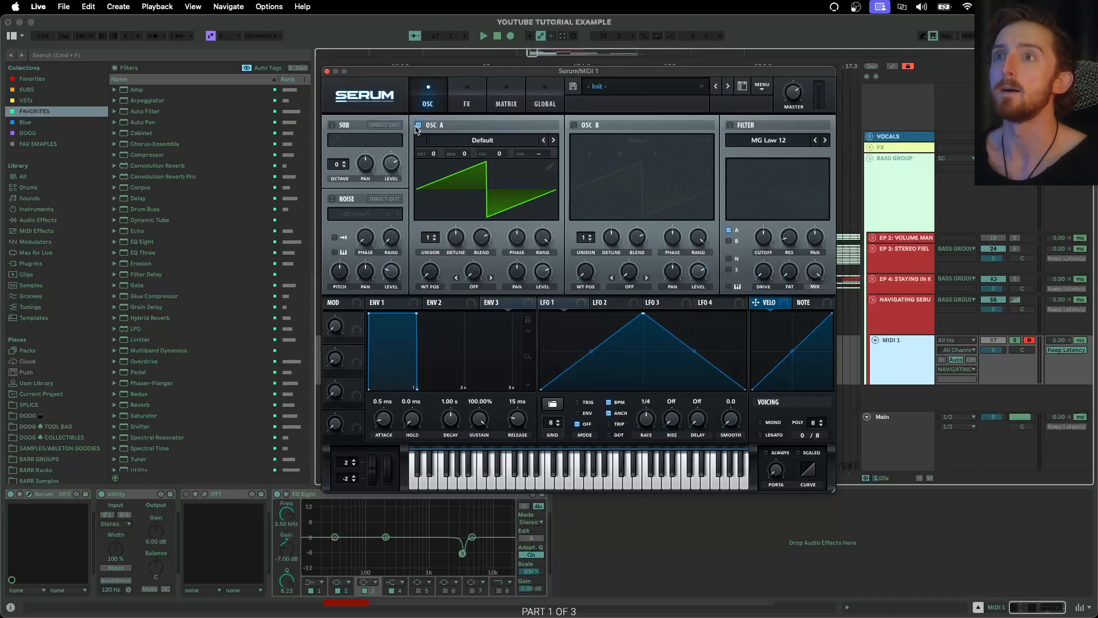
Step: Switch off oscillator A, enable the sub oscillator to audition its different waveforms, and switch the sub off again
{"action": "left_click", "coordinate": [419, 126]}
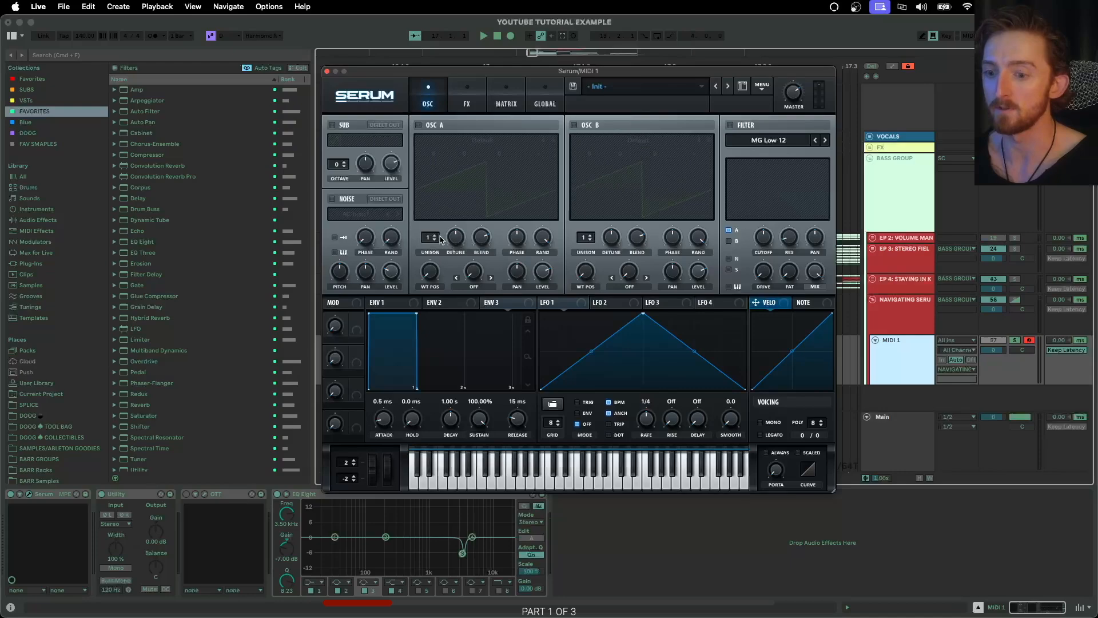
{"action": "left_click", "coordinate": [331, 125]}
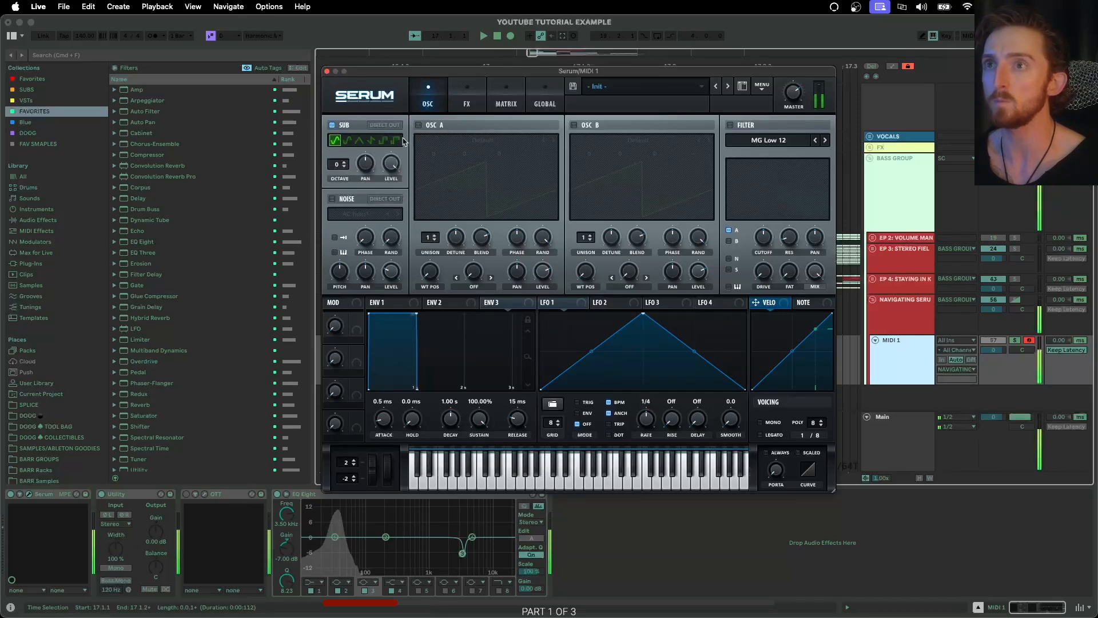
{"action": "left_click", "coordinate": [358, 141]}
{"action": "left_click", "coordinate": [372, 142]}
{"action": "left_click", "coordinate": [383, 142]}
{"action": "left_click", "coordinate": [395, 142]}
{"action": "left_click", "coordinate": [348, 141]}
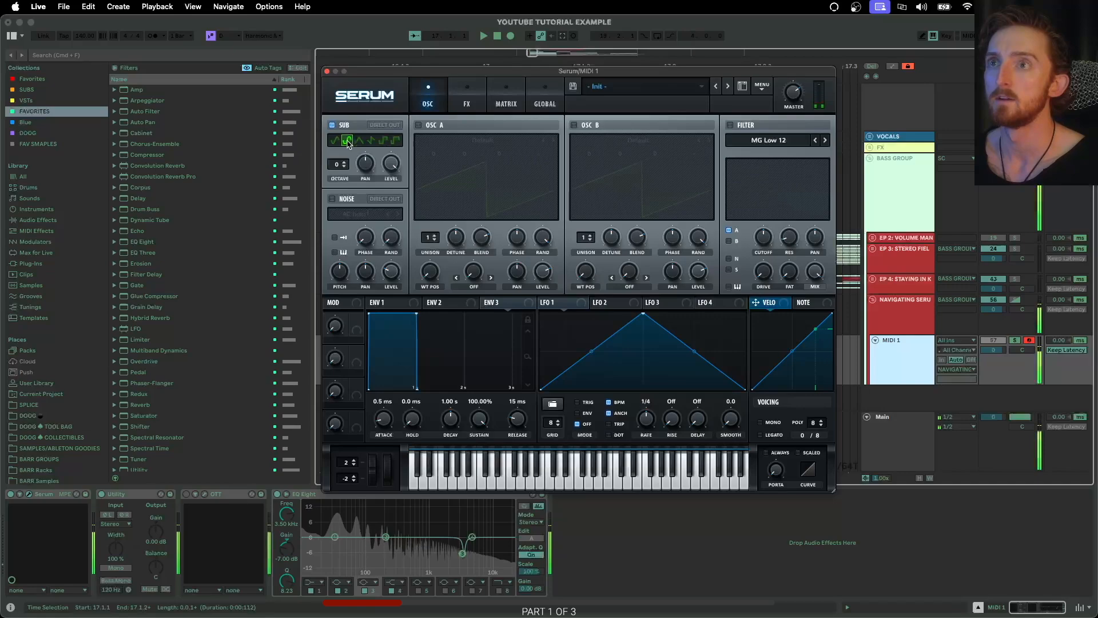
{"action": "left_click", "coordinate": [332, 125]}
Step: Enable the noise oscillator, load the Square Wave noise from the BARR folder, audition it, and switch the noise off
{"action": "left_click", "coordinate": [331, 199]}
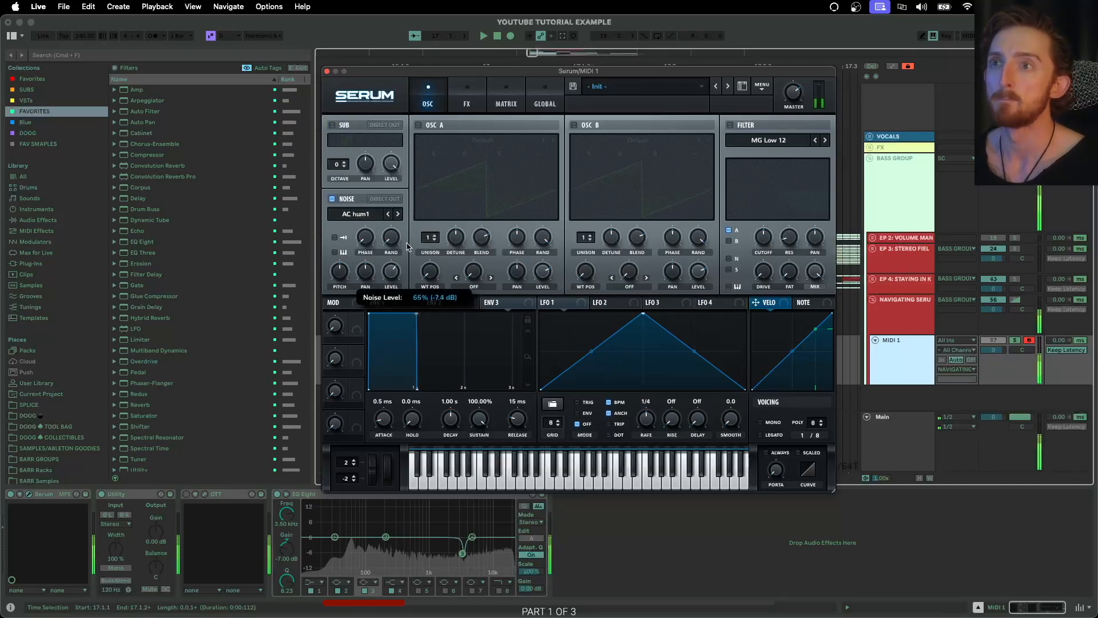
{"action": "left_click", "coordinate": [356, 213]}
{"action": "mouse_move", "coordinate": [416, 270]}
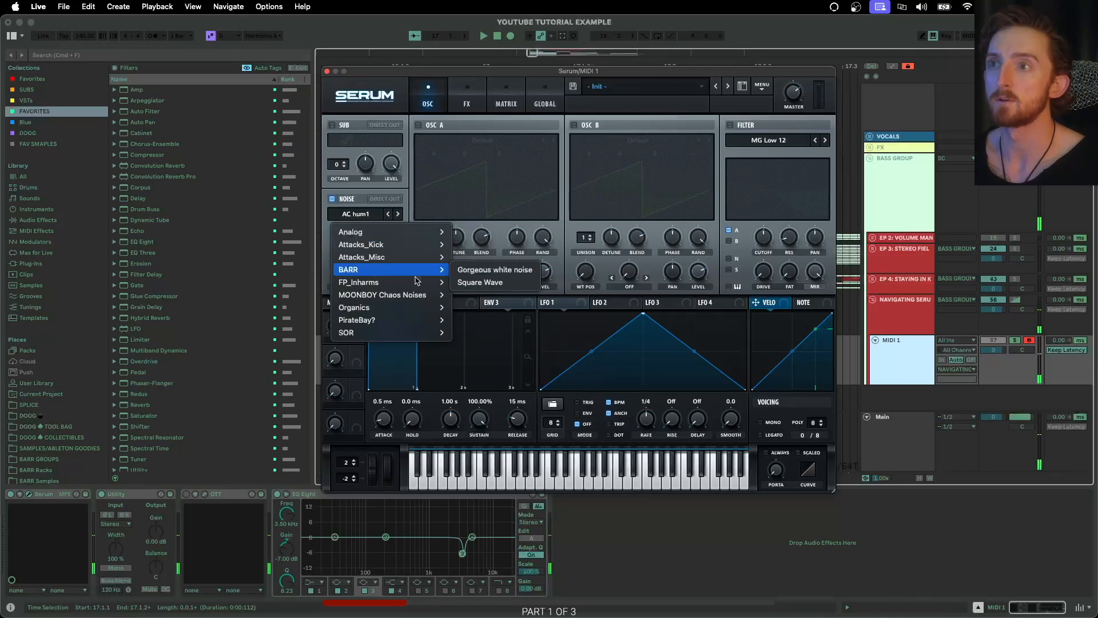
{"action": "left_click", "coordinate": [480, 282]}
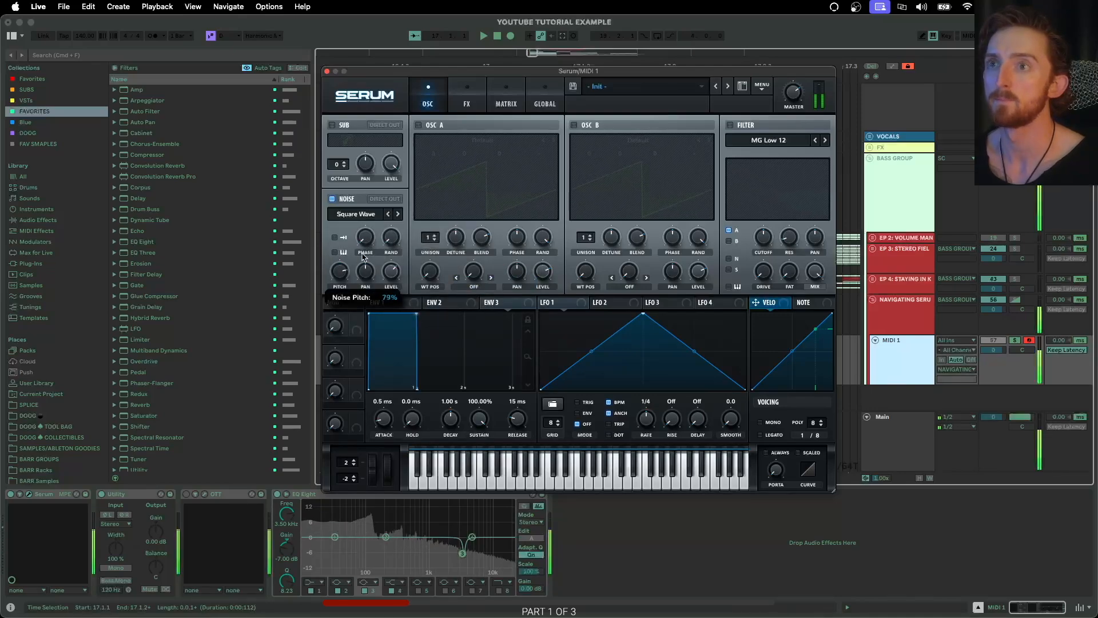
{"action": "left_click", "coordinate": [332, 199]}
Step: Try the ACVSTI Bells 1 wavetable with 6 unison voices on a re-enabled oscillator A, and reset the patch with Init Preset
{"action": "left_click", "coordinate": [418, 125]}
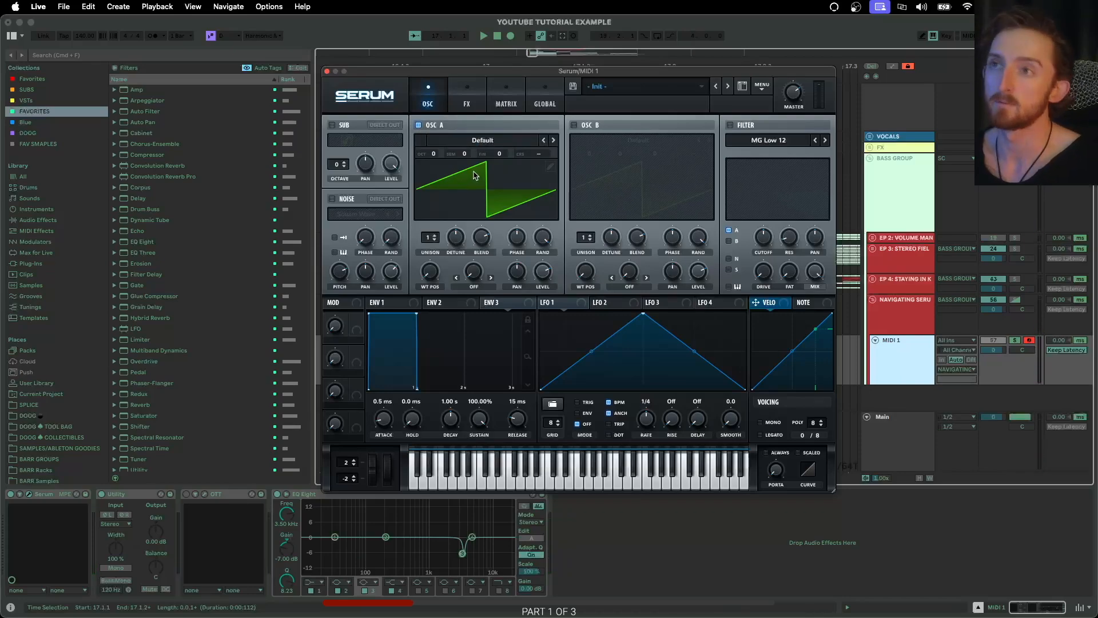
{"action": "left_click", "coordinate": [480, 142]}
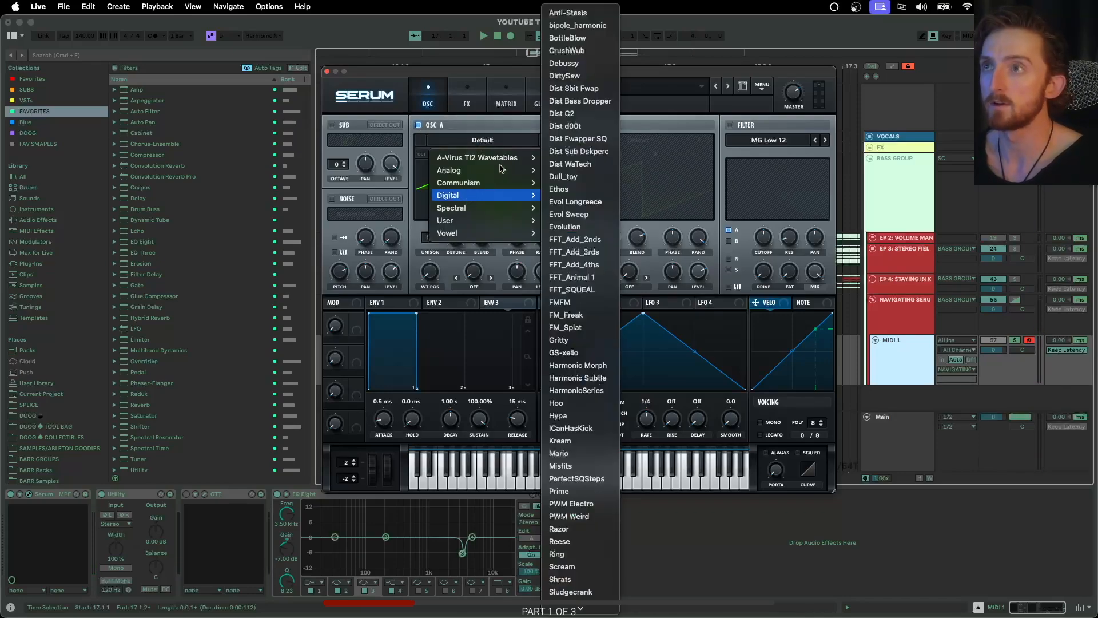
{"action": "mouse_move", "coordinate": [480, 158]}
{"action": "left_click", "coordinate": [593, 104]}
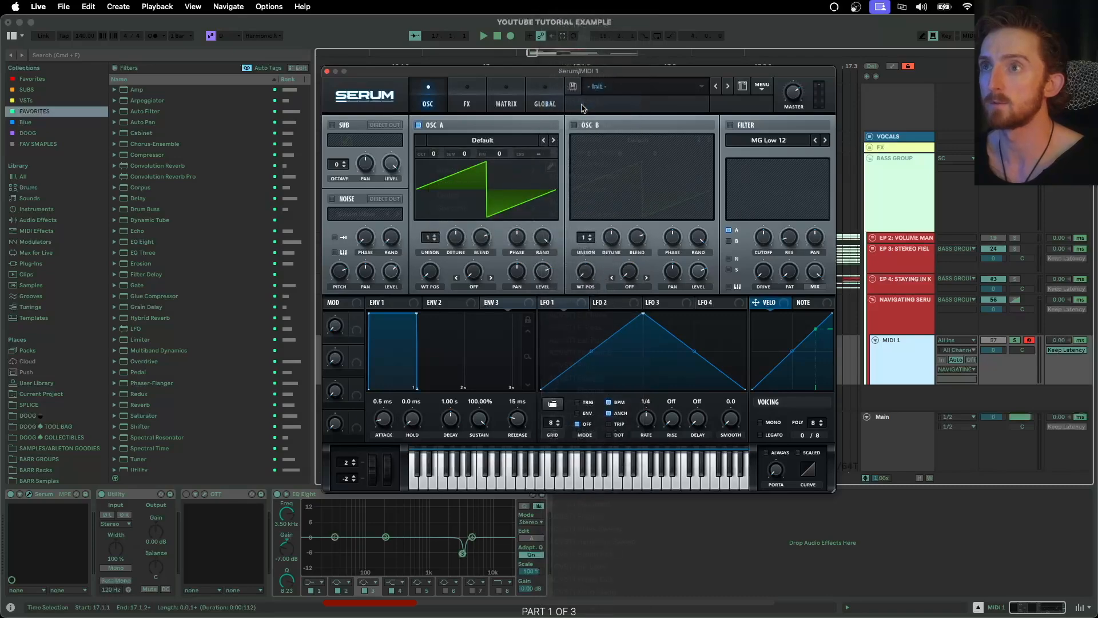
{"action": "left_click_drag", "start_coordinate": [543, 266], "coordinate": [543, 262]}
{"action": "left_click_drag", "start_coordinate": [436, 279], "coordinate": [459, 235]}
{"action": "left_click", "coordinate": [762, 86]}
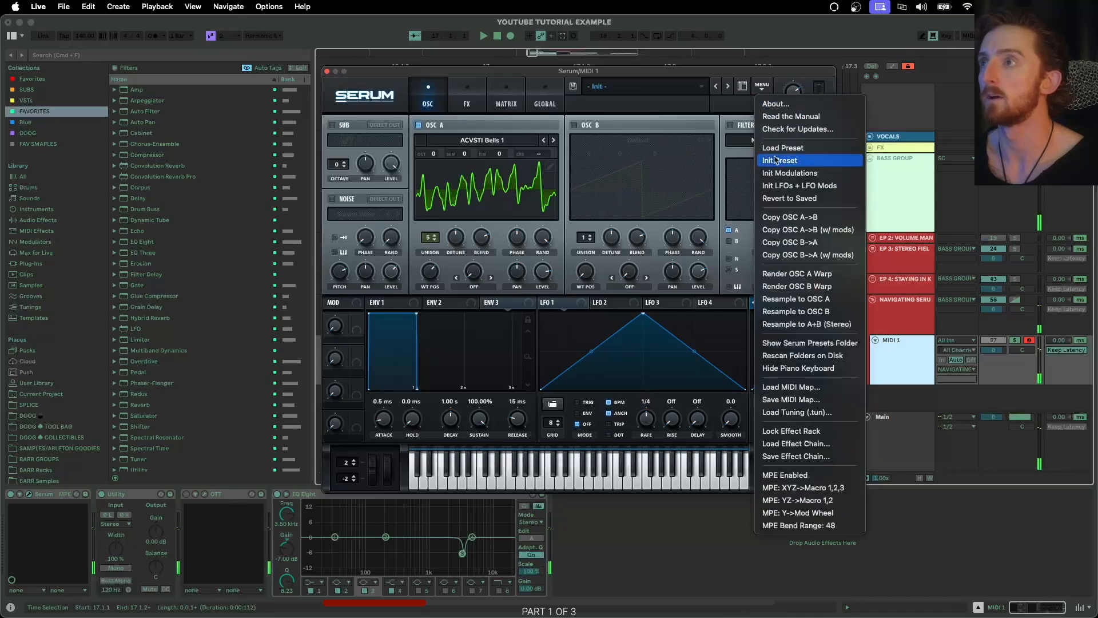
{"action": "left_click", "coordinate": [779, 161]}
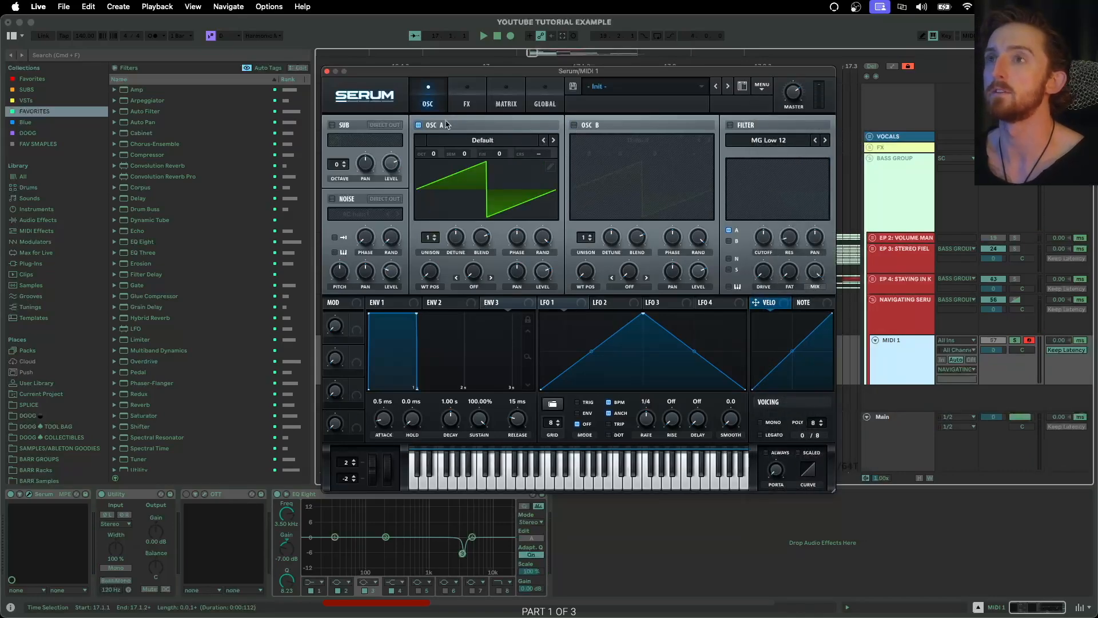
Step: Toggle oscillator A, oscillator B and the filter on and off, leaving only oscillator A enabled
{"action": "left_click", "coordinate": [418, 125]}
{"action": "left_click", "coordinate": [574, 125]}
{"action": "left_click", "coordinate": [574, 125]}
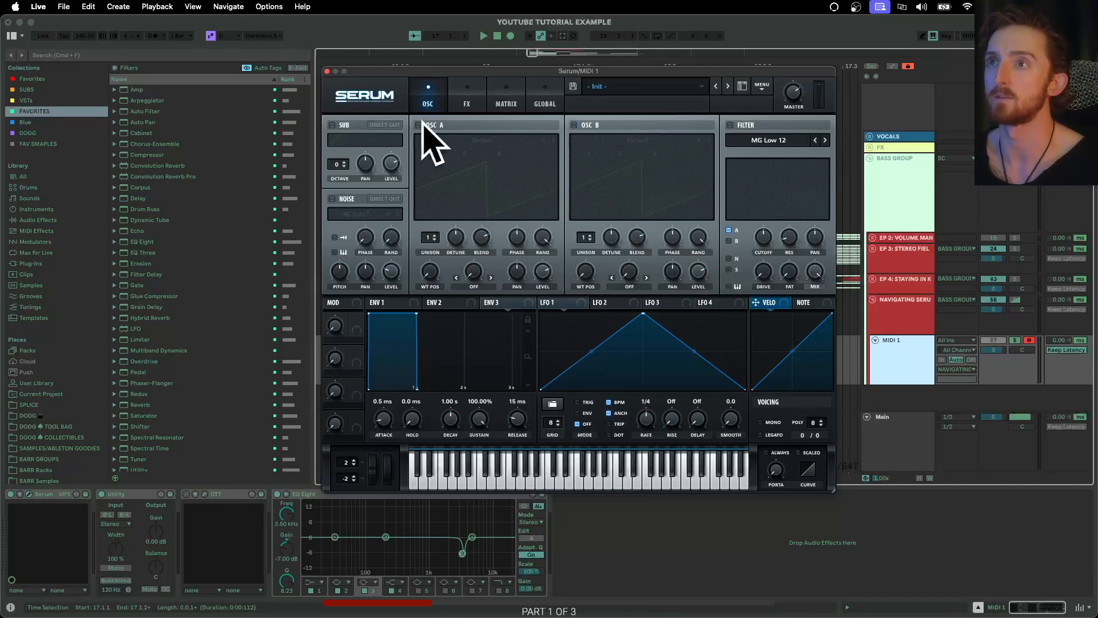
{"action": "left_click", "coordinate": [419, 124]}
{"action": "left_click", "coordinate": [573, 125]}
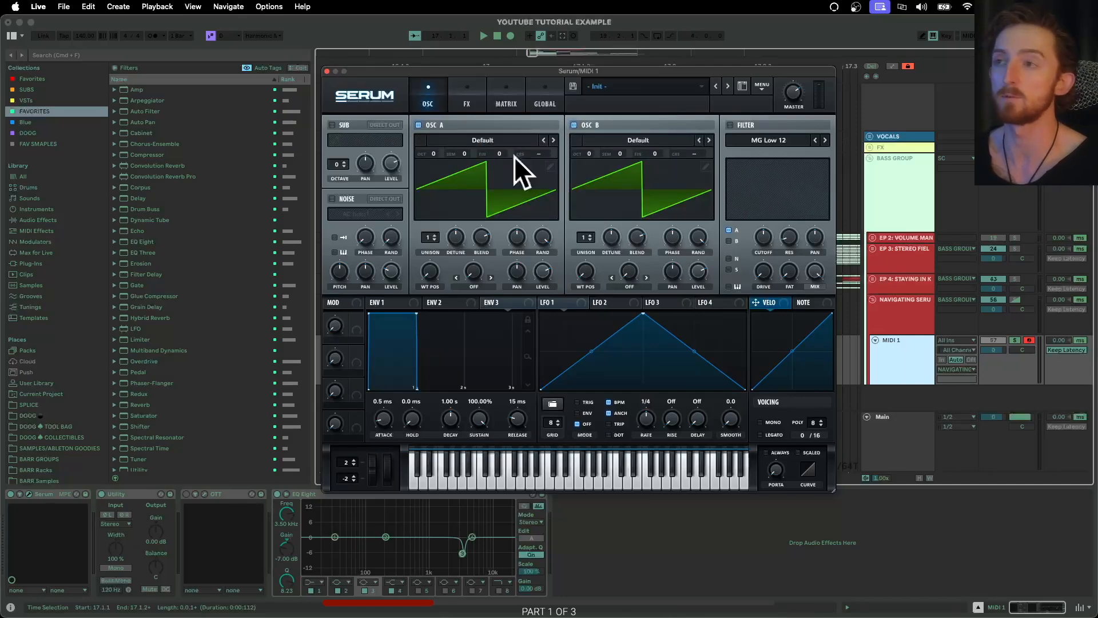
{"action": "left_click", "coordinate": [574, 125]}
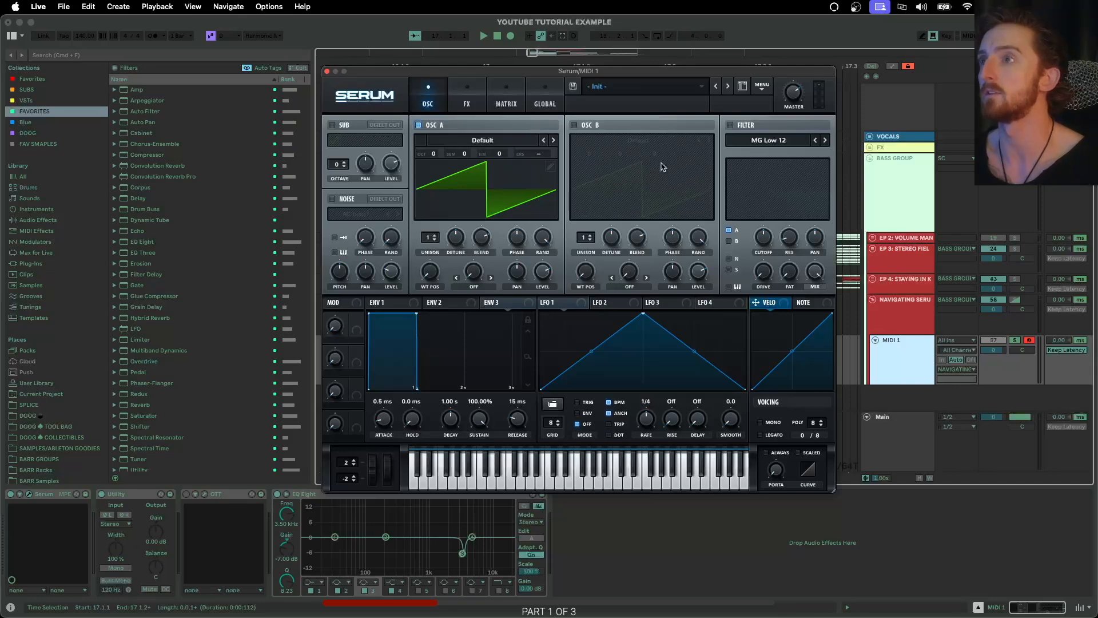
{"action": "left_click", "coordinate": [730, 124]}
{"action": "left_click", "coordinate": [730, 125]}
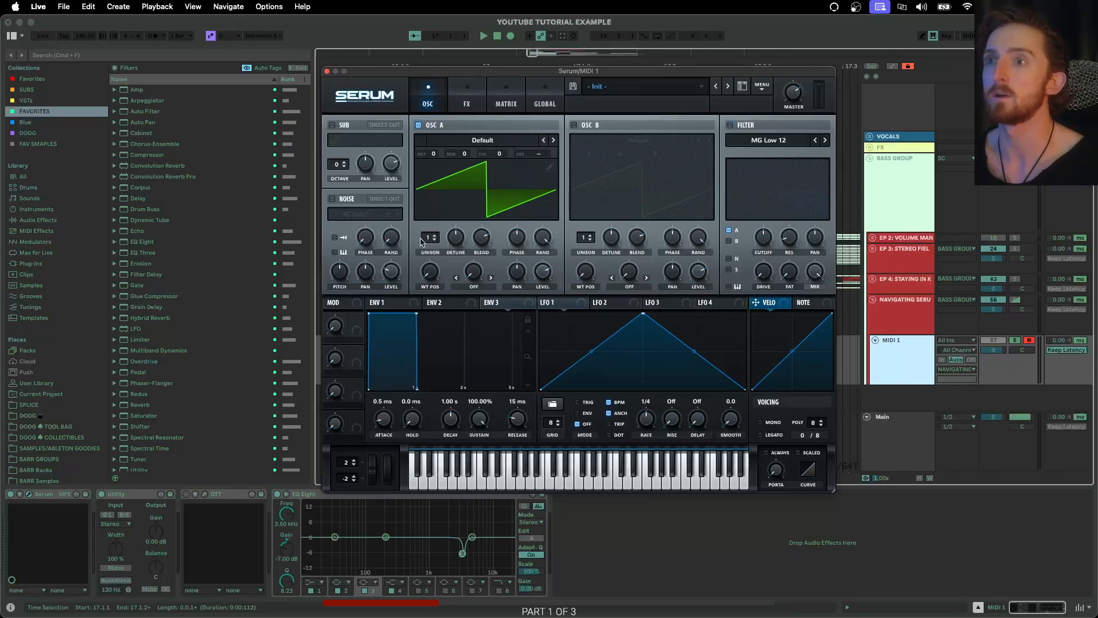
Step: Set oscillator A's unison to 7 voices and play a note to hear it
{"action": "left_click_drag", "start_coordinate": [434, 236], "coordinate": [440, 194]}
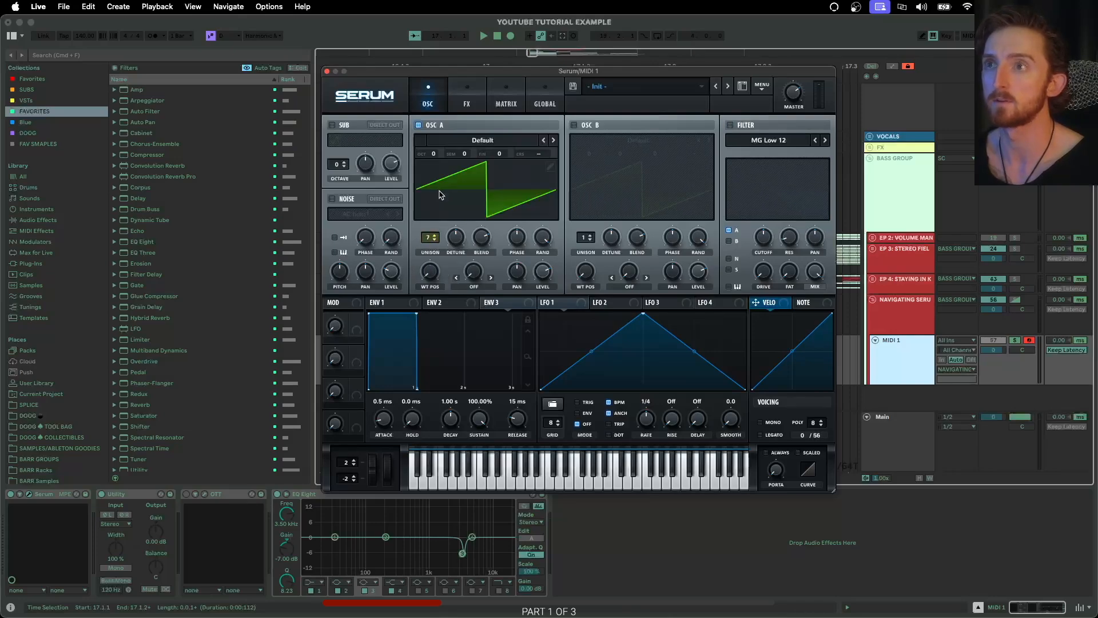
{"action": "key", "text": "s"}
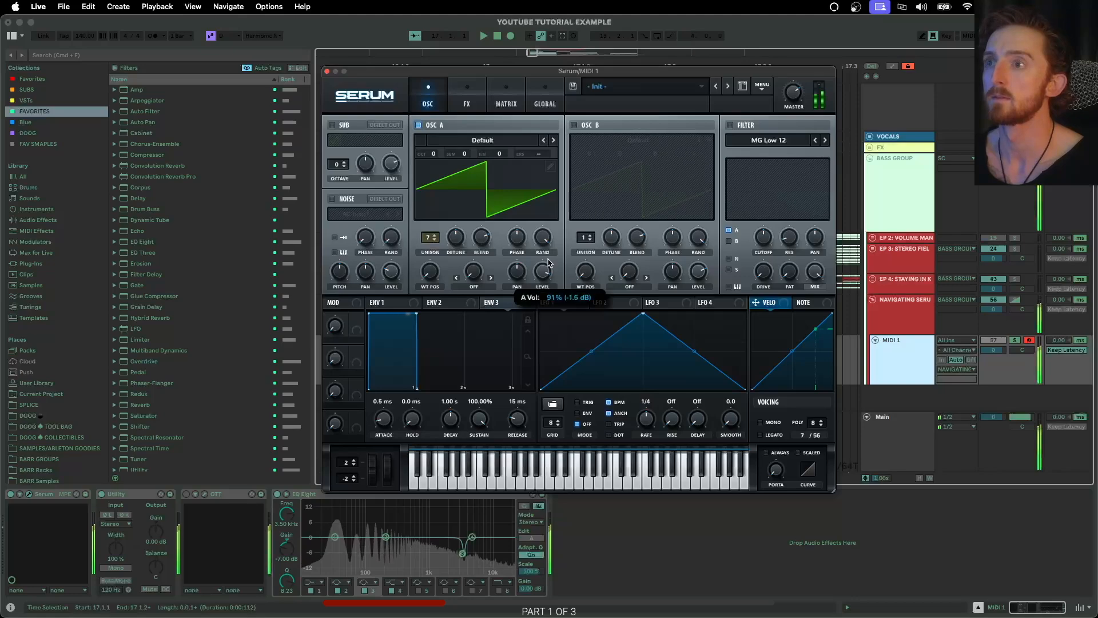
Step: Enable the filter and sweep its cutoff, change its type from MG Low 12 to Combs, and switch the filter off
{"action": "left_click", "coordinate": [730, 125]}
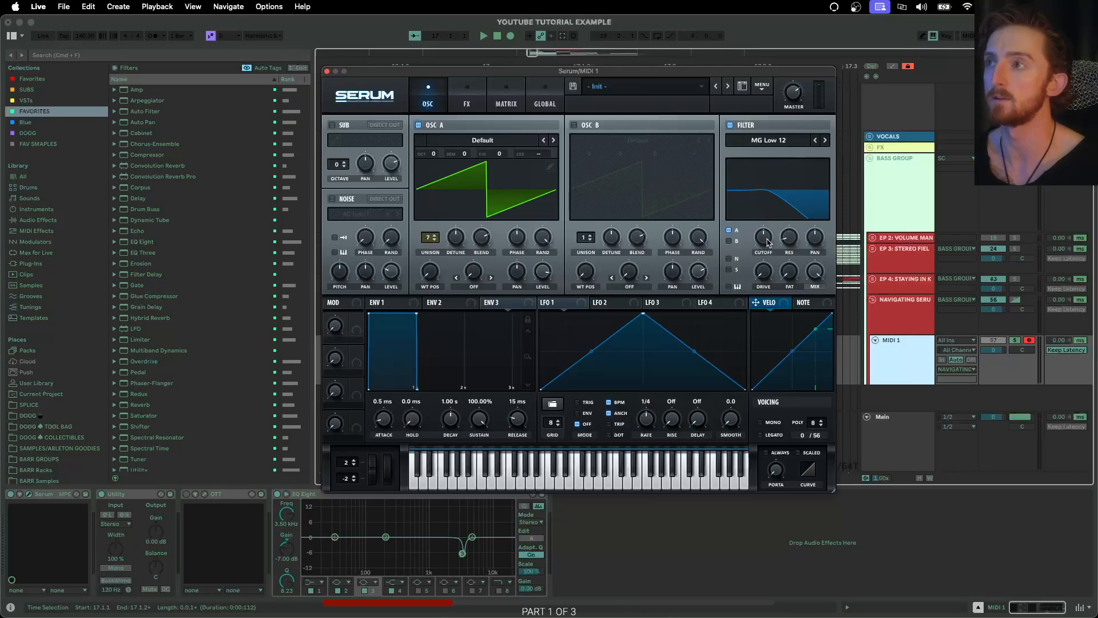
{"action": "mouse_move", "coordinate": [770, 243]}
{"action": "left_mouse_down"}
{"action": "mouse_move", "coordinate": [762, 252]}
{"action": "mouse_move", "coordinate": [764, 241]}
{"action": "left_mouse_up"}
{"action": "left_click", "coordinate": [769, 140]}
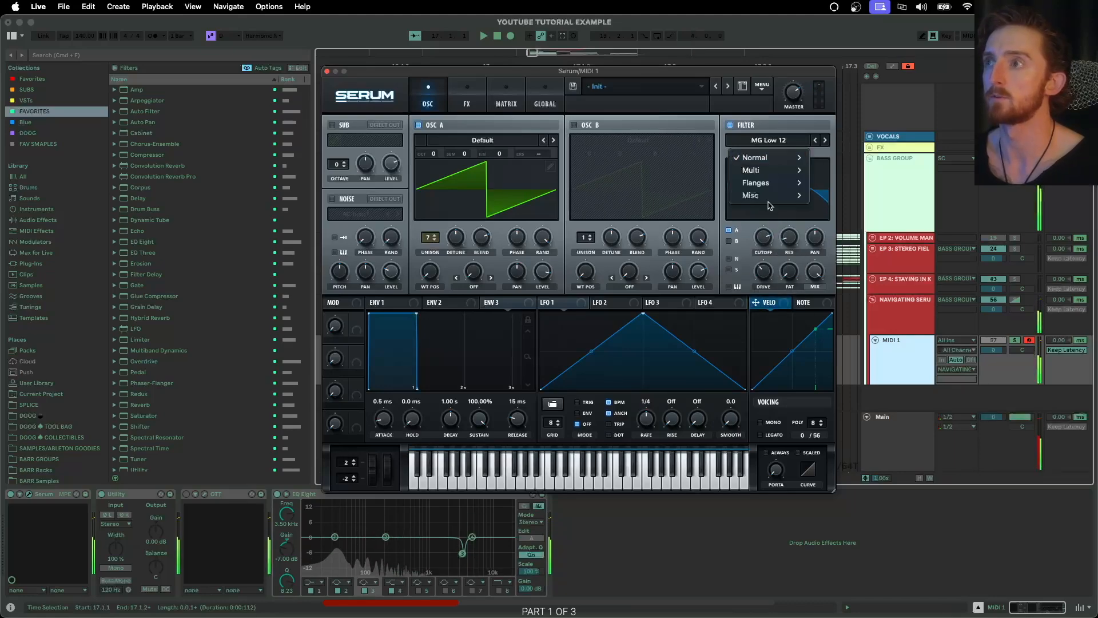
{"action": "mouse_move", "coordinate": [770, 195]}
{"action": "left_click", "coordinate": [839, 309]}
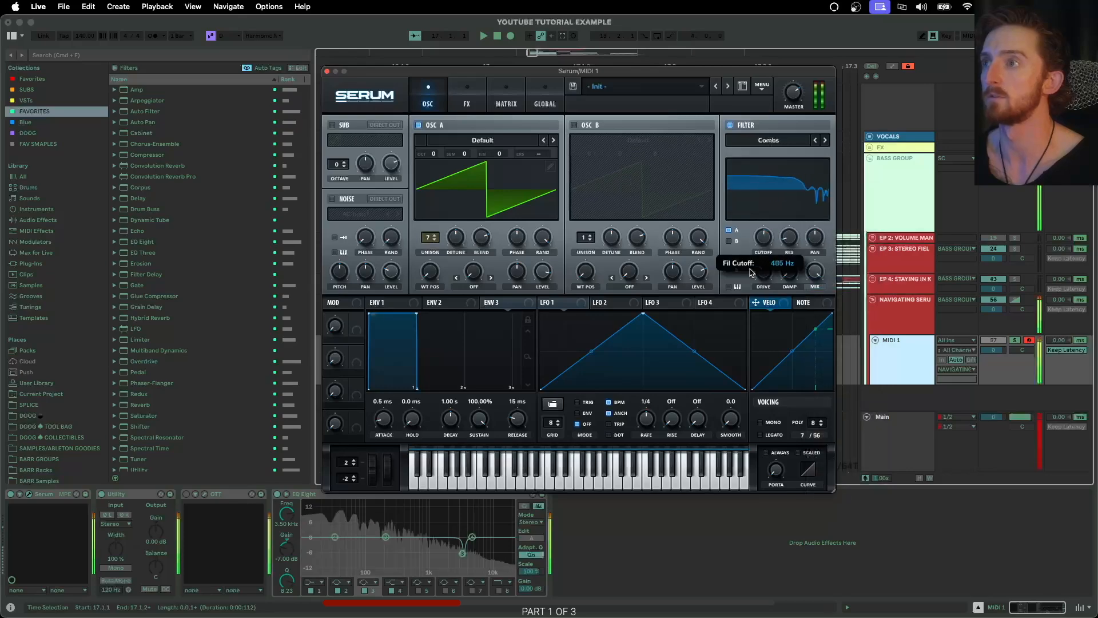
{"action": "left_click", "coordinate": [729, 125]}
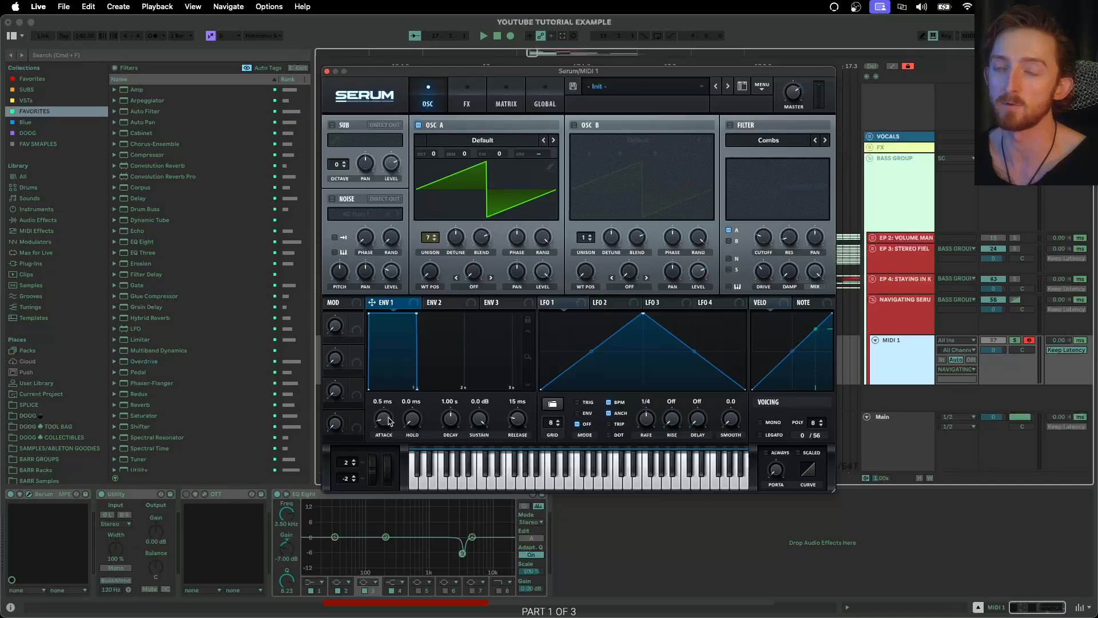
Step: Try Envelope 1 attack times of about 1.6 s and reset the attack to its default of 0.5 ms
{"action": "left_click_drag", "start_coordinate": [387, 421], "coordinate": [395, 397]}
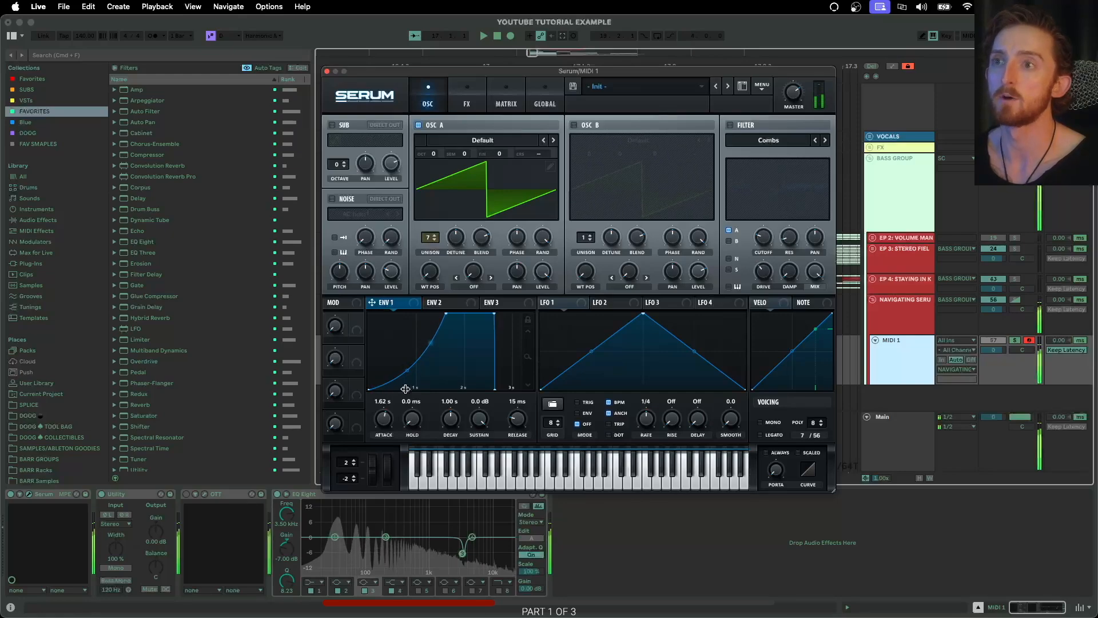
{"action": "left_click_drag", "start_coordinate": [385, 419], "coordinate": [385, 422]}
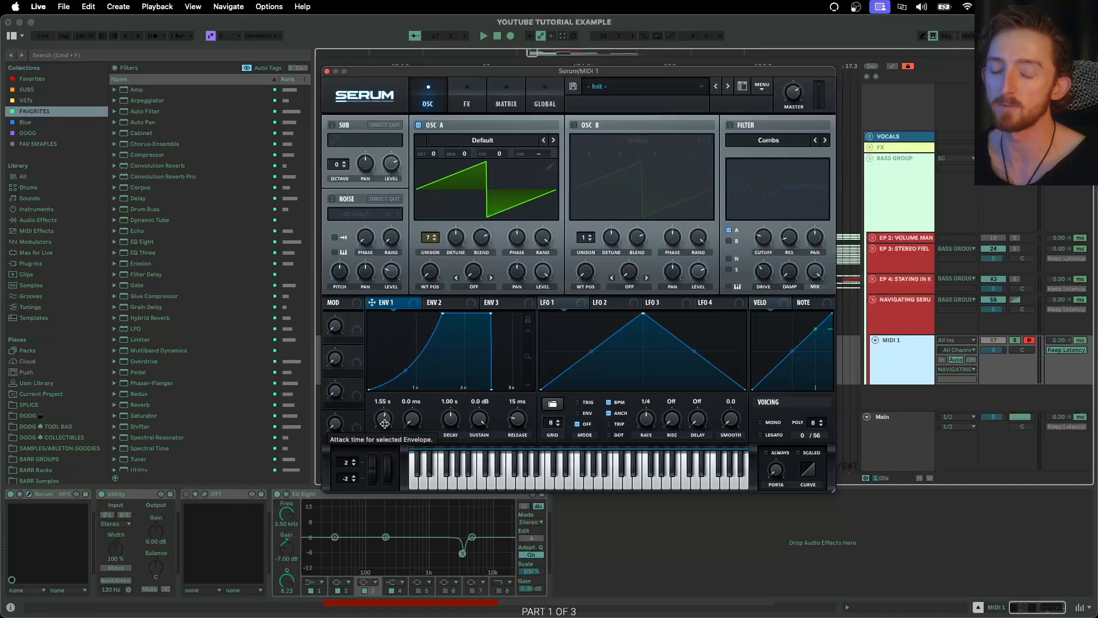
{"action": "double_click", "coordinate": [386, 421]}
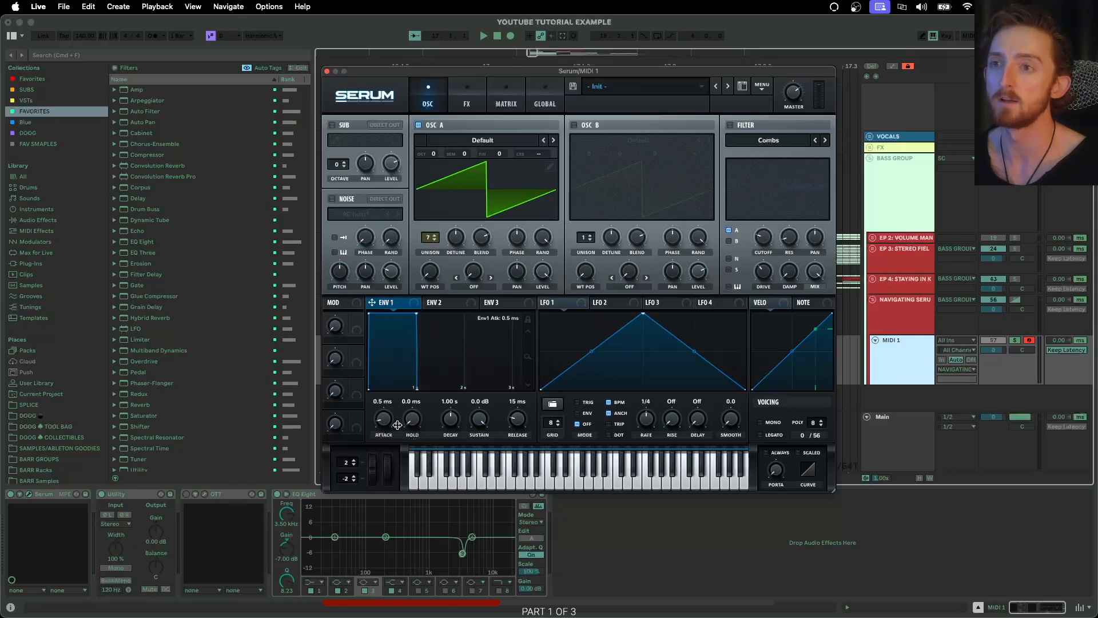
Step: Try an Envelope 1 decay of 831 ms and release of 1.53 s, play a note, and reset both to their defaults
{"action": "left_click_drag", "start_coordinate": [453, 425], "coordinate": [451, 425]}
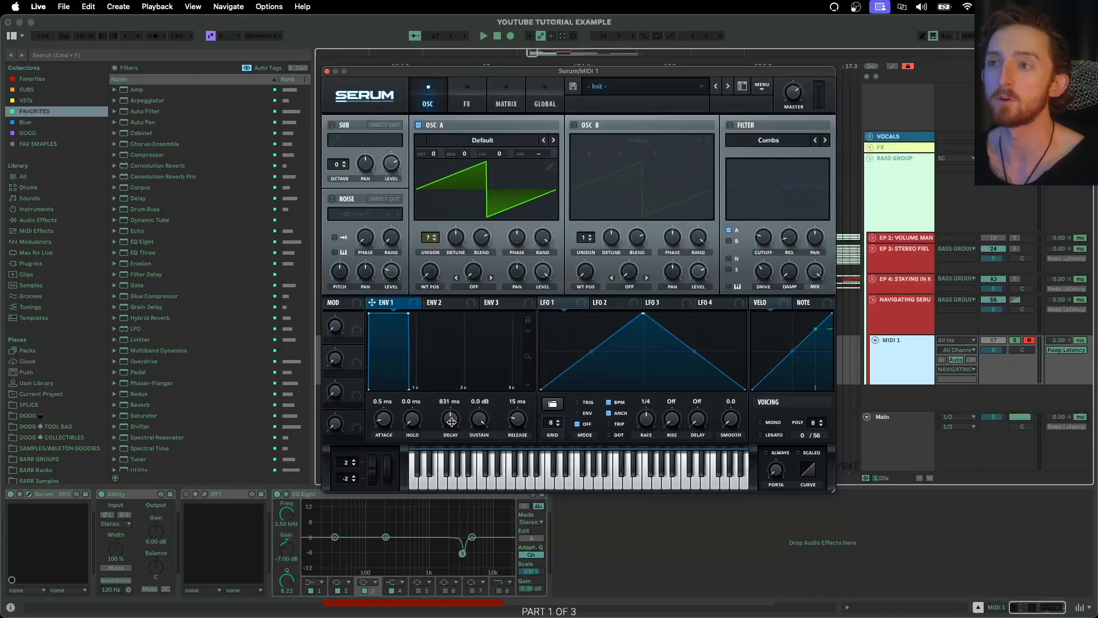
{"action": "left_click_drag", "start_coordinate": [517, 424], "coordinate": [530, 395]}
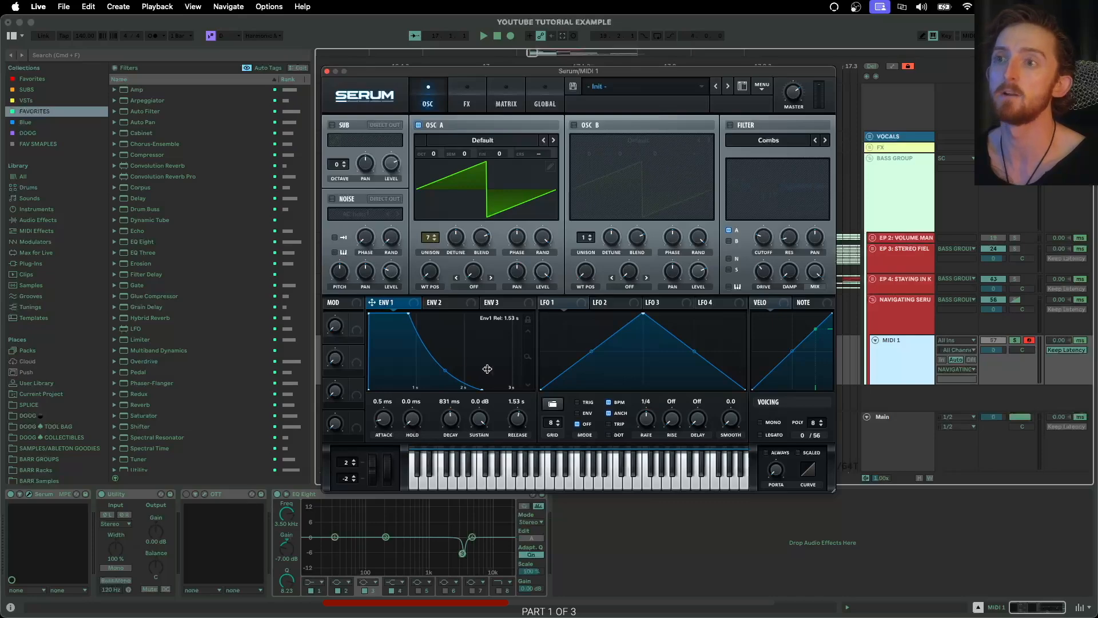
{"action": "key", "text": "s"}
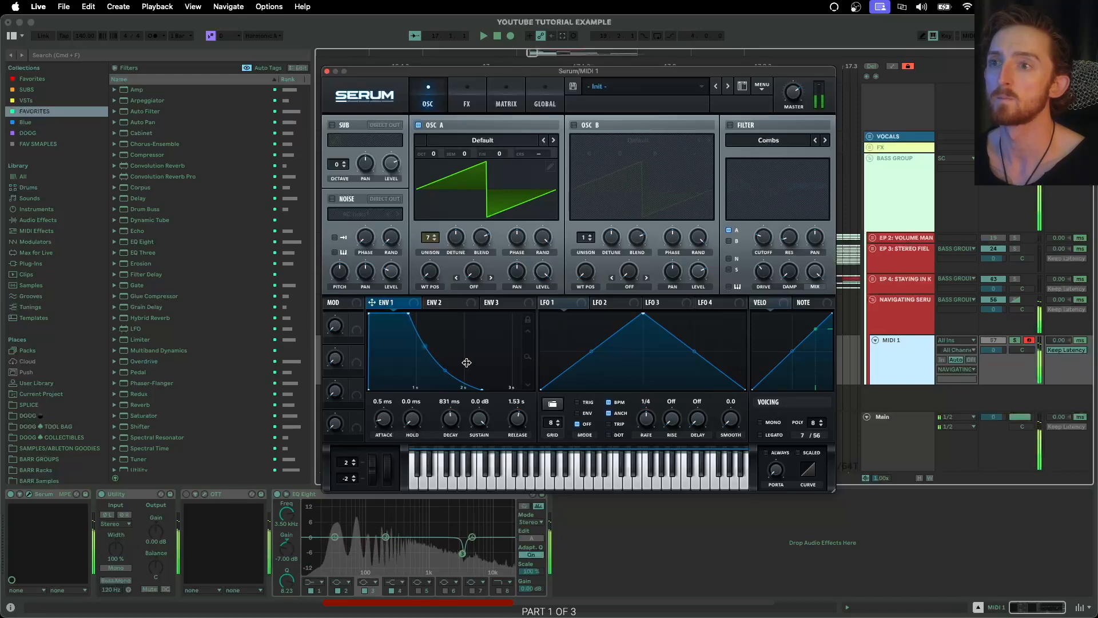
{"action": "double_click", "coordinate": [517, 418]}
{"action": "double_click", "coordinate": [451, 418]}
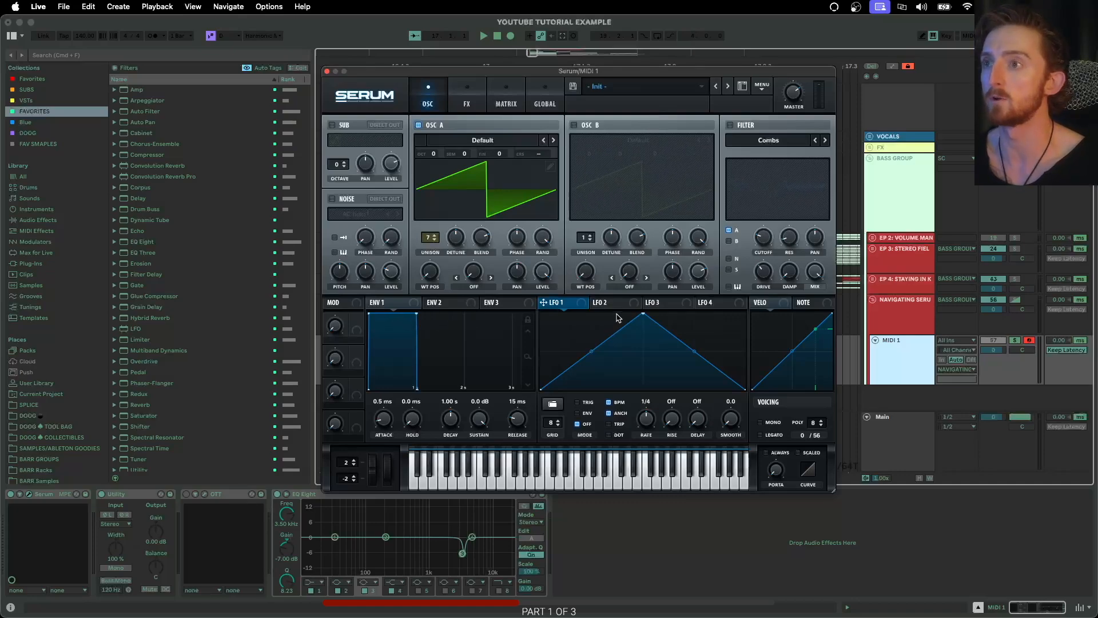
Step: Reshape LFO 1 by moving the peak point of its triangle earlier in the cycle
{"action": "mouse_move", "coordinate": [643, 314]}
{"action": "left_mouse_down"}
{"action": "mouse_move", "coordinate": [552, 309]}
{"action": "mouse_move", "coordinate": [639, 300]}
{"action": "mouse_move", "coordinate": [629, 298]}
{"action": "left_mouse_up"}
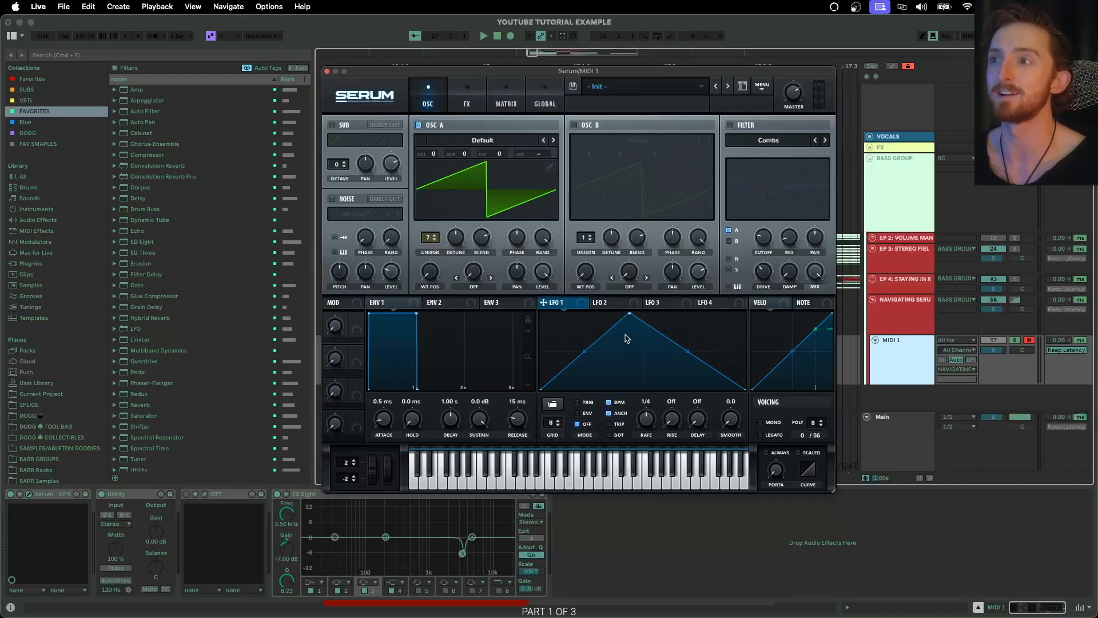
{"action": "left_click_drag", "start_coordinate": [630, 314], "coordinate": [613, 314]}
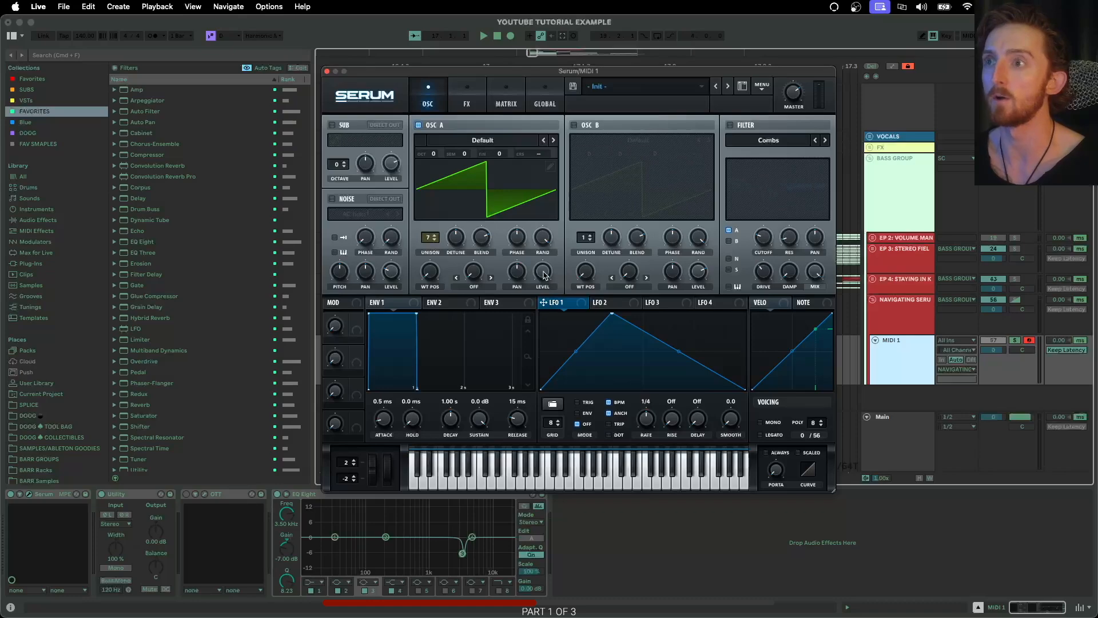
Step: Try LFO 1 as a modulator of Osc A's level at a rate of one bar, and remove the assignment
{"action": "left_click_drag", "start_coordinate": [544, 276], "coordinate": [525, 324]}
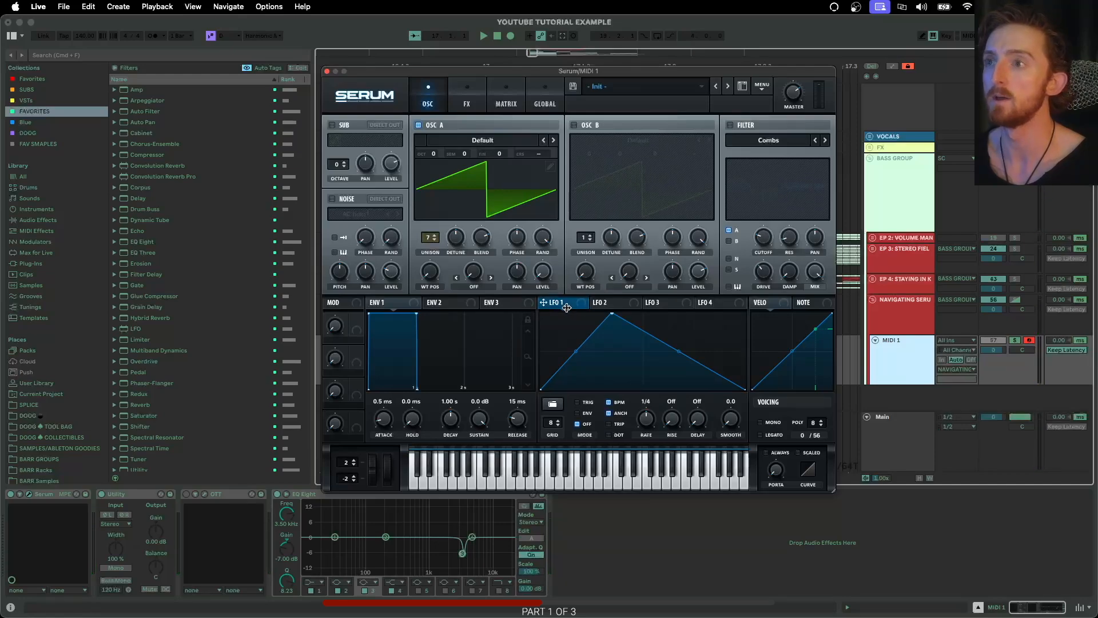
{"action": "left_click_drag", "start_coordinate": [563, 305], "coordinate": [543, 273]}
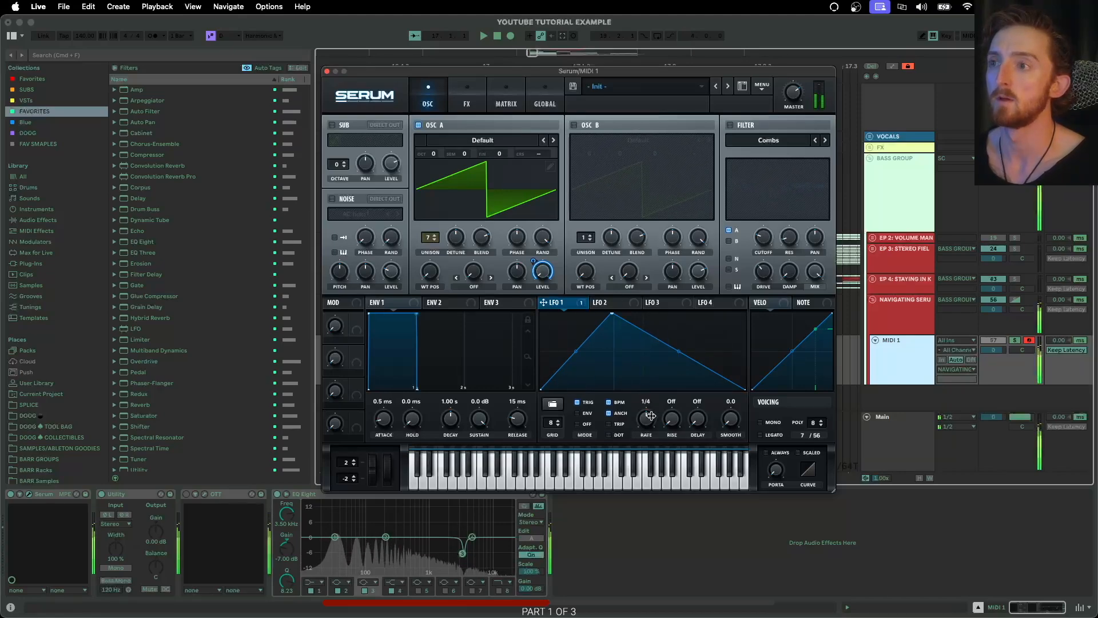
{"action": "left_click_drag", "start_coordinate": [646, 422], "coordinate": [641, 432]}
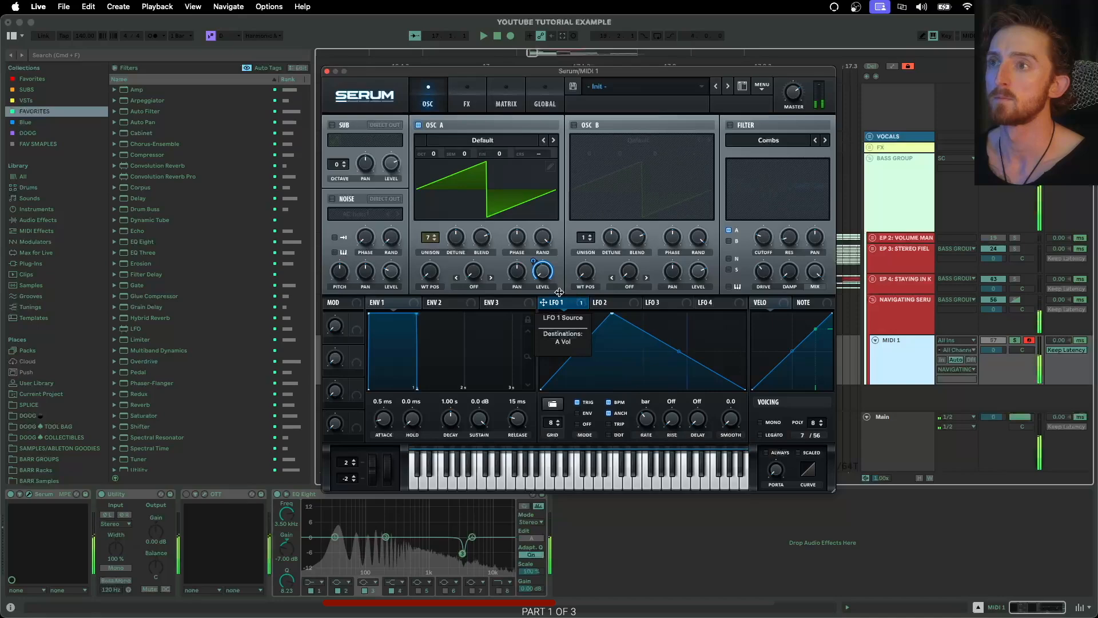
{"action": "right_click", "coordinate": [543, 270]}
{"action": "left_click", "coordinate": [565, 316]}
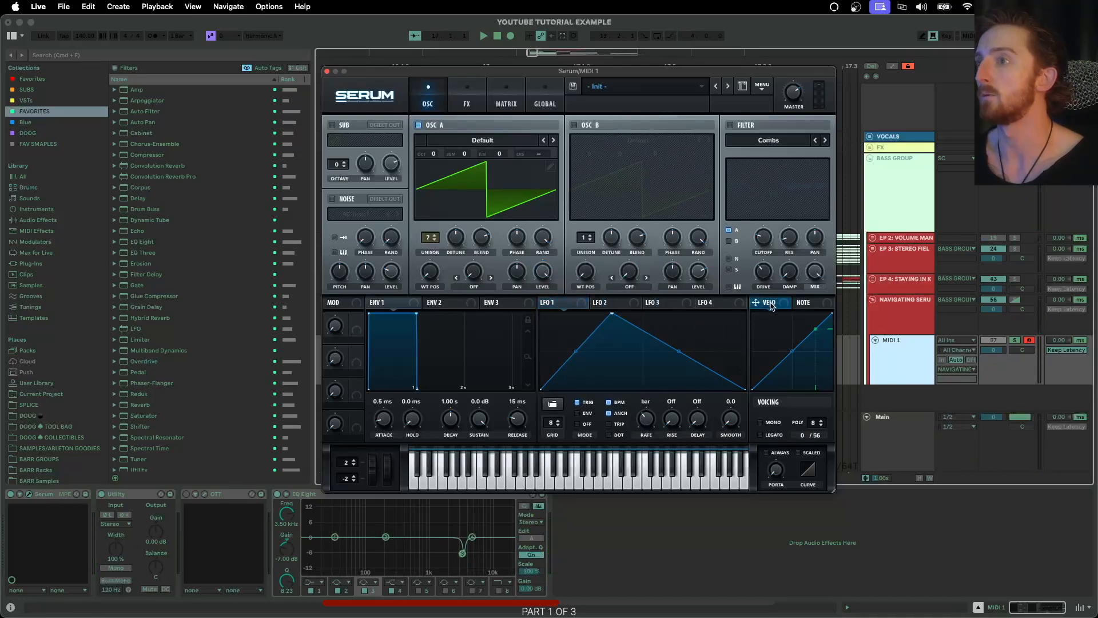
Step: Show the Note modulation source's curve and open the Serum manual
{"action": "left_click", "coordinate": [802, 305]}
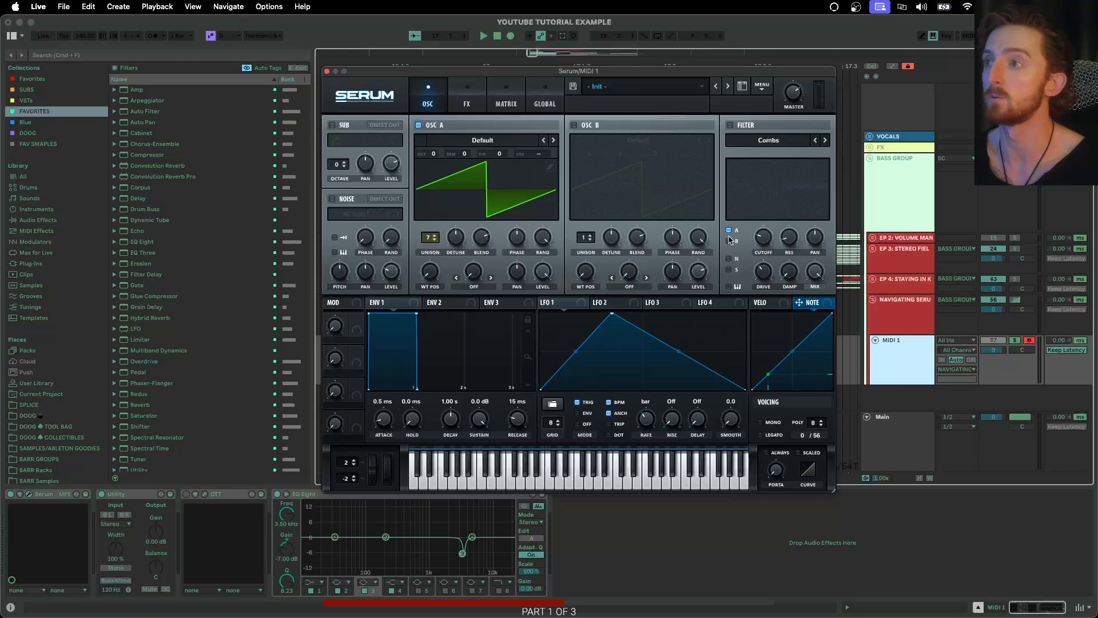
{"action": "left_click", "coordinate": [766, 90]}
{"action": "left_click", "coordinate": [764, 87]}
{"action": "left_click", "coordinate": [763, 87]}
{"action": "left_click", "coordinate": [780, 118]}
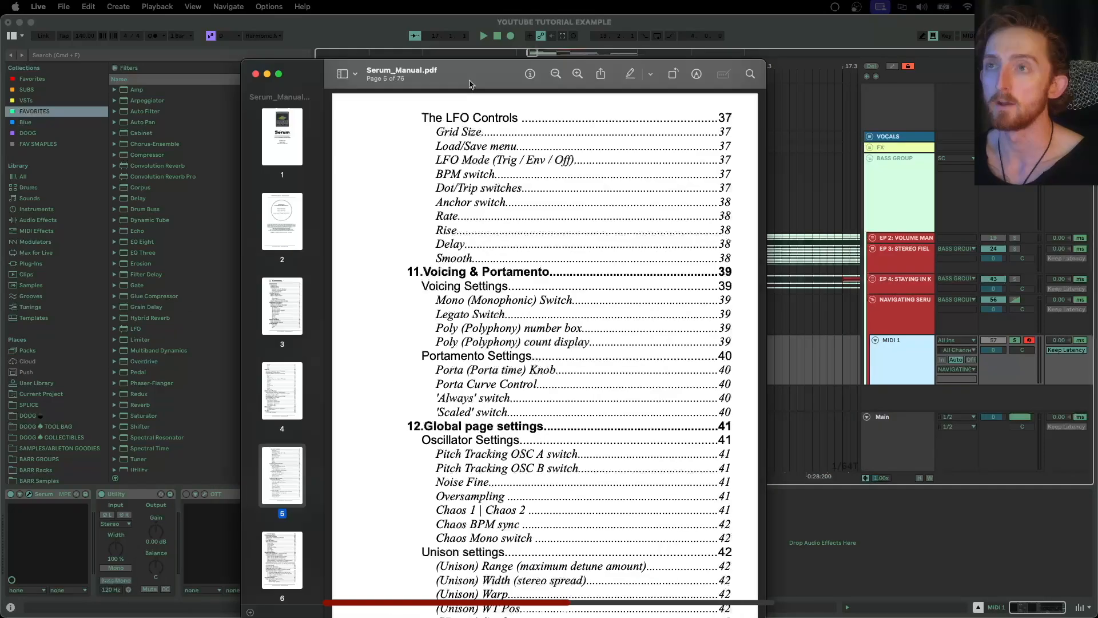
Step: Look through the contents pages of the Serum manual PDF and close it
{"action": "left_click_drag", "start_coordinate": [473, 76], "coordinate": [433, 52]}
{"action": "left_click", "coordinate": [243, 288]}
{"action": "left_click", "coordinate": [256, 552]}
{"action": "scroll", "coordinate": [242, 452], "scroll_direction": "down", "scroll_amount": 4}
{"action": "left_click", "coordinate": [247, 500]}
{"action": "left_click", "coordinate": [240, 437]}
{"action": "left_click", "coordinate": [251, 340]}
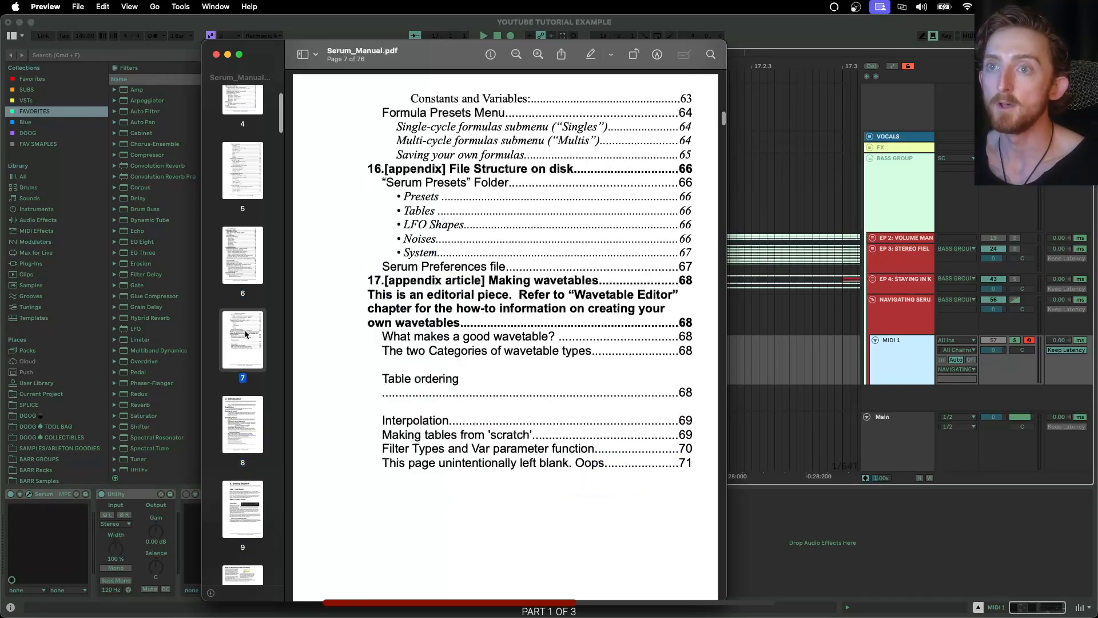
{"action": "scroll", "coordinate": [256, 265], "scroll_direction": "up", "scroll_amount": 3}
{"action": "scroll", "coordinate": [256, 265], "scroll_direction": "up", "scroll_amount": 2}
{"action": "left_click", "coordinate": [254, 290]}
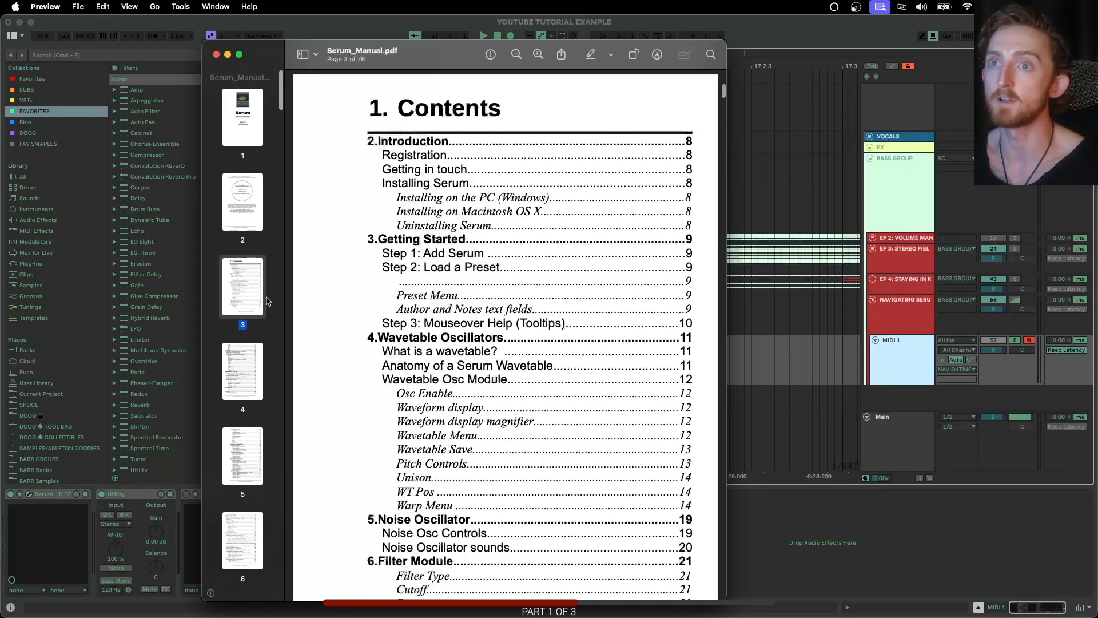
{"action": "scroll", "coordinate": [521, 366], "scroll_direction": "down", "scroll_amount": 5}
{"action": "left_click", "coordinate": [216, 54]}
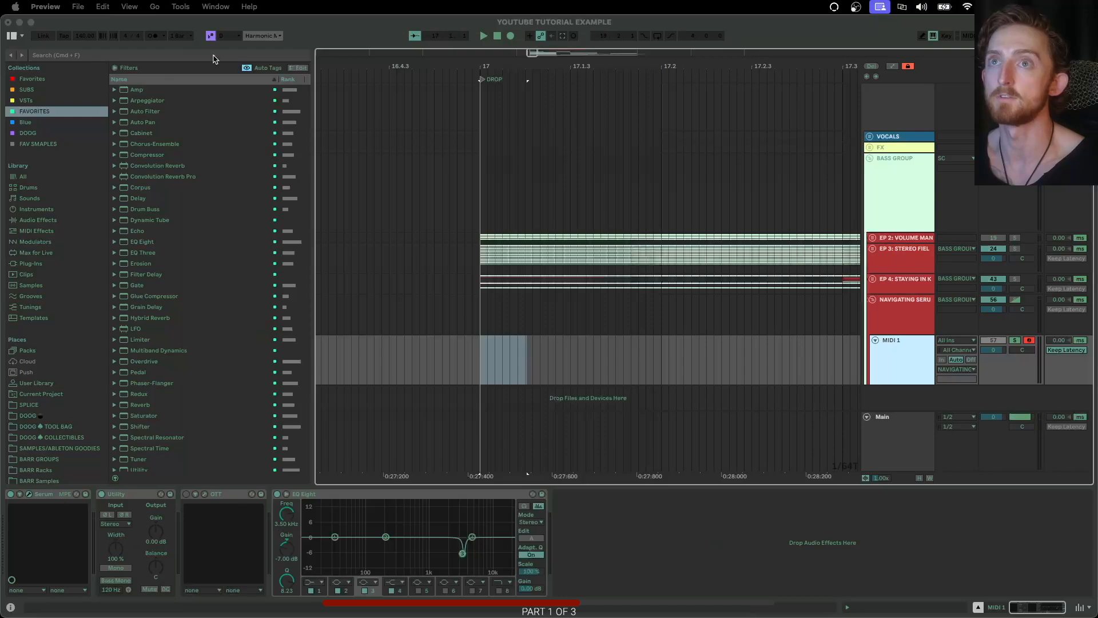
Step: Reopen the Serum plugin window, reposition it, and set Envelope 1's attack to 0.0 ms
{"action": "left_click", "coordinate": [30, 495]}
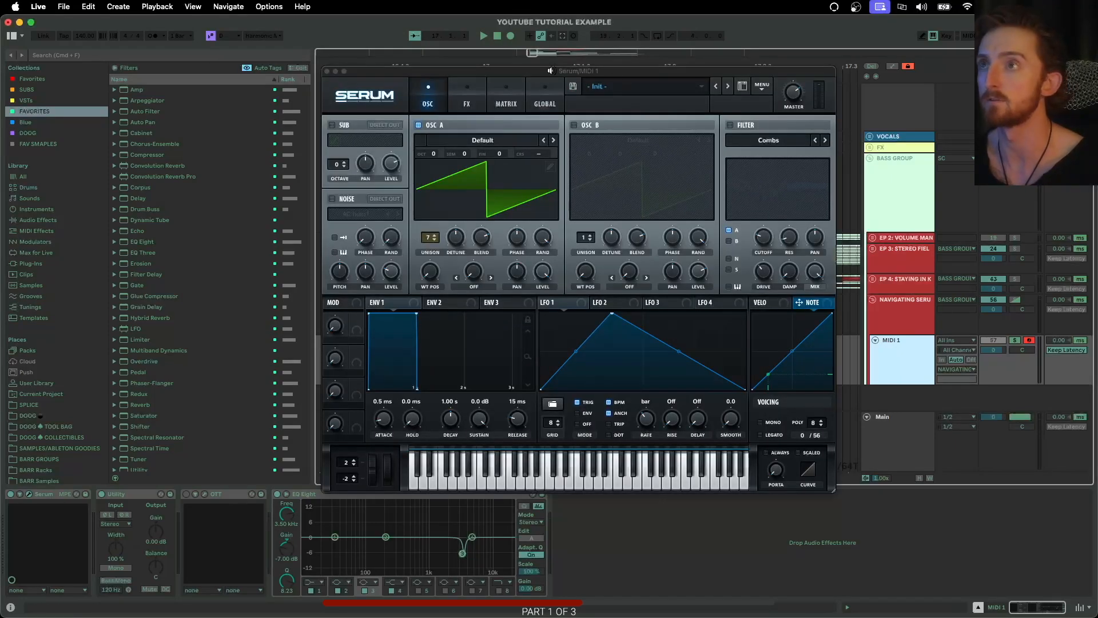
{"action": "left_click_drag", "start_coordinate": [472, 107], "coordinate": [506, 90]}
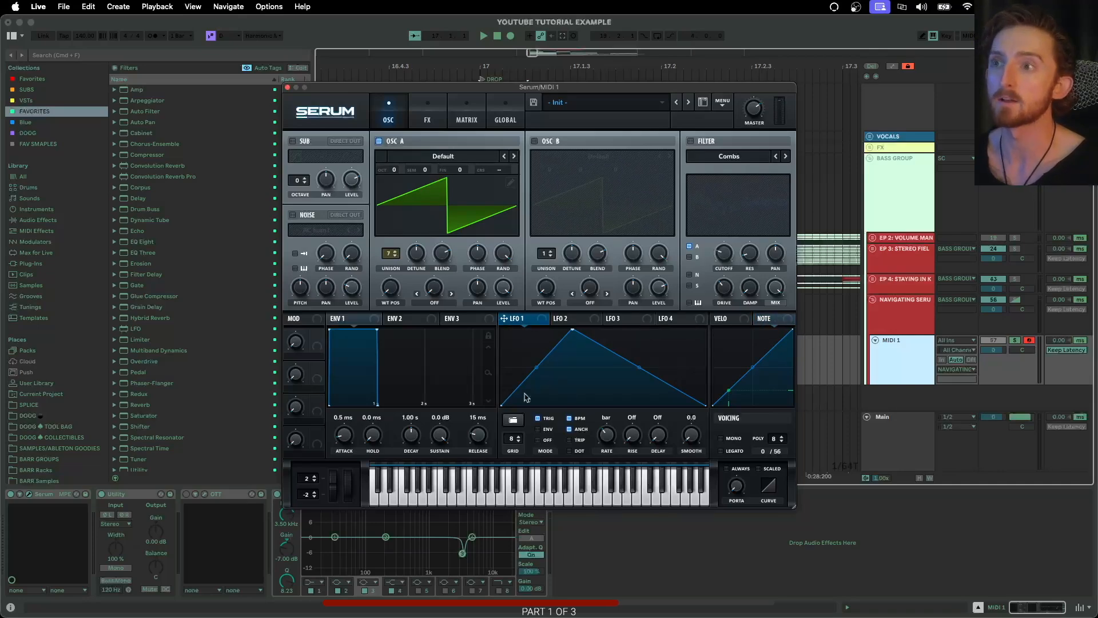
{"action": "left_click_drag", "start_coordinate": [351, 430], "coordinate": [344, 443]}
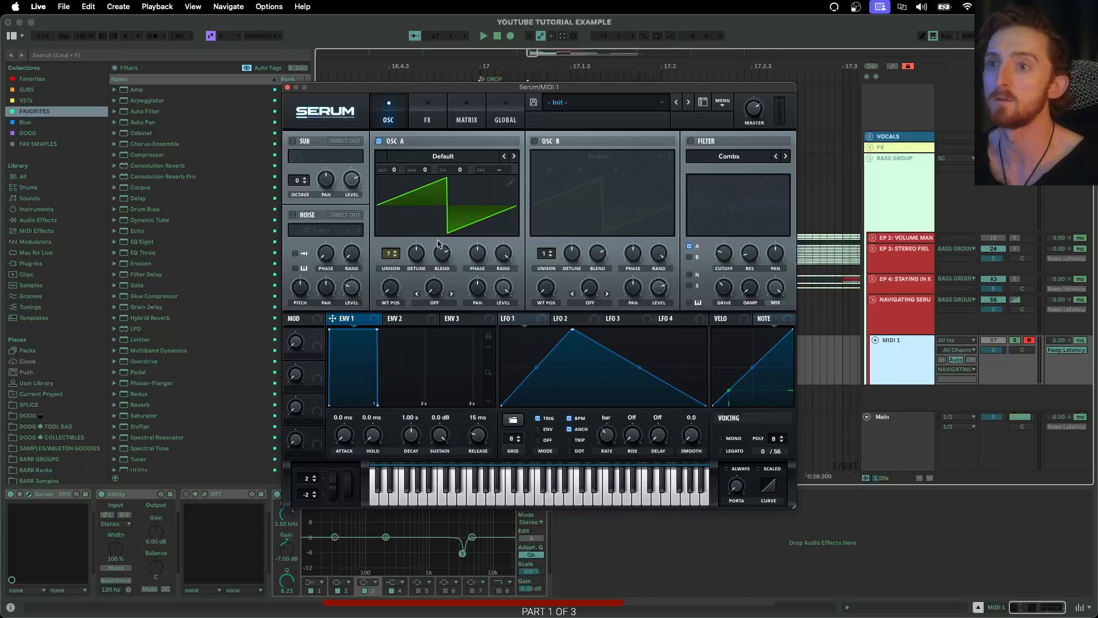
Step: Show the effects page, enable the Distortion effect in Tube mode, and disable it again
{"action": "left_click", "coordinate": [422, 117]}
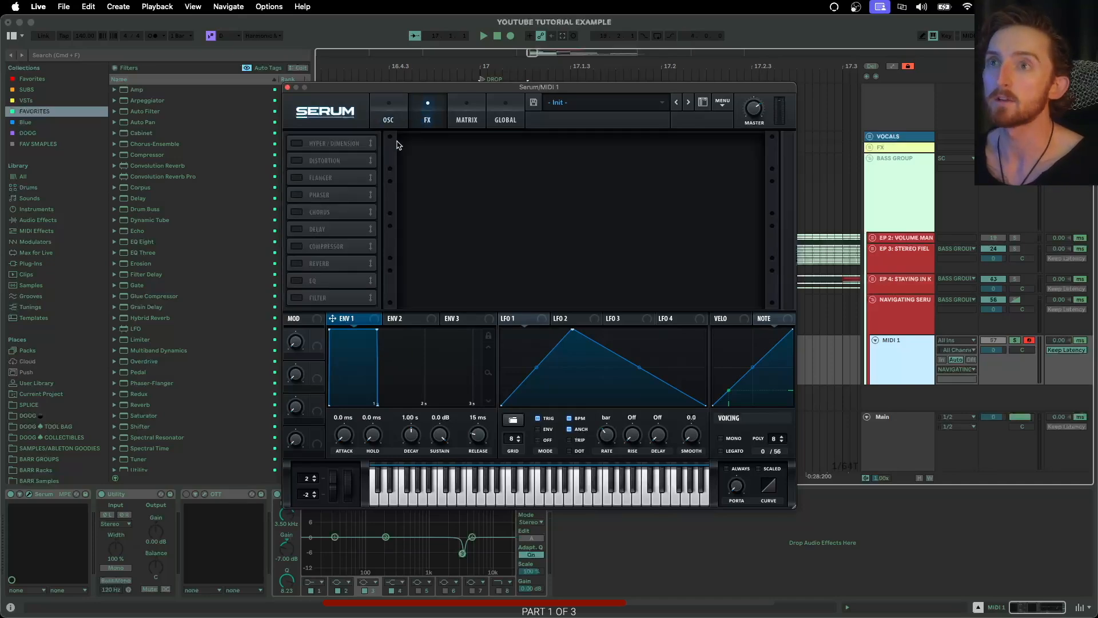
{"action": "left_click", "coordinate": [297, 161]}
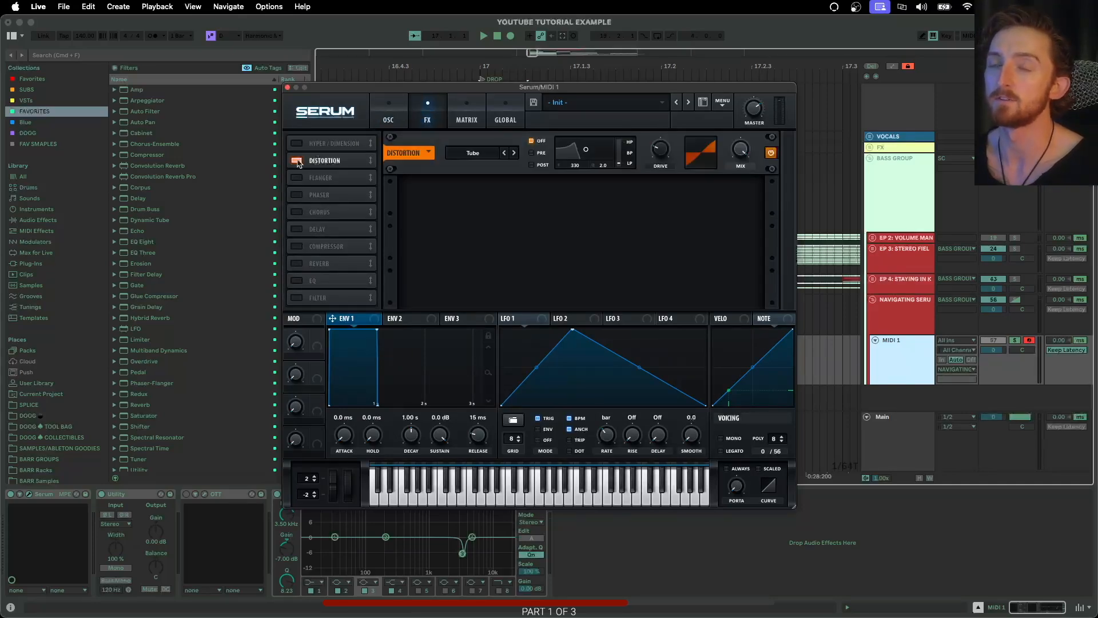
{"action": "left_click", "coordinate": [387, 113]}
{"action": "left_click", "coordinate": [422, 113]}
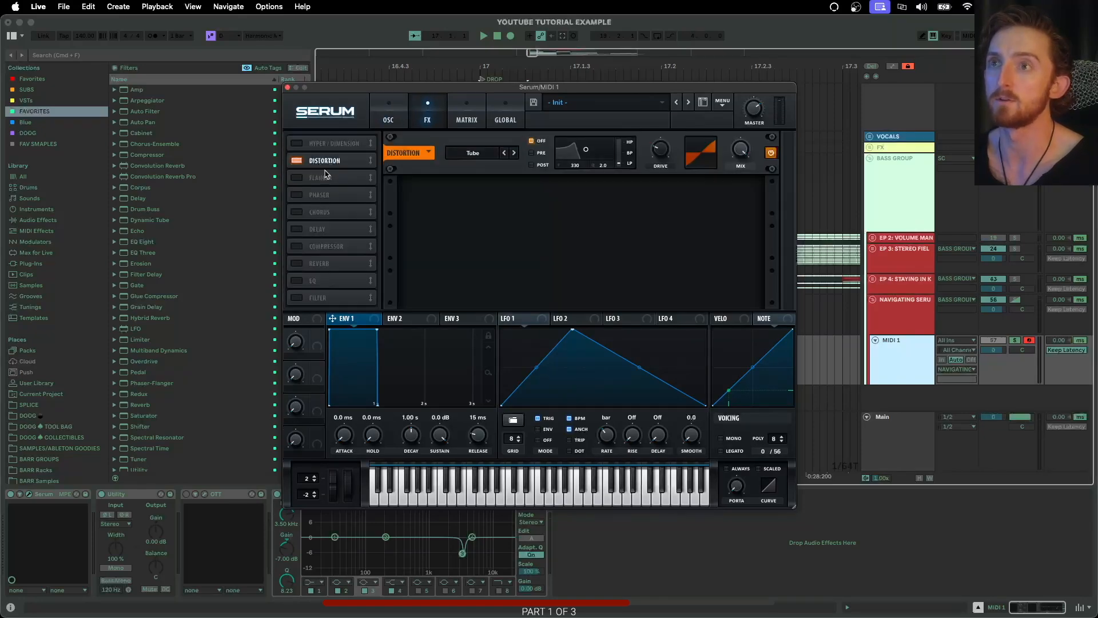
{"action": "left_click", "coordinate": [302, 162]}
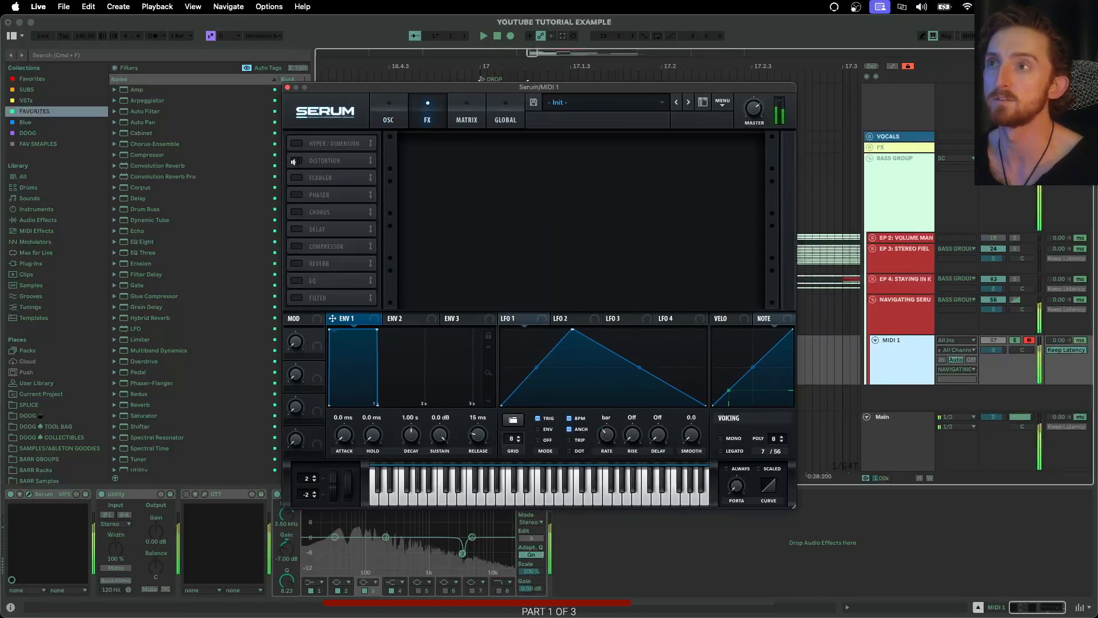
Step: Audition the Distortion with its drive raised and then the Phaser, switching each effect off again
{"action": "left_click", "coordinate": [297, 162]}
{"action": "left_click_drag", "start_coordinate": [659, 153], "coordinate": [693, 99]}
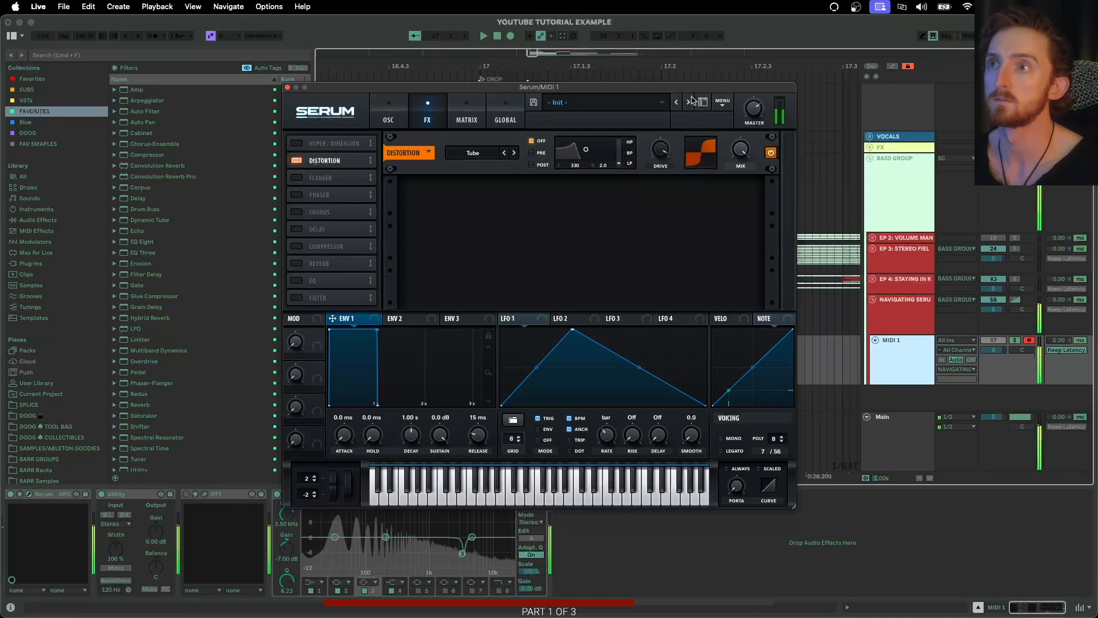
{"action": "left_click", "coordinate": [297, 161]}
{"action": "left_click", "coordinate": [297, 195]}
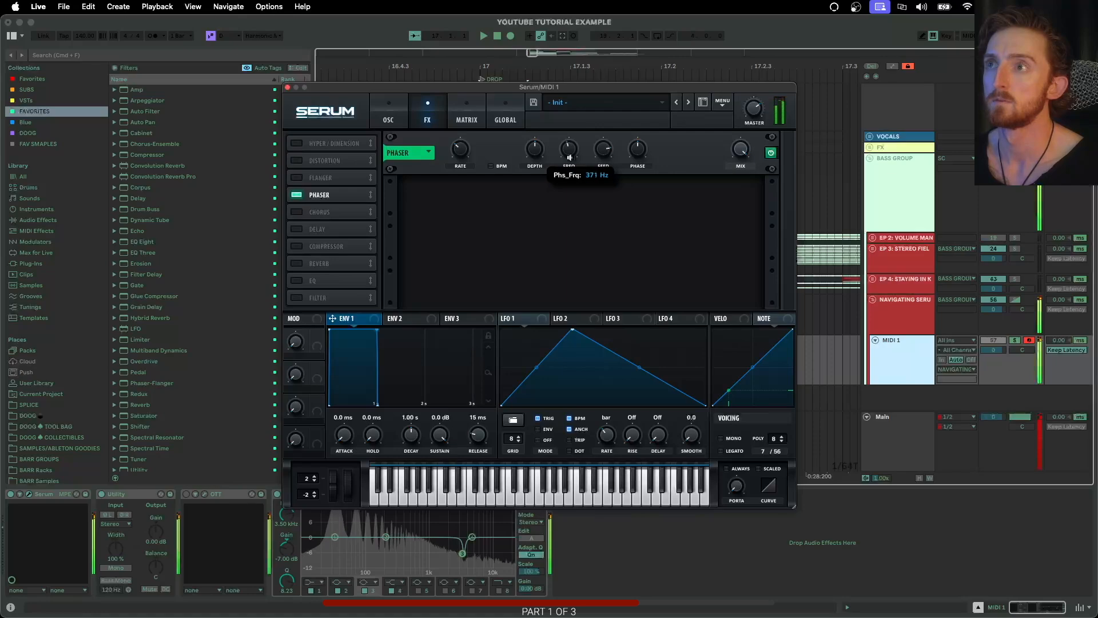
{"action": "left_click", "coordinate": [303, 194]}
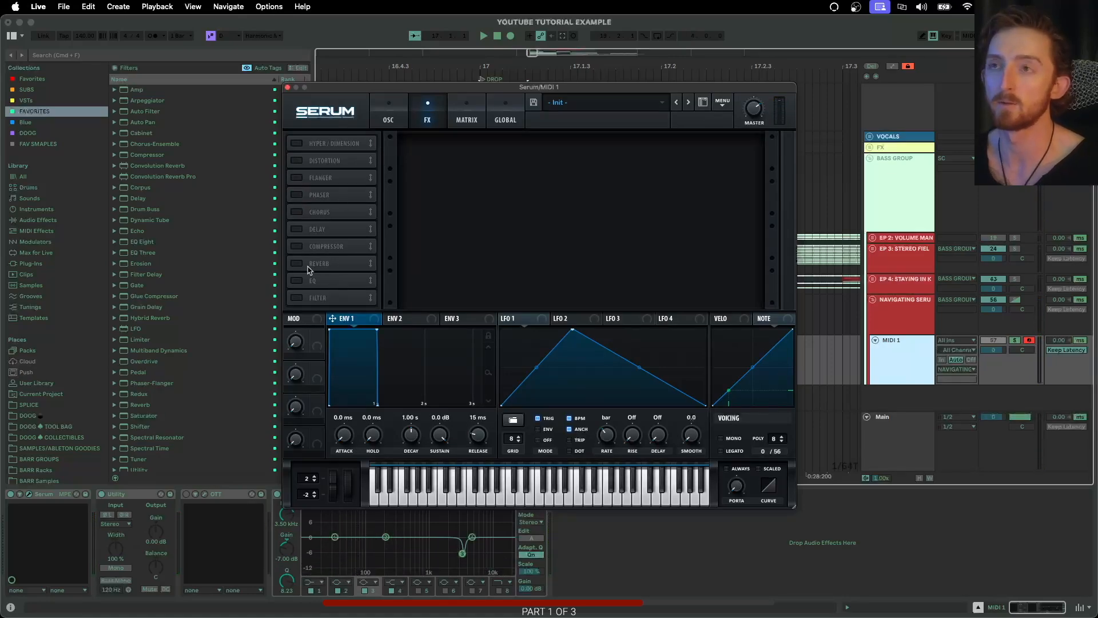
Step: Show the modulation matrix and look through its rows of source, amount and destination slots
{"action": "left_click", "coordinate": [465, 118]}
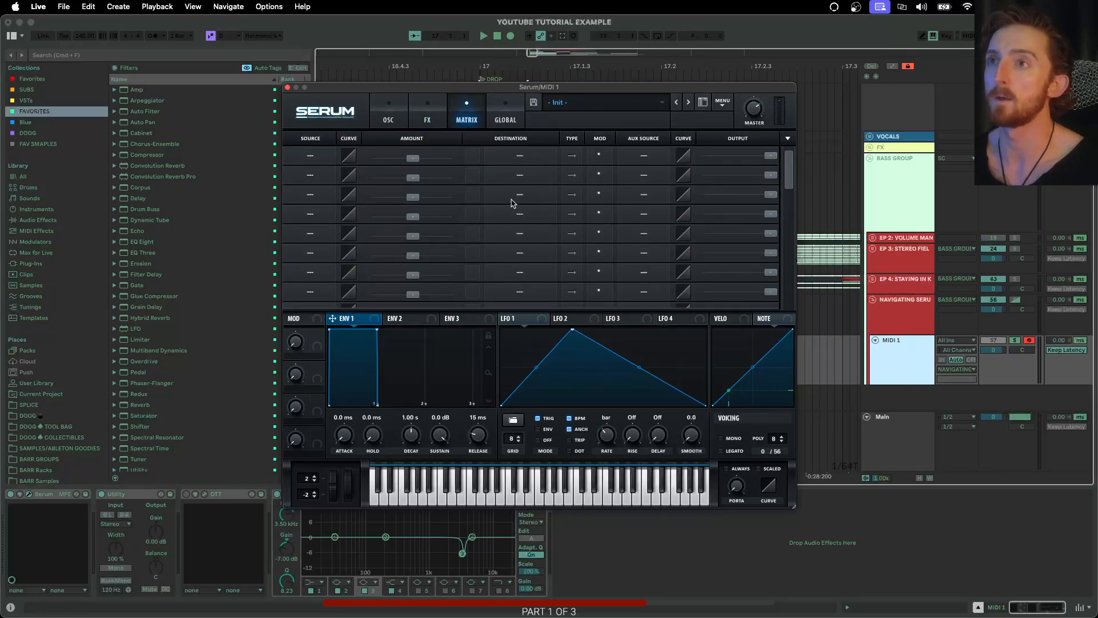
{"action": "scroll", "coordinate": [544, 210], "scroll_direction": "down", "scroll_amount": 10}
{"action": "scroll", "coordinate": [545, 210], "scroll_direction": "up", "scroll_amount": 10}
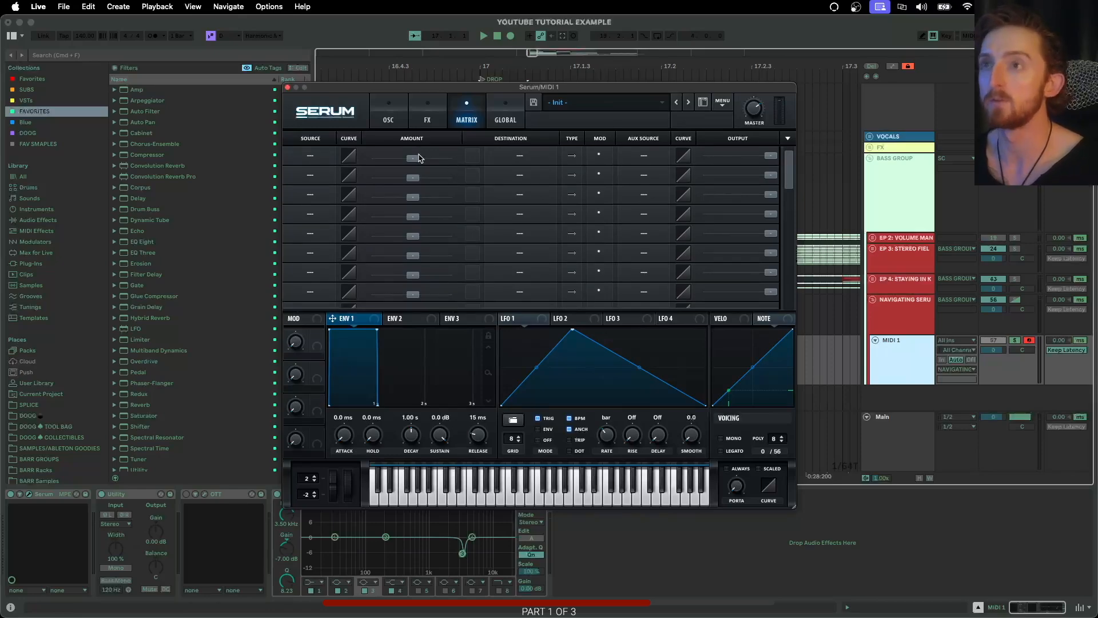
Step: Assign LFO 1 to Osc A's level, set the LFO rate to 1/4, and play a note
{"action": "left_click", "coordinate": [390, 117]}
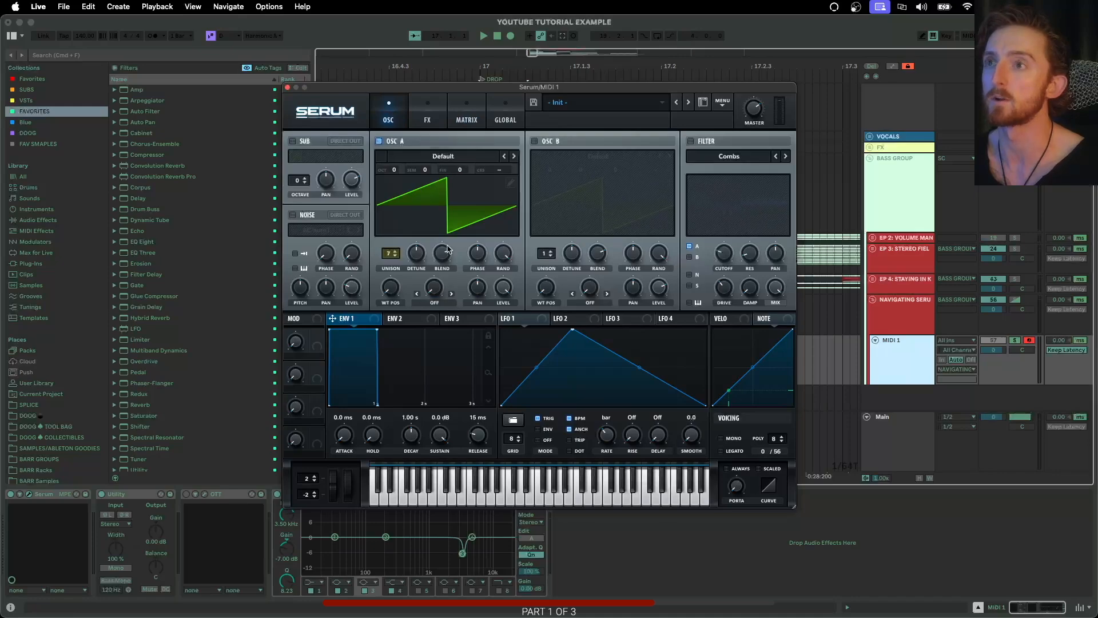
{"action": "left_click_drag", "start_coordinate": [503, 318], "coordinate": [503, 288]}
{"action": "left_click_drag", "start_coordinate": [614, 442], "coordinate": [620, 425]}
{"action": "key", "text": "s"}
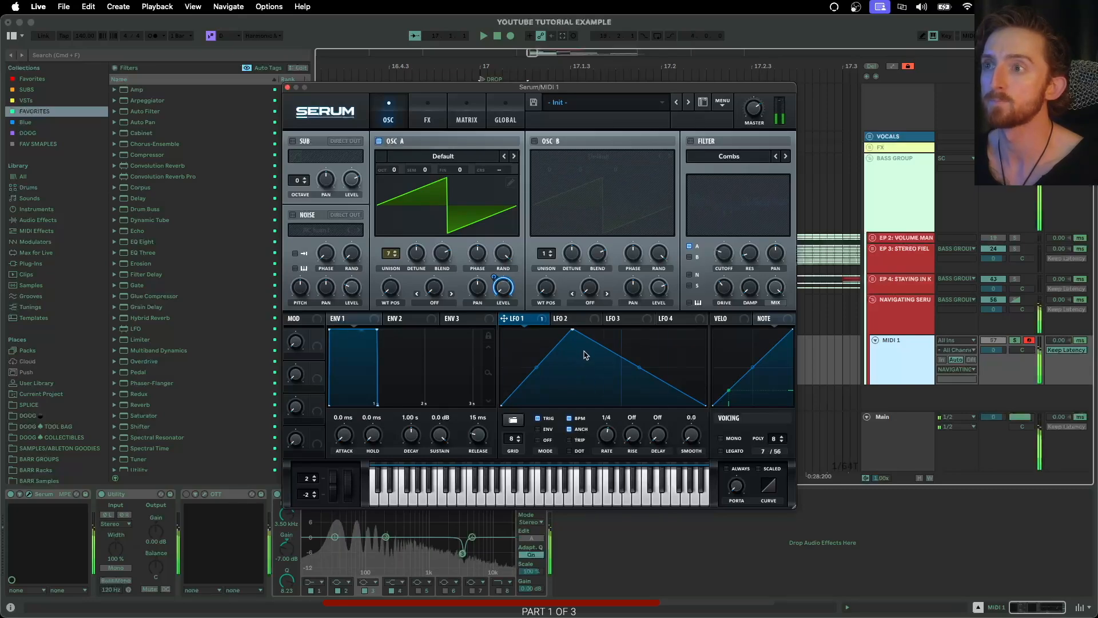
Step: Check the LFO 1 routing in the modulation matrix and remove the modulation from Osc A's level
{"action": "left_click", "coordinate": [466, 117]}
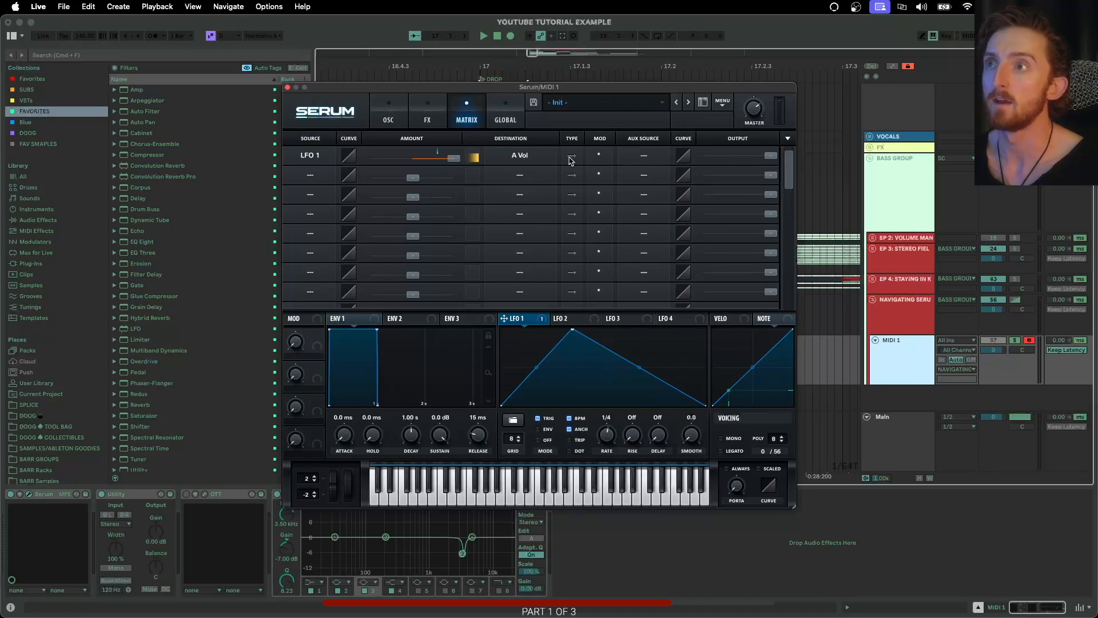
{"action": "left_click", "coordinate": [388, 120]}
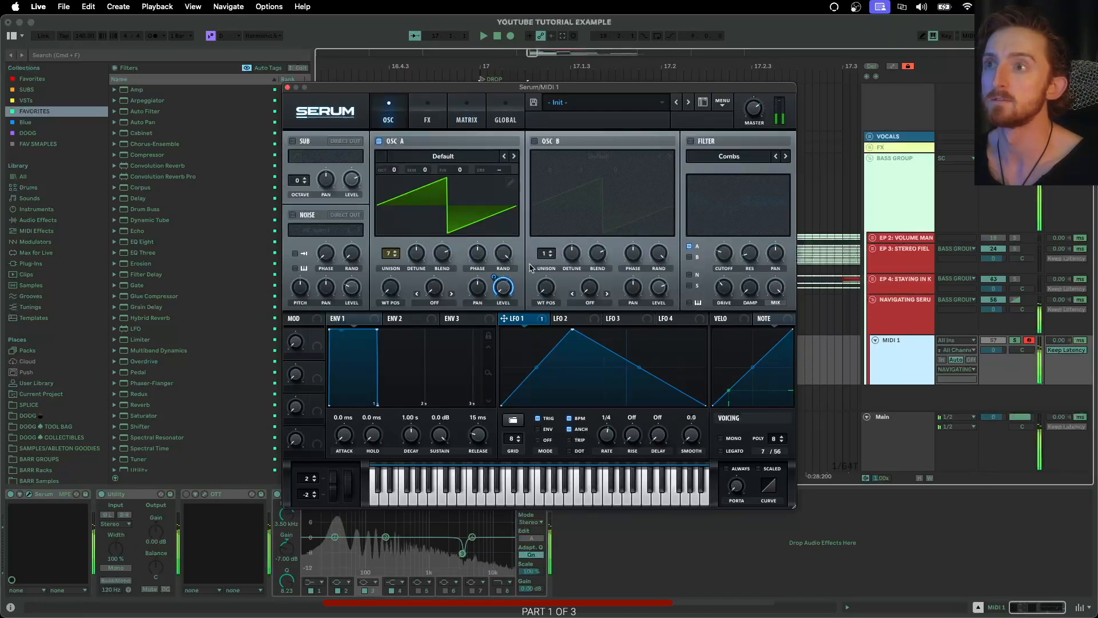
{"action": "right_click", "coordinate": [501, 288]}
{"action": "left_click", "coordinate": [538, 332]}
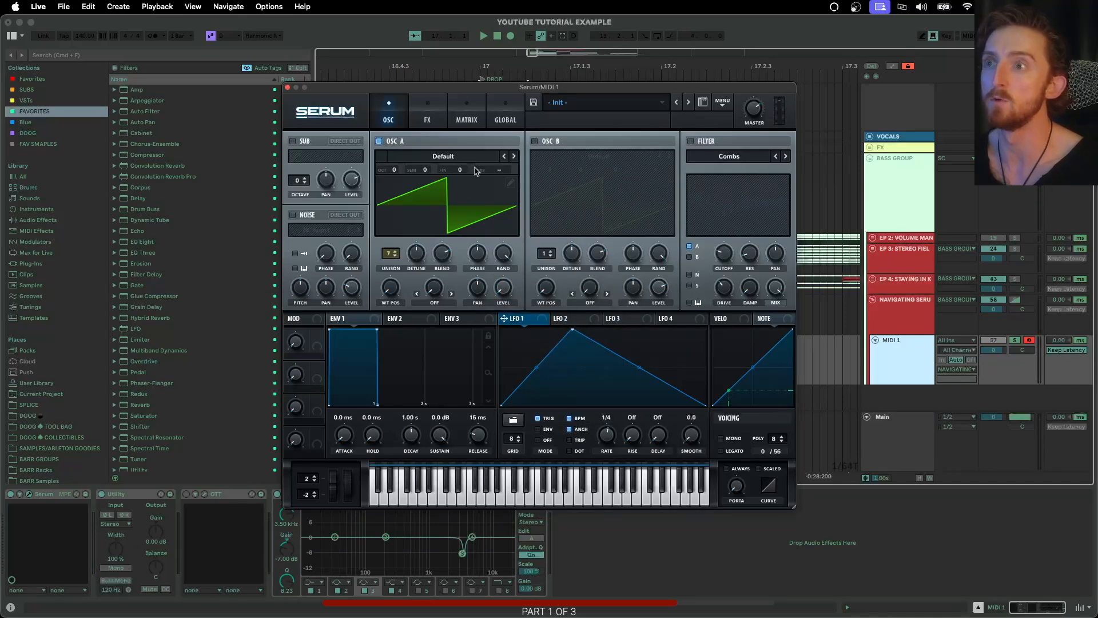
Step: Route LFO 1 to A Vol in the first row of the modulation matrix and raise its amount fully
{"action": "left_click", "coordinate": [465, 122]}
{"action": "left_click_drag", "start_coordinate": [530, 322], "coordinate": [311, 160]}
{"action": "left_click", "coordinate": [521, 160]}
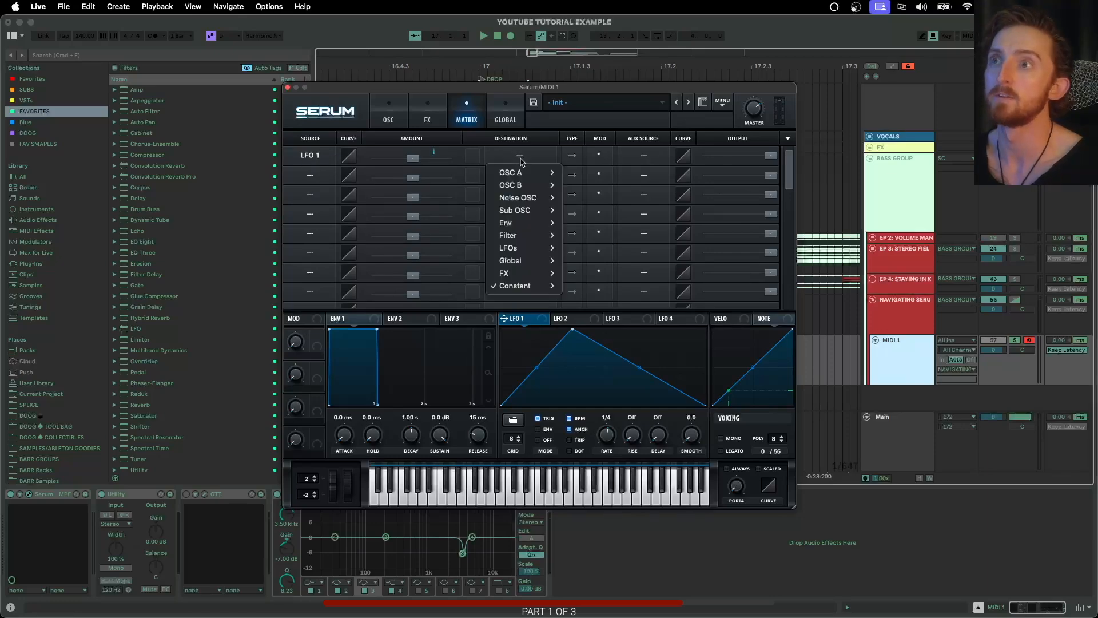
{"action": "mouse_move", "coordinate": [523, 172]}
{"action": "left_click", "coordinate": [568, 170]}
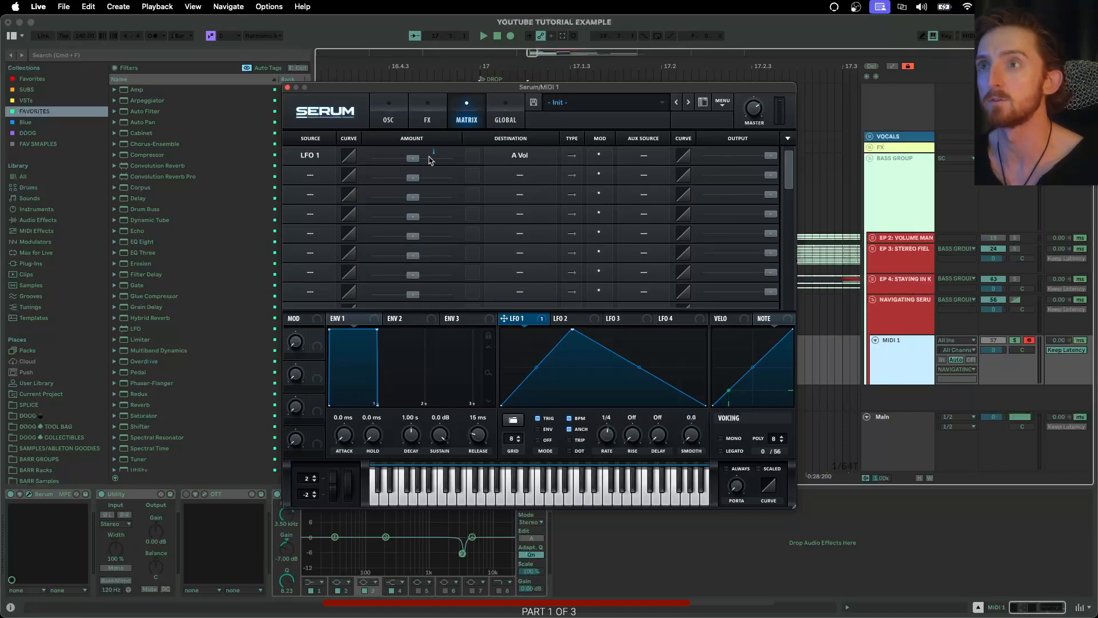
{"action": "mouse_move", "coordinate": [414, 161]}
{"action": "left_mouse_down"}
{"action": "mouse_move", "coordinate": [454, 160]}
{"action": "mouse_move", "coordinate": [421, 151]}
{"action": "left_mouse_up"}
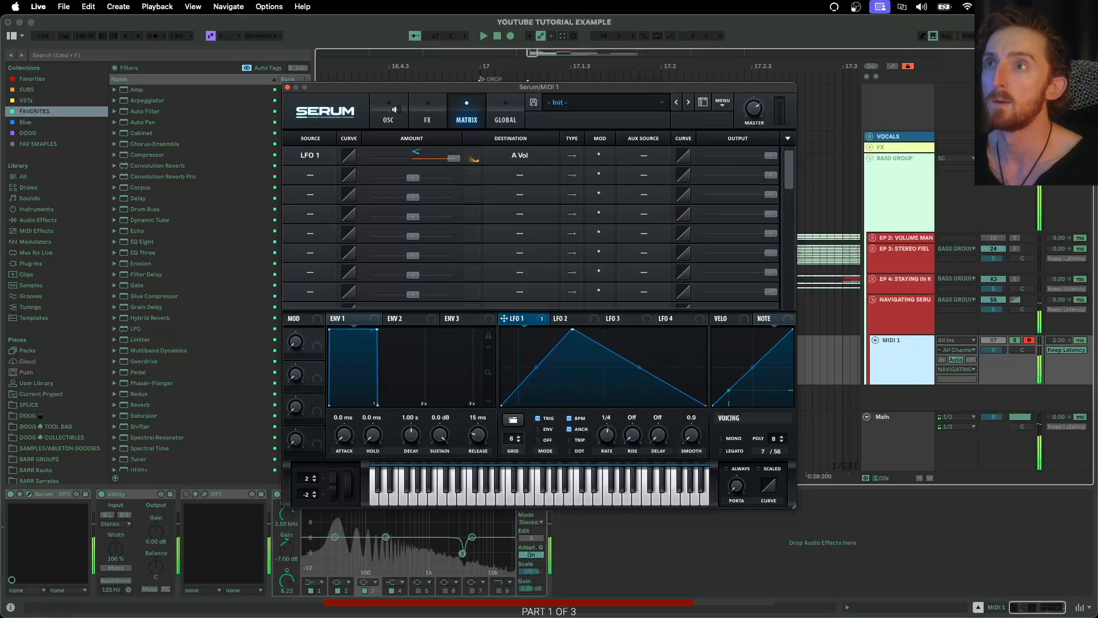
Step: Compare the LFO 1 assignment on Osc A's level knob with its row in the modulation matrix
{"action": "left_click", "coordinate": [388, 111]}
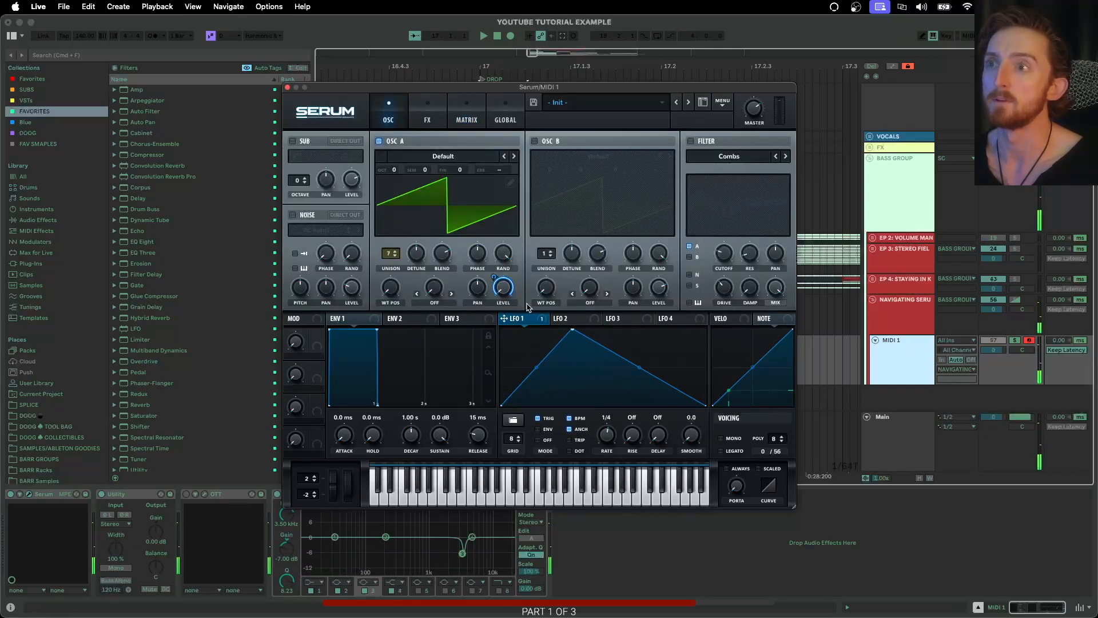
{"action": "left_click", "coordinate": [466, 114]}
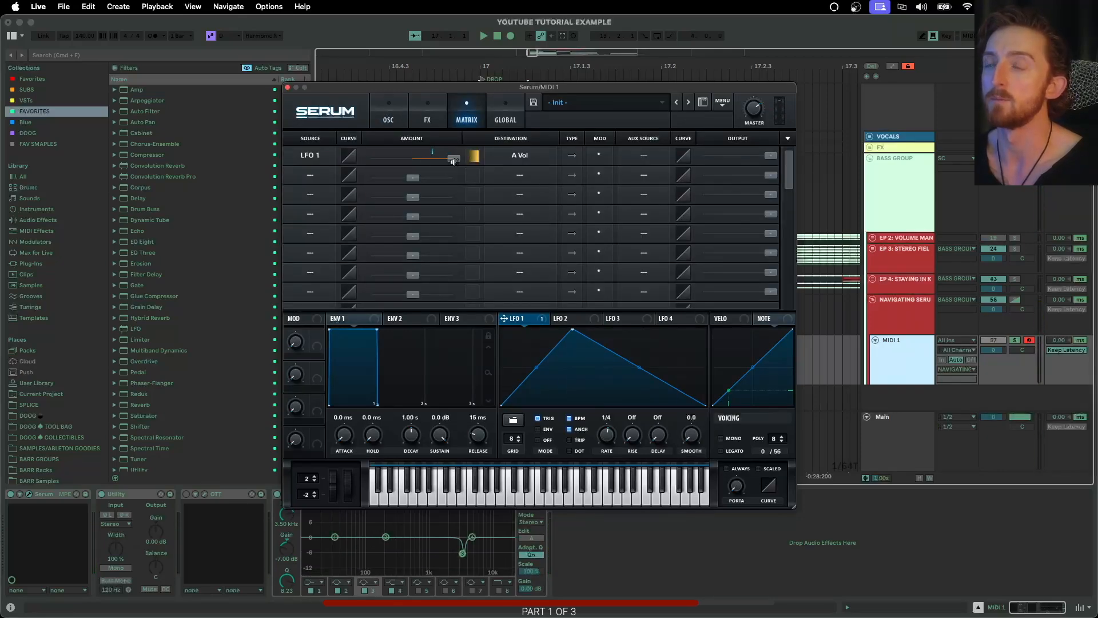
{"action": "left_click", "coordinate": [392, 121]}
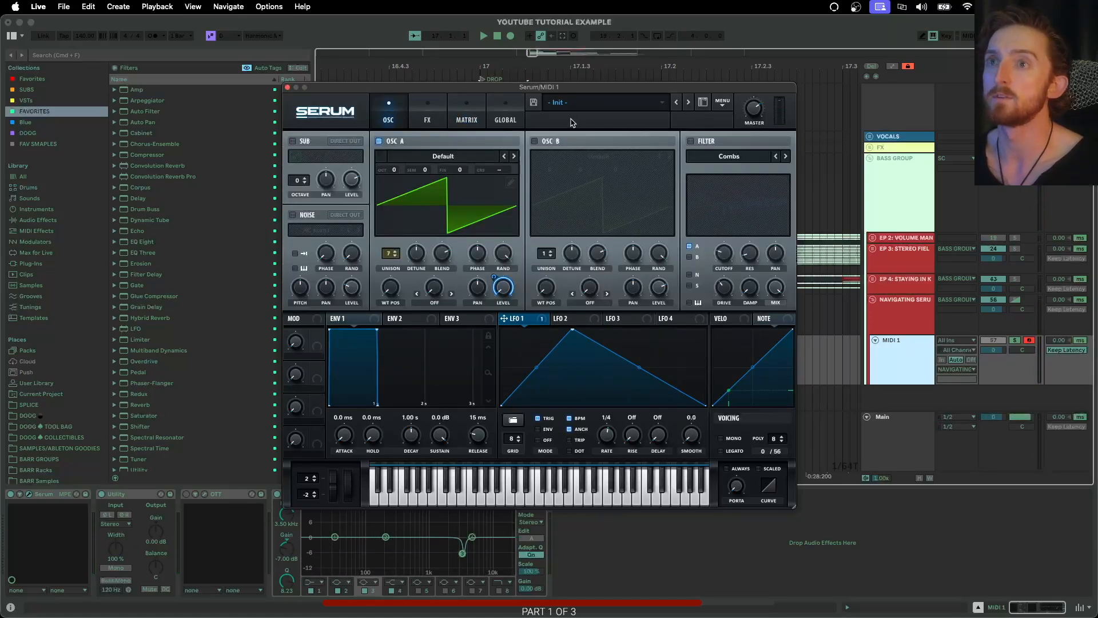
Step: Browse the preset categories and load the BA Ampology [CFA] preset from the Bass category
{"action": "left_click", "coordinate": [660, 105]}
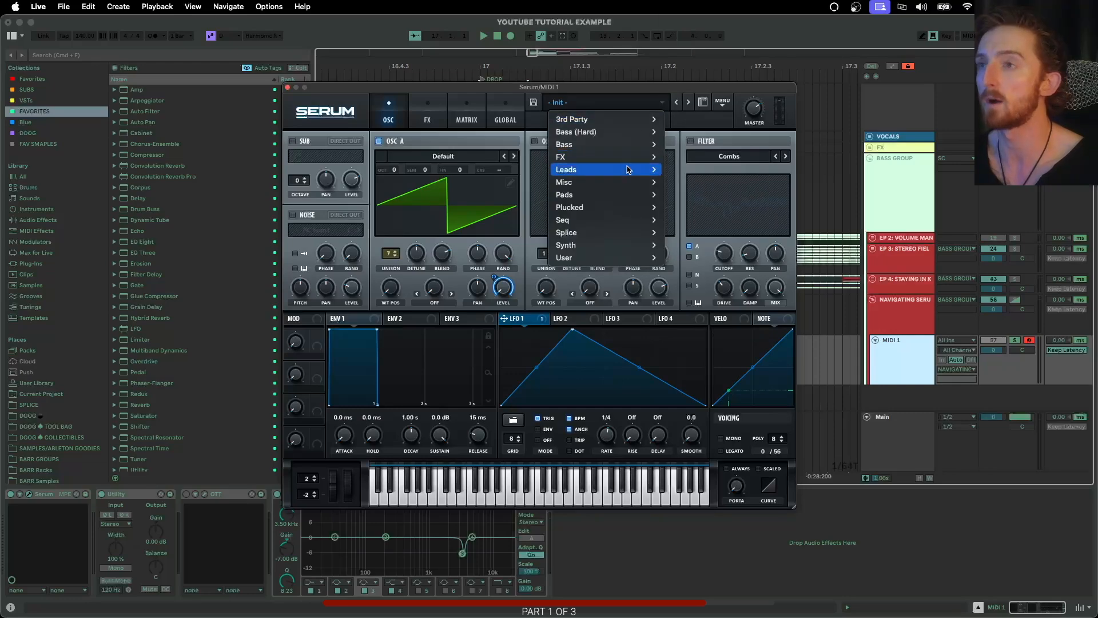
{"action": "mouse_move", "coordinate": [607, 231]}
{"action": "mouse_move", "coordinate": [604, 213]}
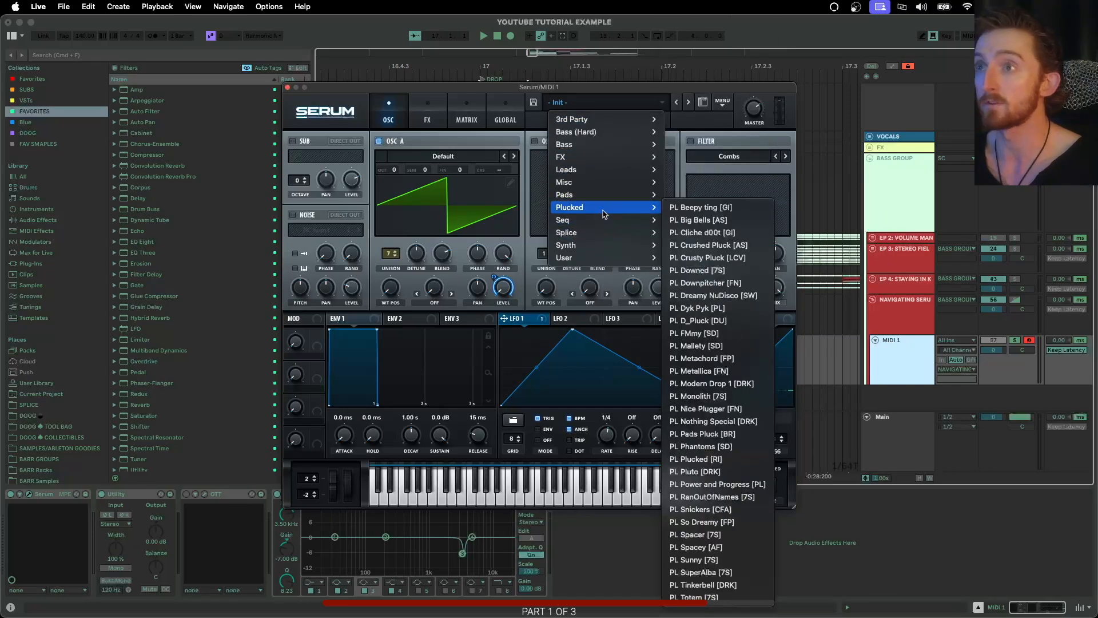
{"action": "mouse_move", "coordinate": [606, 145]}
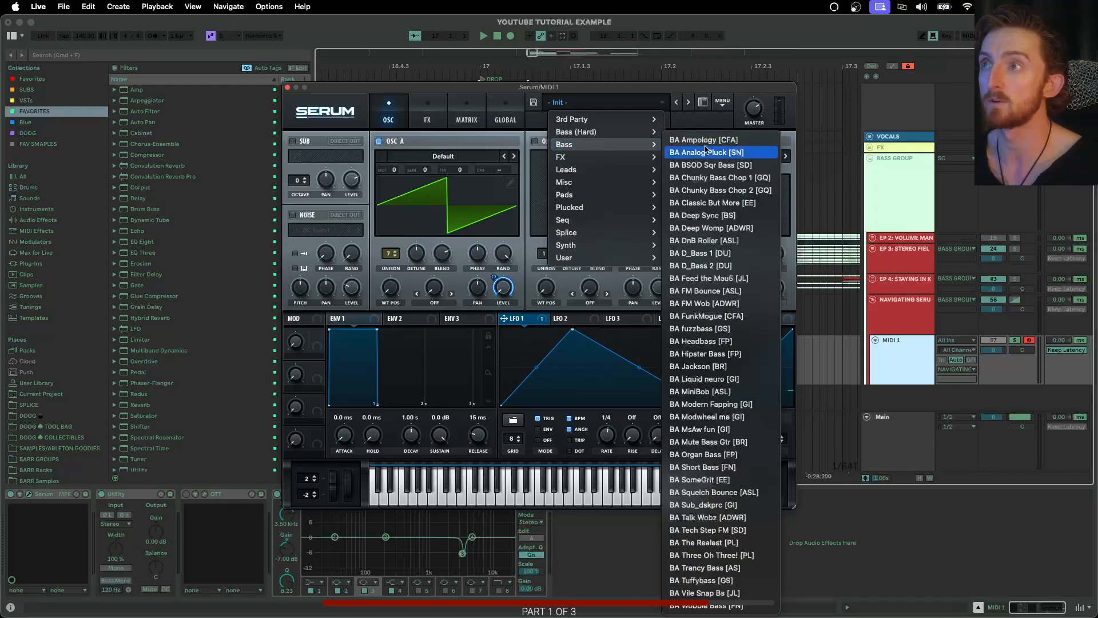
{"action": "left_click", "coordinate": [708, 143]}
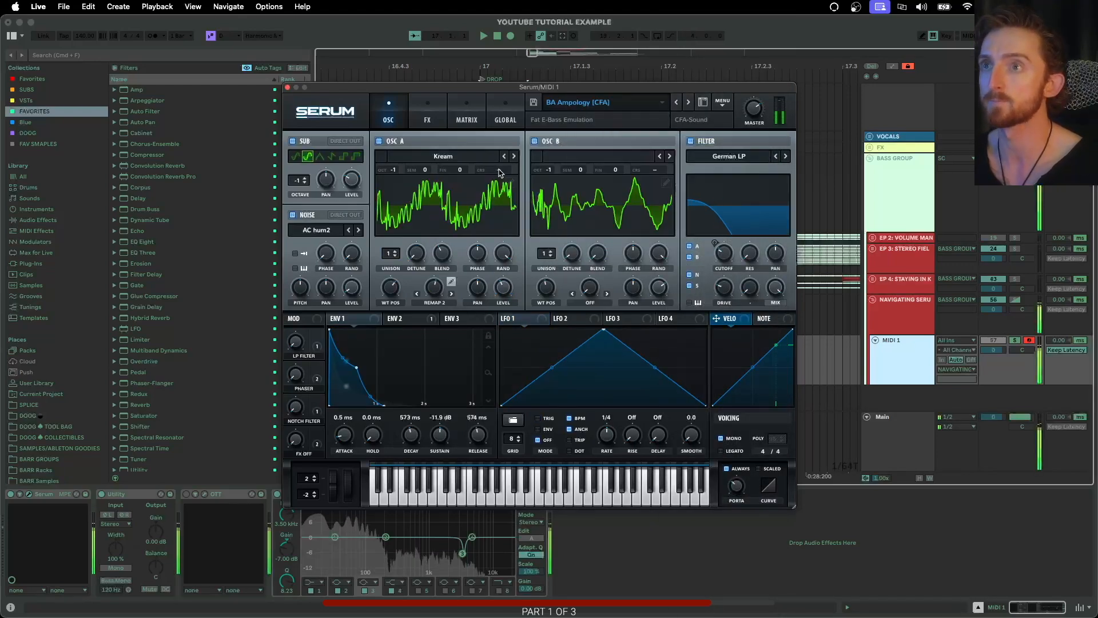
Step: Audition the following bass presets one after another, up to BA Chunky Bass Chop 2 [GQ]
{"action": "left_click", "coordinate": [689, 106]}
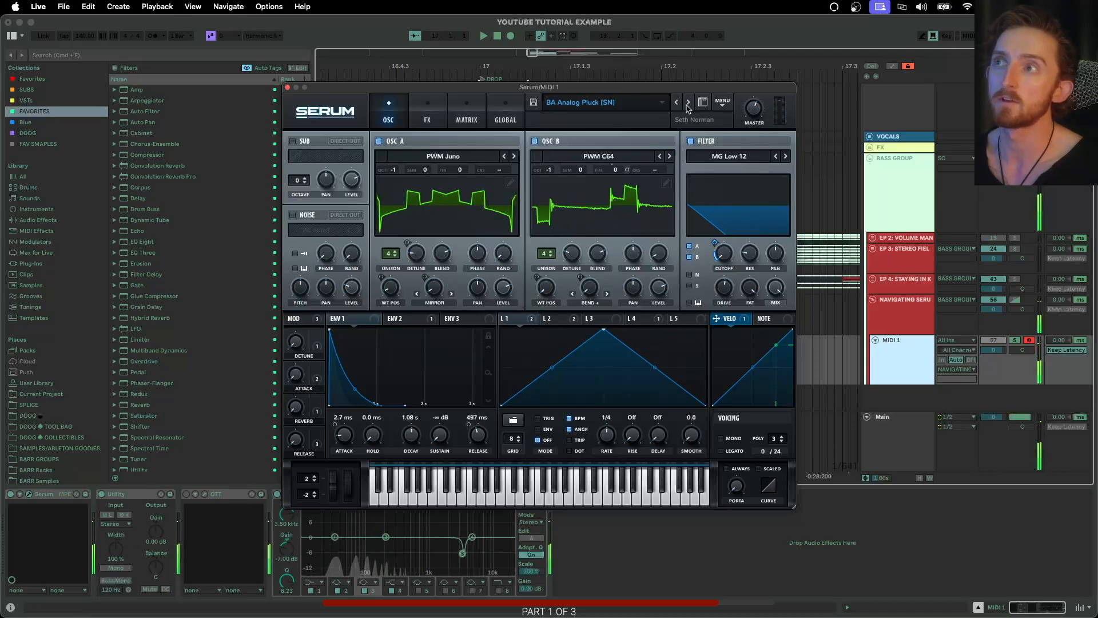
{"action": "left_click", "coordinate": [689, 106]}
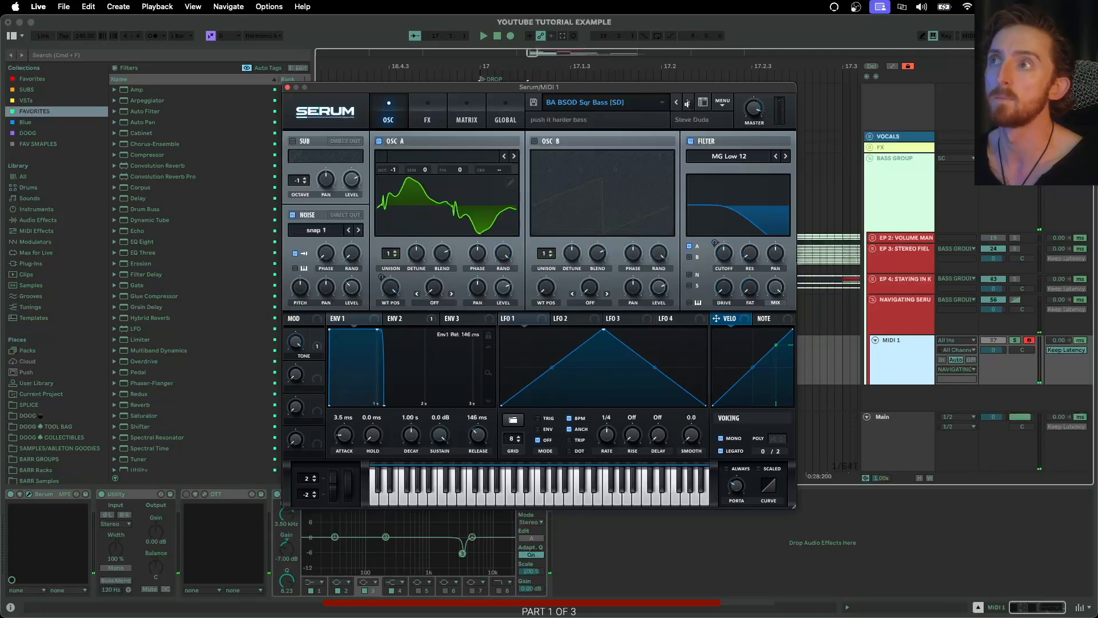
{"action": "left_click", "coordinate": [690, 104]}
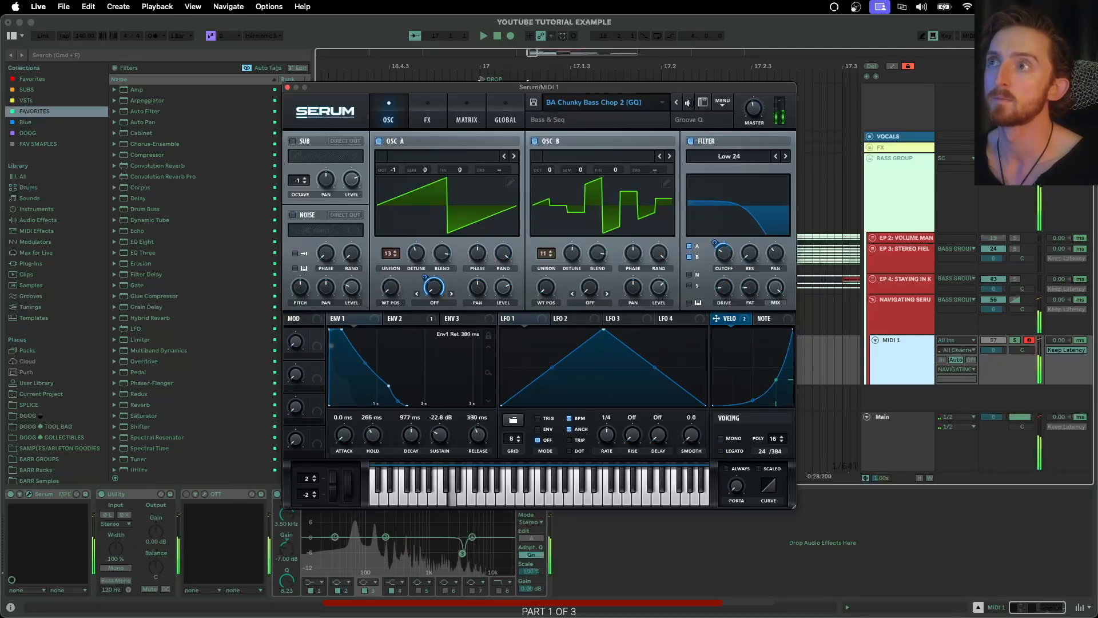
Step: Load the CLEAN STAB preset from the third-party MADCORE folder, play a note, and advance through its presets to HARD STAB
{"action": "left_click", "coordinate": [604, 108]}
{"action": "mouse_move", "coordinate": [601, 152]}
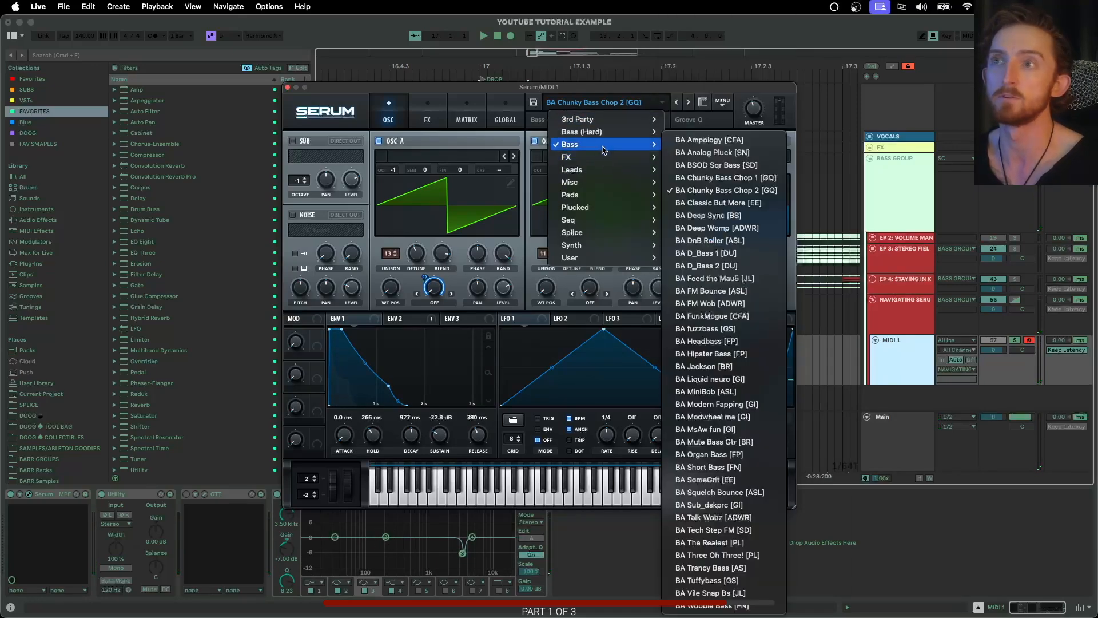
{"action": "mouse_move", "coordinate": [604, 123]}
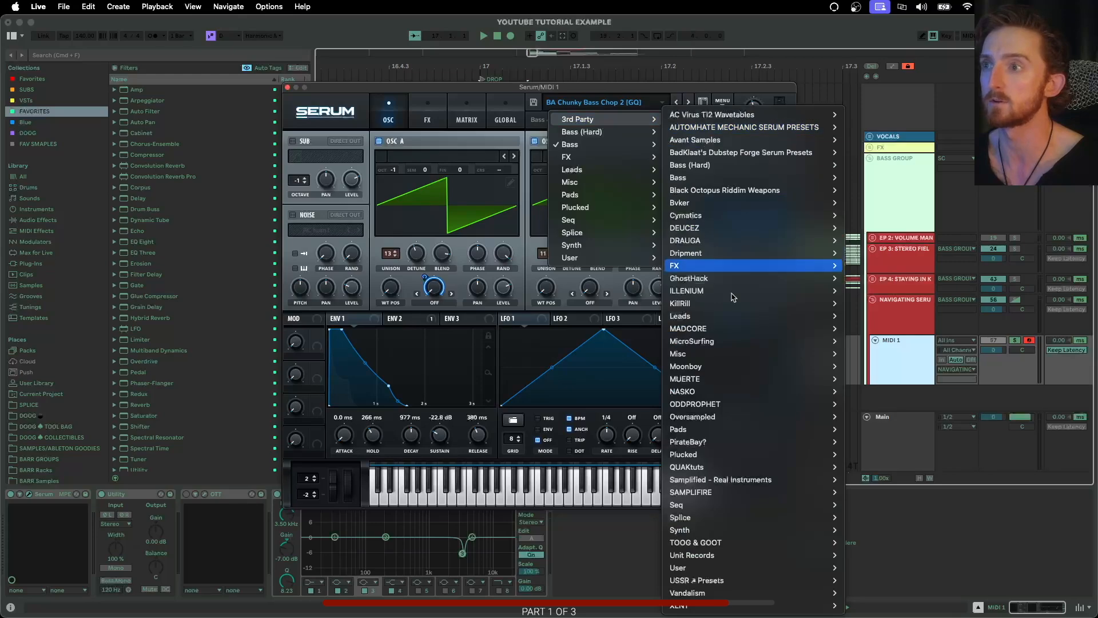
{"action": "mouse_move", "coordinate": [735, 332]}
{"action": "left_click", "coordinate": [865, 330]}
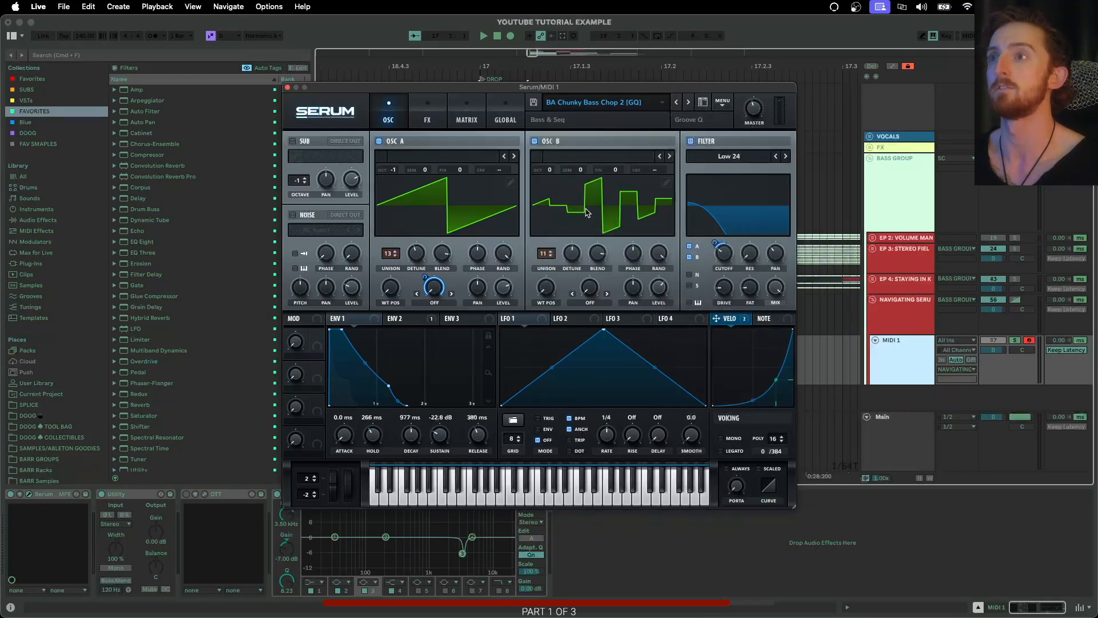
{"action": "key", "text": "a"}
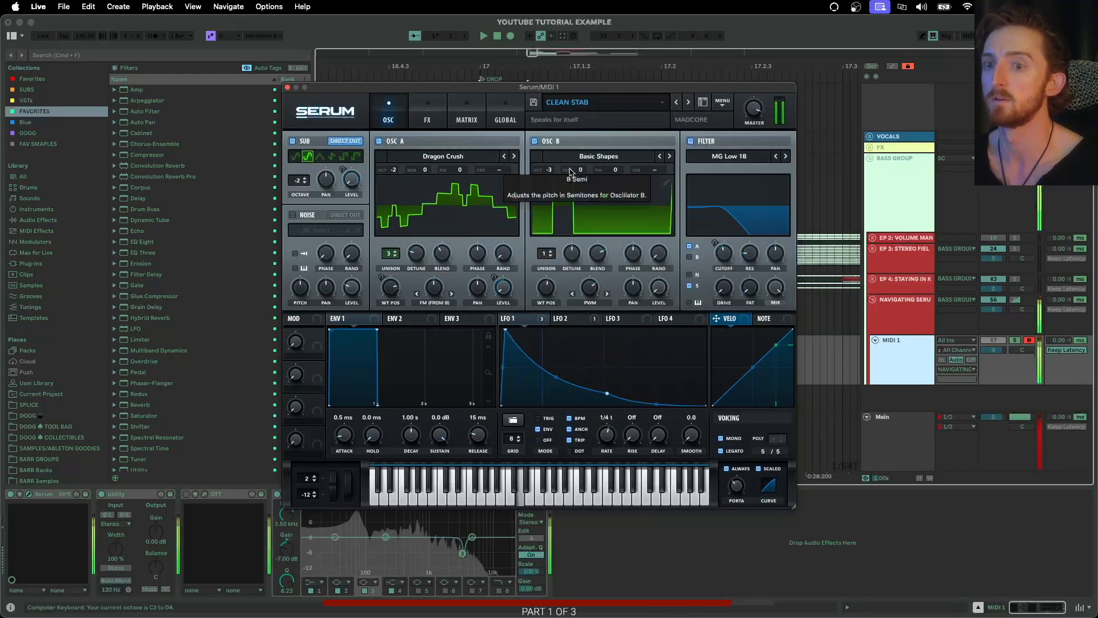
{"action": "left_click", "coordinate": [688, 103]}
{"action": "left_click", "coordinate": [688, 103]}
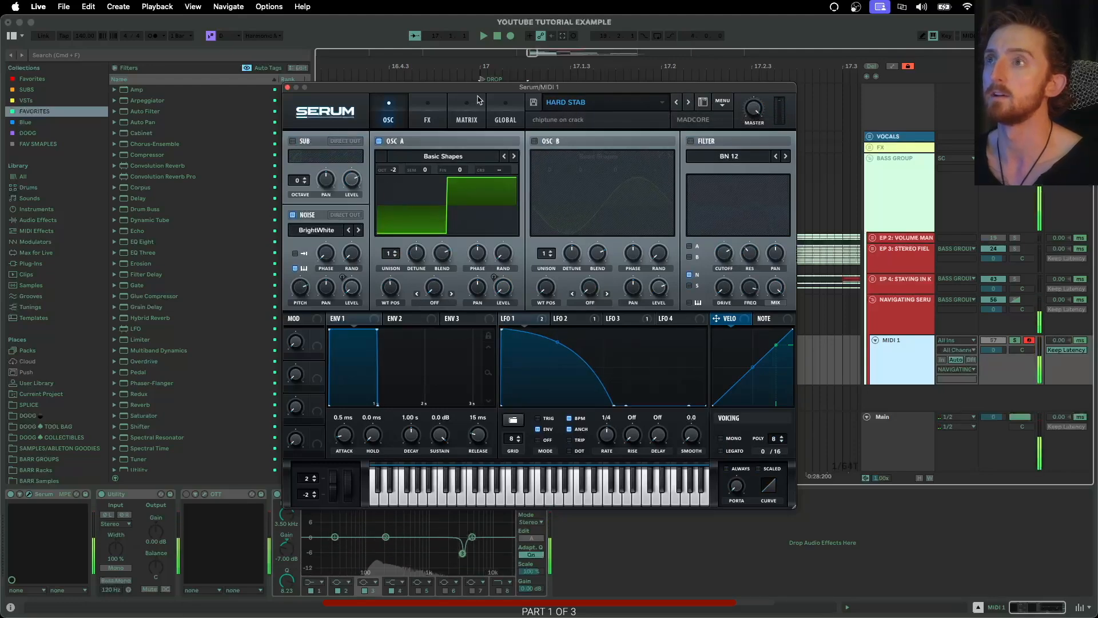
Step: View the preset's save dialog without saving and glance at the effects page
{"action": "left_click", "coordinate": [534, 105]}
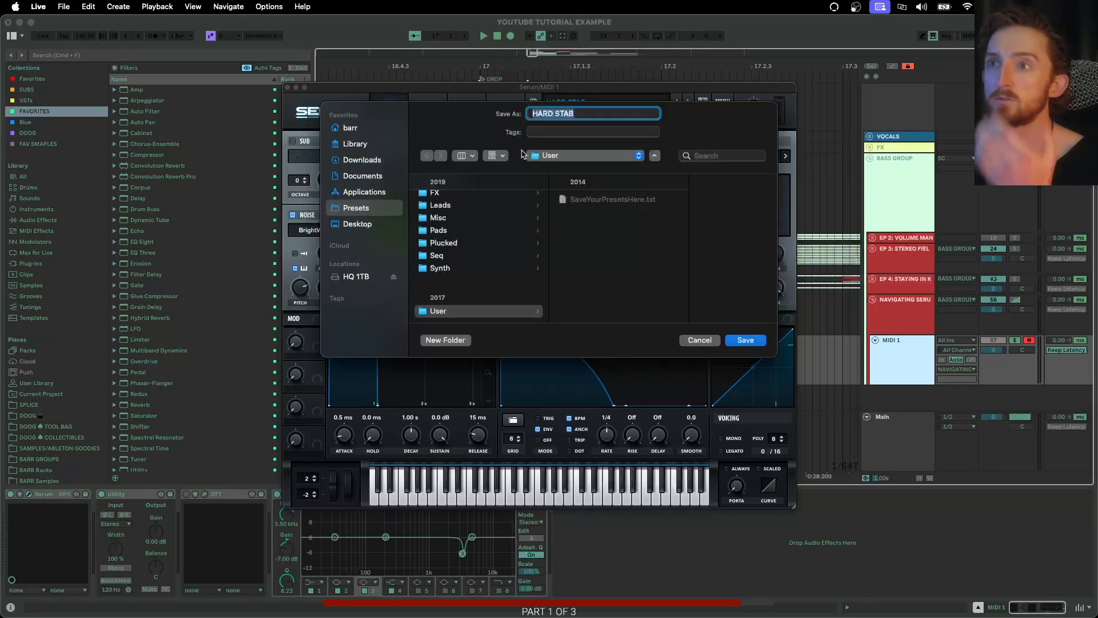
{"action": "left_click", "coordinate": [698, 341]}
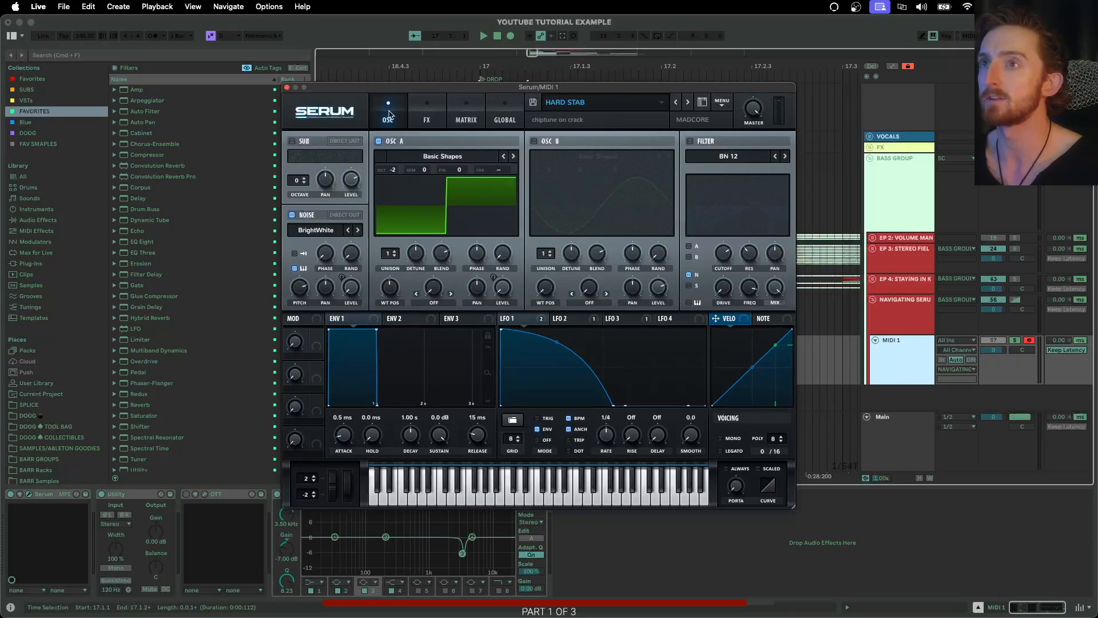
{"action": "left_click", "coordinate": [425, 112]}
{"action": "left_click", "coordinate": [393, 113]}
{"action": "left_click_drag", "start_coordinate": [484, 88], "coordinate": [447, 86]}
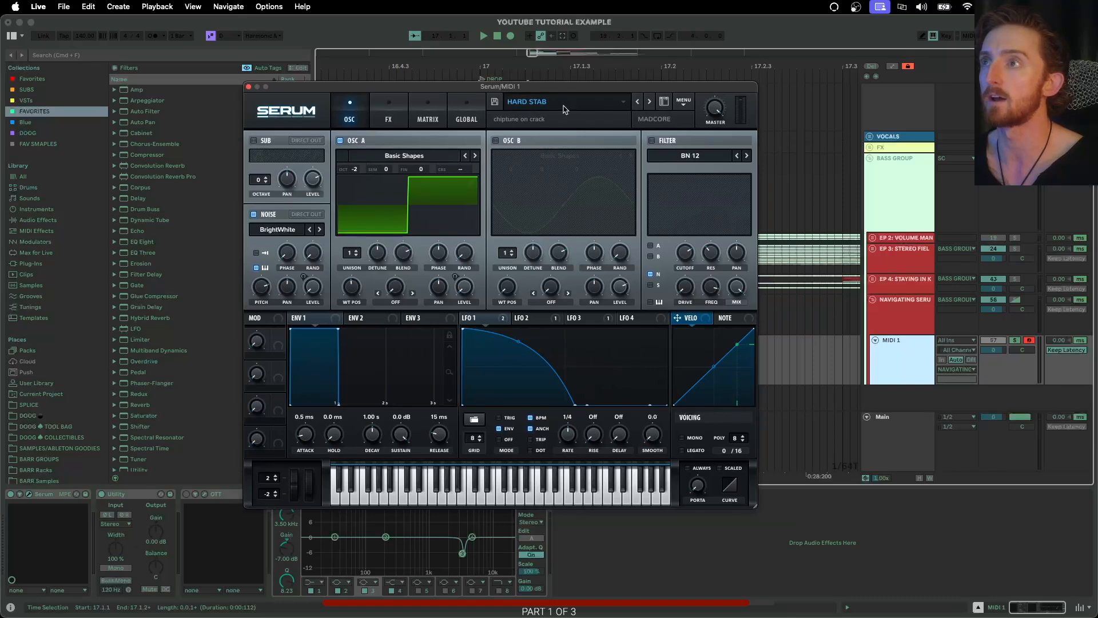
Step: View the contents page of the Serum manual and look through the synth's global preset, copy and resample commands
{"action": "left_click", "coordinate": [685, 104]}
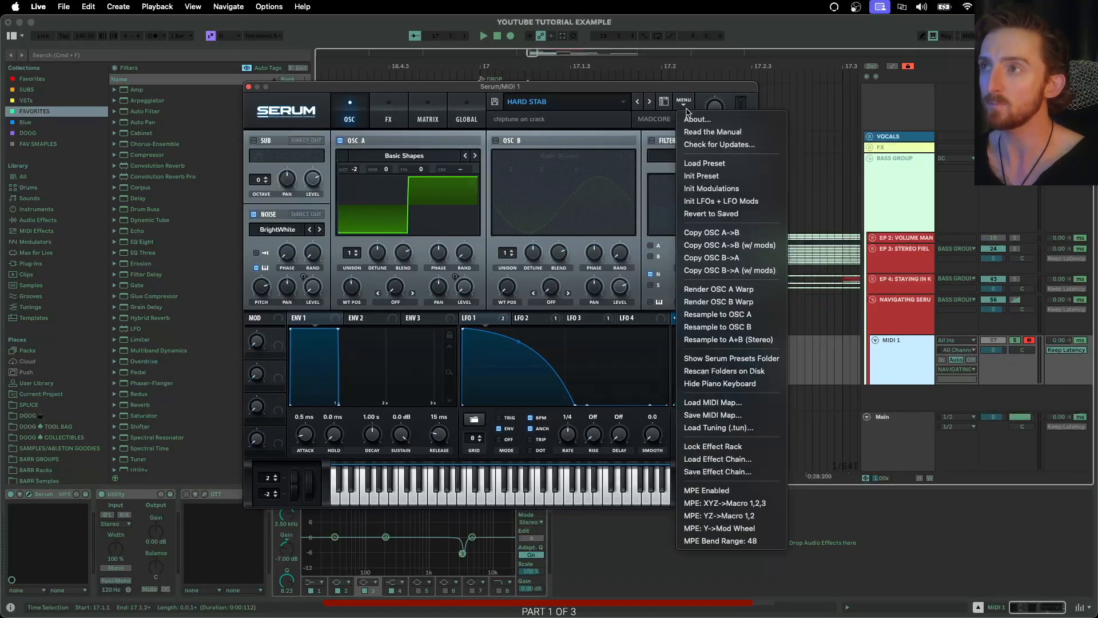
{"action": "left_click", "coordinate": [708, 134]}
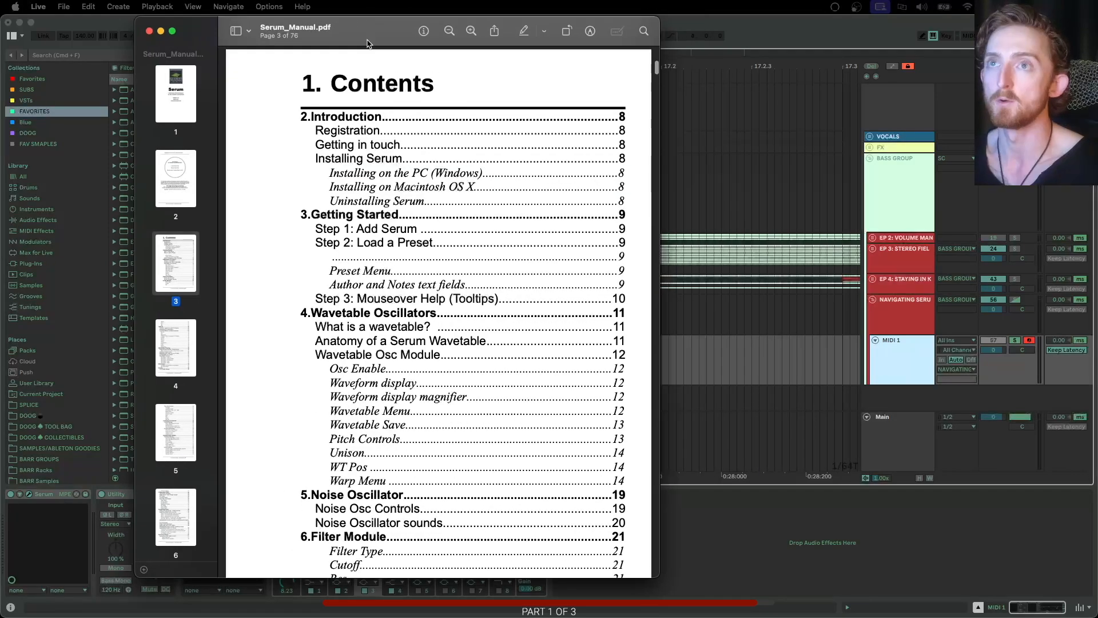
{"action": "left_click", "coordinate": [150, 30]}
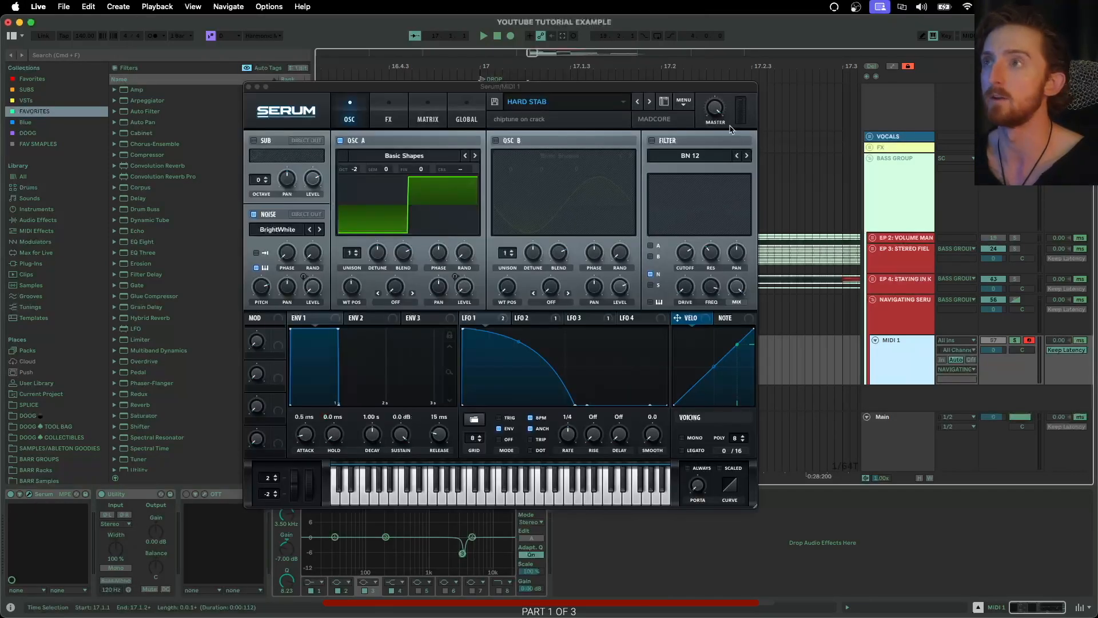
{"action": "left_click", "coordinate": [684, 105]}
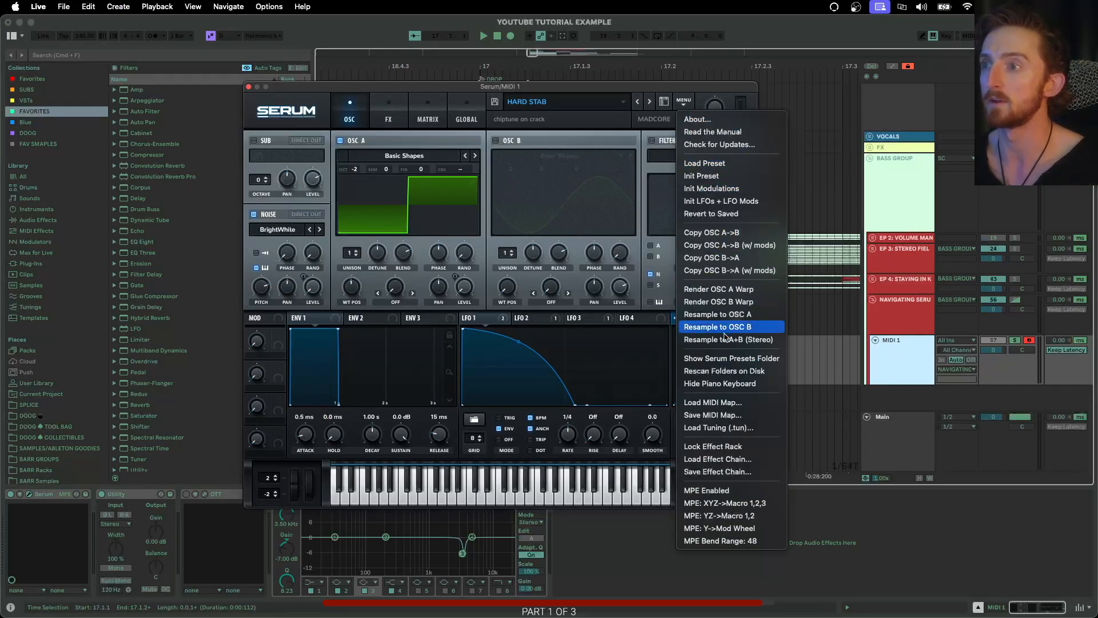
{"action": "left_click", "coordinate": [472, 96]}
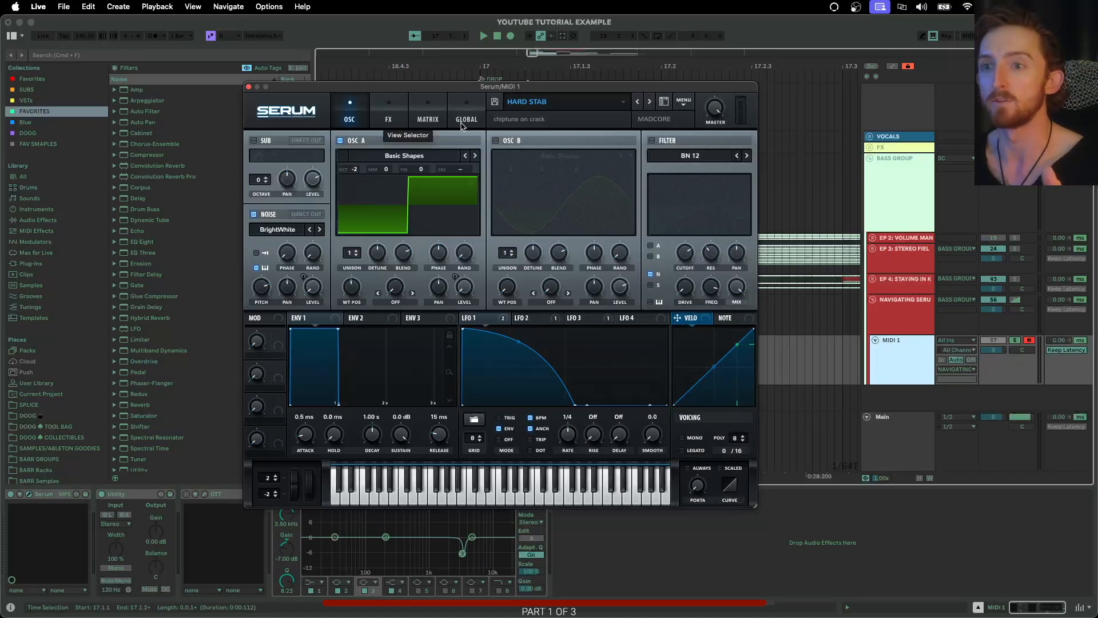
Step: View the effects, modulation matrix and global pages, ending back on the oscillator page
{"action": "left_click", "coordinate": [390, 118]}
{"action": "left_click", "coordinate": [427, 116]}
{"action": "left_click", "coordinate": [452, 117]}
{"action": "left_click", "coordinate": [347, 119]}
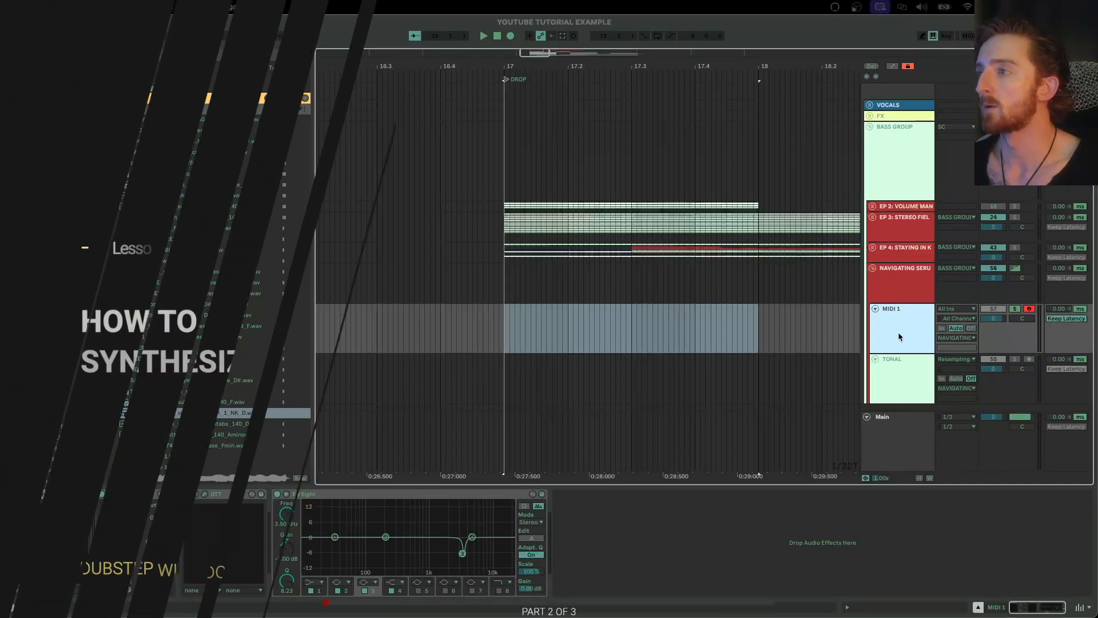
Step: Bring up Serum on the MIDI 1 track and enable its Sub, Noise, Osc B and Filter modules
{"action": "scroll", "coordinate": [895, 334], "scroll_direction": "down", "scroll_amount": 1}
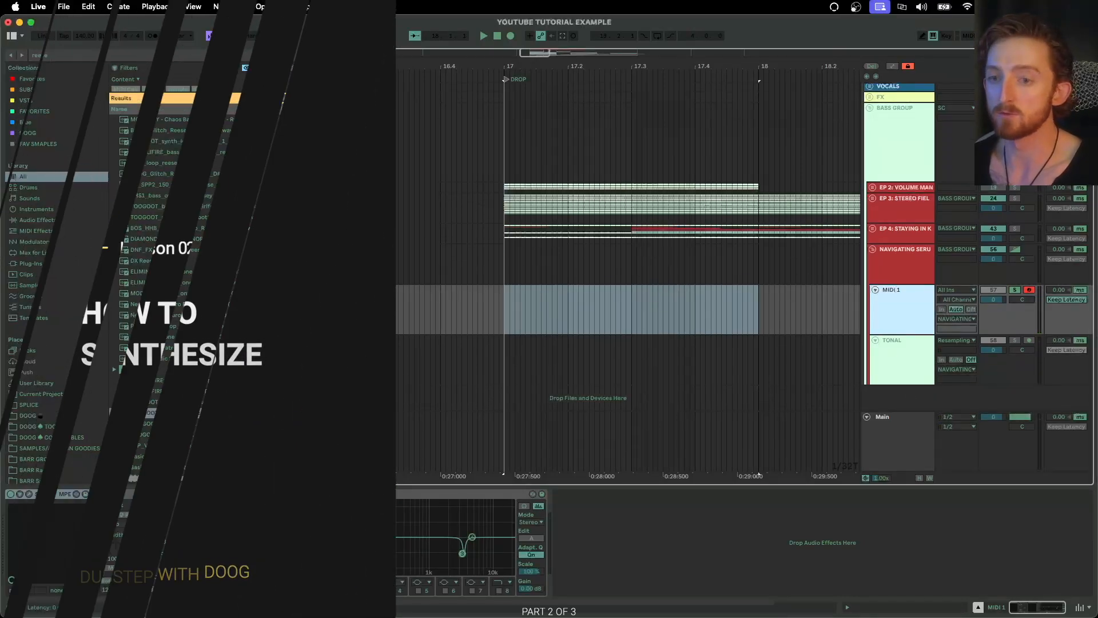
{"action": "left_click_drag", "start_coordinate": [573, 617], "coordinate": [394, 60]}
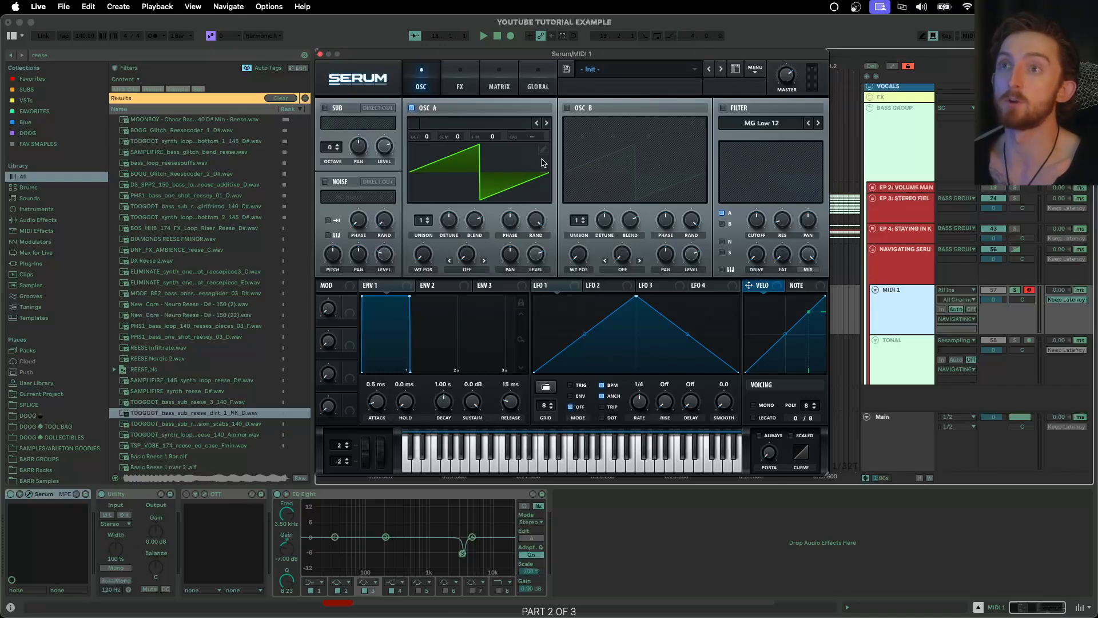
{"action": "left_click", "coordinate": [325, 108]}
{"action": "left_click", "coordinate": [326, 182]}
{"action": "left_click", "coordinate": [568, 109]}
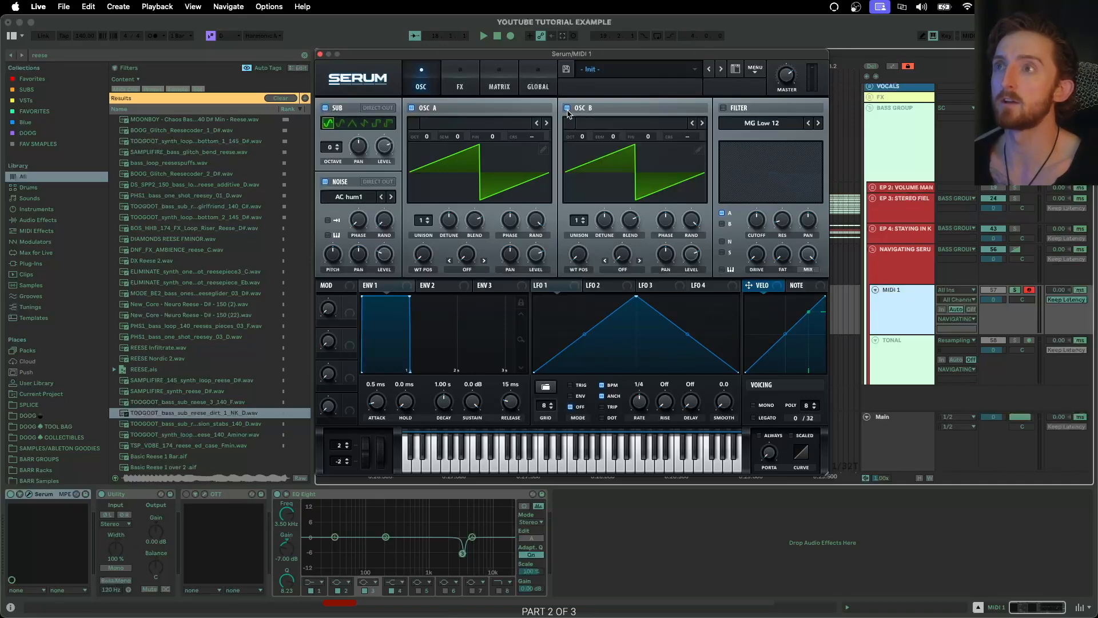
{"action": "left_click", "coordinate": [723, 109]}
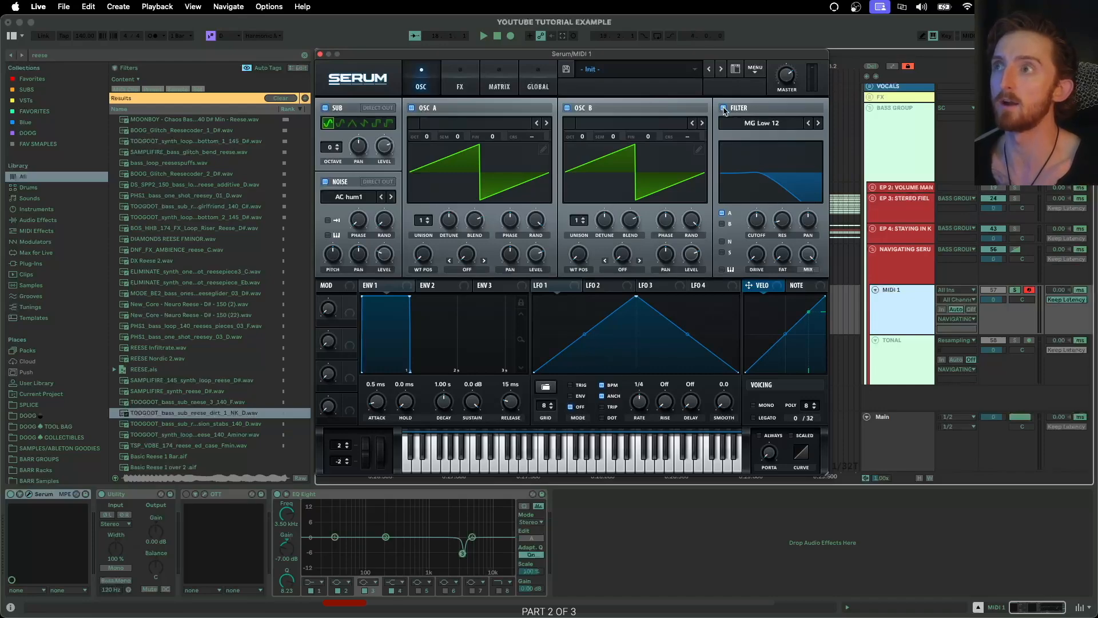
Step: Toggle the Delay, Compressor, Reverb and EQ effects on and off, and close the synth window
{"action": "left_click", "coordinate": [453, 86]}
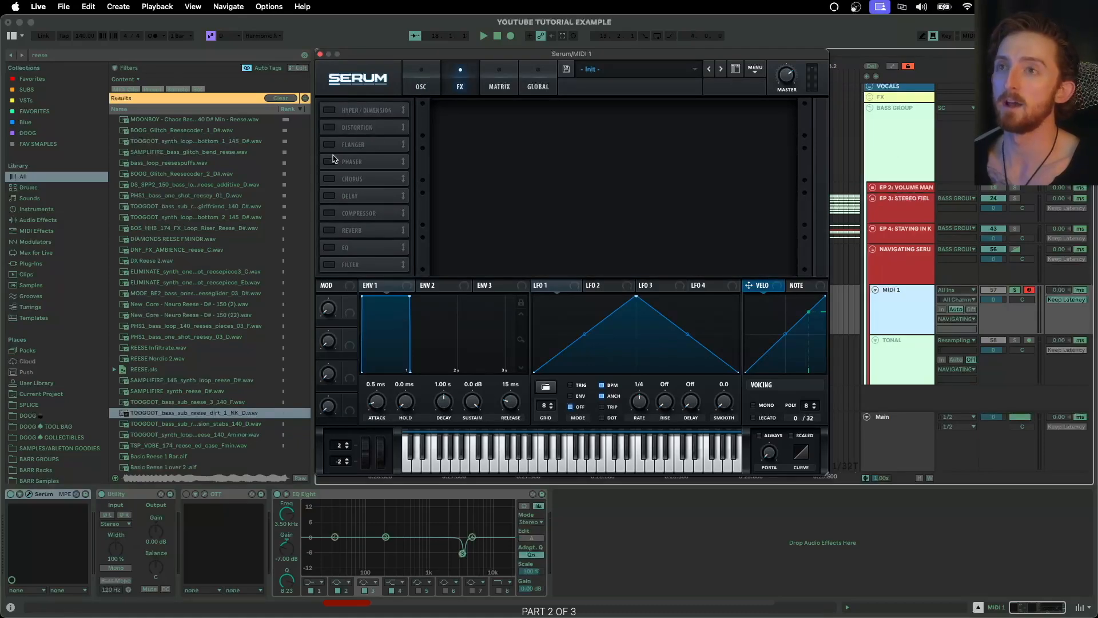
{"action": "left_click", "coordinate": [328, 195]}
{"action": "left_click", "coordinate": [328, 213]}
{"action": "left_click", "coordinate": [329, 230]}
{"action": "left_click", "coordinate": [328, 247]}
{"action": "left_click", "coordinate": [328, 247]}
{"action": "left_click", "coordinate": [329, 230]}
{"action": "left_click", "coordinate": [329, 213]}
{"action": "left_click", "coordinate": [329, 196]}
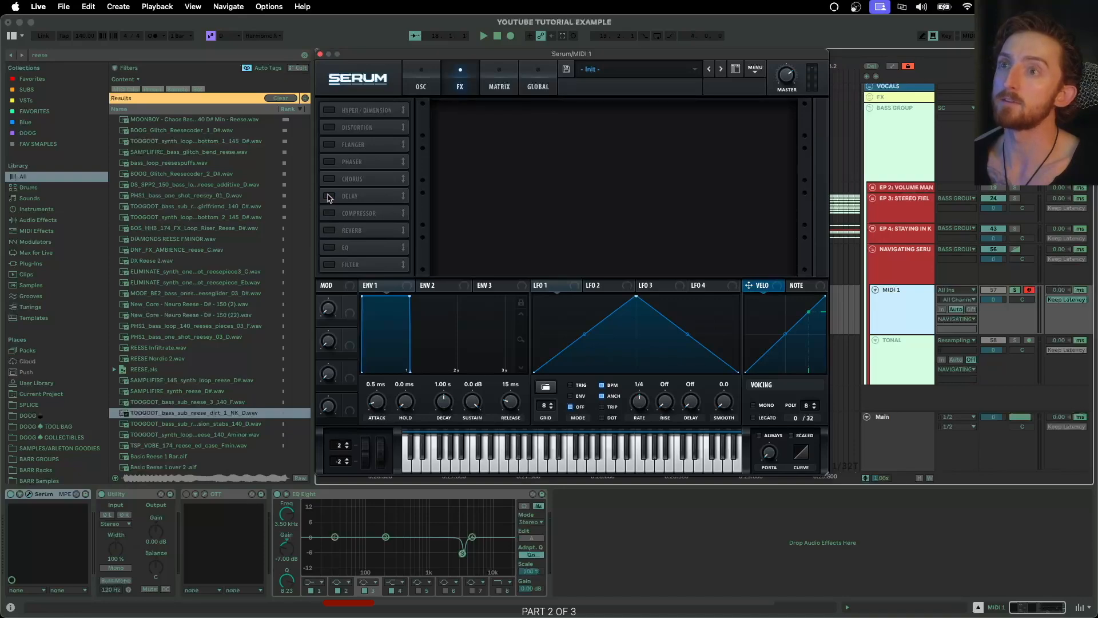
{"action": "left_click", "coordinate": [321, 55]}
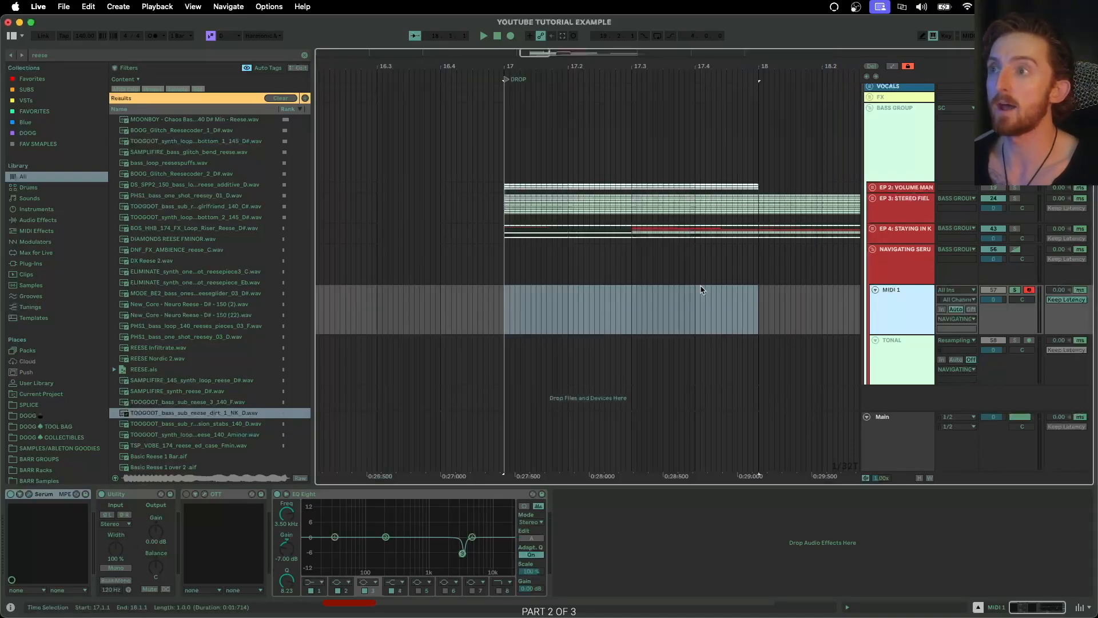
Step: Select the range from 17.1.1 to 17.4.4 on the TONAL track
{"action": "left_click", "coordinate": [549, 320]}
{"action": "left_click_drag", "start_coordinate": [505, 350], "coordinate": [754, 351]}
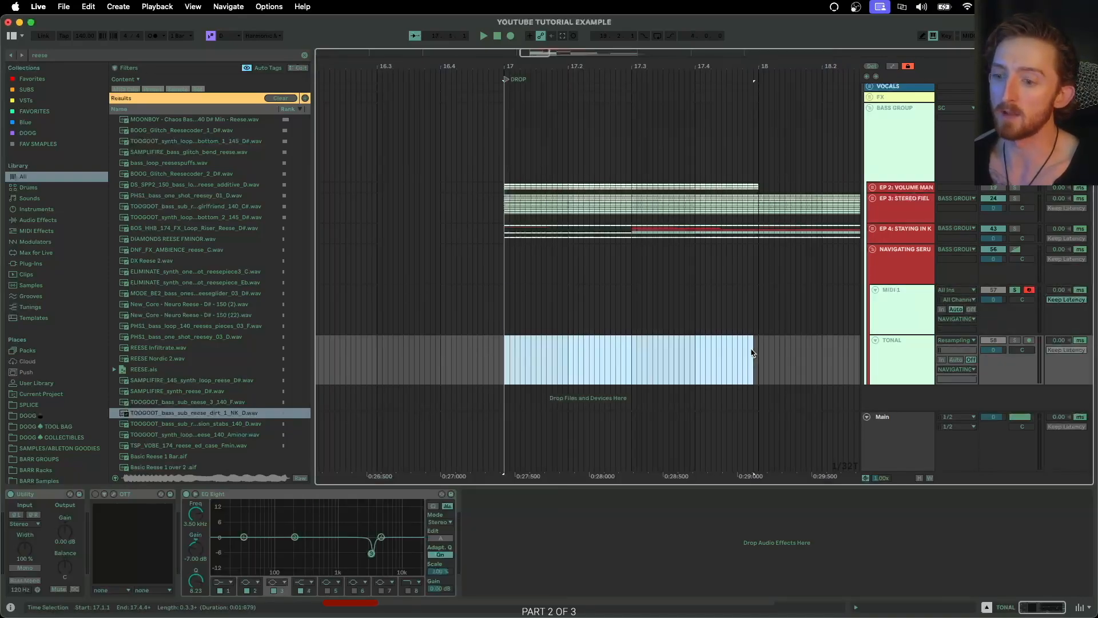
{"action": "left_click", "coordinate": [884, 359]}
Step: Show the FAVORITES collection without the search filter and select Spectral Resonator among its devices
{"action": "left_click", "coordinate": [56, 114]}
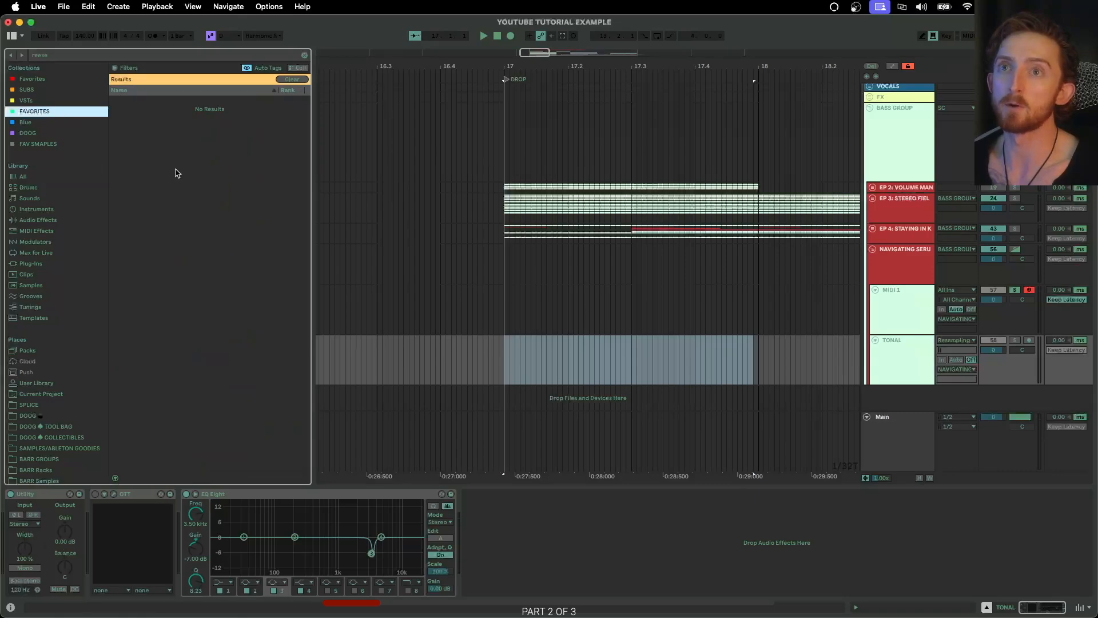
{"action": "left_click", "coordinate": [305, 55]}
{"action": "left_click", "coordinate": [163, 199]}
{"action": "scroll", "coordinate": [176, 324], "scroll_direction": "down", "scroll_amount": 3}
{"action": "left_click", "coordinate": [182, 328]}
Step: Reopen Serum from the MIDI 1 track and reset it to the init preset
{"action": "left_click", "coordinate": [895, 305]}
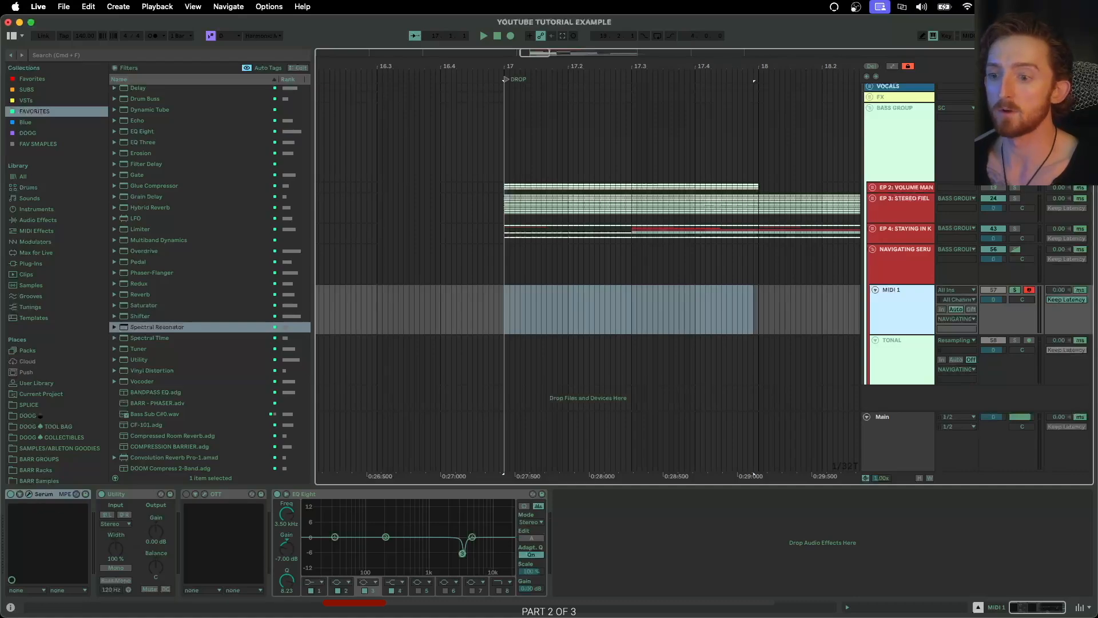
{"action": "left_click_drag", "start_coordinate": [461, 551], "coordinate": [402, 80]}
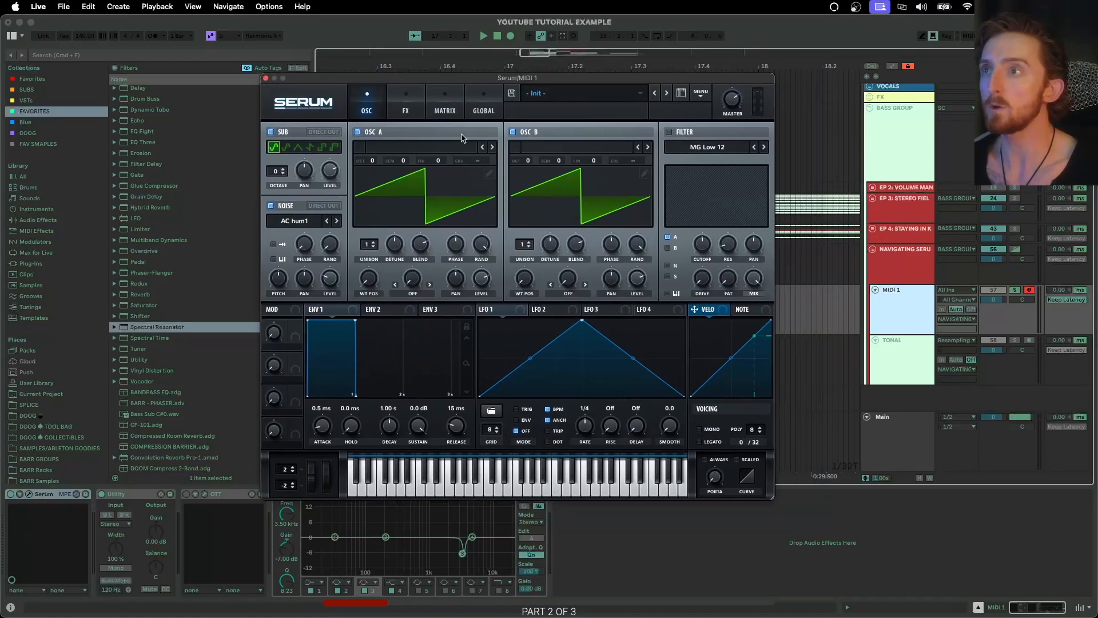
{"action": "left_click", "coordinate": [705, 101]}
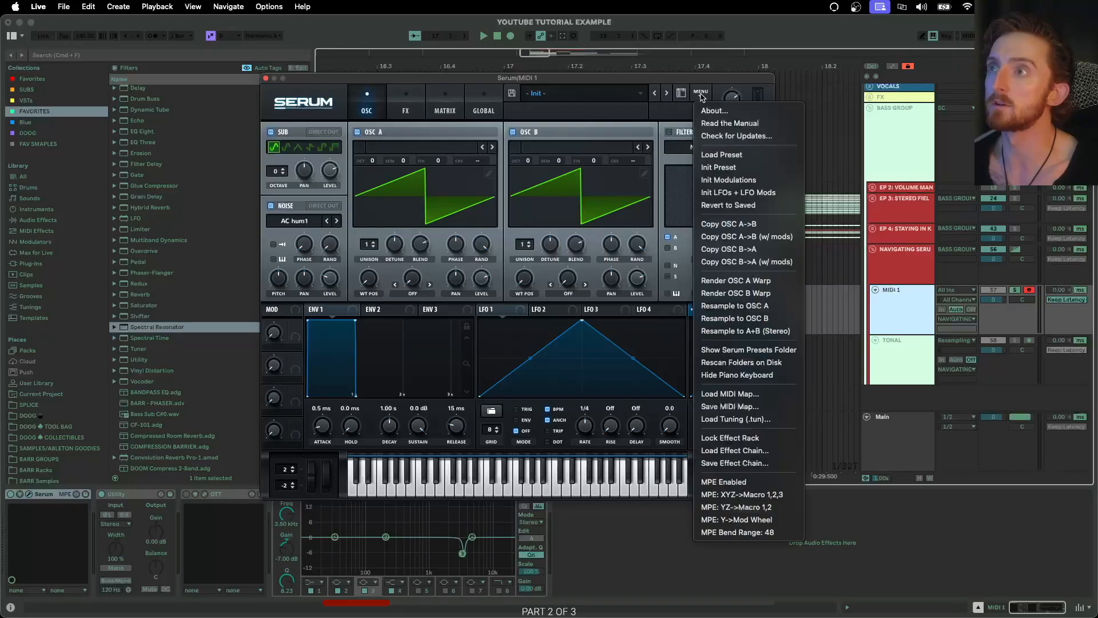
{"action": "left_click", "coordinate": [711, 151]}
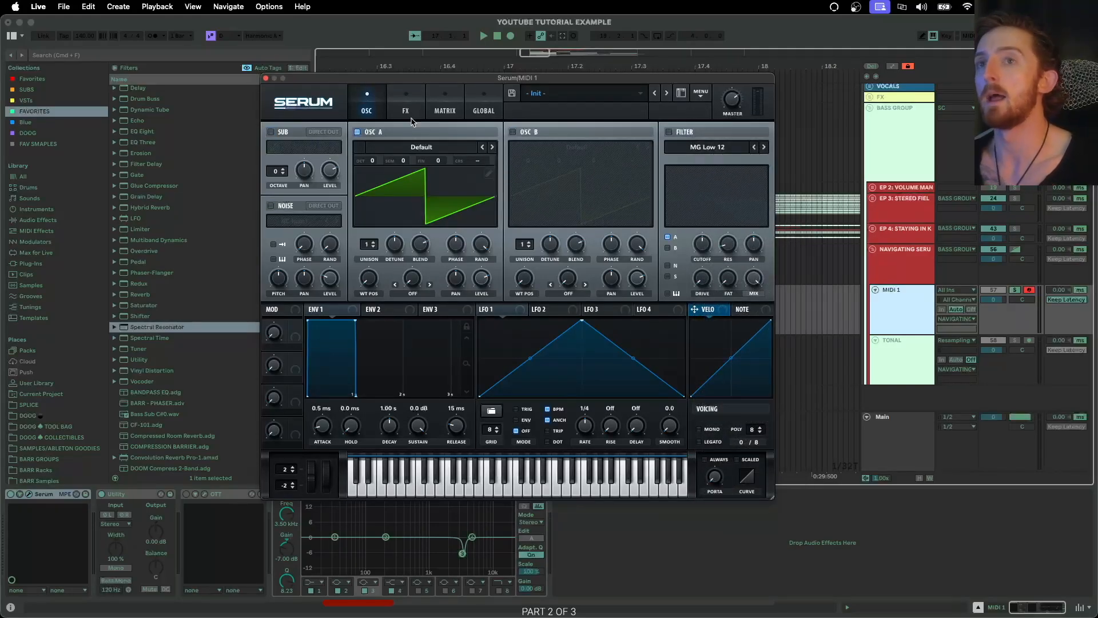
Step: Search the entire browser library for "reese bass"
{"action": "left_click", "coordinate": [82, 57]}
{"action": "type", "text": "re"}
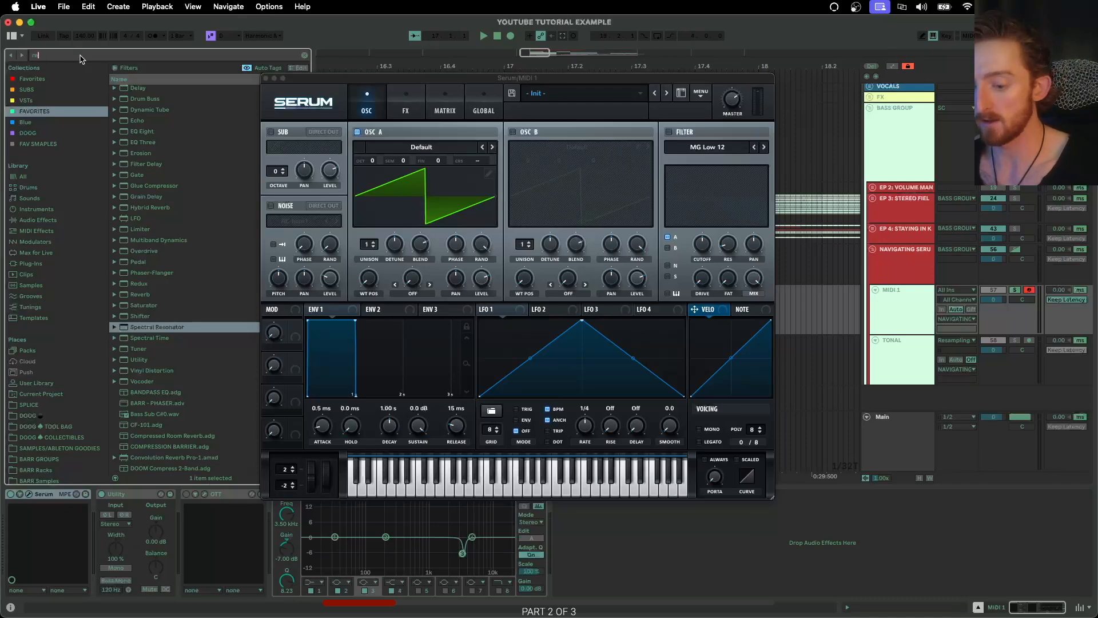
{"action": "type", "text": "ese bass"}
{"action": "left_click", "coordinate": [34, 181]}
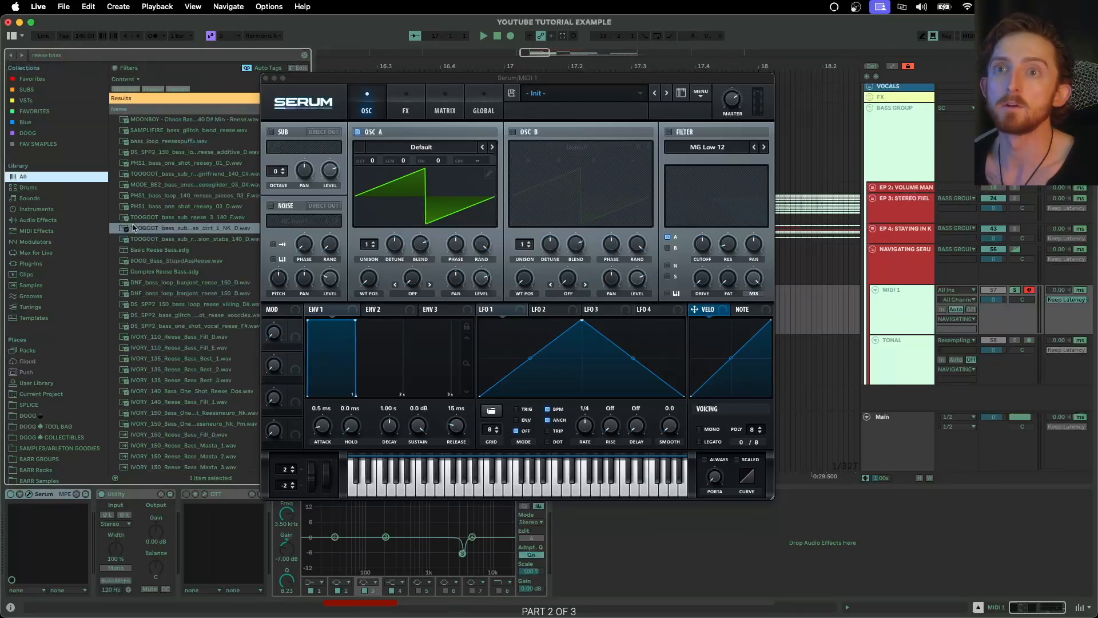
Step: Uncover the search results and audition the reese bass samples from DNF_bass_loop_banjont_reese_150_D.wav through IVORY_110_Reese_Bass_Fill_E.wav
{"action": "left_click_drag", "start_coordinate": [377, 79], "coordinate": [490, 66]}
{"action": "left_click", "coordinate": [179, 284]}
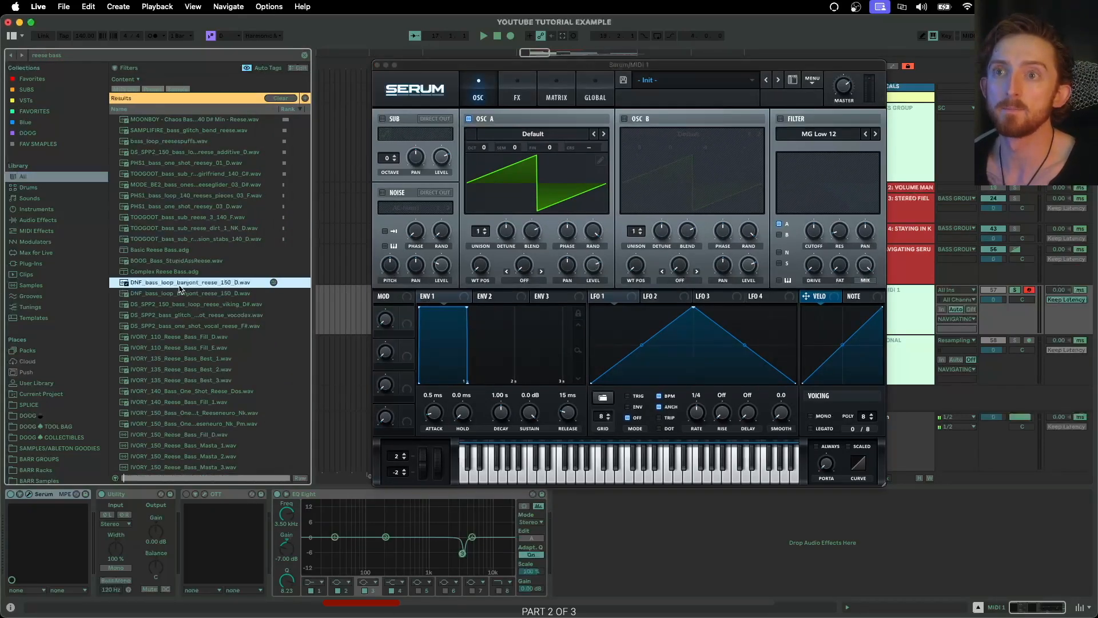
{"action": "key", "text": "Down"}
{"action": "key", "text": "Down"}
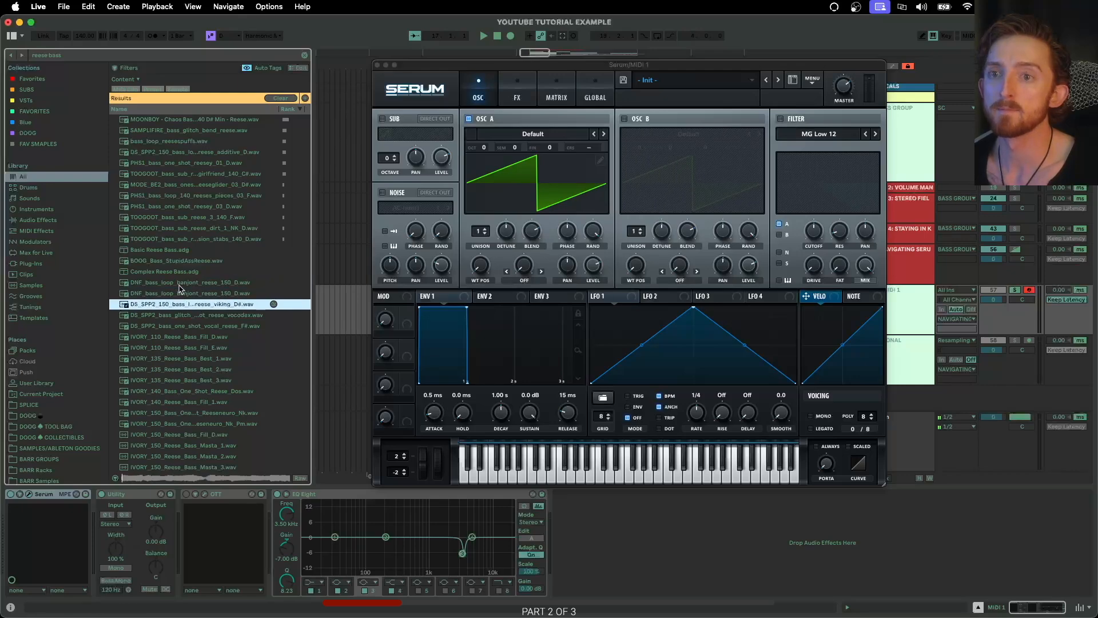
{"action": "key", "text": "Down"}
{"action": "key", "text": "Down"}
{"action": "key", "text": "Down"}
{"action": "key", "text": "Down"}
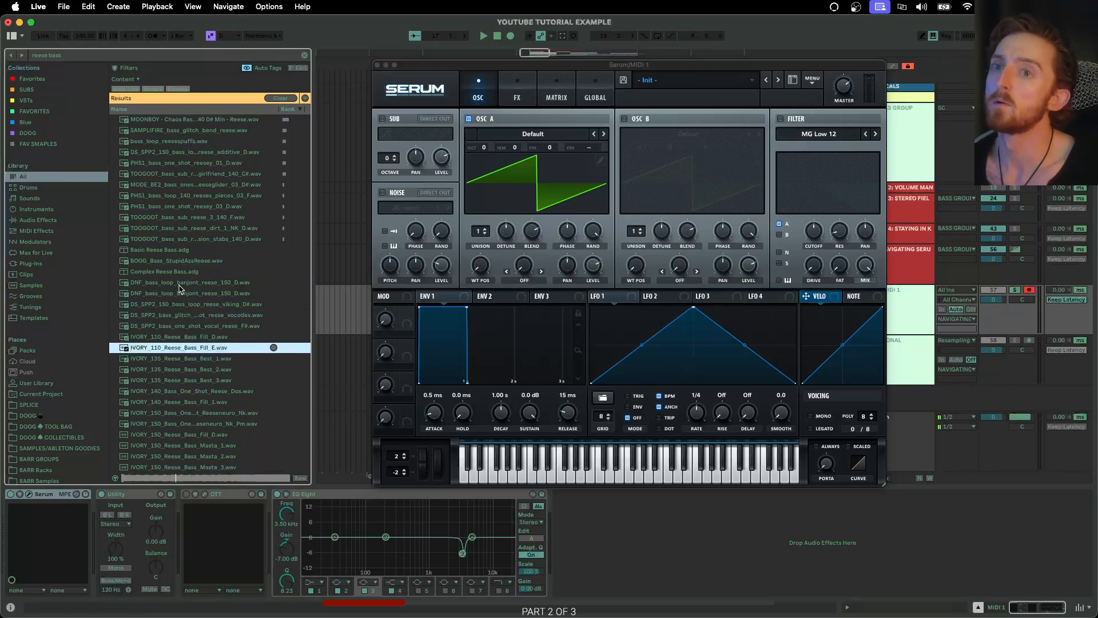
Step: Set oscillator A to 7 unison voices, raise its level to about 92%, and play test notes
{"action": "left_click_drag", "start_coordinate": [533, 65], "coordinate": [483, 69]}
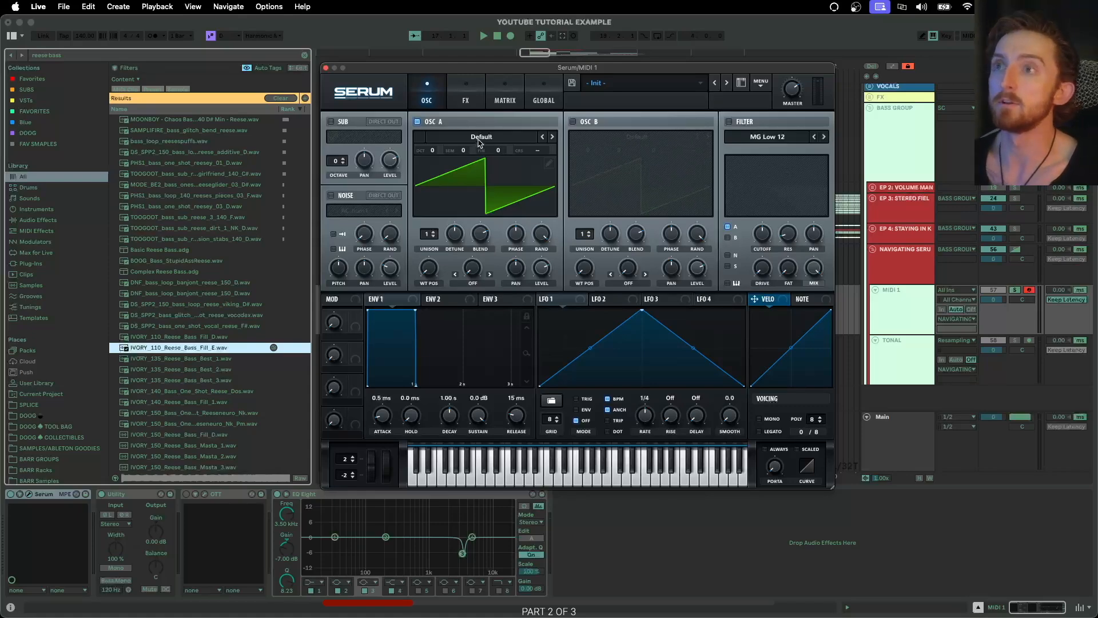
{"action": "left_click_drag", "start_coordinate": [487, 70], "coordinate": [456, 118]}
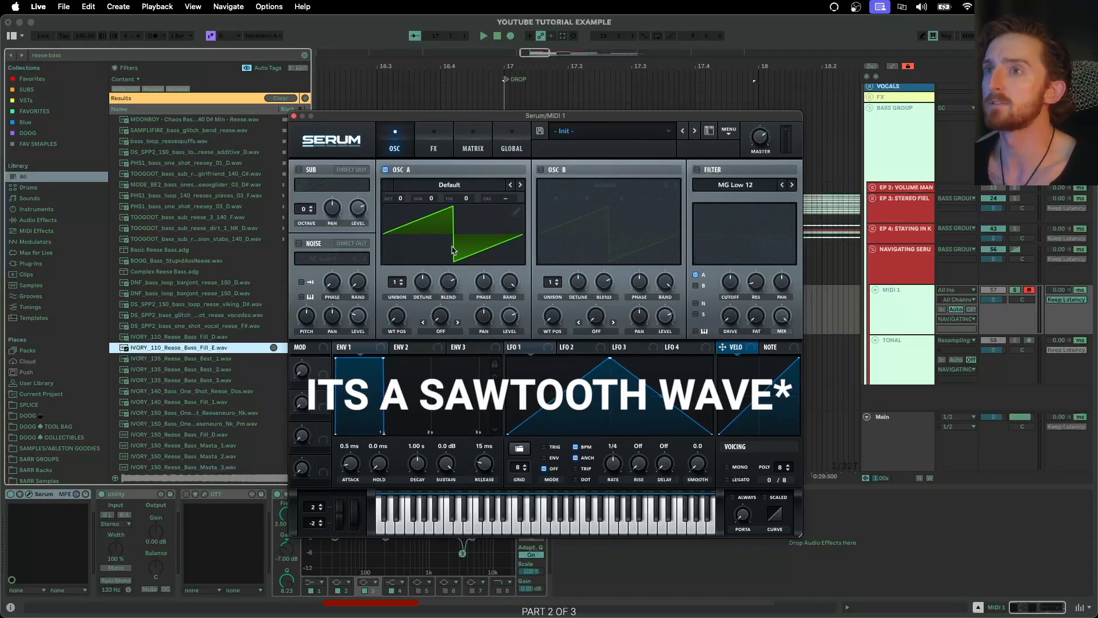
{"action": "left_click_drag", "start_coordinate": [399, 283], "coordinate": [406, 235]}
{"action": "key", "text": "s"}
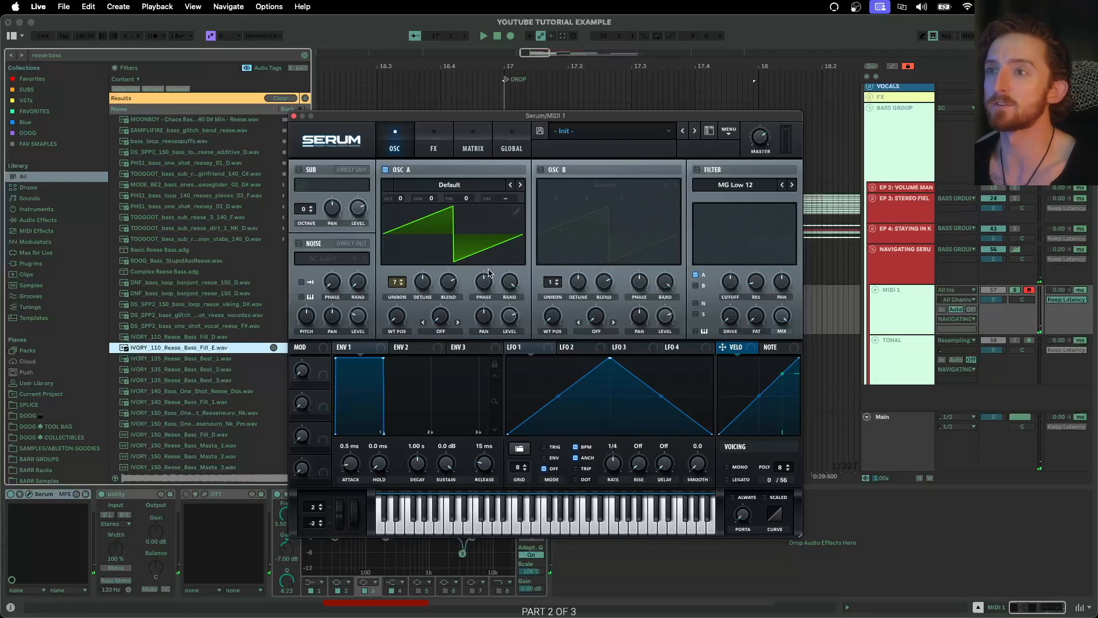
{"action": "left_click_drag", "start_coordinate": [510, 320], "coordinate": [514, 302]}
{"action": "key", "text": "s"}
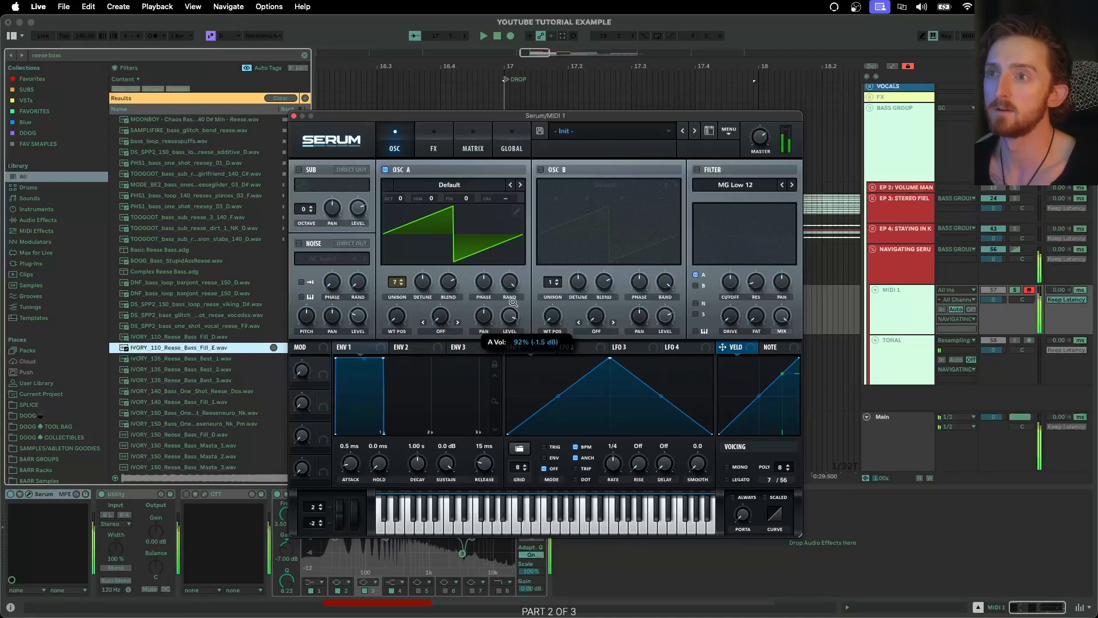
Step: Enable the filter, choose the MG Low 24 type, and raise its cutoff
{"action": "left_click", "coordinate": [697, 169]}
{"action": "left_click", "coordinate": [791, 185]}
{"action": "left_click", "coordinate": [790, 186]}
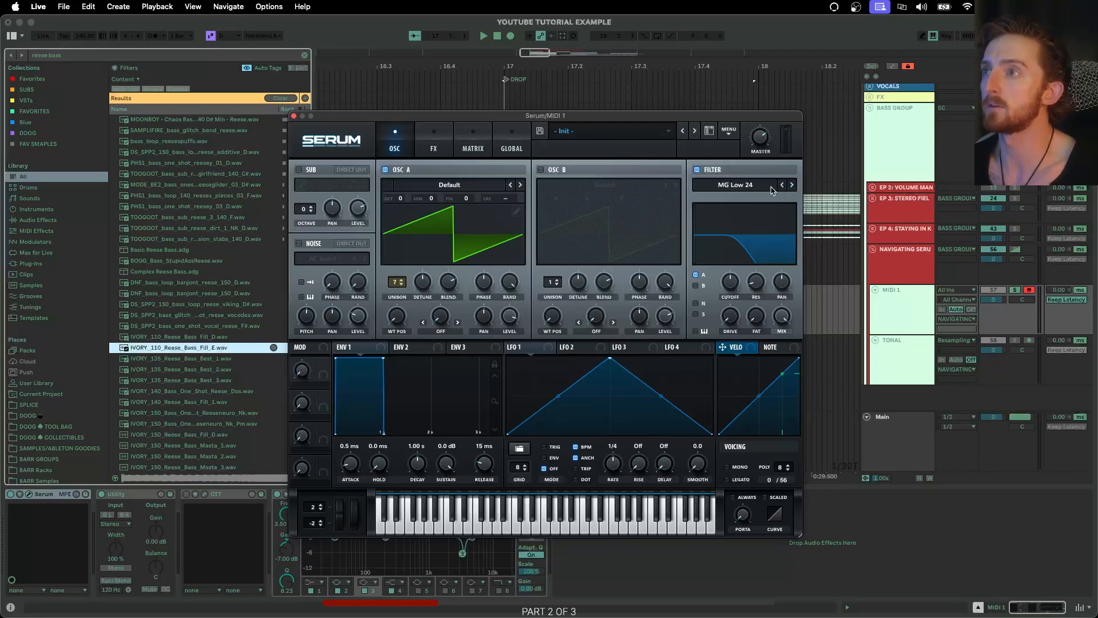
{"action": "left_click_drag", "start_coordinate": [732, 281], "coordinate": [746, 265]}
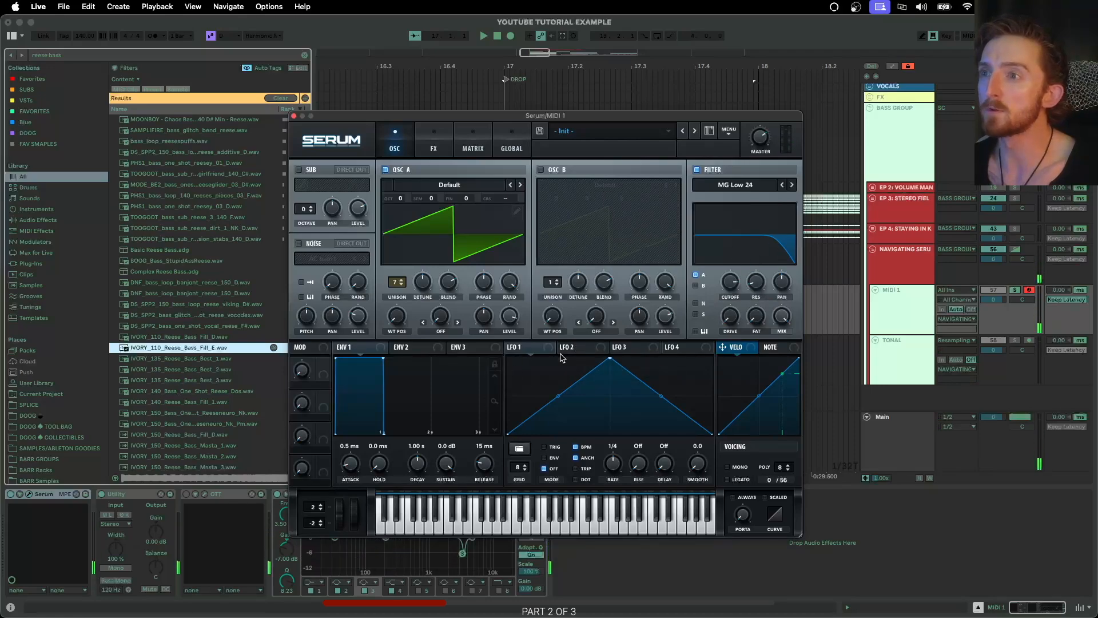
Step: Try modulating oscillator A's level with LFO 1, with the LFO's peak shifted earlier and its mode set to Trig
{"action": "left_click", "coordinate": [535, 350]}
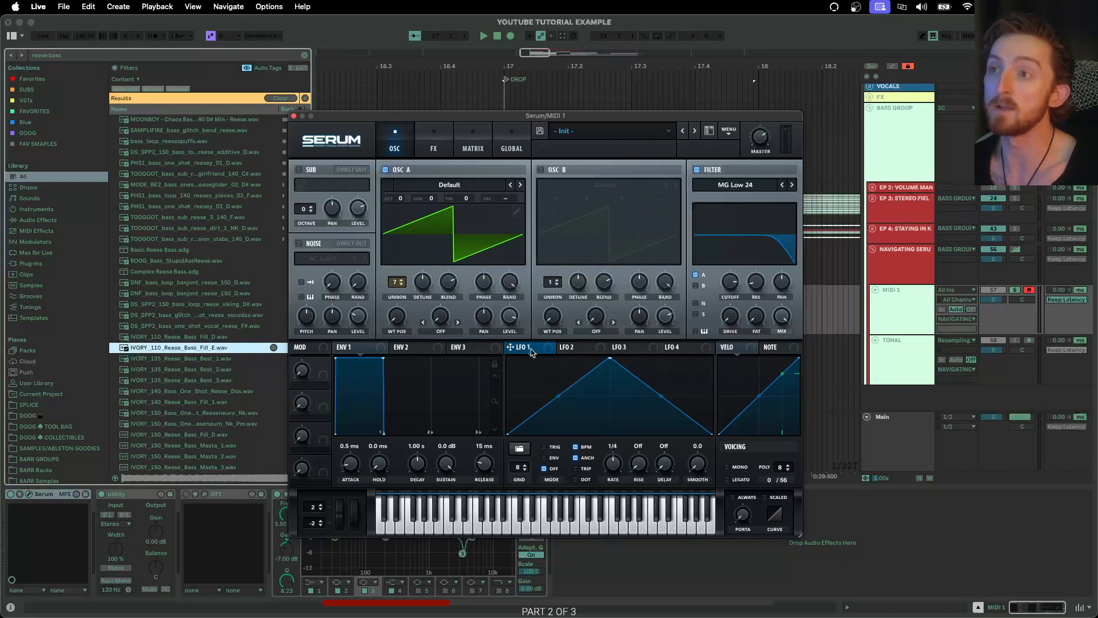
{"action": "left_click_drag", "start_coordinate": [527, 351], "coordinate": [507, 315]}
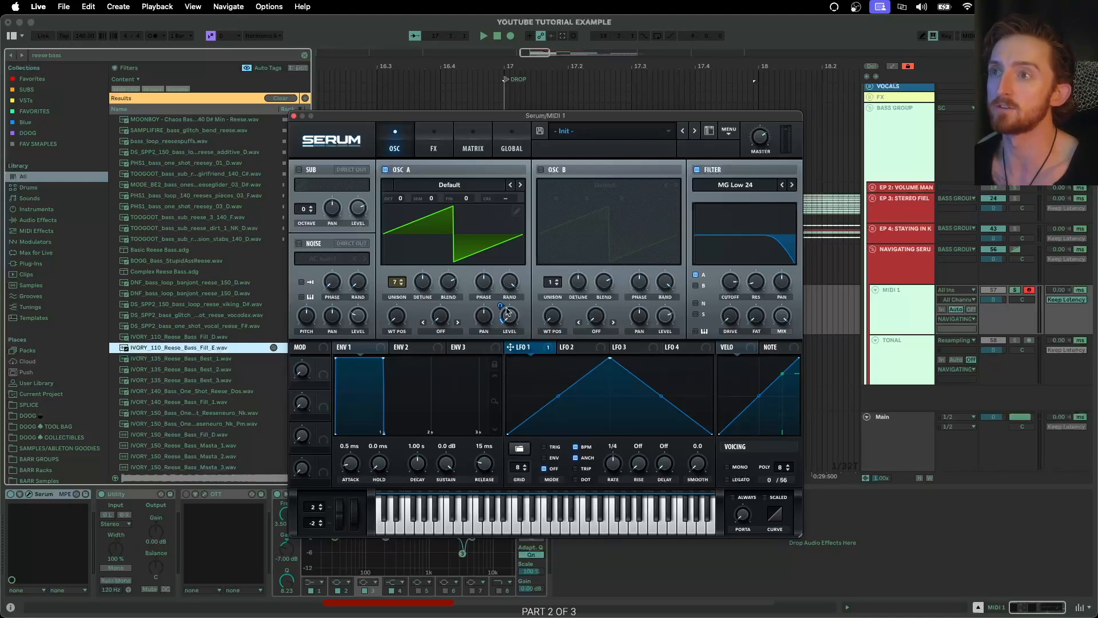
{"action": "left_click_drag", "start_coordinate": [609, 358], "coordinate": [567, 358]}
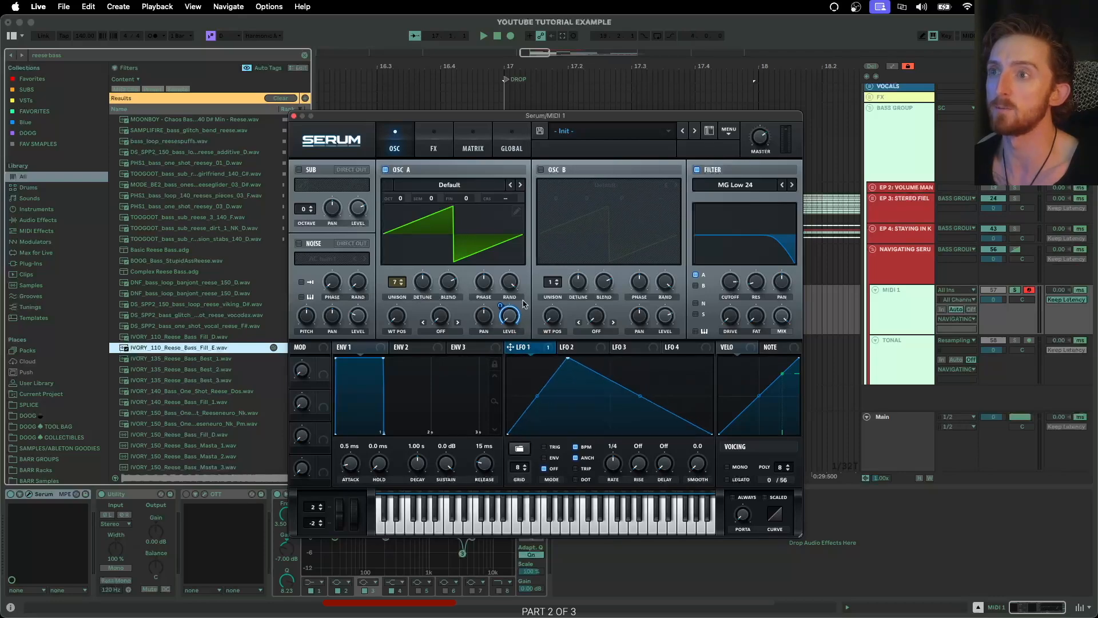
{"action": "left_click", "coordinate": [545, 447]}
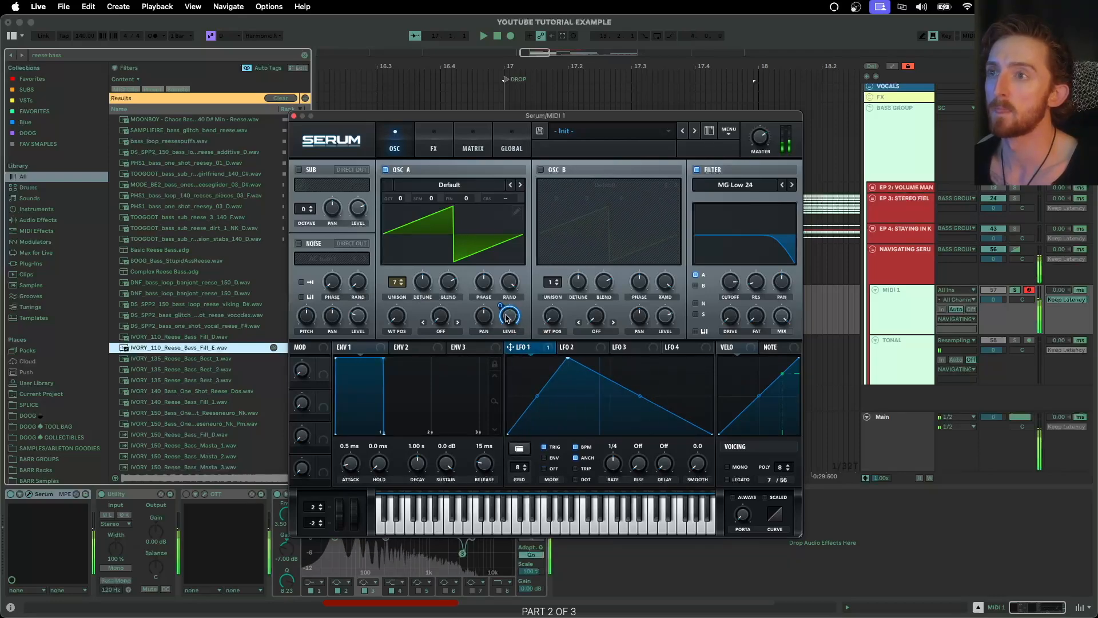
{"action": "right_click", "coordinate": [509, 320]}
{"action": "left_click", "coordinate": [532, 360]}
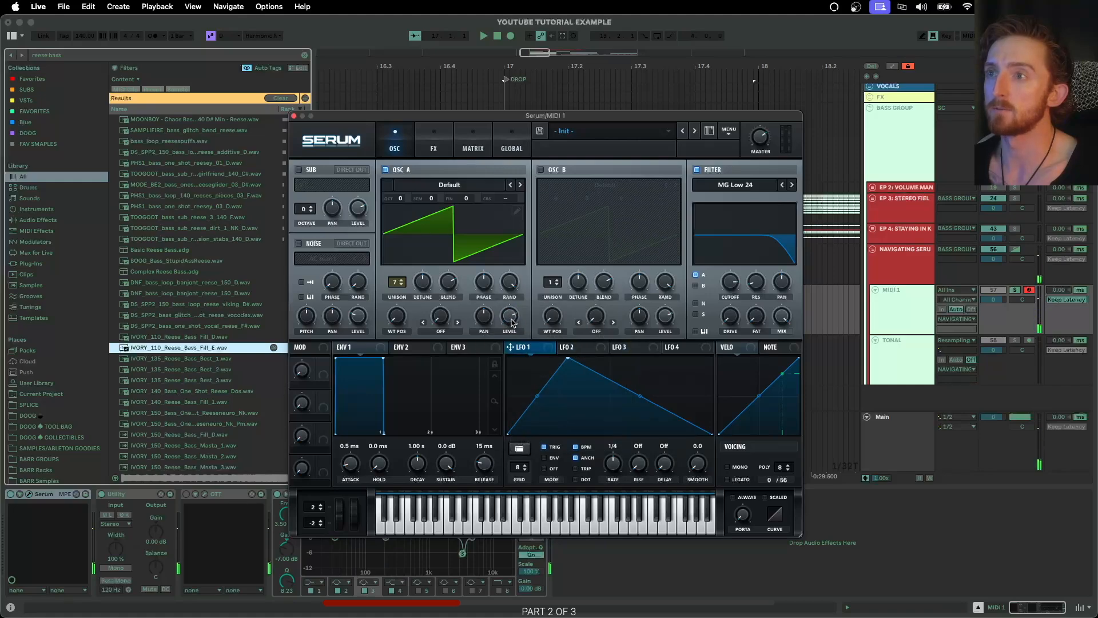
Step: Modulate the filter cutoff with LFO 2 at a 1/2 rate, adjusting the modulation depth and the base cutoff
{"action": "left_click", "coordinate": [575, 349]}
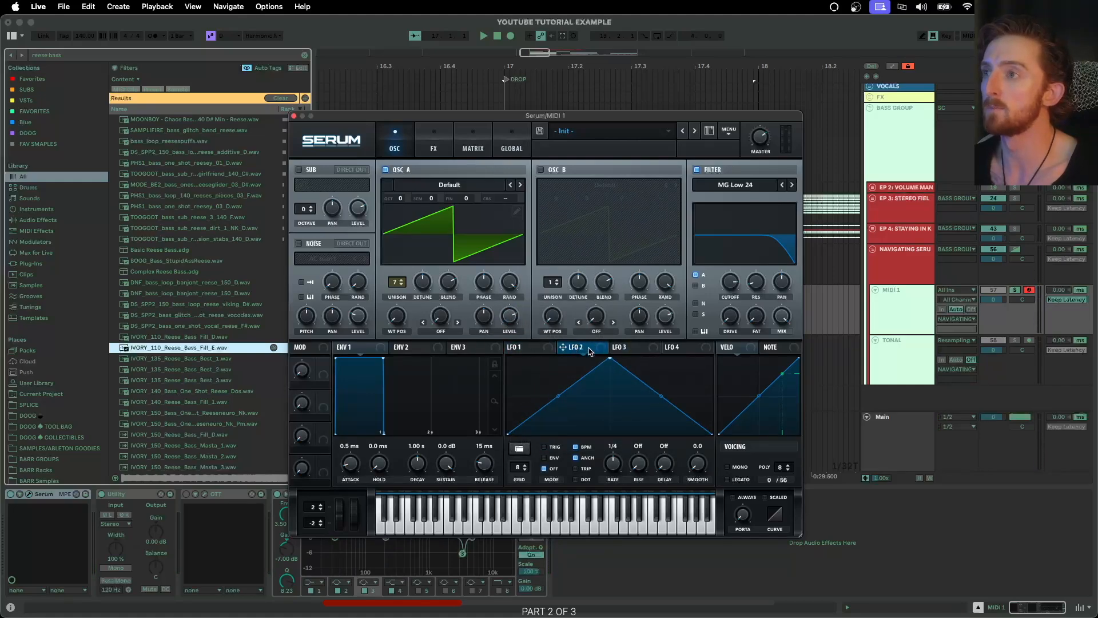
{"action": "left_click_drag", "start_coordinate": [575, 350], "coordinate": [732, 282]}
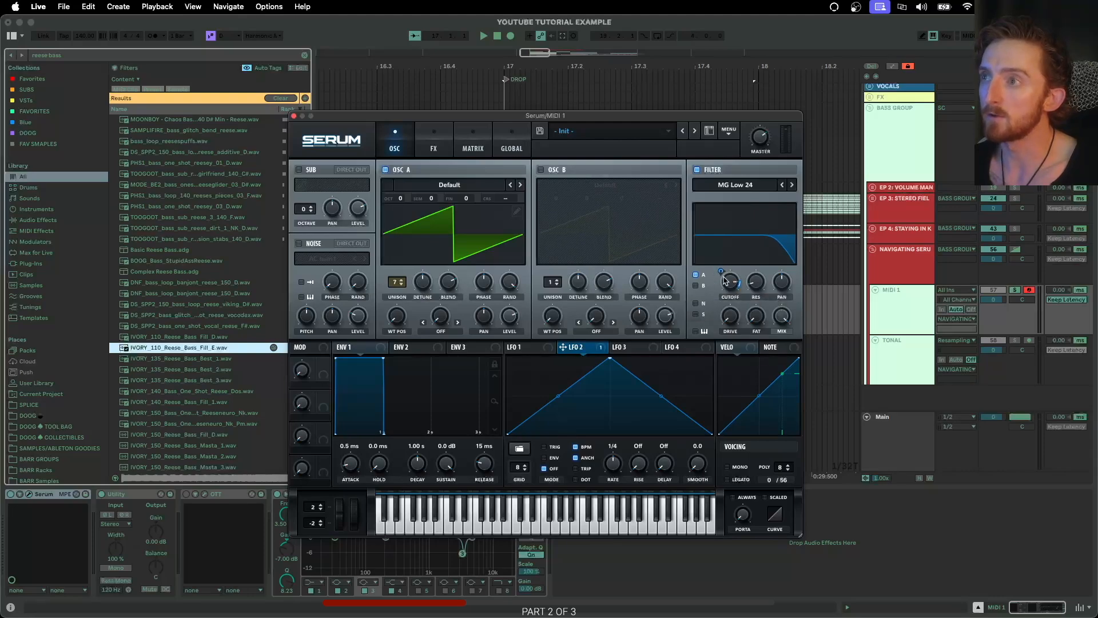
{"action": "mouse_move", "coordinate": [722, 281]}
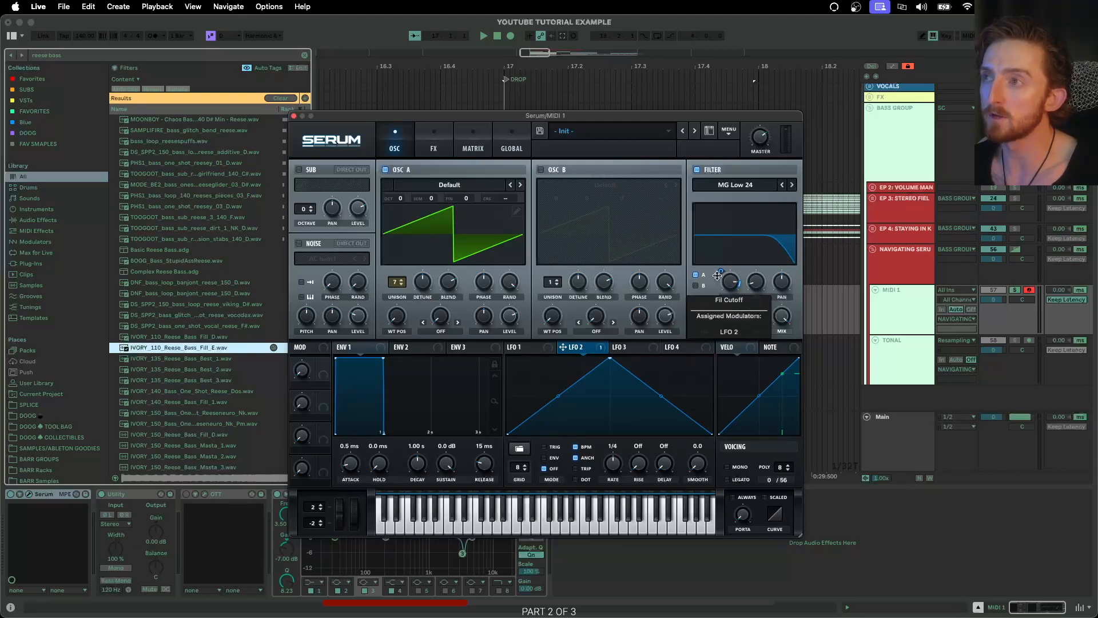
{"action": "left_click_drag", "start_coordinate": [721, 273], "coordinate": [714, 289]}
{"action": "left_click_drag", "start_coordinate": [720, 275], "coordinate": [720, 272]}
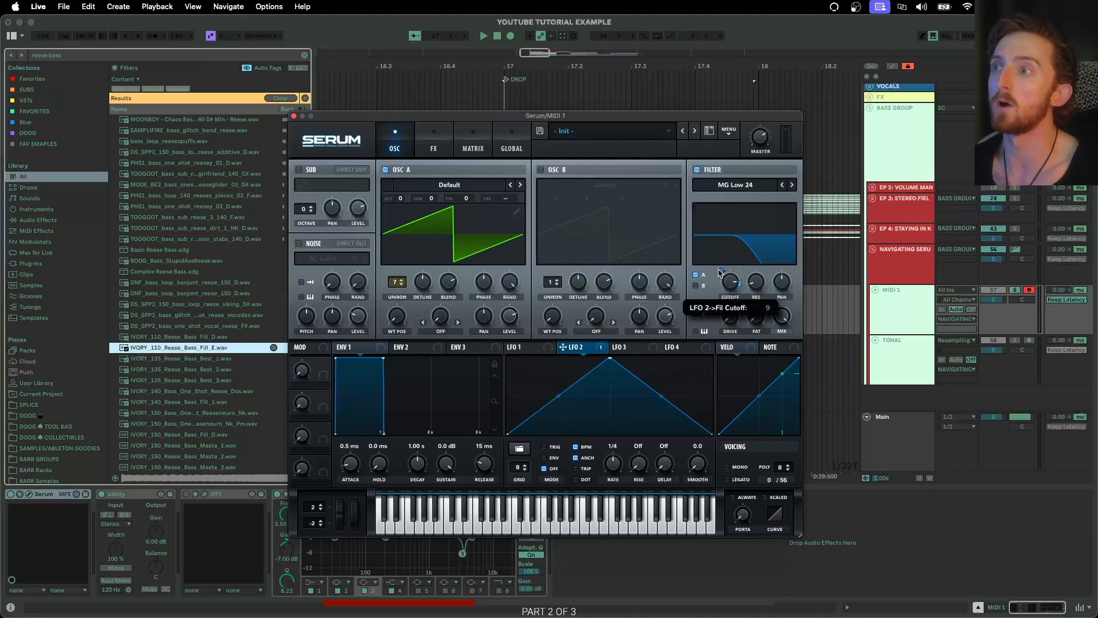
{"action": "left_click_drag", "start_coordinate": [731, 281], "coordinate": [722, 272]}
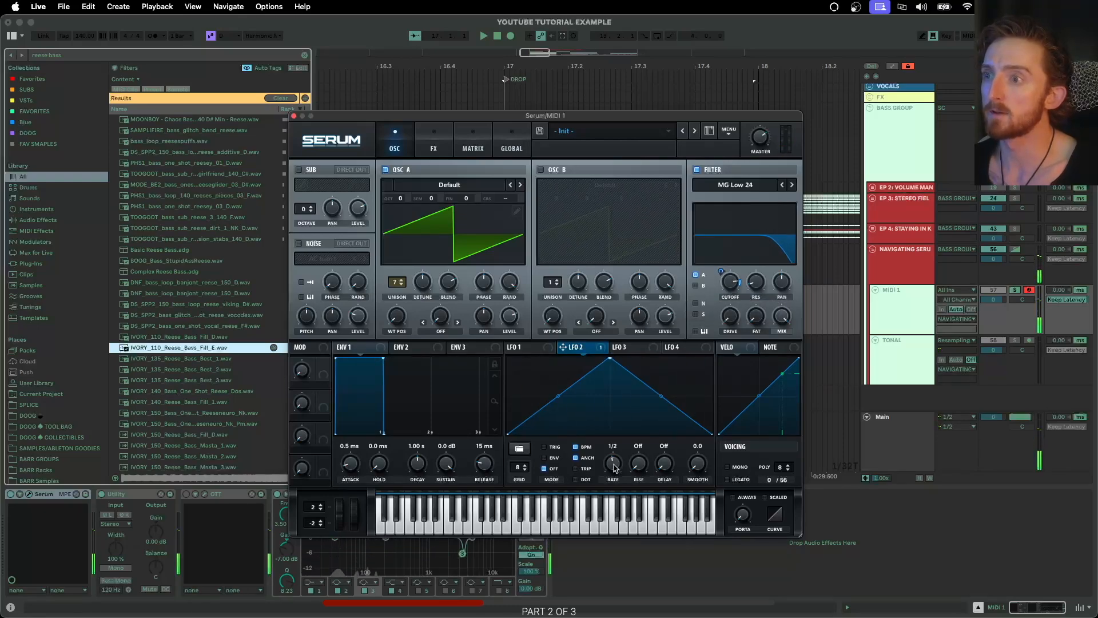
Step: Lower LFO 2's central peak to about a third of its height and set its mode to Trig
{"action": "left_click_drag", "start_coordinate": [610, 359], "coordinate": [608, 409]}
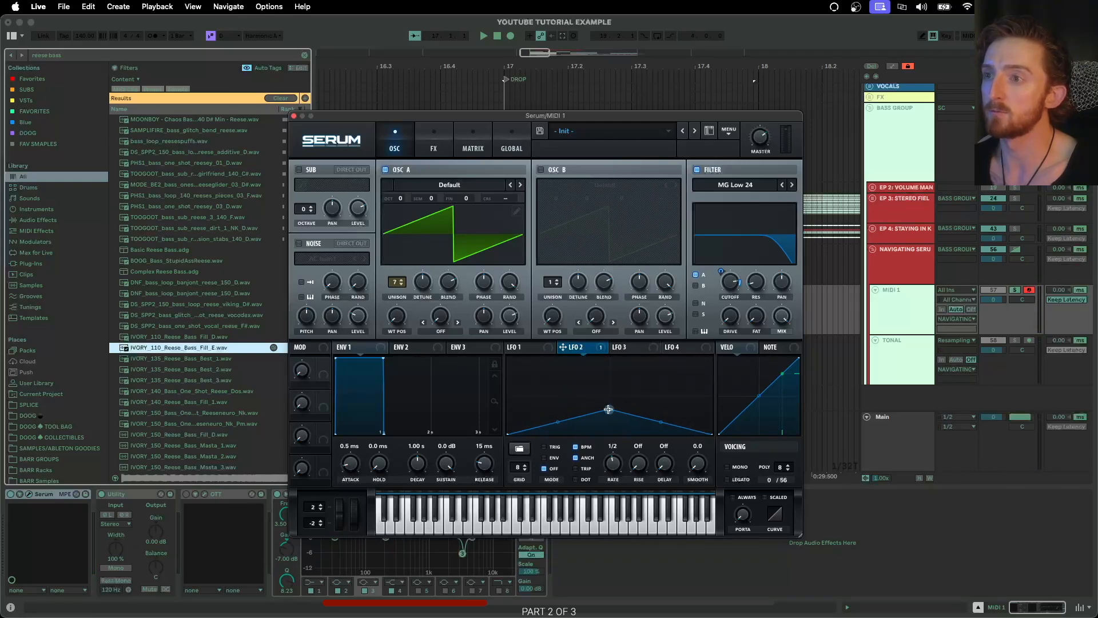
{"action": "left_click", "coordinate": [554, 447]}
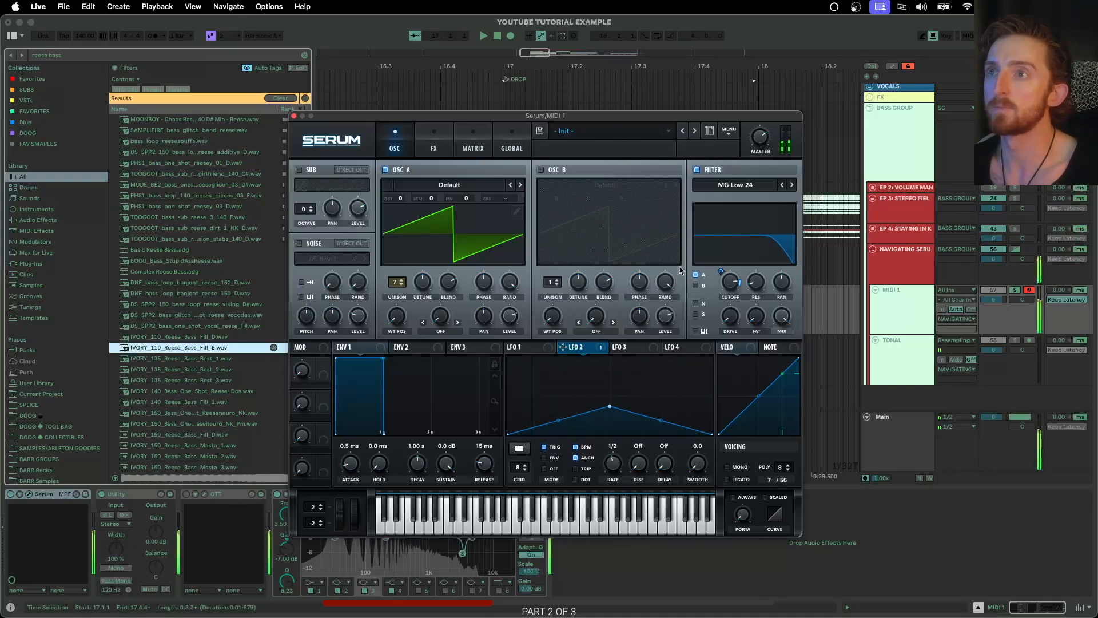
Step: Assign LFO 3 in Trig mode to oscillator A's coarse pitch and adjust the modulation depth while playing notes
{"action": "left_click", "coordinate": [622, 349]}
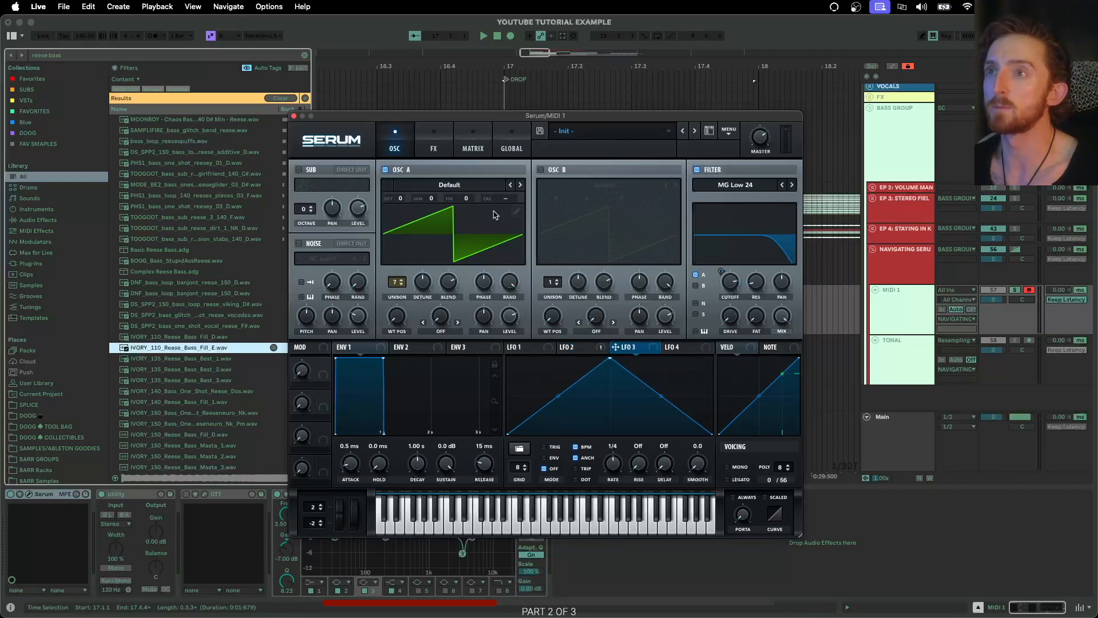
{"action": "left_click_drag", "start_coordinate": [631, 350], "coordinate": [507, 204]}
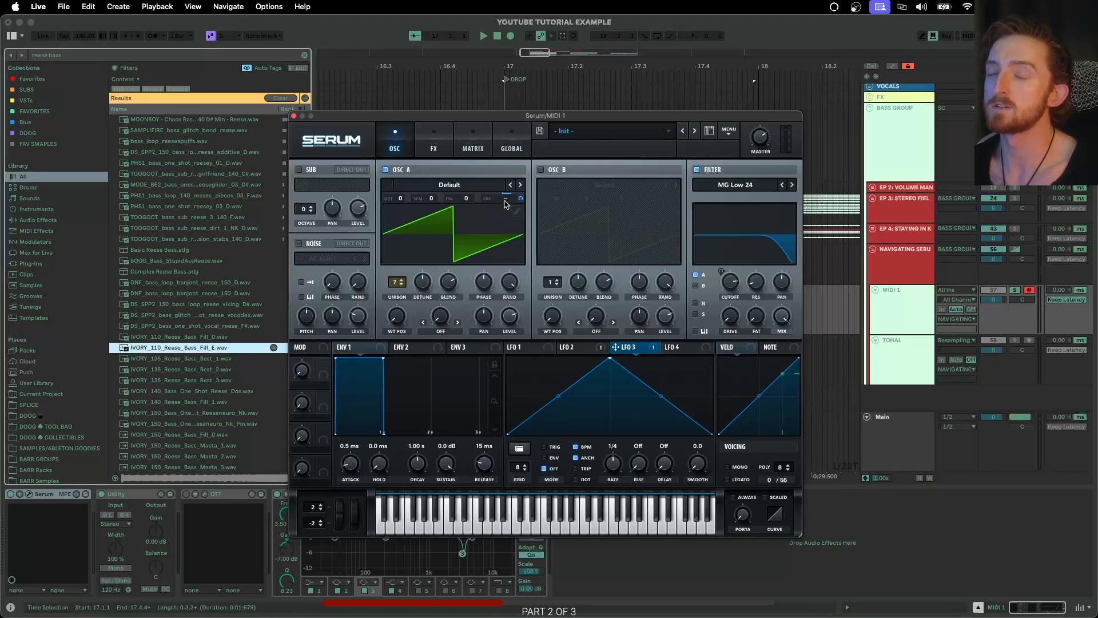
{"action": "left_click_drag", "start_coordinate": [520, 199], "coordinate": [522, 189]}
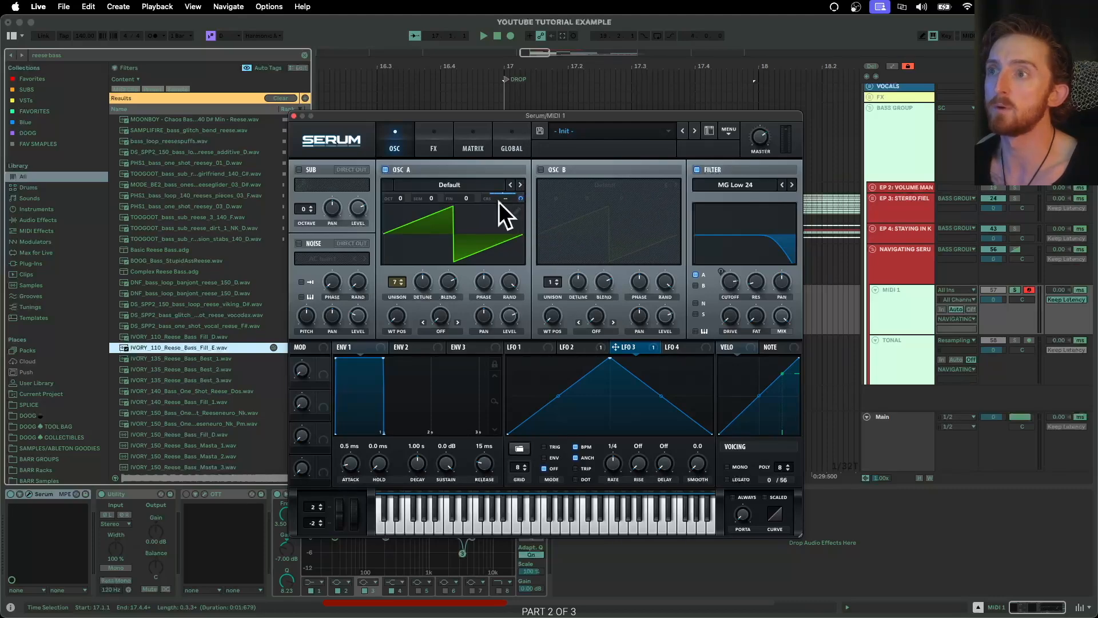
{"action": "key", "text": "a"}
{"action": "left_click_drag", "start_coordinate": [519, 198], "coordinate": [509, 252]}
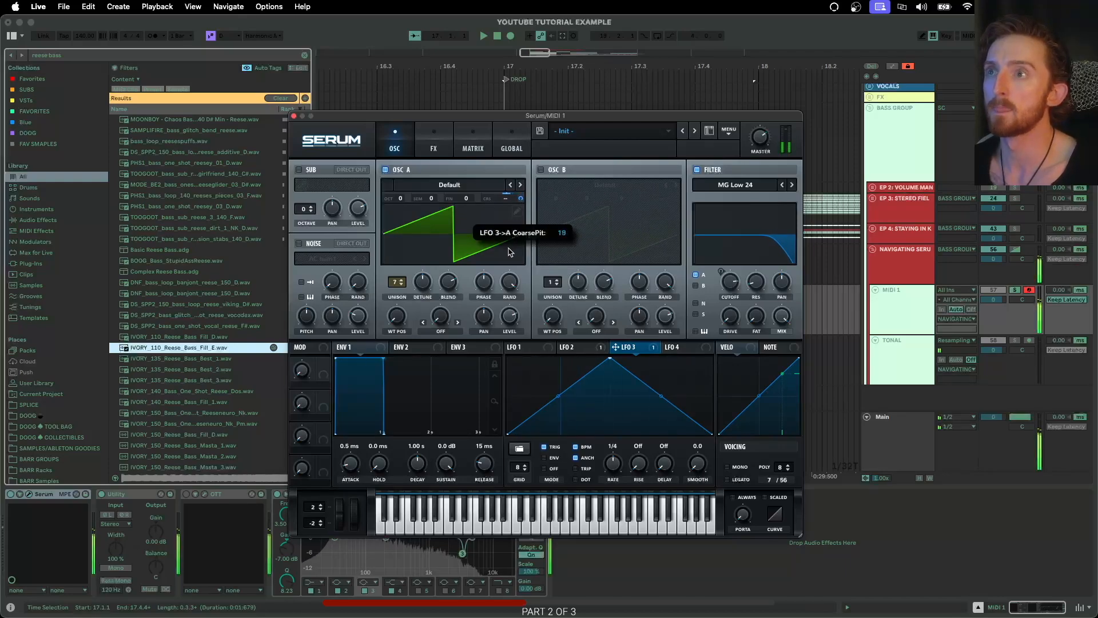
{"action": "left_click_drag", "start_coordinate": [520, 199], "coordinate": [519, 212]}
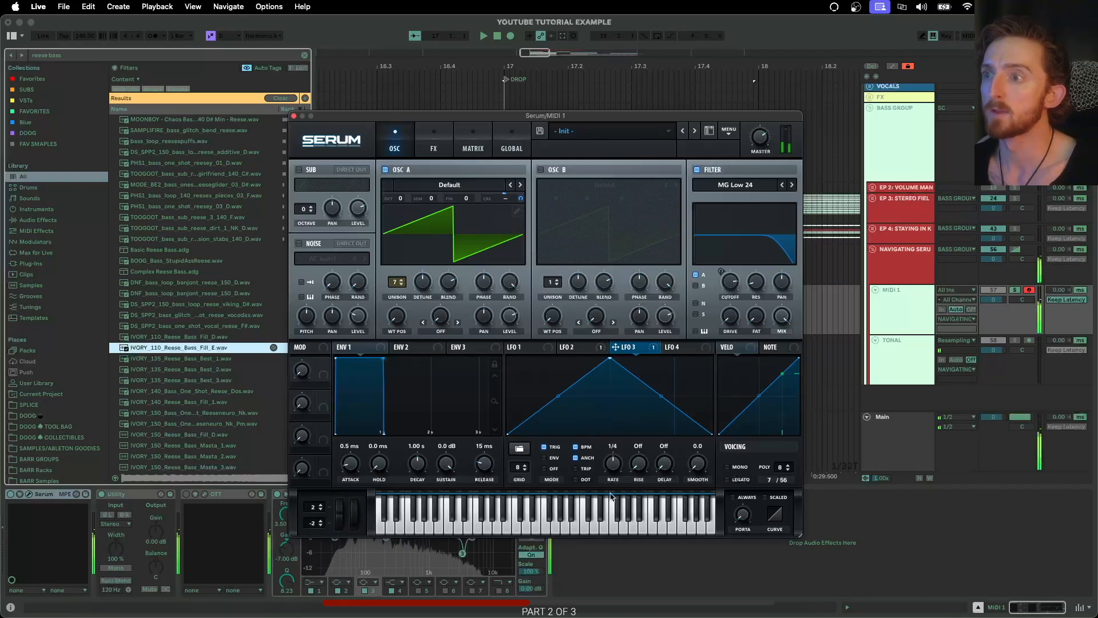
Step: Set LFO 3's rate to 2 bar and reshape its curve into a shallow downward ramp starting at low height
{"action": "left_click_drag", "start_coordinate": [611, 466], "coordinate": [613, 470]}
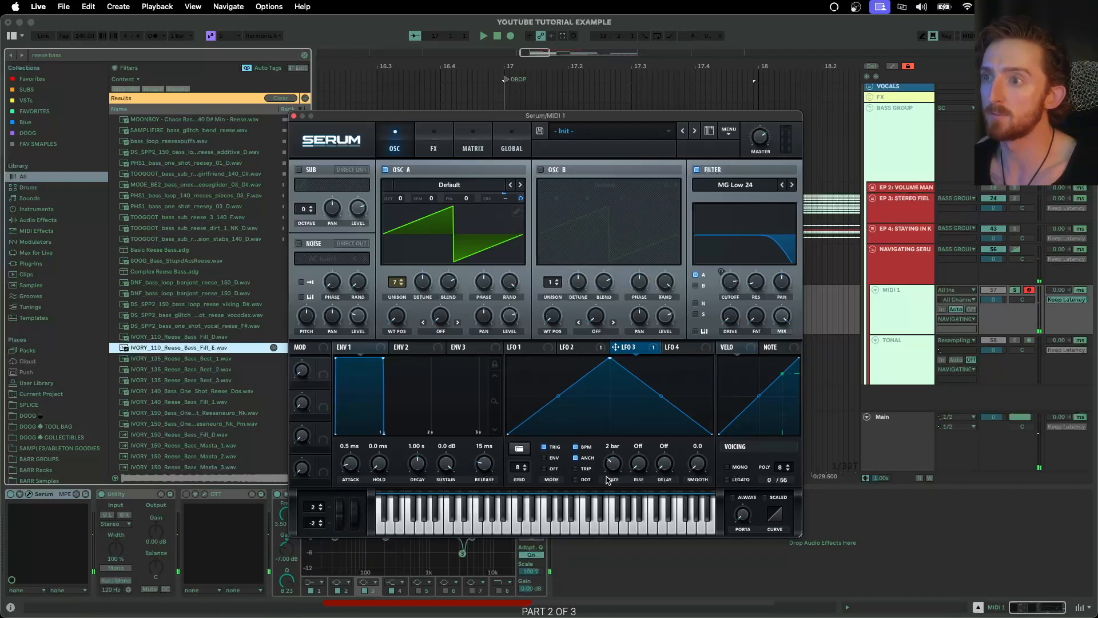
{"action": "left_click_drag", "start_coordinate": [610, 363], "coordinate": [505, 423]}
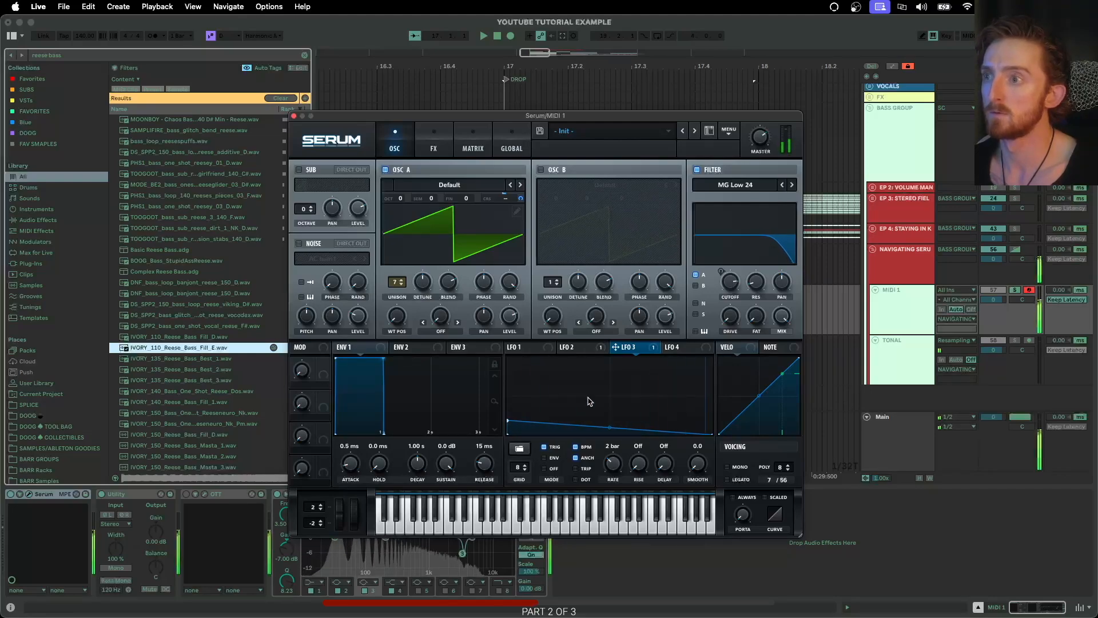
Step: Enable the Tube distortion in Serum's effects and increase its Drive
{"action": "left_click", "coordinate": [436, 151]}
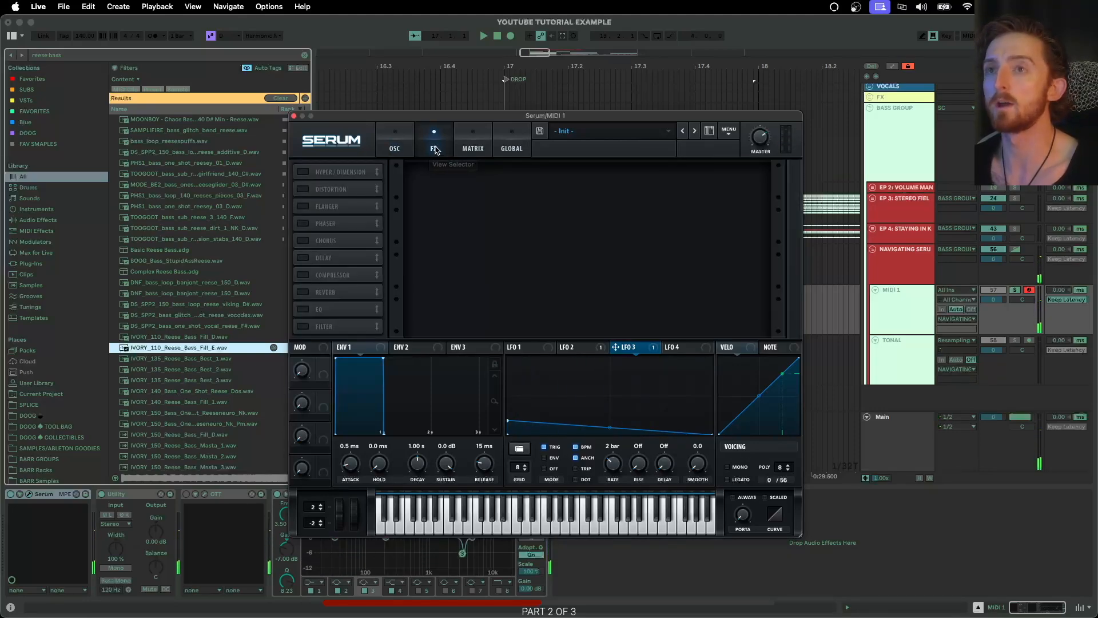
{"action": "left_click", "coordinate": [395, 147]}
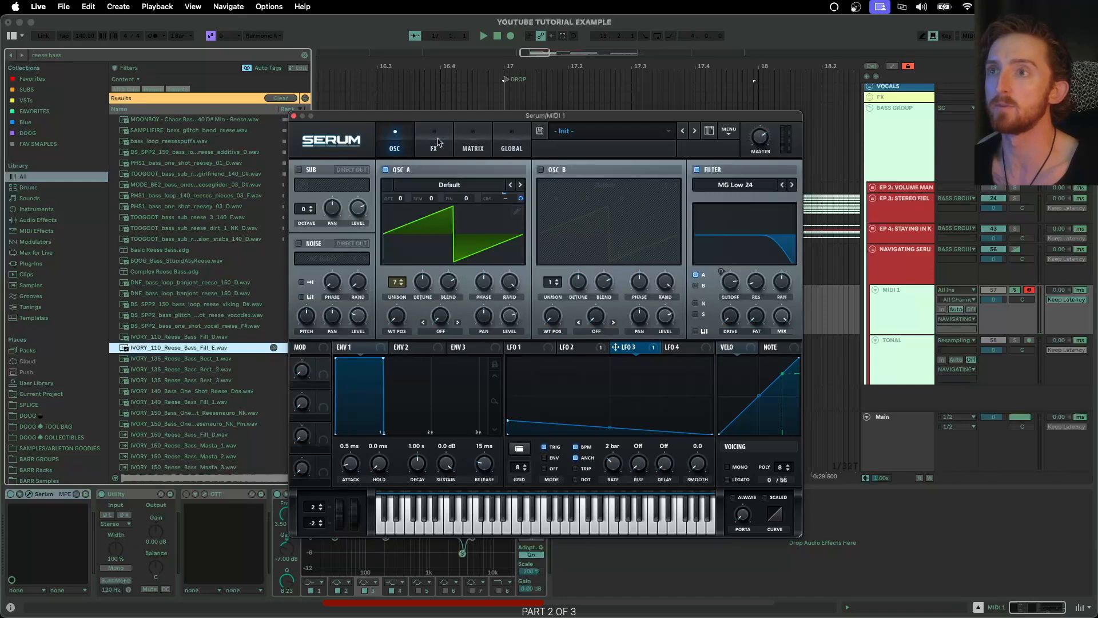
{"action": "left_click", "coordinate": [430, 144]}
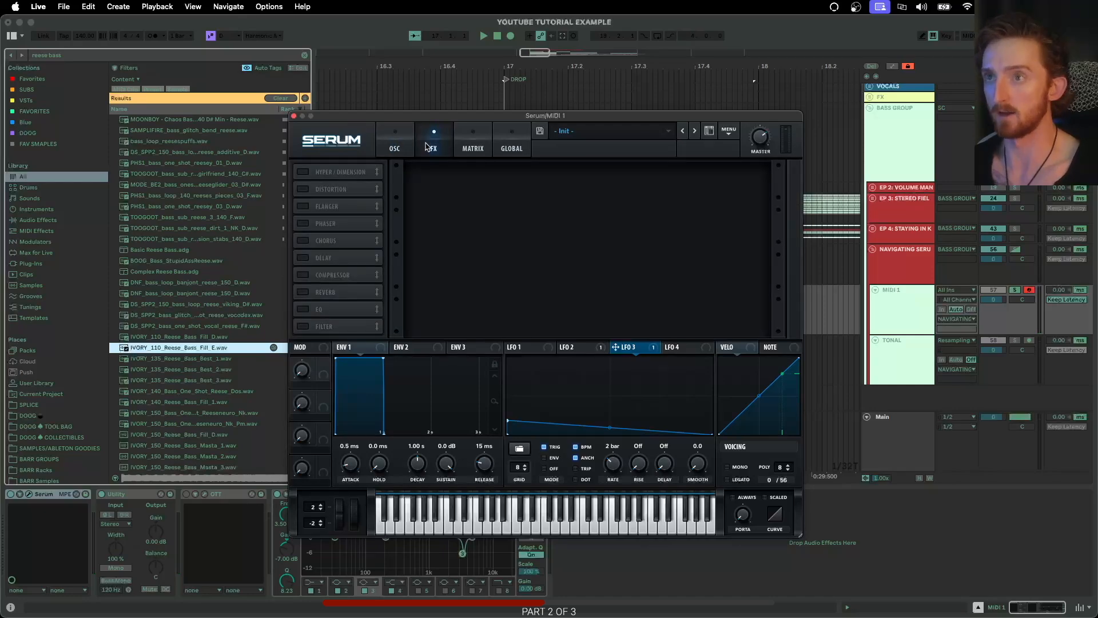
{"action": "left_click", "coordinate": [303, 190]}
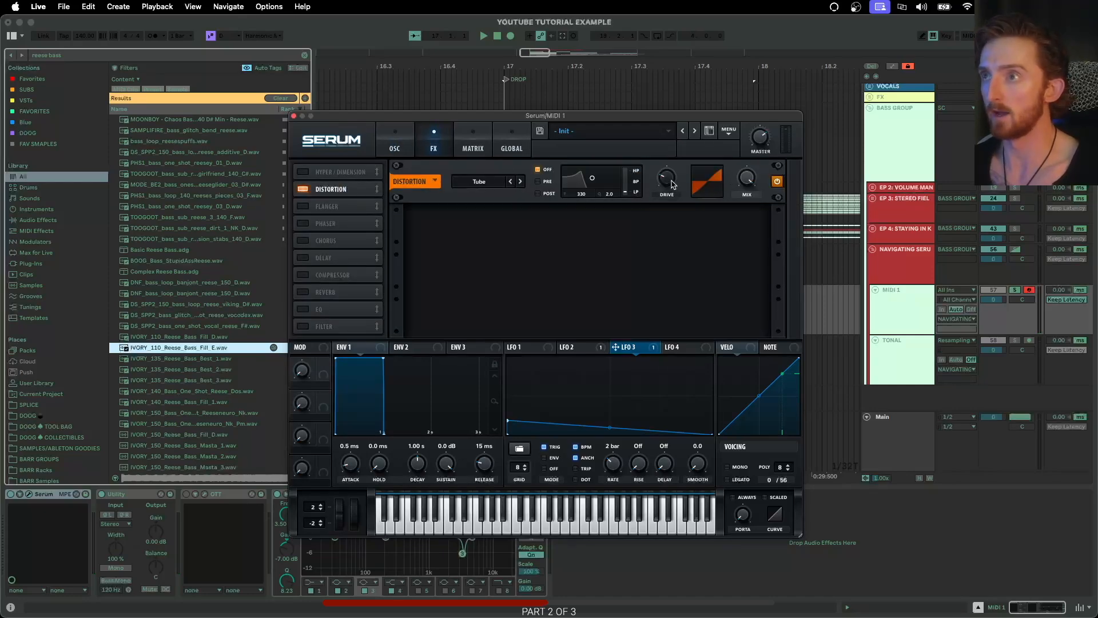
{"action": "left_click_drag", "start_coordinate": [665, 185], "coordinate": [666, 167]}
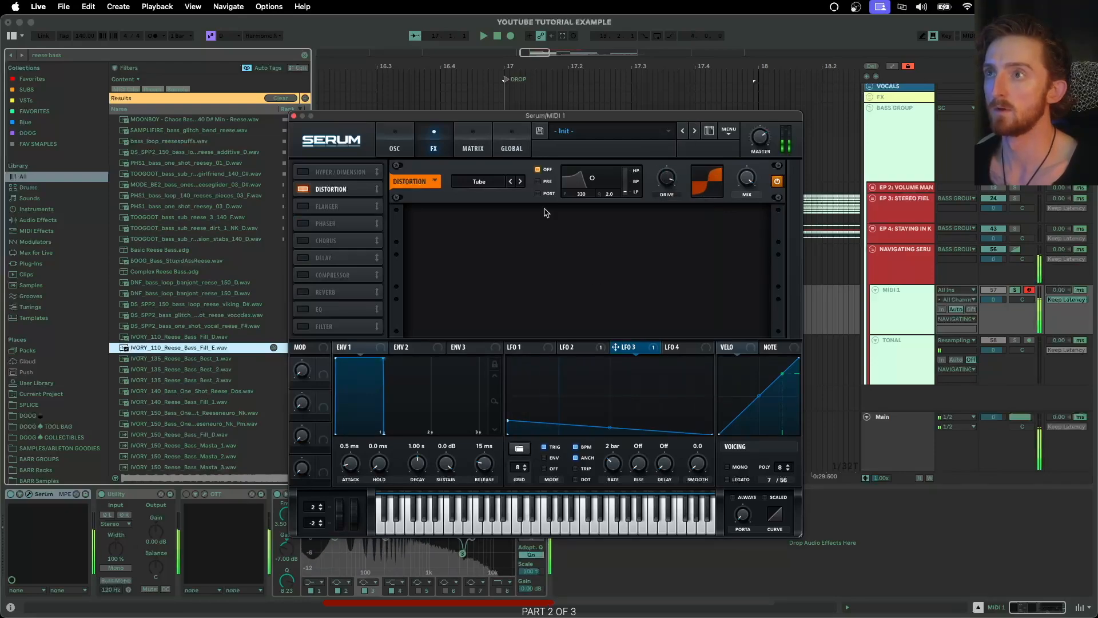
Step: Step through the distortion types while playing notes and set the distortion to Diode 2
{"action": "left_click", "coordinate": [489, 183]}
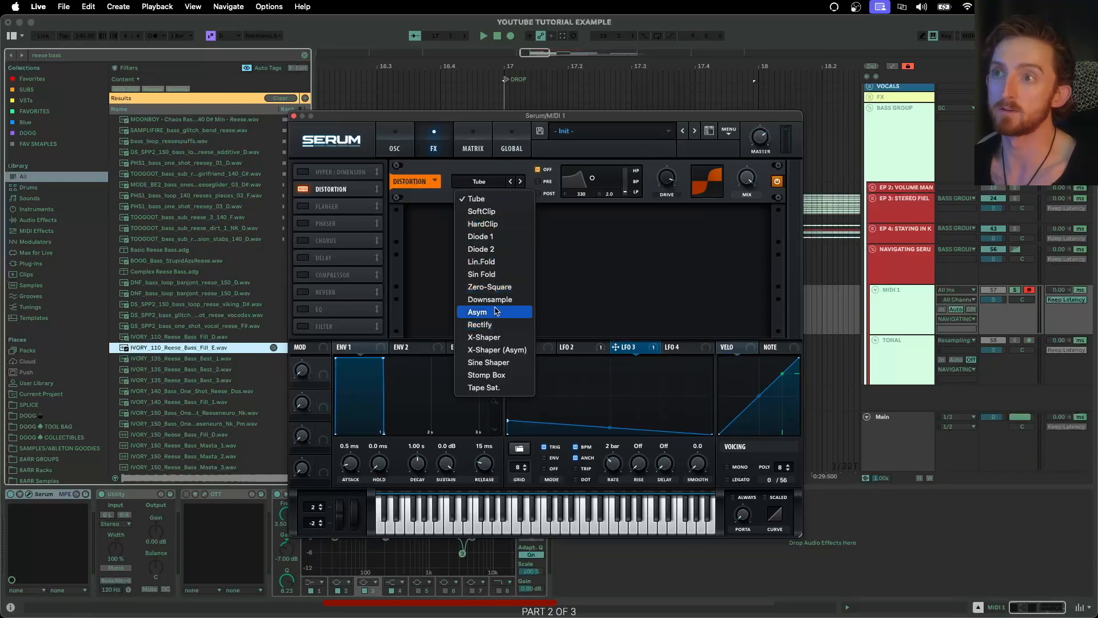
{"action": "left_click", "coordinate": [483, 181]}
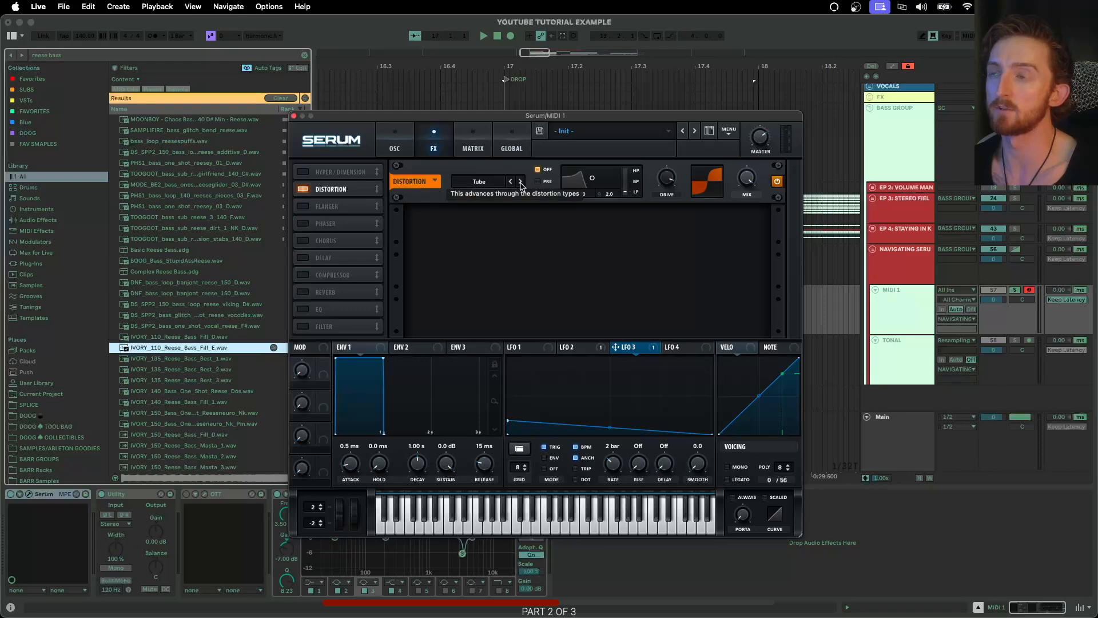
{"action": "left_click", "coordinate": [521, 182]}
{"action": "left_click", "coordinate": [521, 182]}
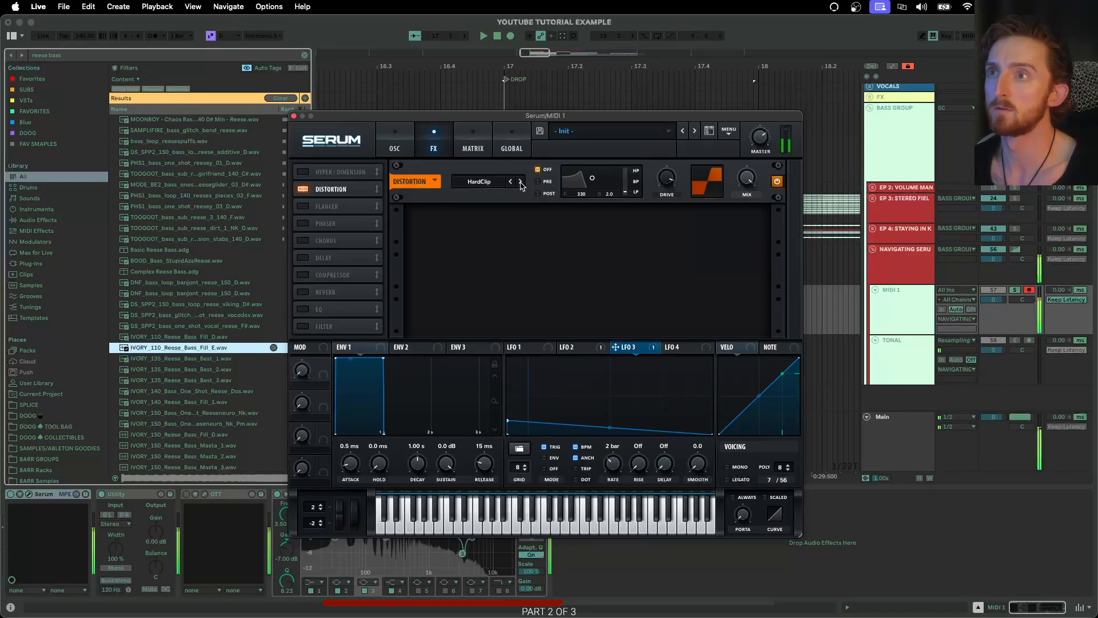
{"action": "left_click", "coordinate": [520, 182]}
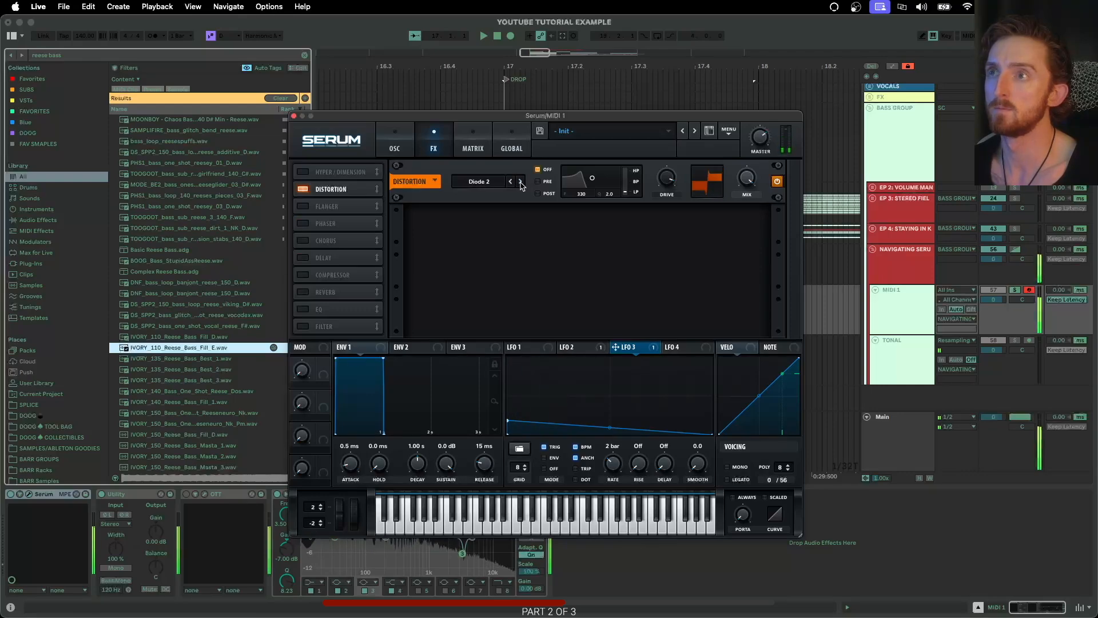
{"action": "left_click", "coordinate": [520, 182]}
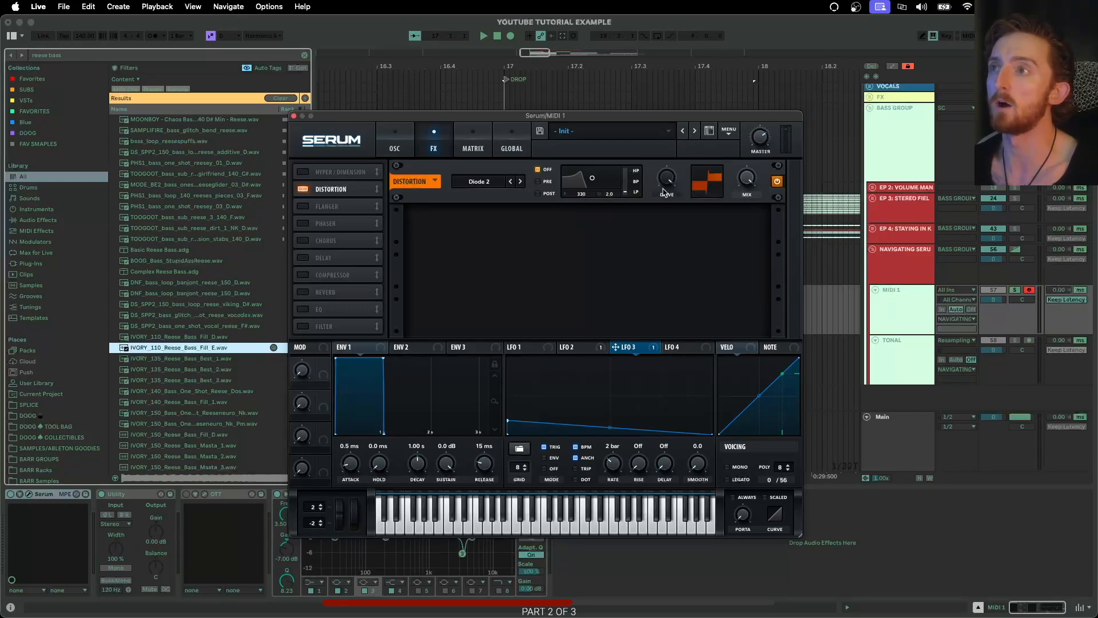
Step: Adjust the Diode 2 distortion's Drive and reduce its Mix to about halfway while playing notes
{"action": "left_click_drag", "start_coordinate": [666, 186], "coordinate": [671, 171]}
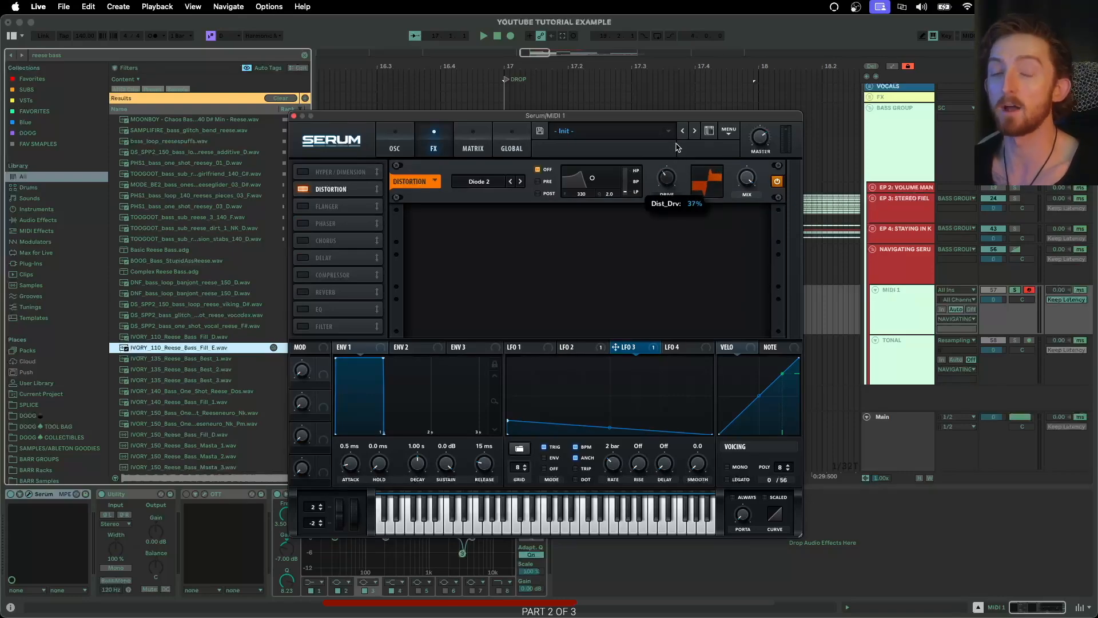
{"action": "left_click_drag", "start_coordinate": [672, 184], "coordinate": [632, 279]}
{"action": "left_click_drag", "start_coordinate": [664, 186], "coordinate": [681, 156]}
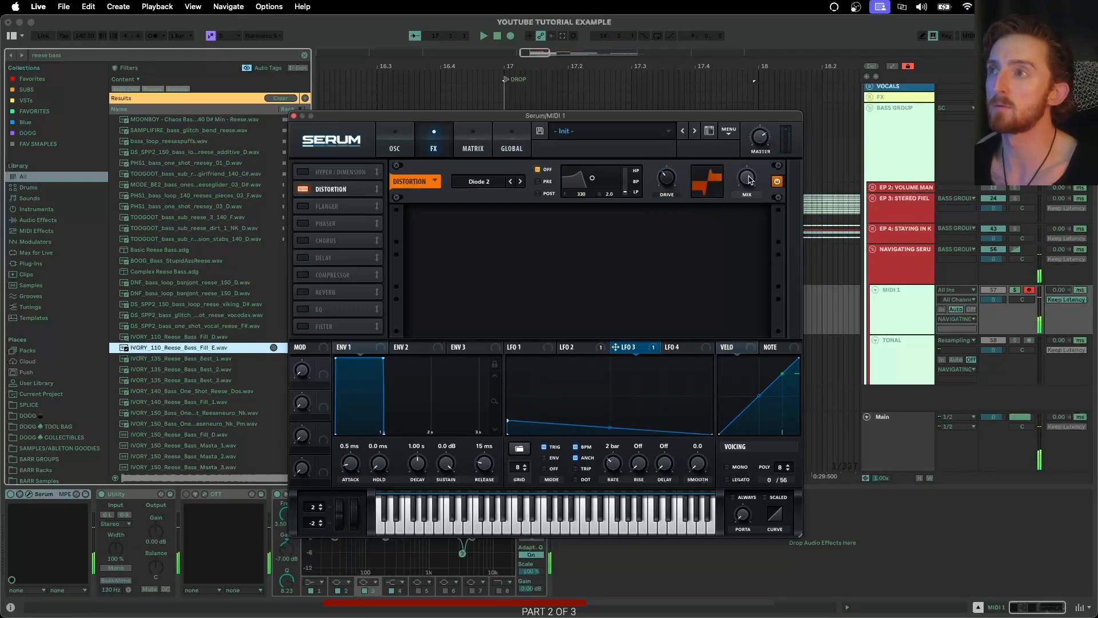
{"action": "left_click_drag", "start_coordinate": [744, 184], "coordinate": [768, 147]}
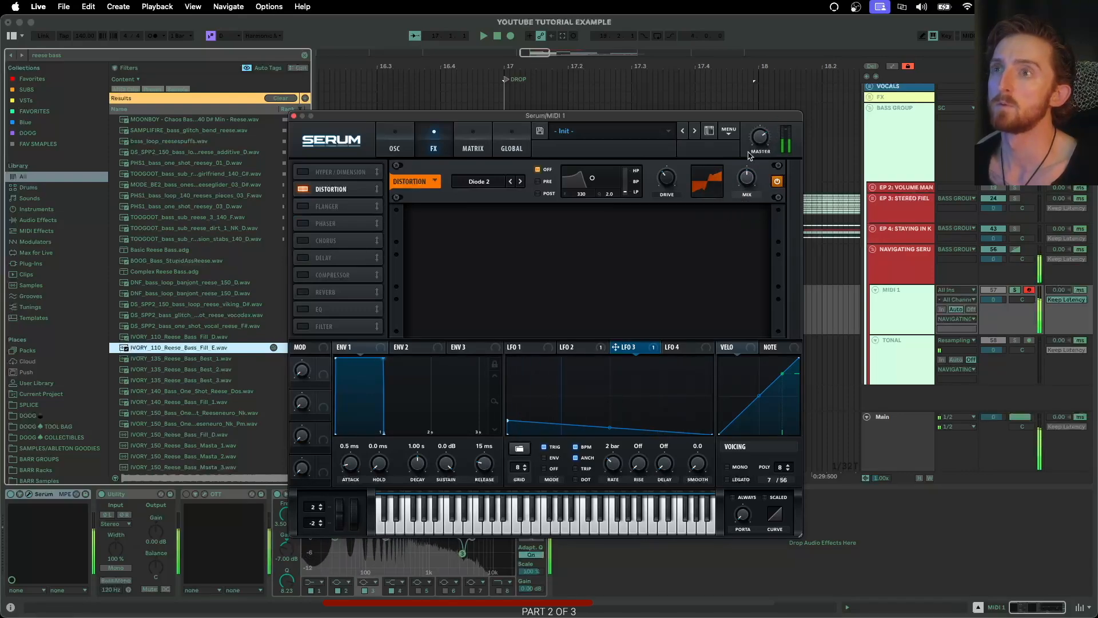
Step: Enable Serum's compressor in Multiband mode and briefly open the track's OTT plugin for comparison
{"action": "left_click", "coordinate": [302, 275]}
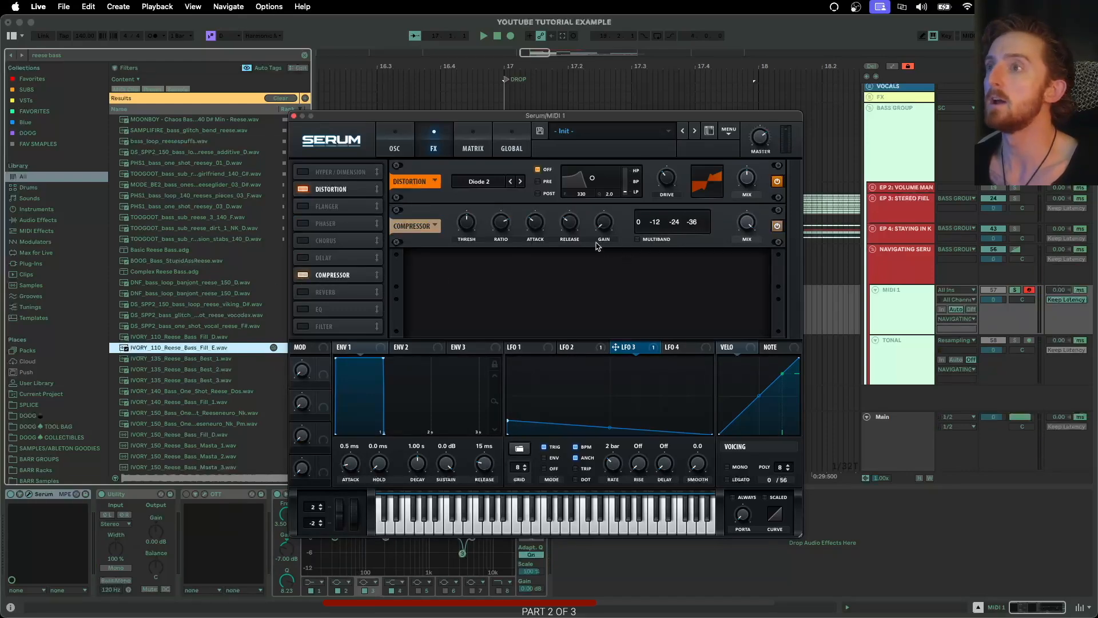
{"action": "left_click", "coordinate": [638, 239]}
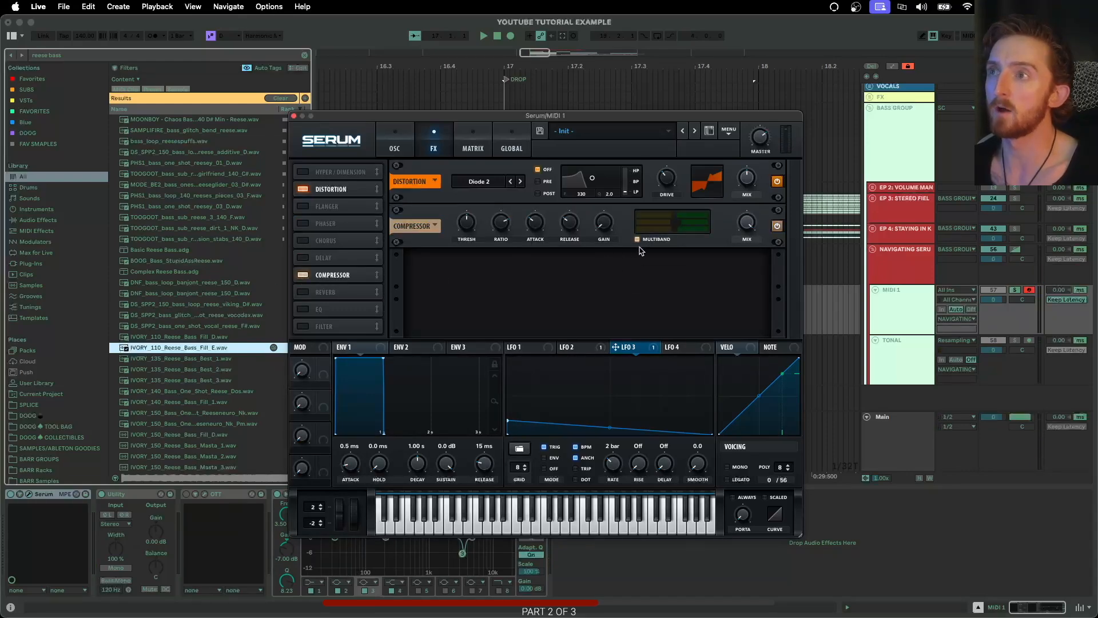
{"action": "left_click", "coordinate": [188, 497]}
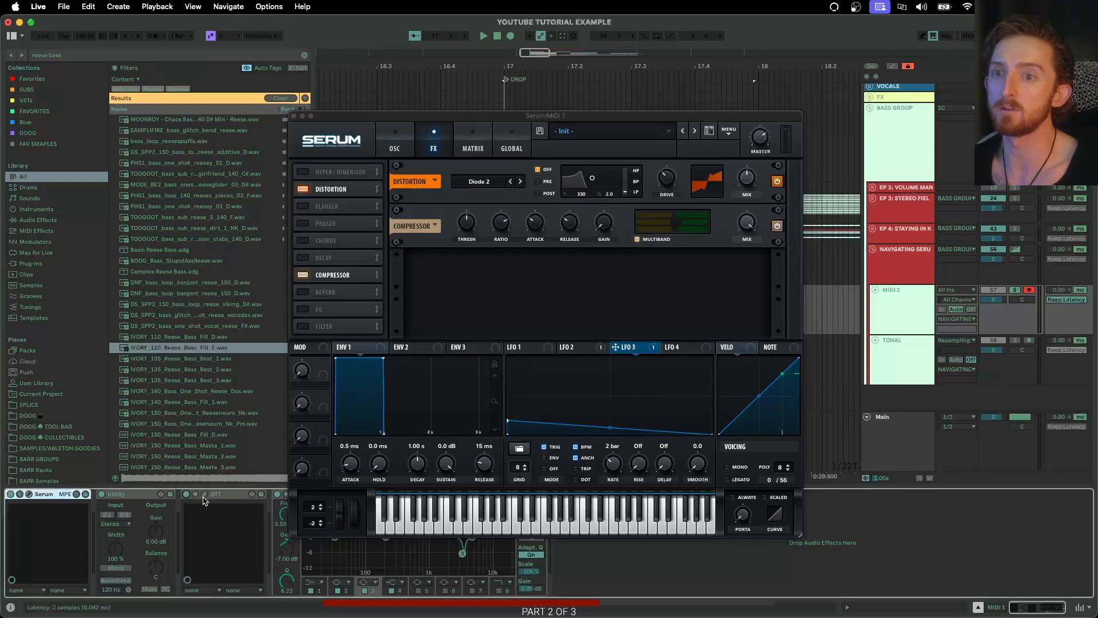
{"action": "left_click_drag", "start_coordinate": [216, 299], "coordinate": [90, 110]}
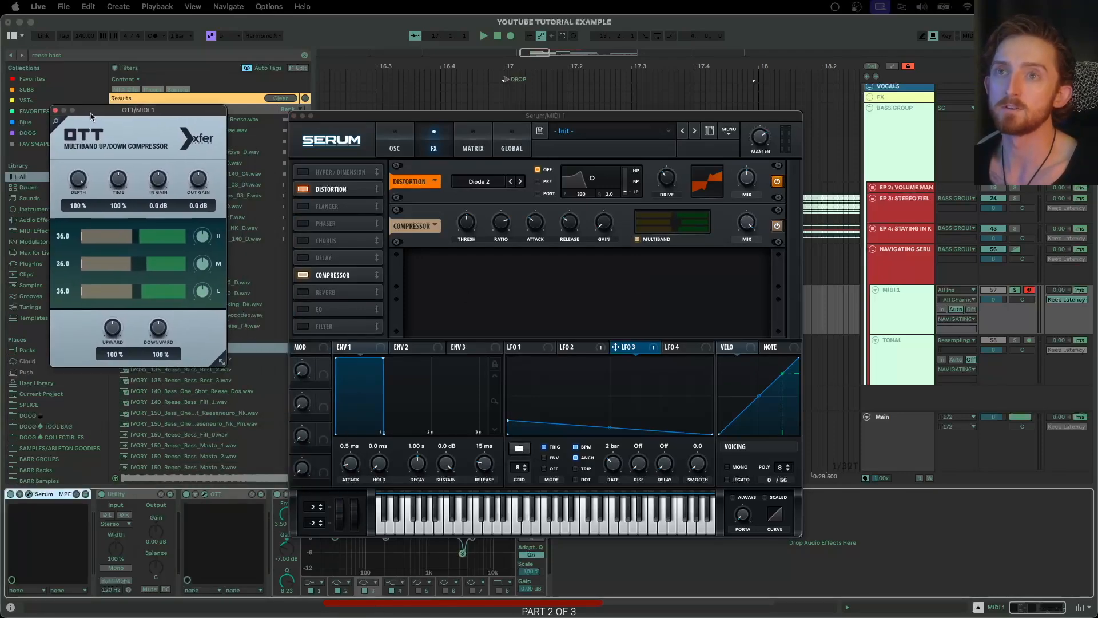
{"action": "left_click", "coordinate": [54, 110]}
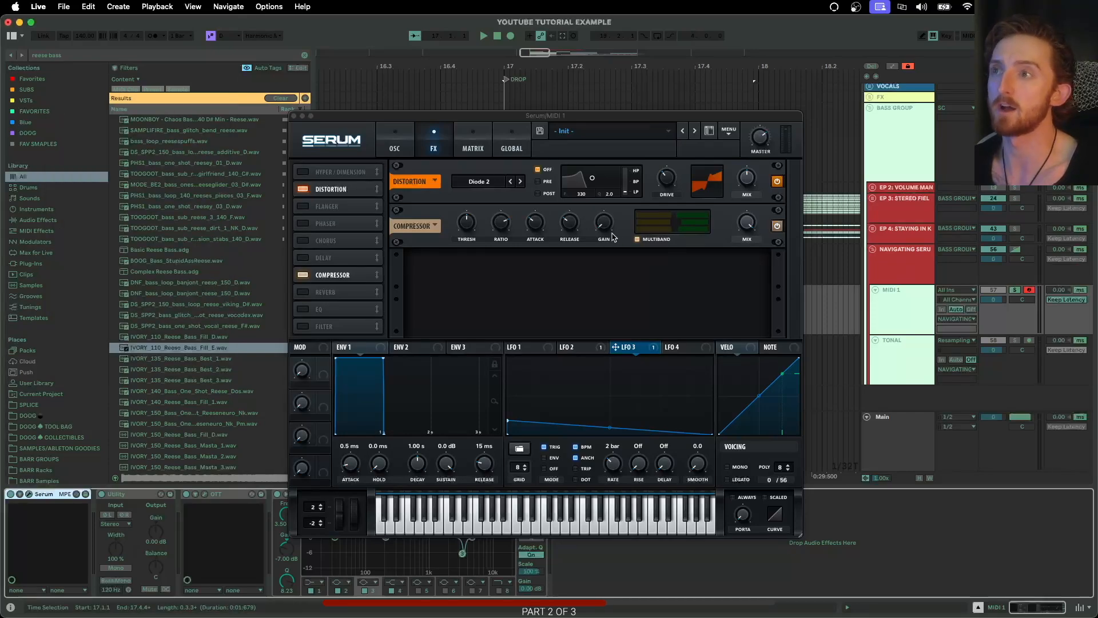
Step: Raise the multiband compressor's Gain and set its threshold to about -24.2 dB while playing notes
{"action": "key", "text": "s"}
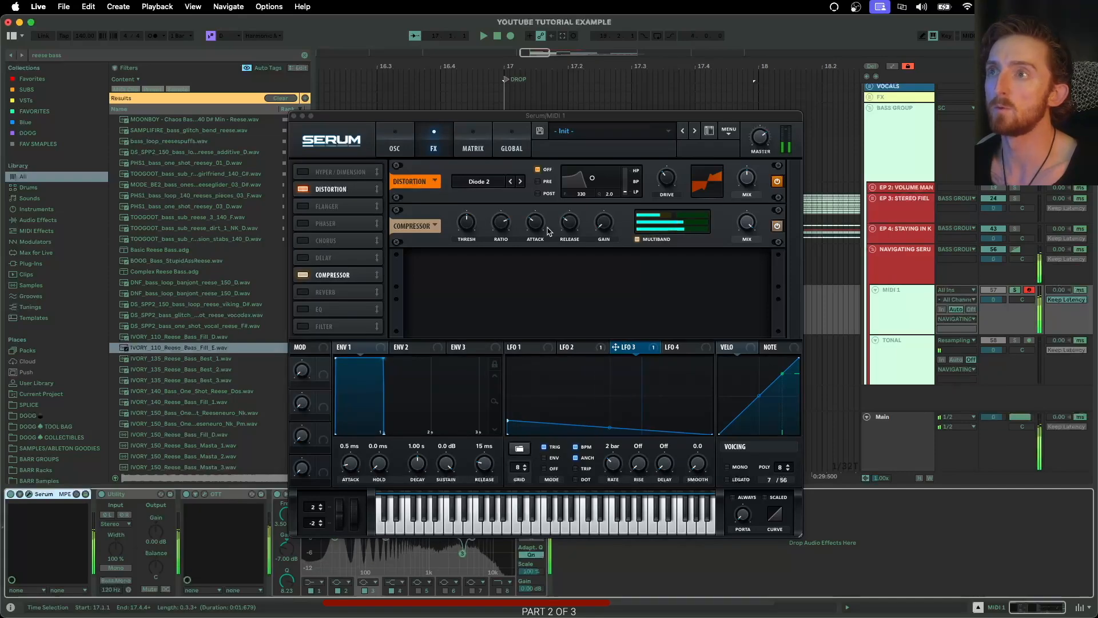
{"action": "left_click_drag", "start_coordinate": [605, 227], "coordinate": [676, 68]}
{"action": "left_click_drag", "start_coordinate": [464, 228], "coordinate": [480, 186]}
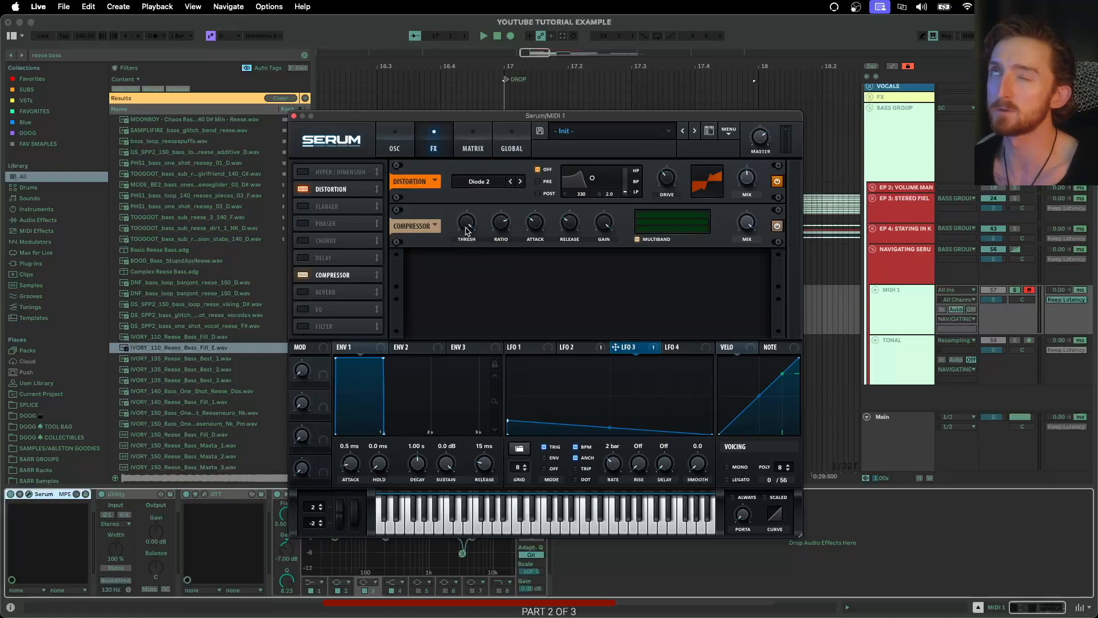
{"action": "left_click_drag", "start_coordinate": [468, 229], "coordinate": [458, 266]}
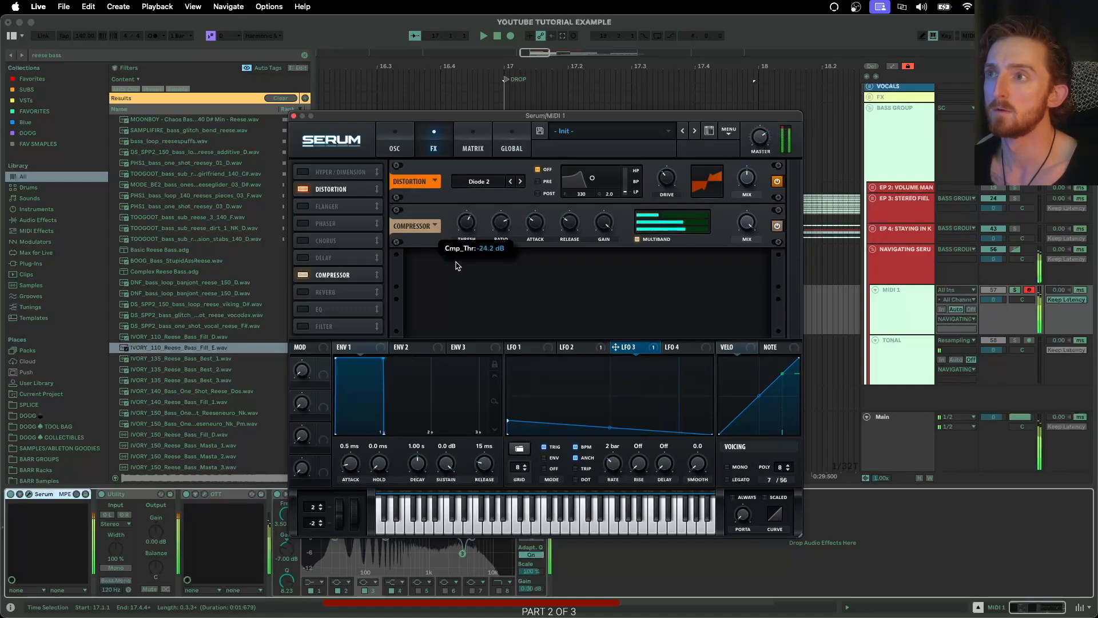
Step: Bypass the compressor and briefly try the EQ effect while playing notes
{"action": "left_click", "coordinate": [303, 276]}
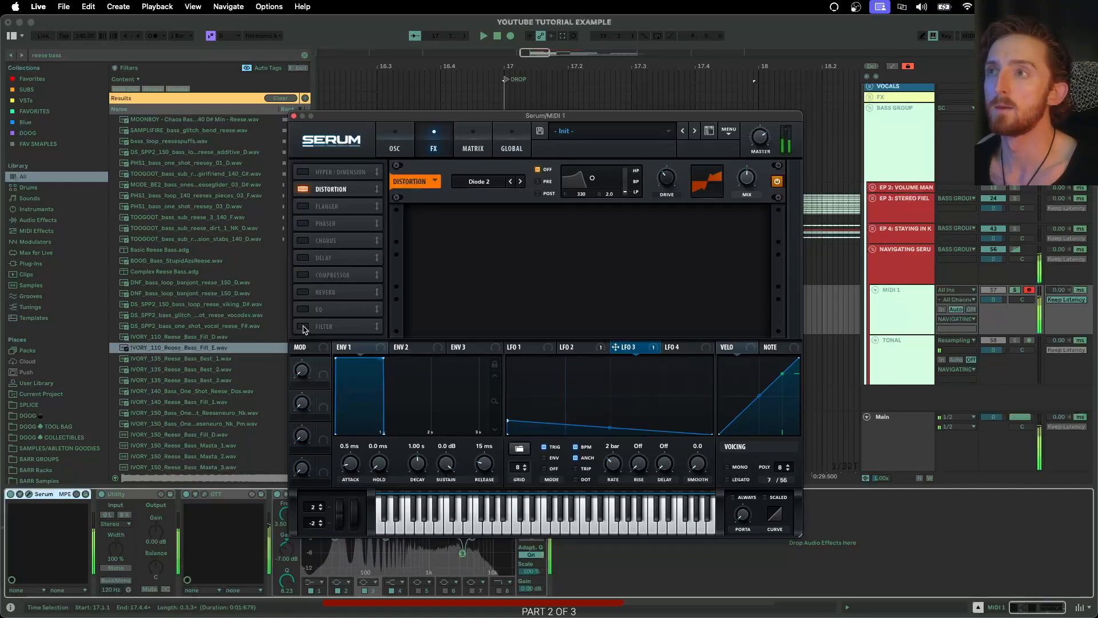
{"action": "left_click", "coordinate": [406, 150]}
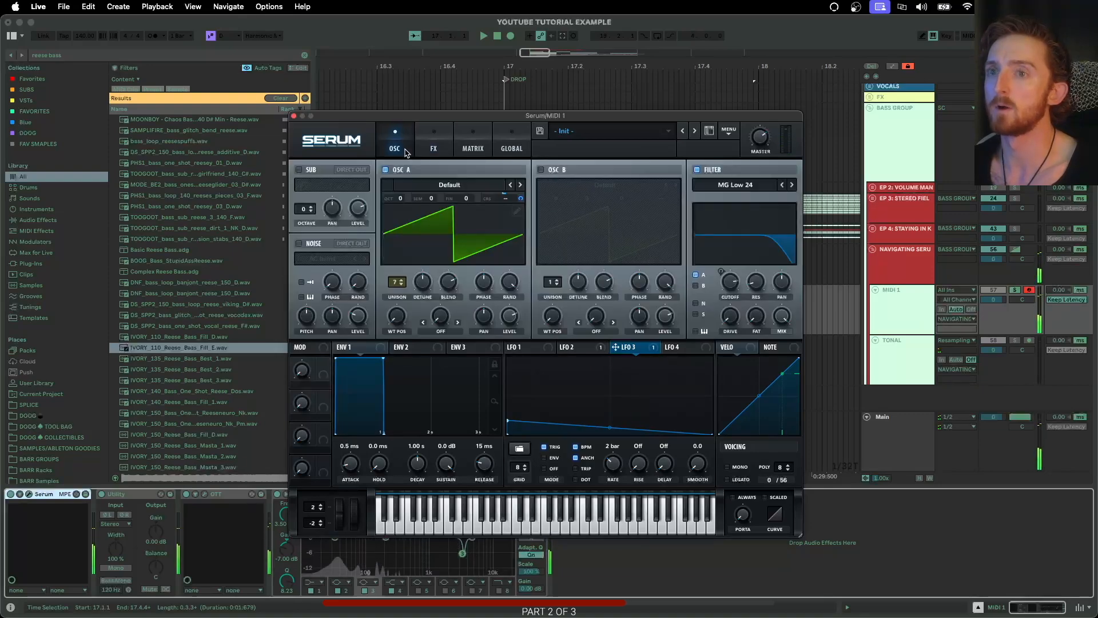
{"action": "left_click", "coordinate": [433, 146]}
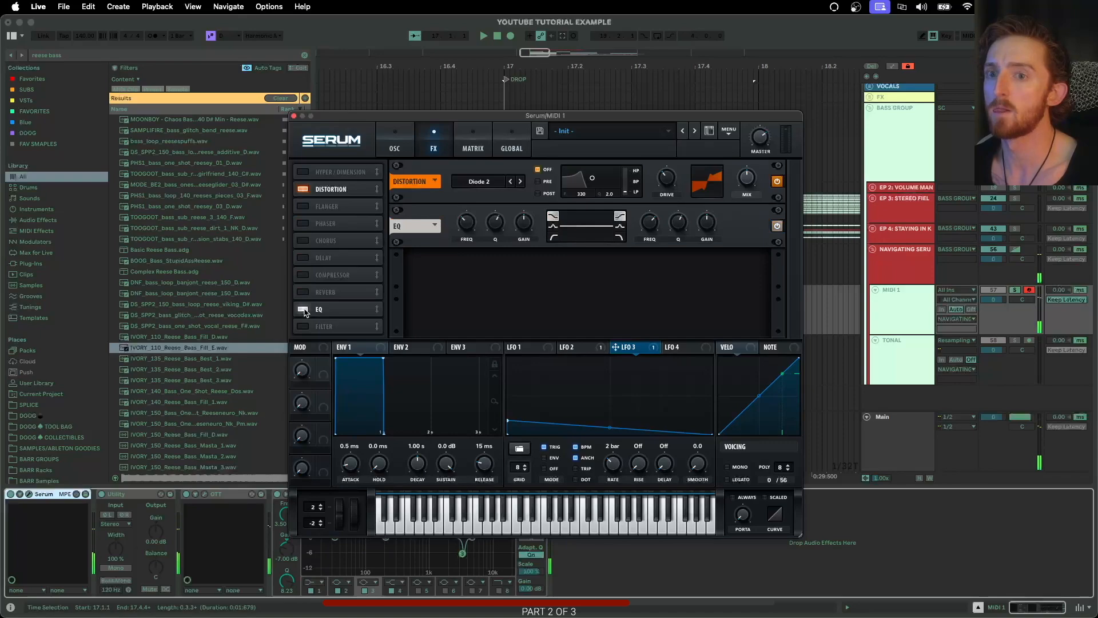
Step: Open the OTT plugin's window to examine its multiband compression controls and close it again
{"action": "left_click", "coordinate": [231, 511]}
{"action": "left_click", "coordinate": [204, 494]}
{"action": "left_click_drag", "start_coordinate": [111, 104], "coordinate": [127, 68]}
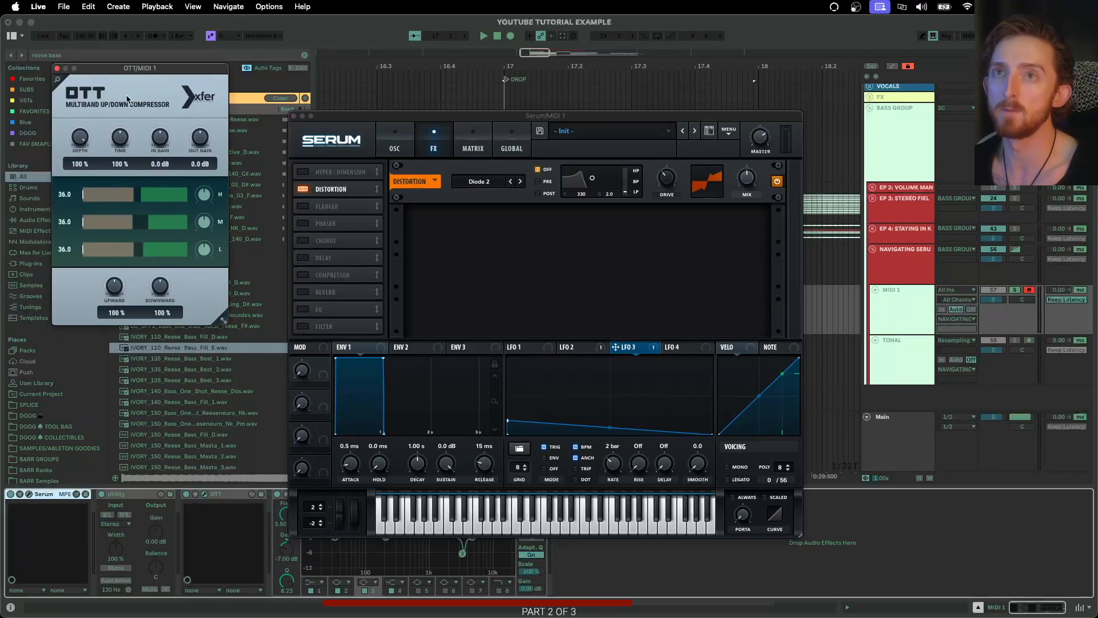
{"action": "left_click", "coordinate": [57, 68]}
{"action": "key", "text": "space"}
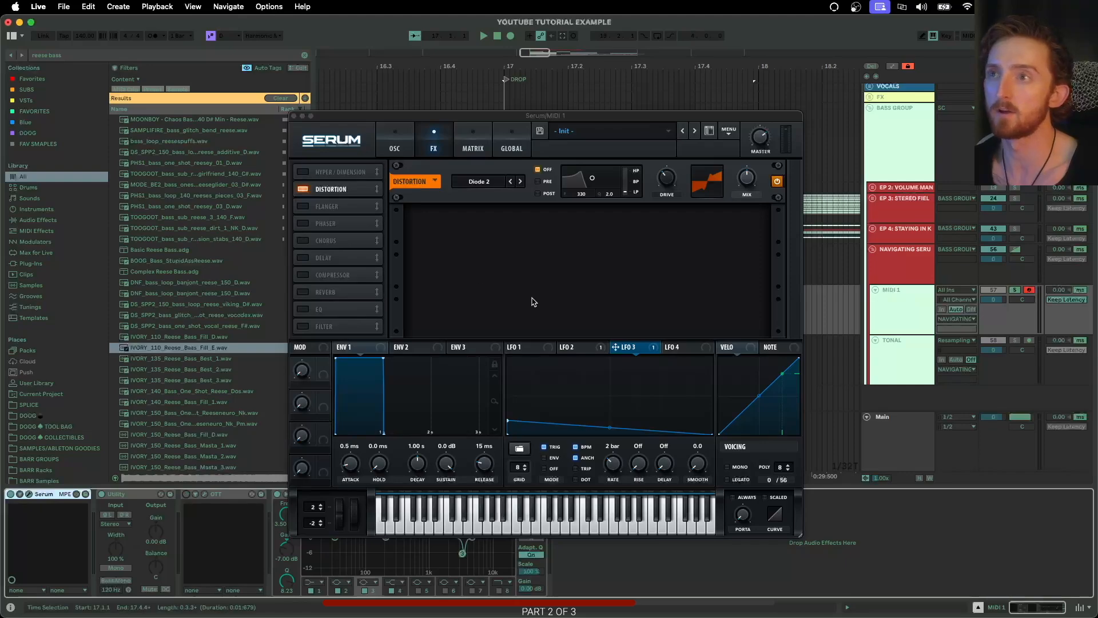
Step: Re-enable Serum's multiband compressor and fine-tune its threshold while playing notes
{"action": "left_click", "coordinate": [303, 276]}
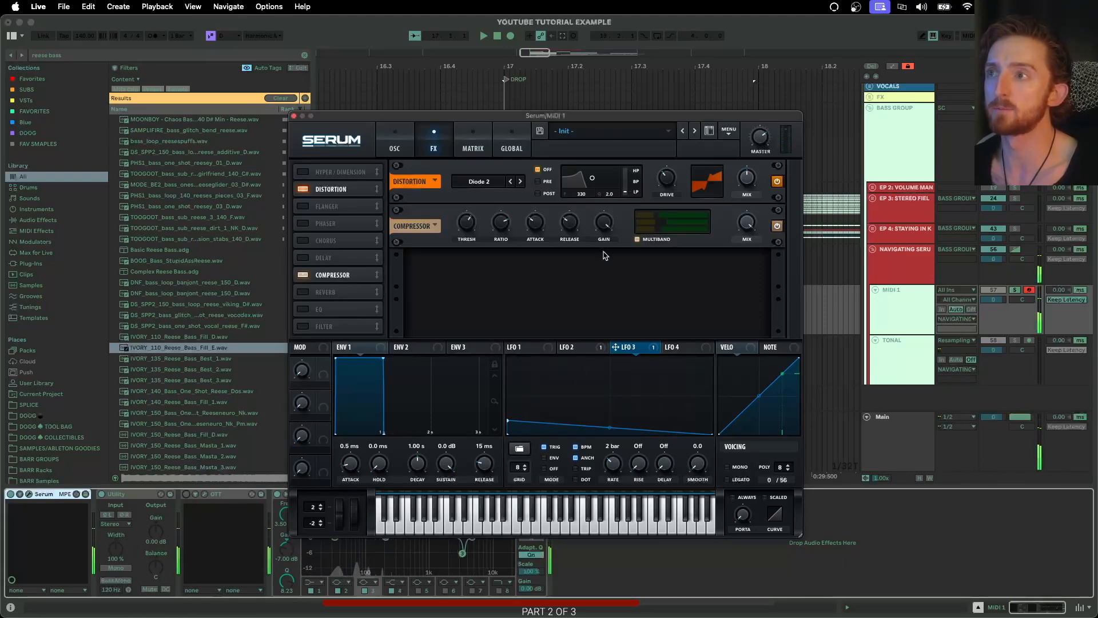
{"action": "left_click_drag", "start_coordinate": [467, 223], "coordinate": [475, 232]}
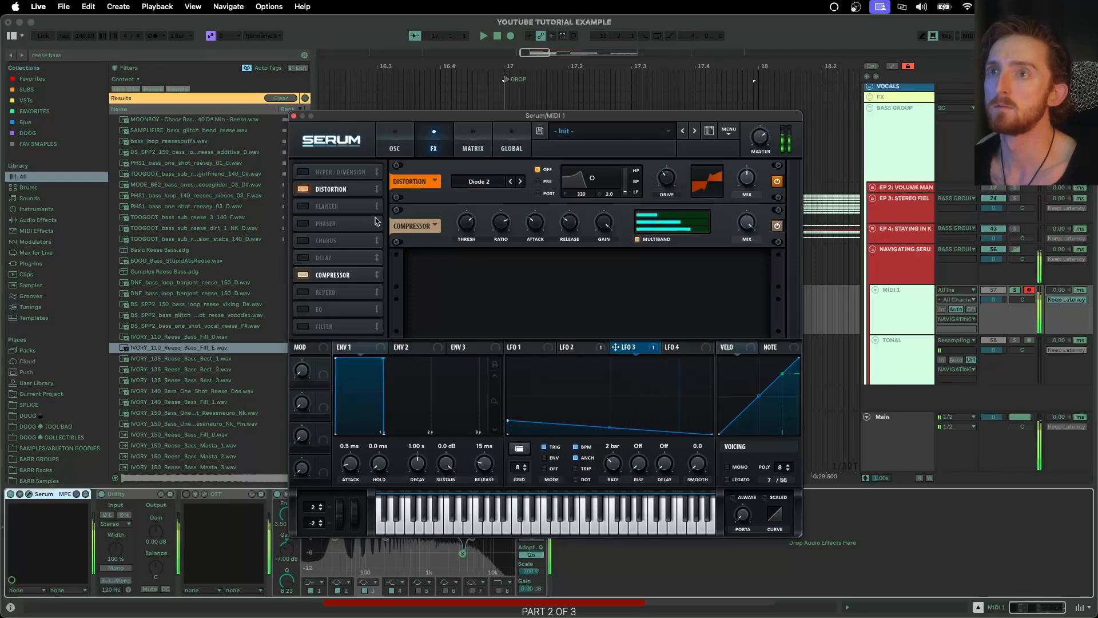
Step: Enable the Phaser, adjust its Depth and Frequency, and lower its Mix to about 77%
{"action": "left_click", "coordinate": [303, 224]}
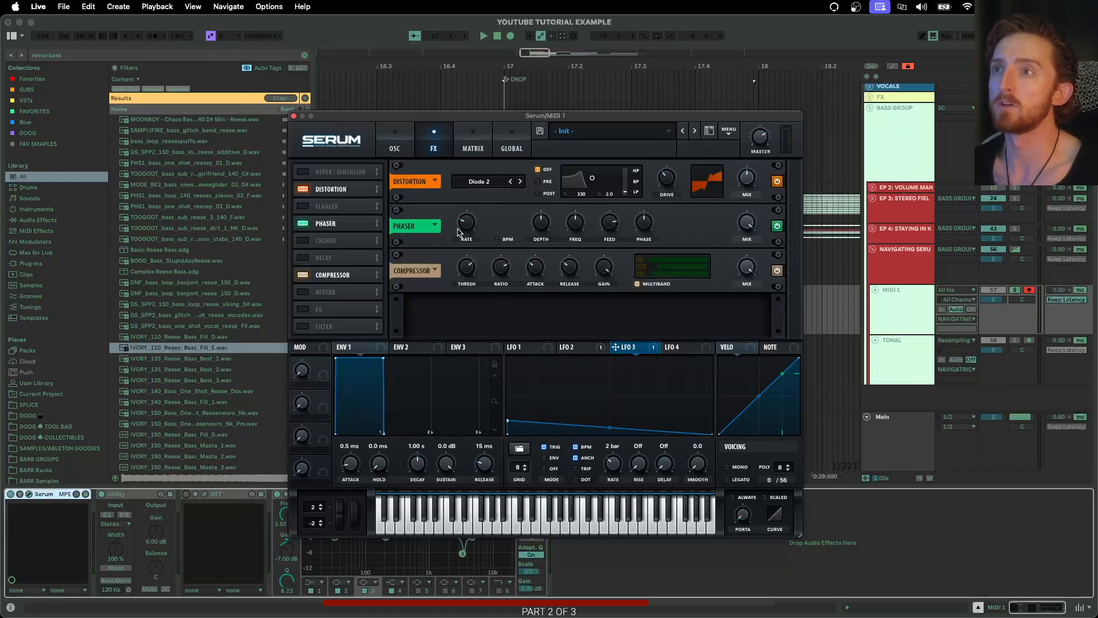
{"action": "left_click_drag", "start_coordinate": [545, 224], "coordinate": [536, 244]}
{"action": "left_click_drag", "start_coordinate": [573, 225], "coordinate": [565, 260]}
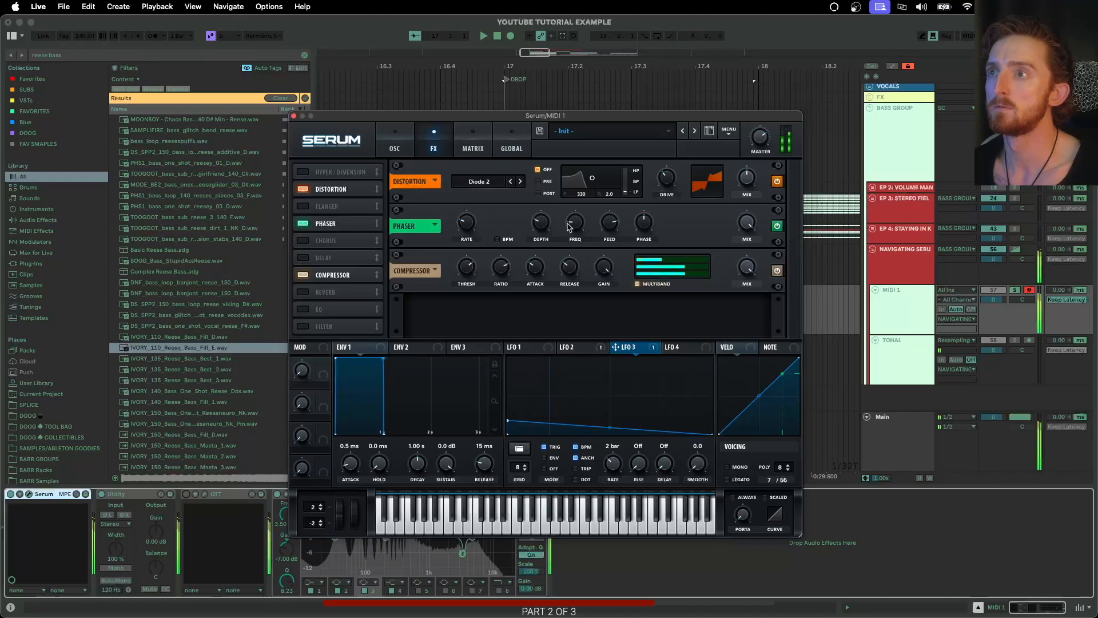
{"action": "left_click_drag", "start_coordinate": [747, 223], "coordinate": [740, 264]}
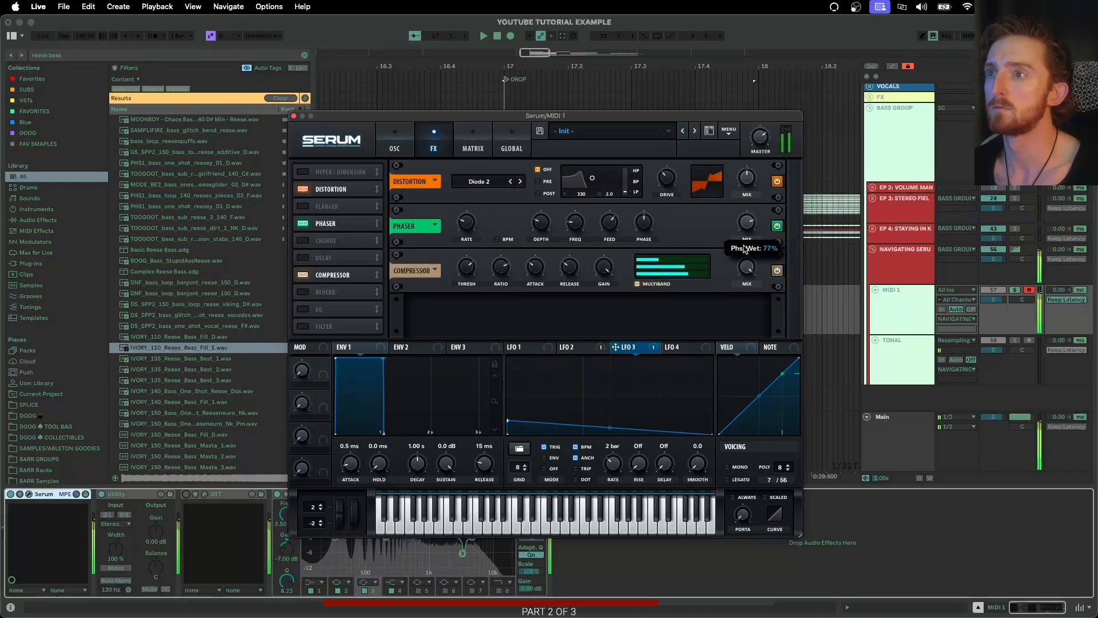
Step: Return Serum to its oscillator view and close its window to uncover the arrangement
{"action": "left_click", "coordinate": [396, 148]}
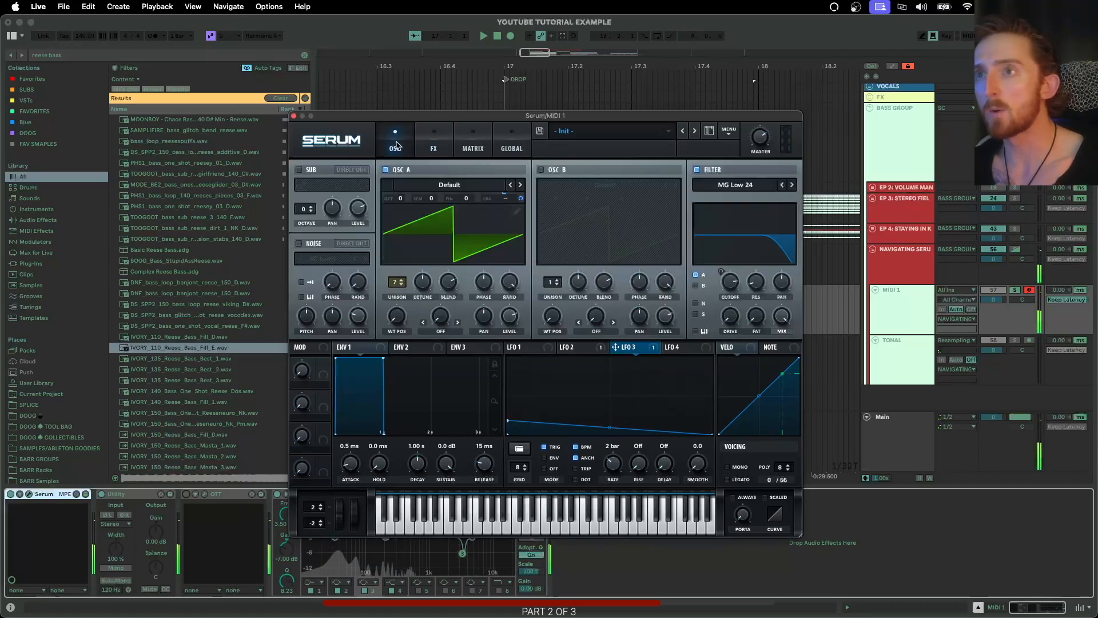
{"action": "left_click_drag", "start_coordinate": [334, 115], "coordinate": [46, 19]}
{"action": "mouse_move", "coordinate": [180, 19]}
{"action": "left_mouse_down"}
{"action": "mouse_move", "coordinate": [195, 26]}
{"action": "mouse_move", "coordinate": [179, 20]}
{"action": "left_mouse_up"}
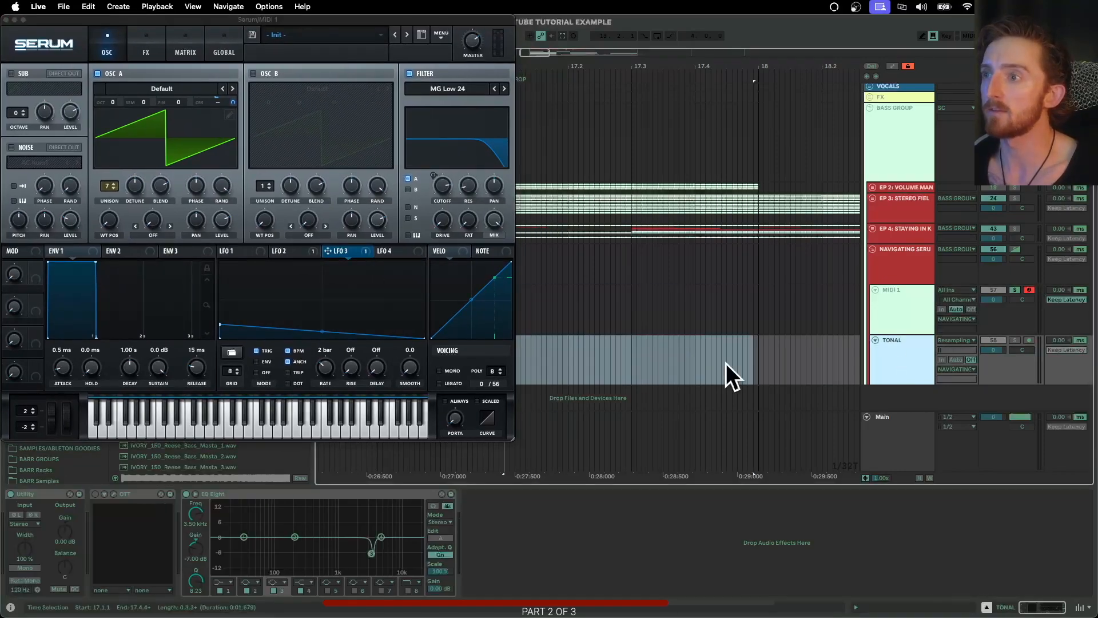
{"action": "left_click_drag", "start_coordinate": [557, 366], "coordinate": [791, 369]}
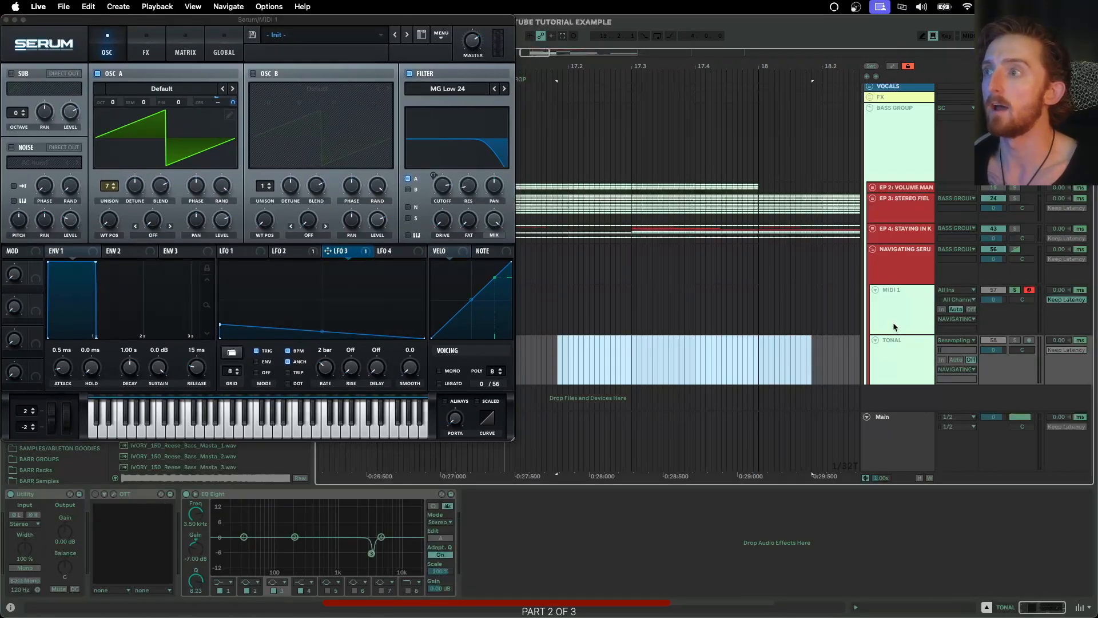
{"action": "left_click", "coordinate": [7, 20]}
Step: Create an empty one-bar MIDI clip on the MIDI 1 track from bar 17 to bar 18
{"action": "left_click", "coordinate": [522, 324]}
{"action": "left_click_drag", "start_coordinate": [505, 311], "coordinate": [760, 316]}
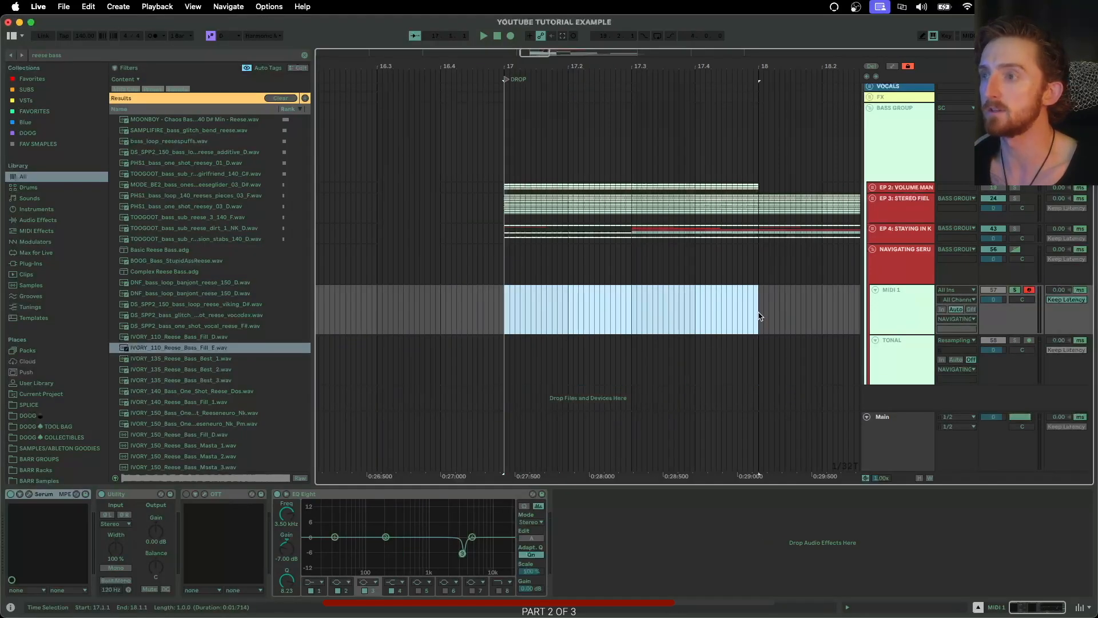
{"action": "key", "text": "super+shift+m"}
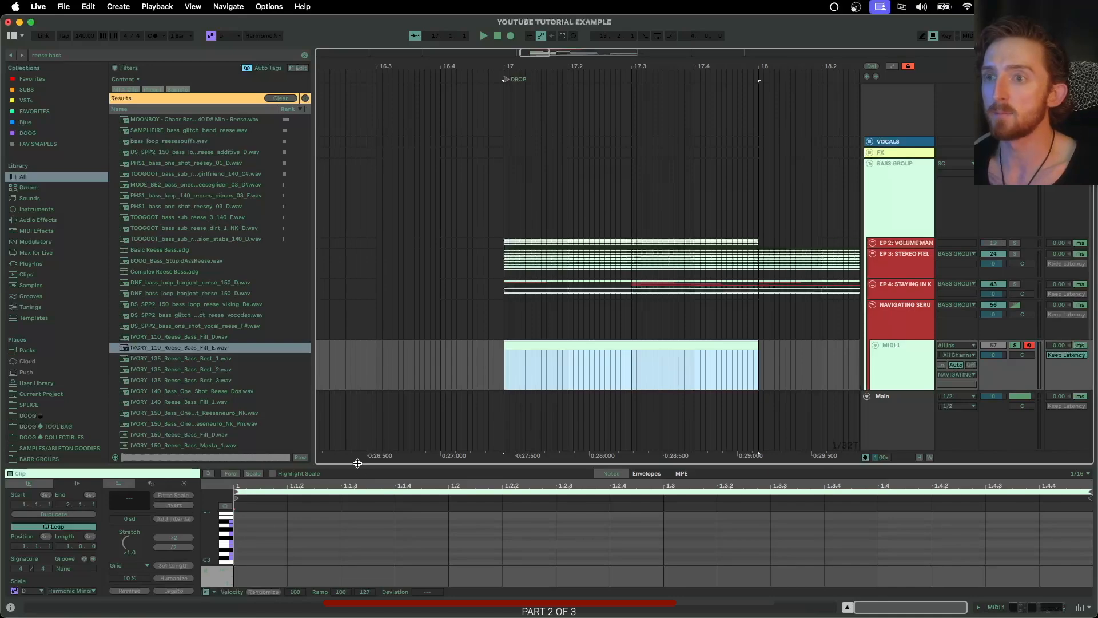
Step: Enlarge the clip's note editor and draw a D0 note lasting the whole bar
{"action": "left_click_drag", "start_coordinate": [357, 463], "coordinate": [355, 133]}
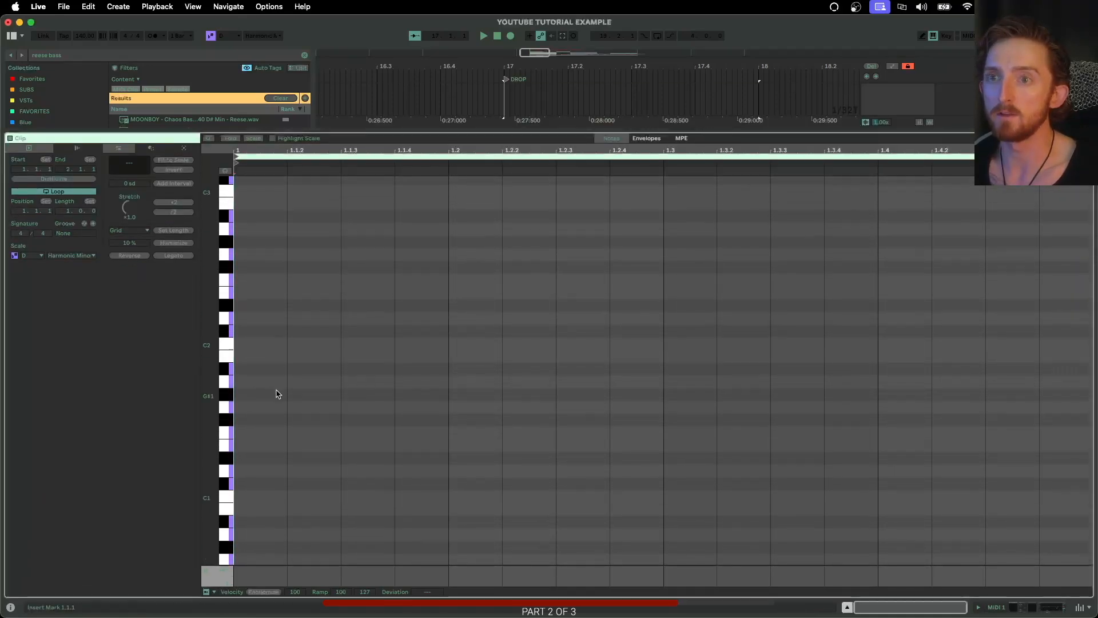
{"action": "scroll", "coordinate": [255, 369], "scroll_direction": "up", "scroll_amount": 10}
{"action": "scroll", "coordinate": [257, 372], "scroll_direction": "down", "scroll_amount": 15}
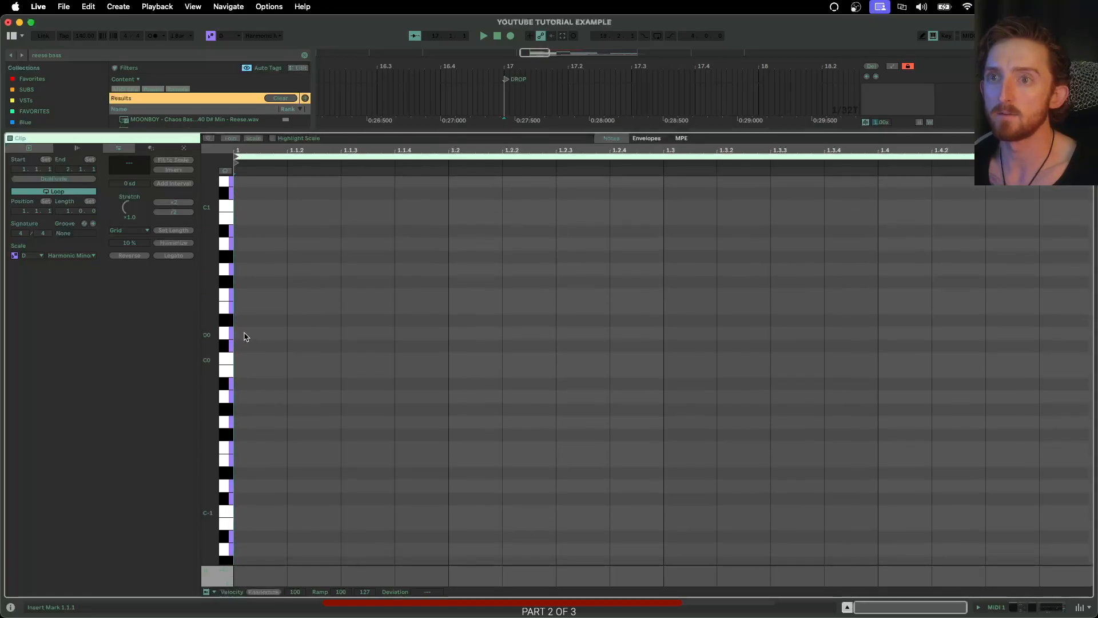
{"action": "double_click", "coordinate": [253, 334]}
{"action": "left_click_drag", "start_coordinate": [288, 332], "coordinate": [1079, 321]}
Step: Shrink the note editor and duplicate the MIDI 1 track together with its clip
{"action": "left_click_drag", "start_coordinate": [926, 131], "coordinate": [926, 435]}
{"action": "left_click", "coordinate": [894, 256]}
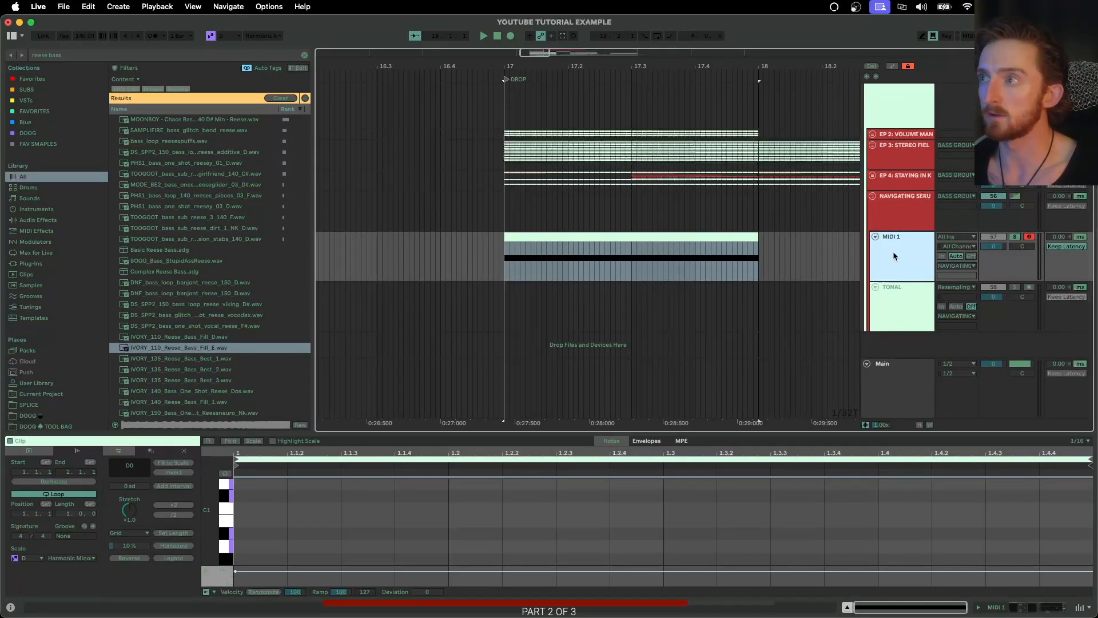
{"action": "key", "text": "super+d"}
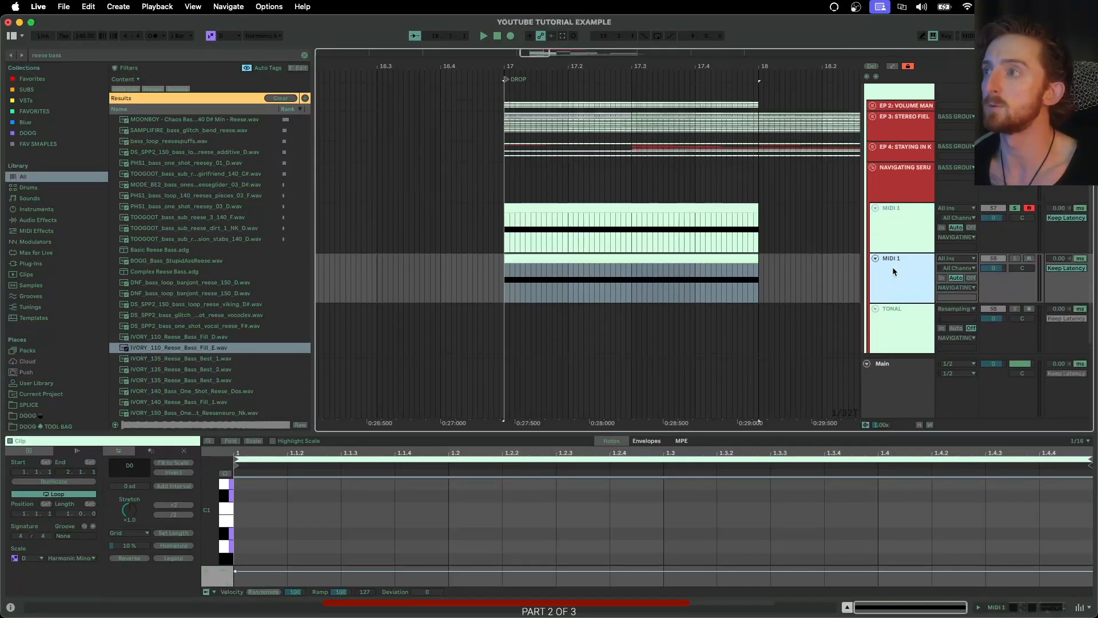
Step: Freeze and flatten the duplicated MIDI 1 track into audio and play it back from bar 17
{"action": "right_click", "coordinate": [894, 253]}
{"action": "left_click", "coordinate": [927, 324]}
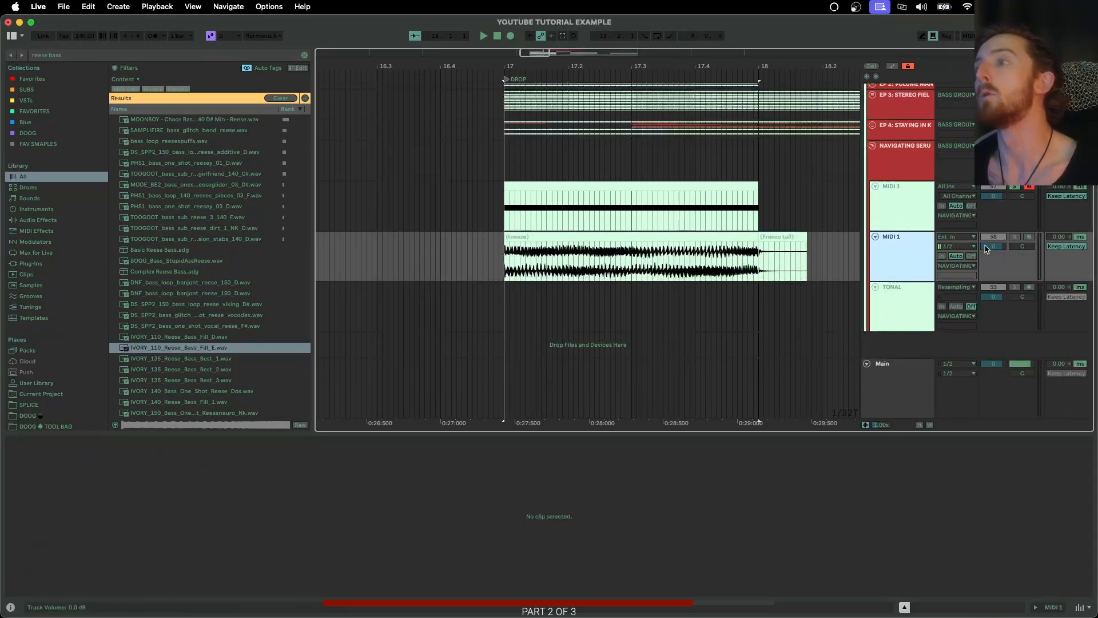
{"action": "left_click", "coordinate": [503, 258]}
{"action": "key", "text": "space"}
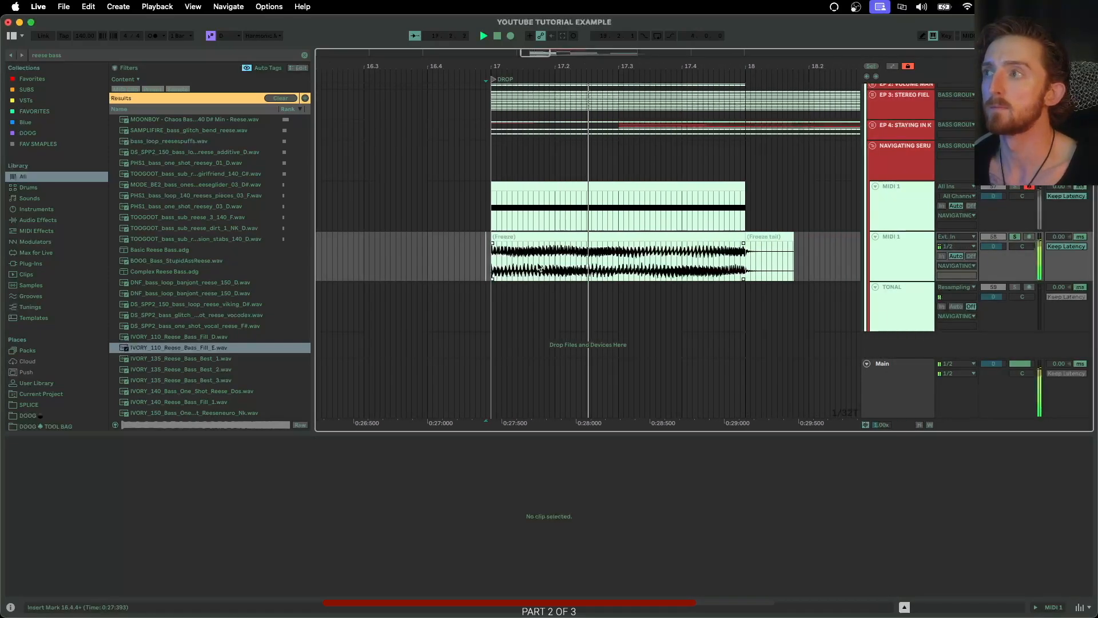
Step: Show the devices of the original MIDI 1 track and open Serum, placing its window clear of the clips
{"action": "left_click", "coordinate": [902, 204]}
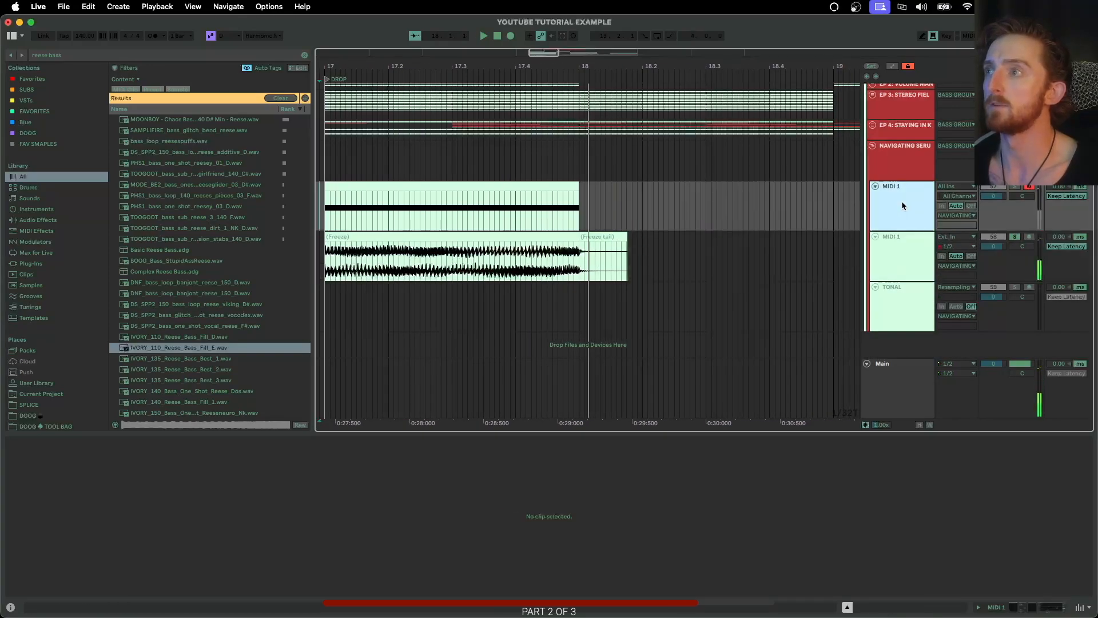
{"action": "double_click", "coordinate": [900, 203]}
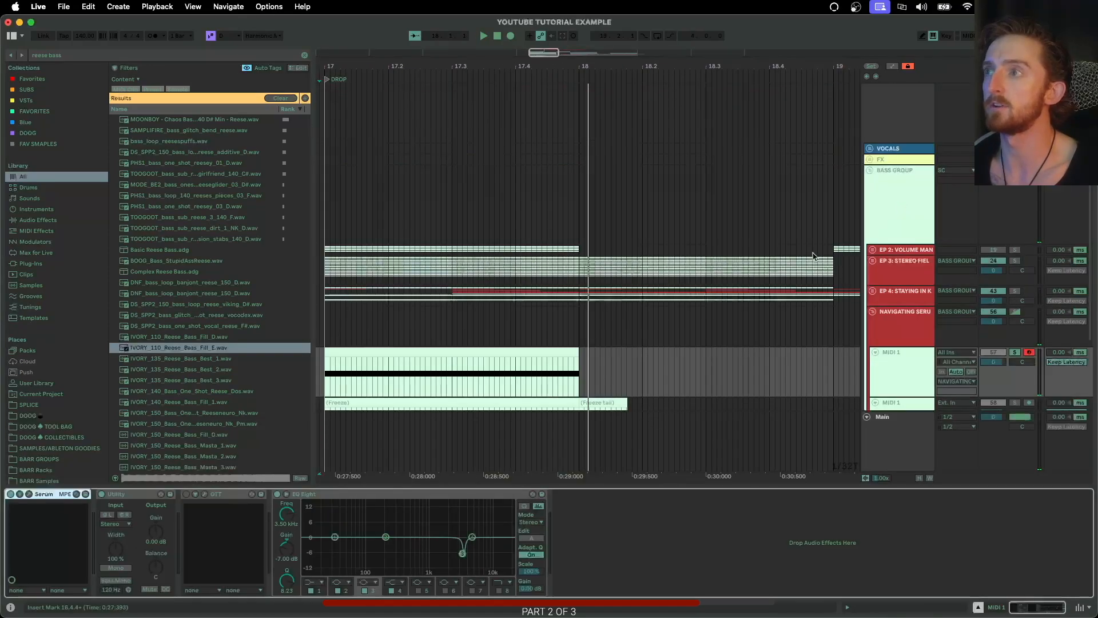
{"action": "scroll", "coordinate": [554, 341], "scroll_direction": "left", "scroll_amount": 2}
{"action": "scroll", "coordinate": [553, 341], "scroll_direction": "down", "scroll_amount": 1}
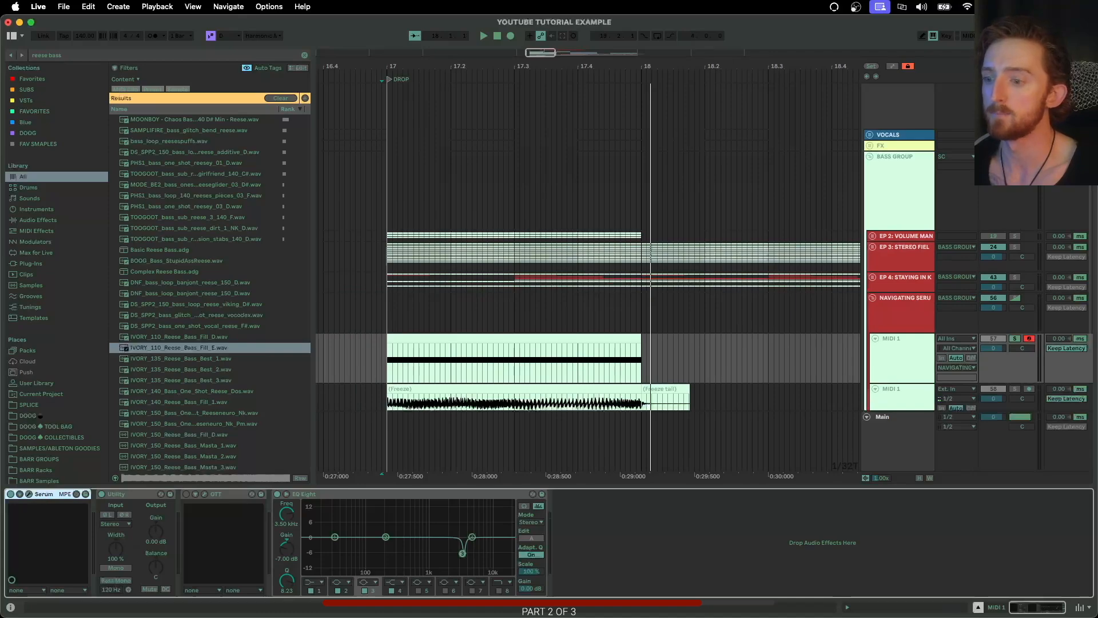
{"action": "left_click_drag", "start_coordinate": [277, 184], "coordinate": [142, 19]}
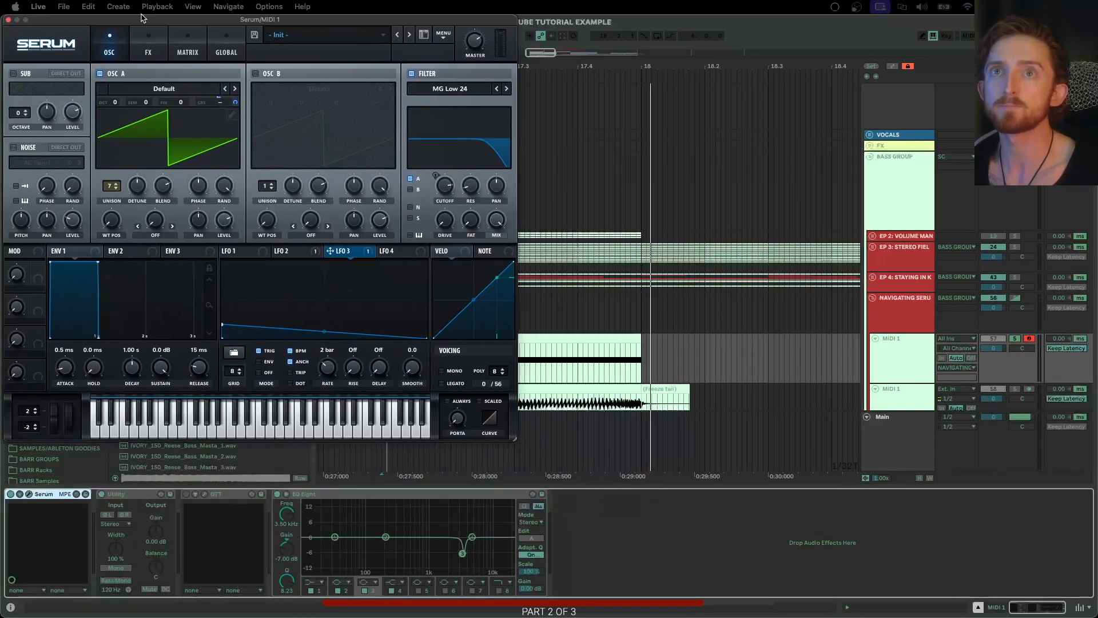
Step: Export Serum's last played note as a wav onto the TONAL track at bar 17 and close the Serum window
{"action": "scroll", "coordinate": [712, 324], "scroll_direction": "down", "scroll_amount": 1}
{"action": "scroll", "coordinate": [712, 324], "scroll_direction": "down", "scroll_amount": 3}
{"action": "scroll", "coordinate": [711, 324], "scroll_direction": "left", "scroll_amount": 5}
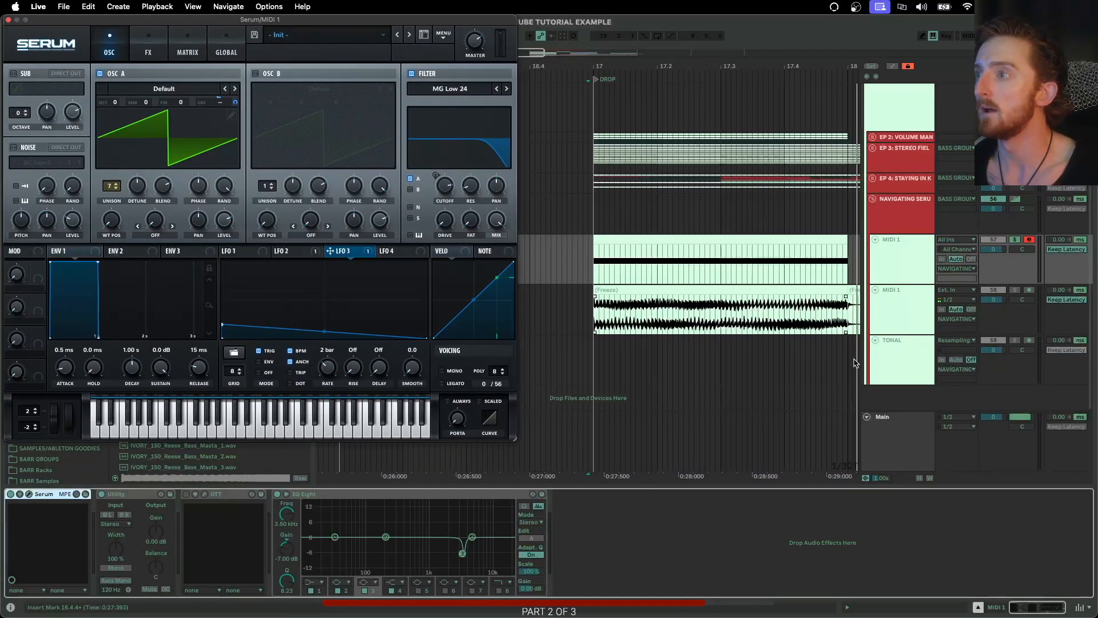
{"action": "scroll", "coordinate": [659, 371], "scroll_direction": "left", "scroll_amount": 1}
{"action": "scroll", "coordinate": [659, 371], "scroll_direction": "left", "scroll_amount": 1}
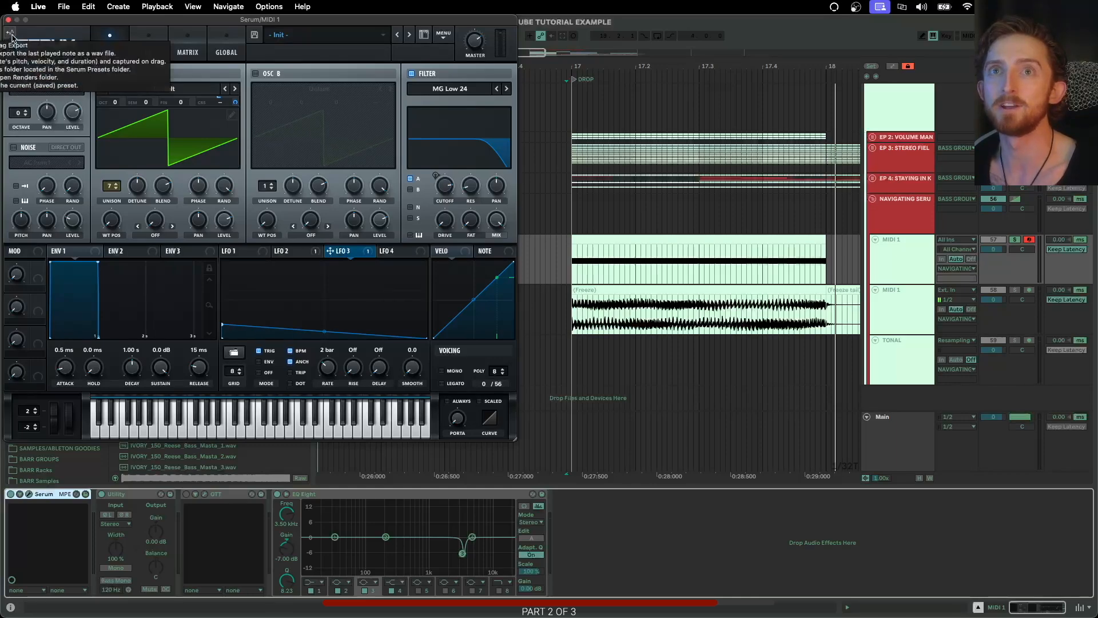
{"action": "left_click_drag", "start_coordinate": [11, 35], "coordinate": [582, 366]}
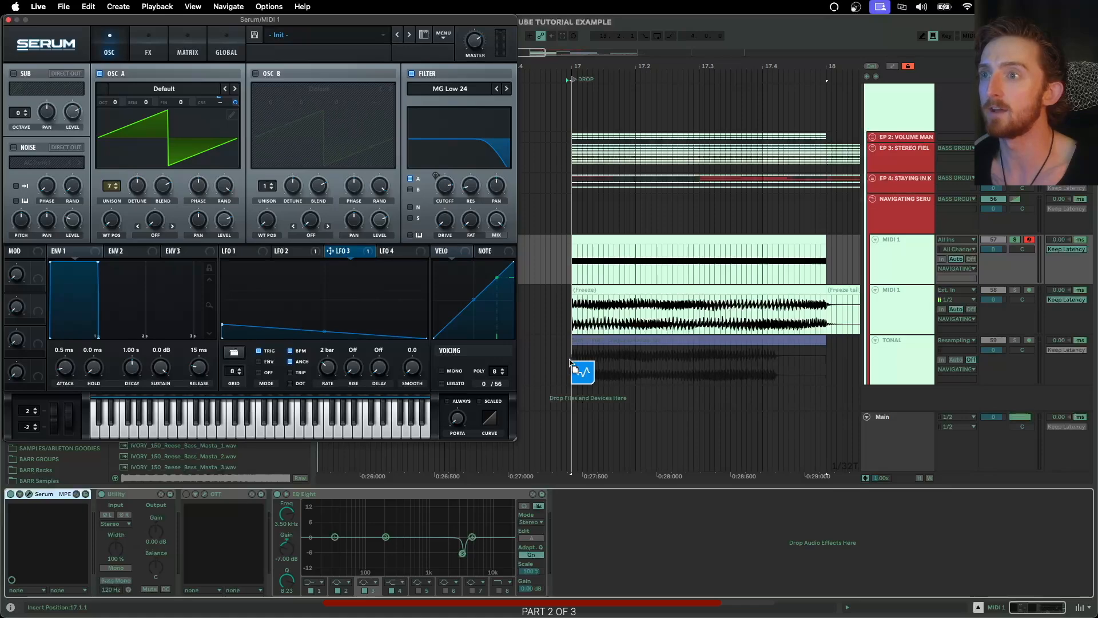
{"action": "left_click", "coordinate": [8, 21]}
Step: Correct the exported TONAL clip's warping so its tempo is 140 BPM, and play it from bar 17
{"action": "double_click", "coordinate": [637, 342]}
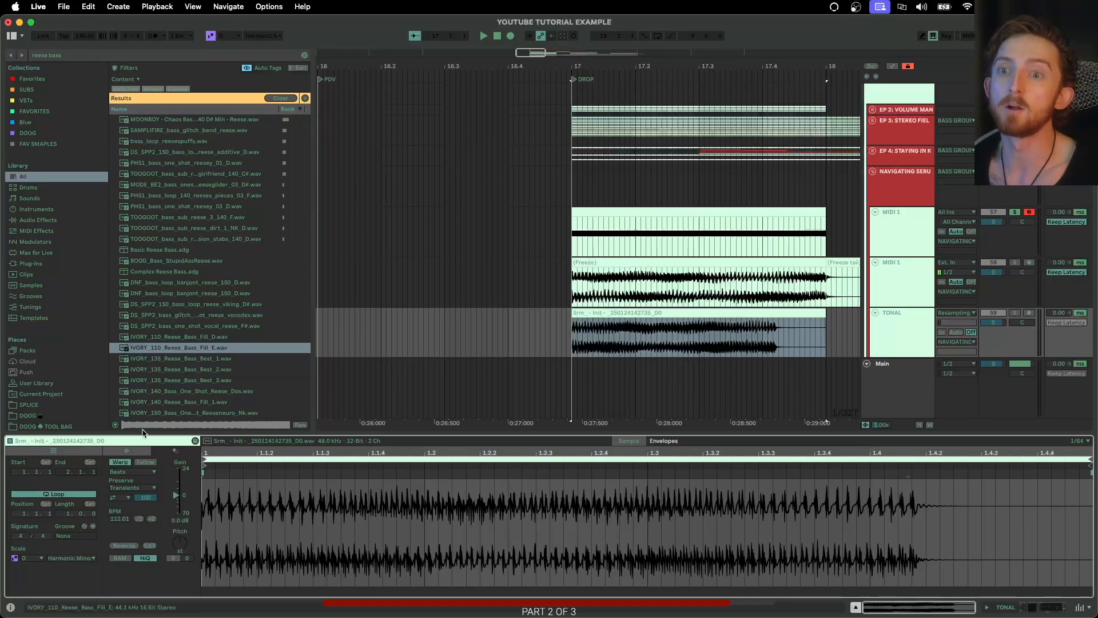
{"action": "left_click", "coordinate": [122, 465]}
{"action": "scroll", "coordinate": [743, 258], "scroll_direction": "right", "scroll_amount": 2}
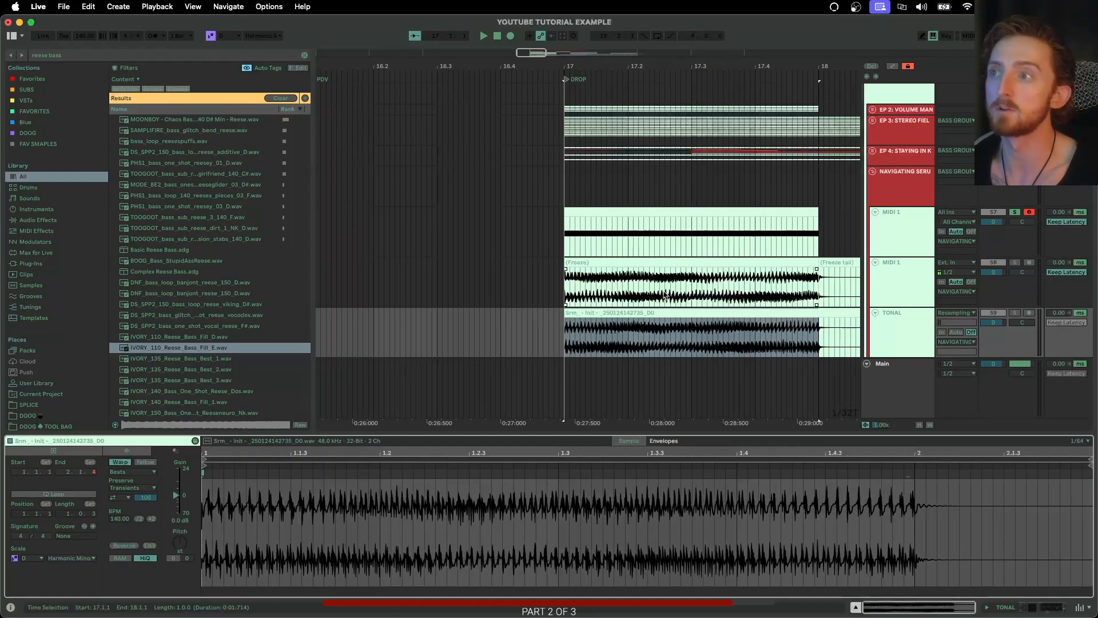
{"action": "left_click", "coordinate": [520, 336]}
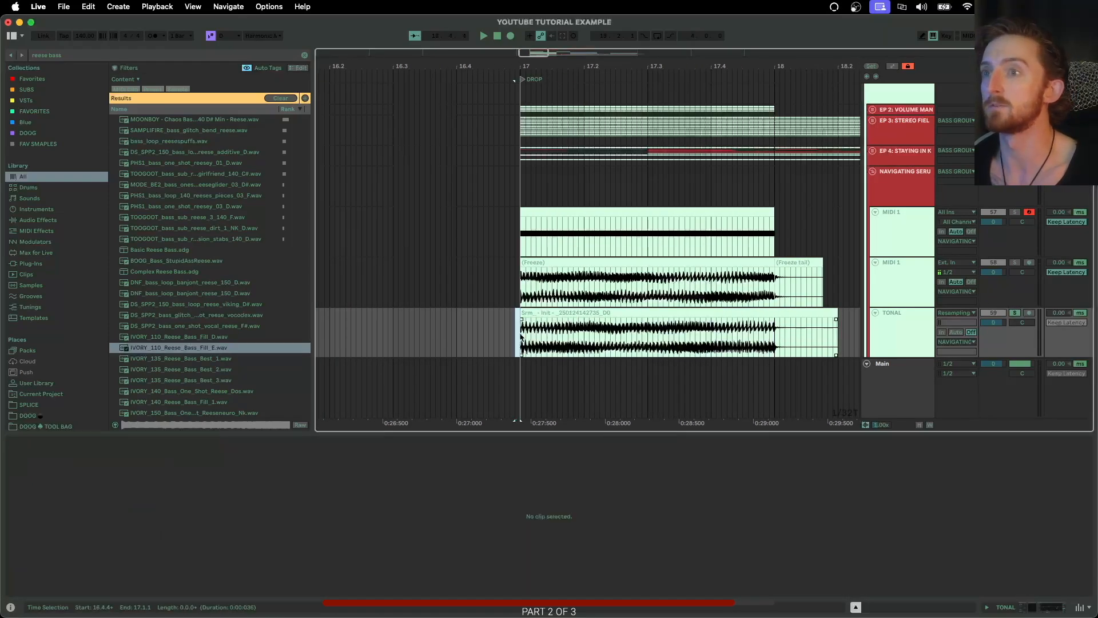
{"action": "key", "text": "space"}
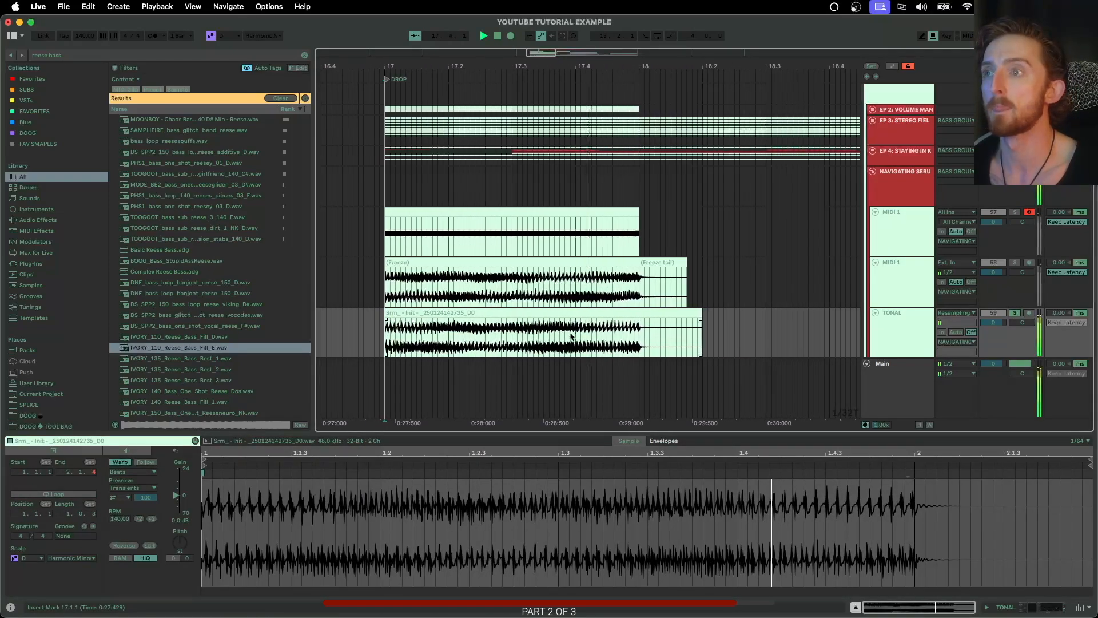
Step: Solo the original MIDI 1 track and reopen its Serum window above the arrangement
{"action": "left_click", "coordinate": [980, 225]}
{"action": "left_click", "coordinate": [1014, 212]}
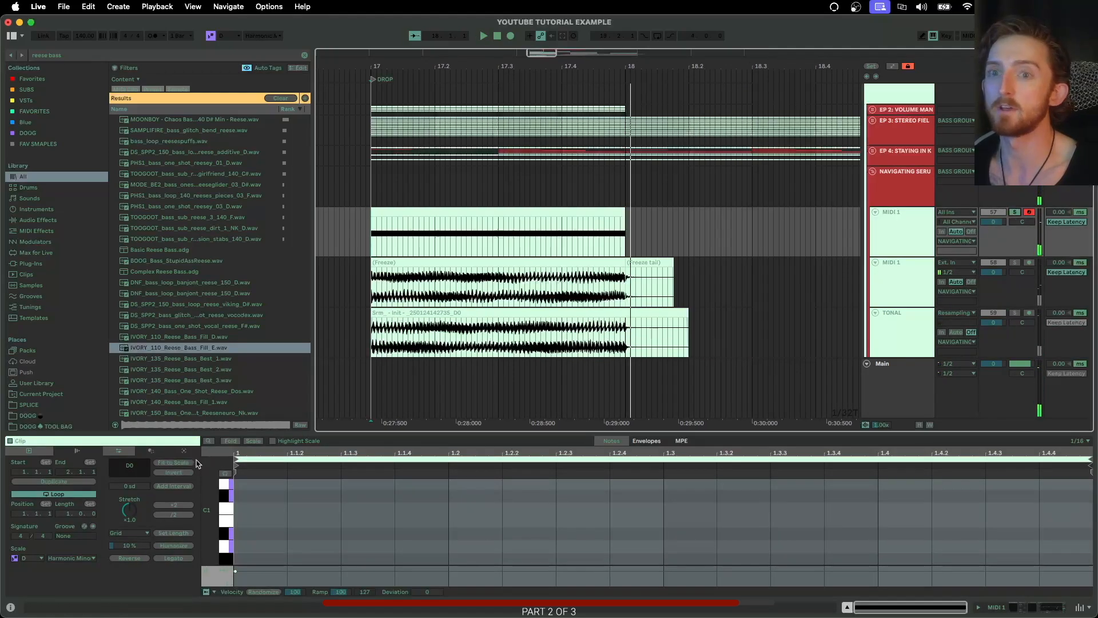
{"action": "double_click", "coordinate": [912, 233]}
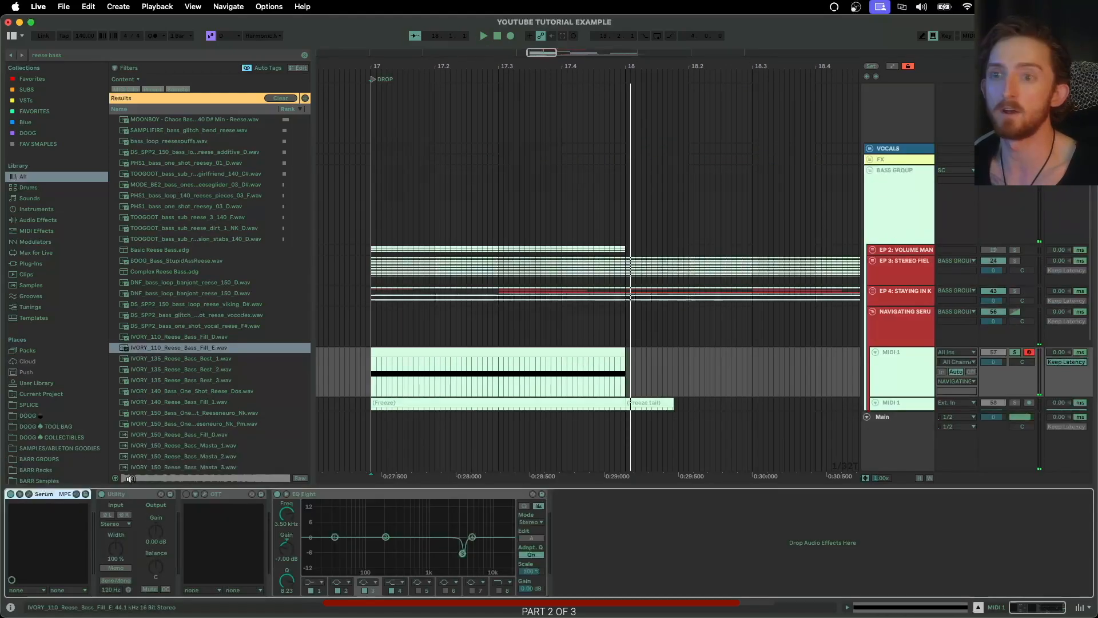
{"action": "left_click", "coordinate": [29, 493]}
{"action": "left_click_drag", "start_coordinate": [393, 82], "coordinate": [241, 49]}
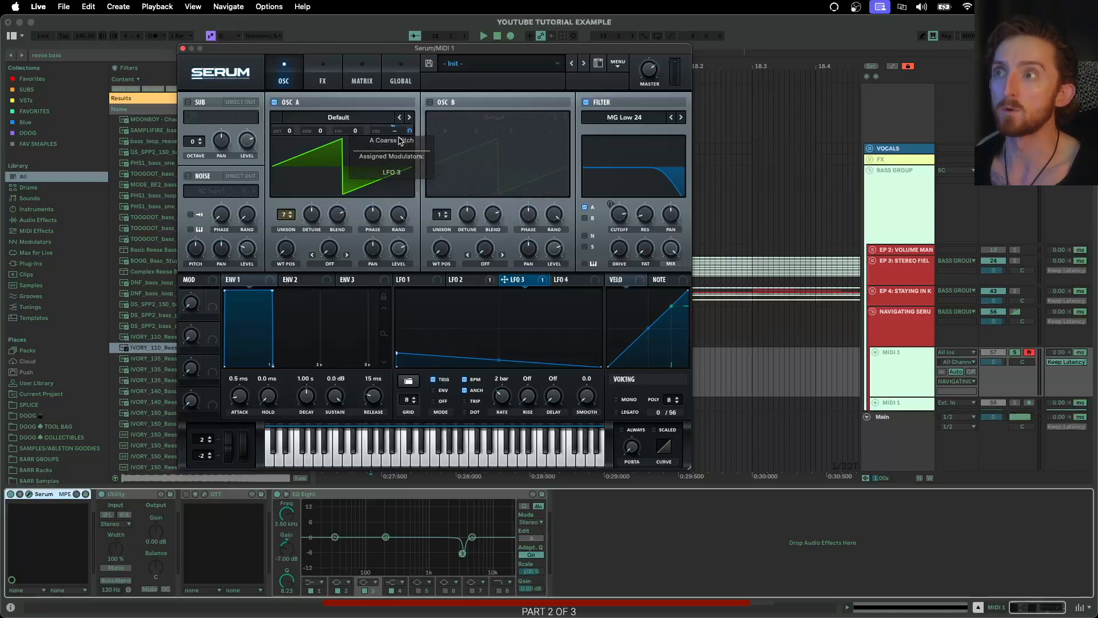
Step: Browse Serum's filter types, including the Flanges category, without changing the filter
{"action": "left_click", "coordinate": [632, 120]}
{"action": "mouse_move", "coordinate": [626, 158]}
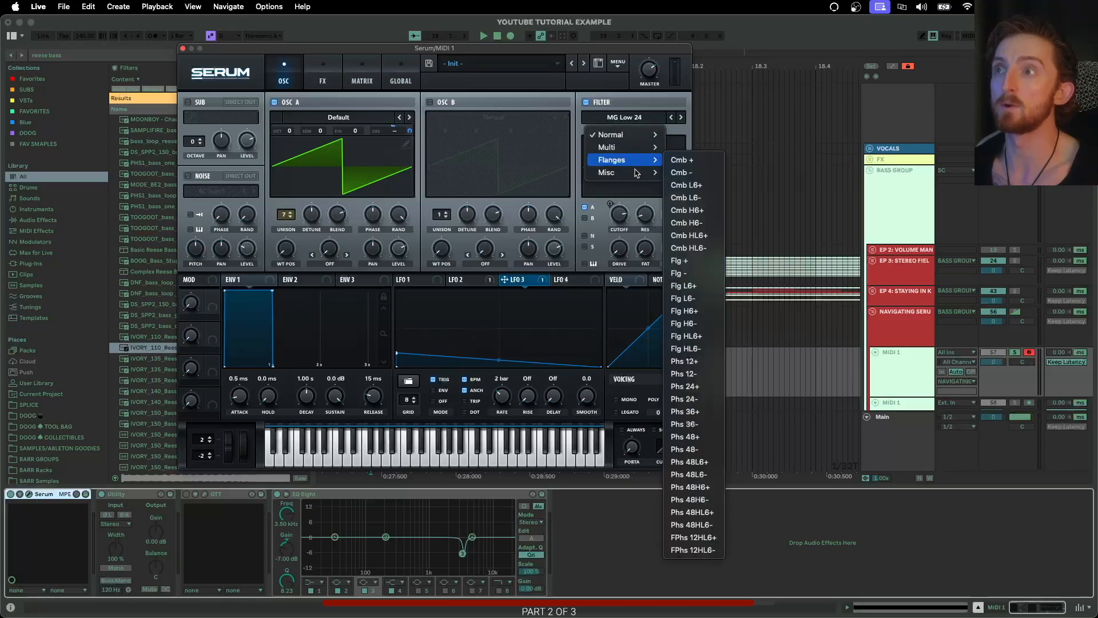
{"action": "left_click", "coordinate": [626, 110]}
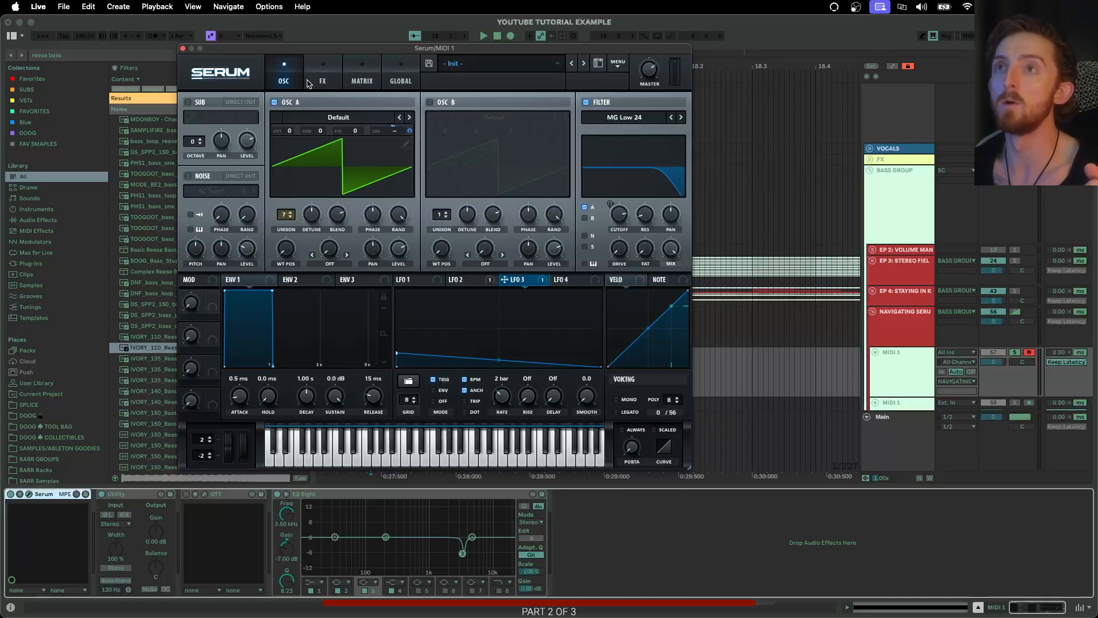
Step: Show Serum's effects rack, switch the compressor off and back on, and return to the oscillator view
{"action": "left_click", "coordinate": [314, 82]}
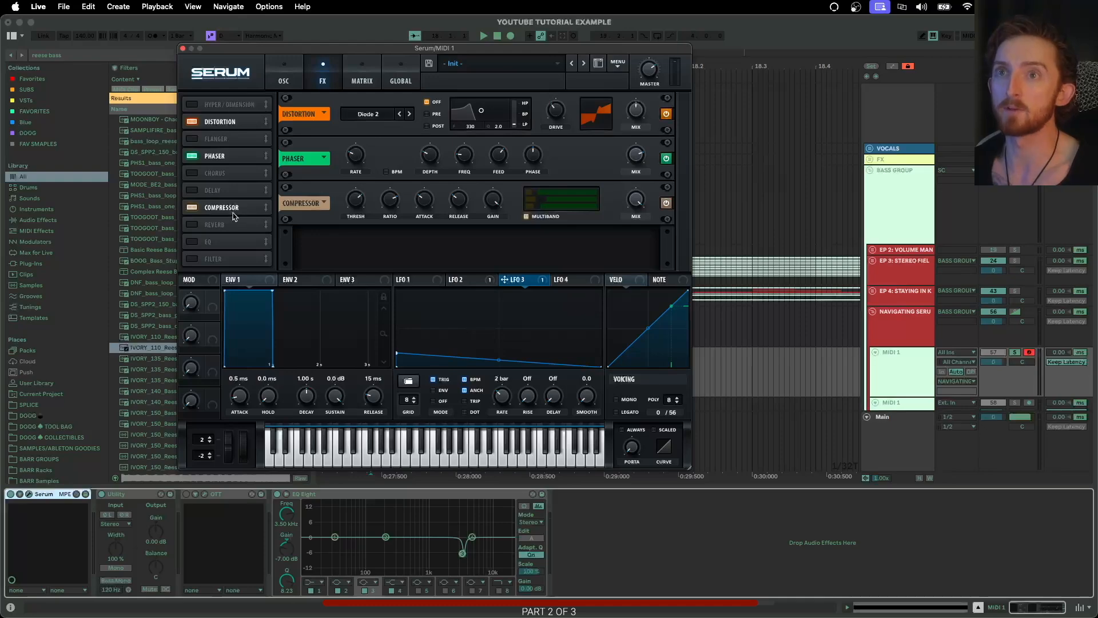
{"action": "left_click", "coordinate": [192, 207]}
{"action": "left_click", "coordinate": [193, 207]}
{"action": "left_click", "coordinate": [286, 76]}
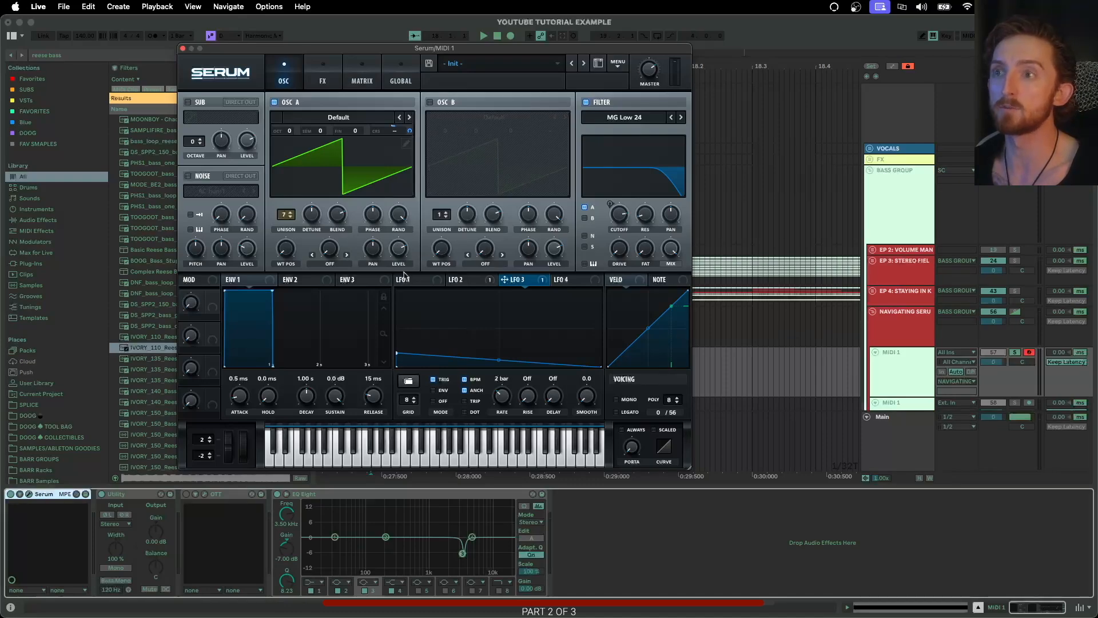
Step: Review the shapes of LFO 2, LFO 3 and LFO 1 in Serum and close its window
{"action": "left_click", "coordinate": [472, 281]}
{"action": "left_click", "coordinate": [506, 281]}
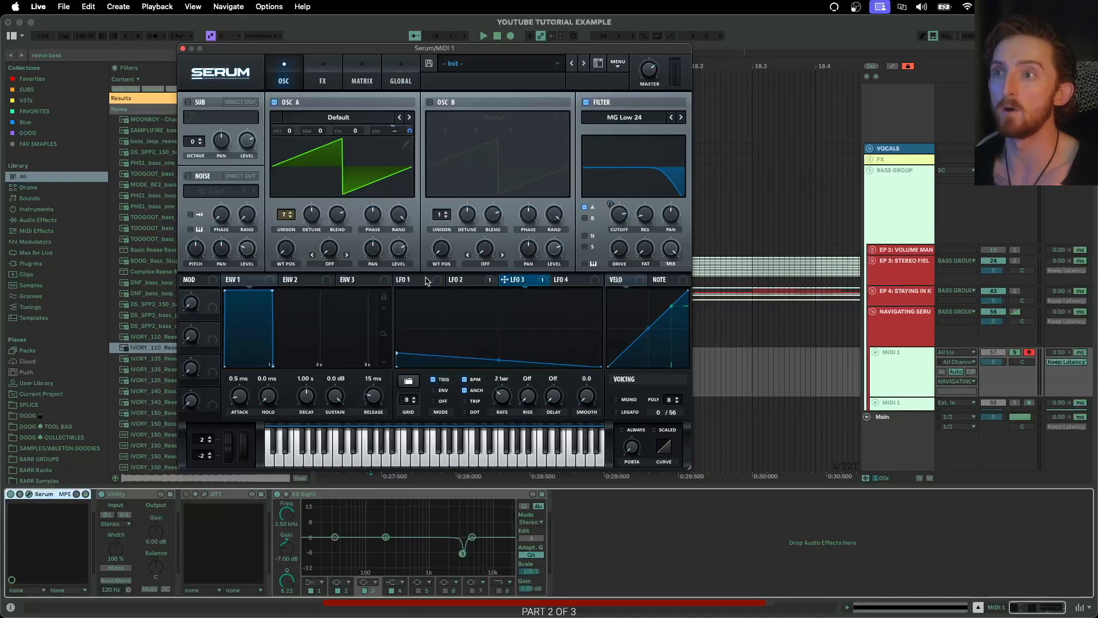
{"action": "left_click", "coordinate": [420, 280]}
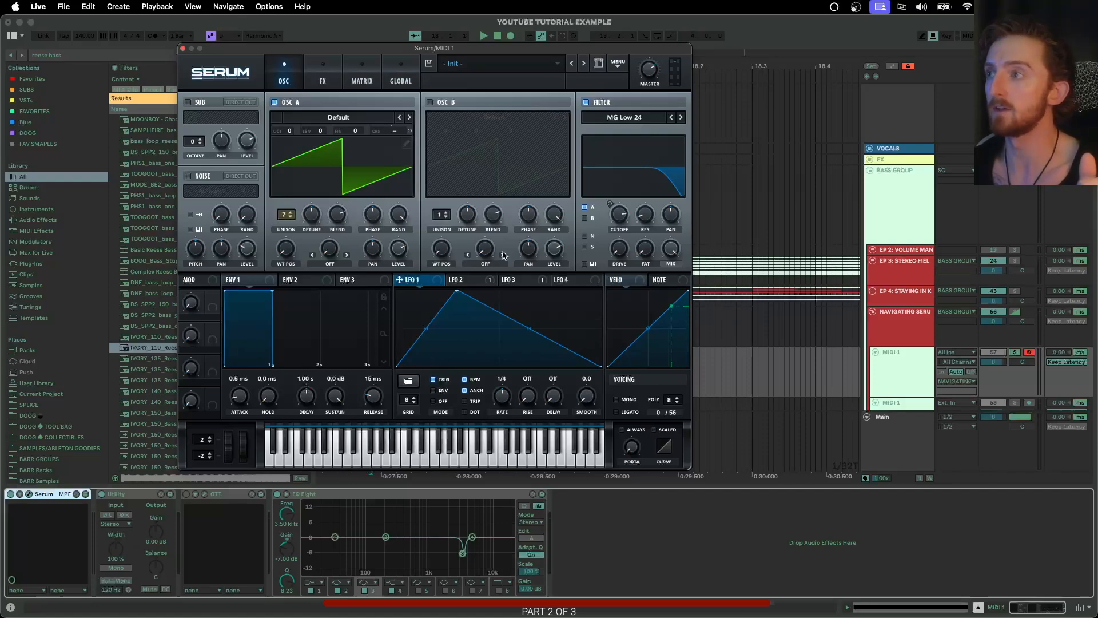
{"action": "left_click", "coordinate": [183, 49]}
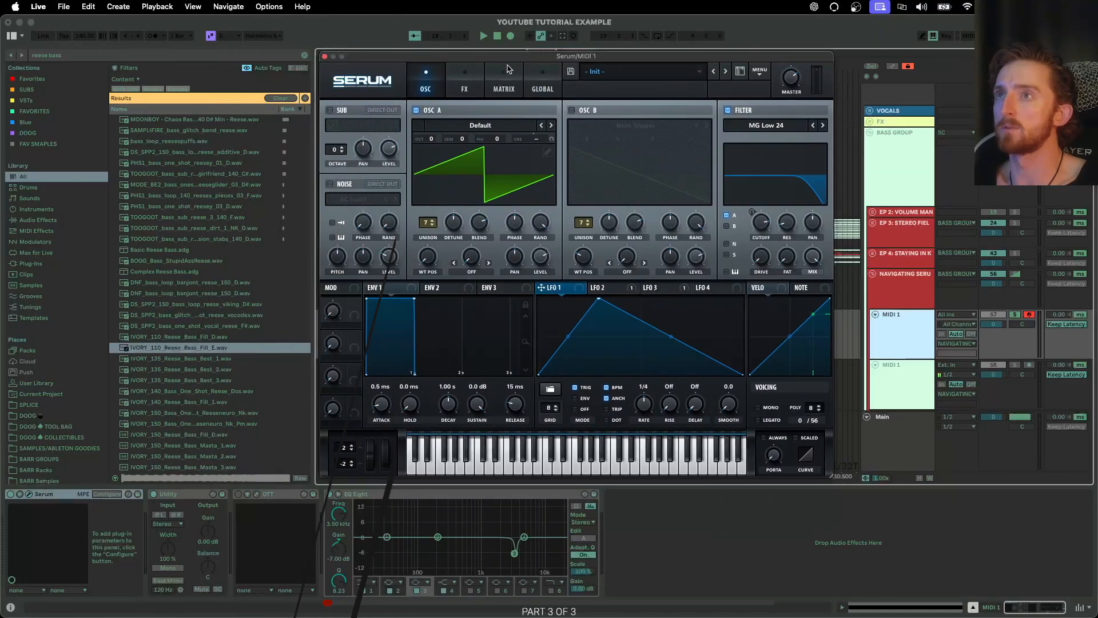
Step: Try saving the Serum patch as DGASDFSDF in the User presets folder, and cancel the save
{"action": "left_click_drag", "start_coordinate": [504, 59], "coordinate": [369, 62]}
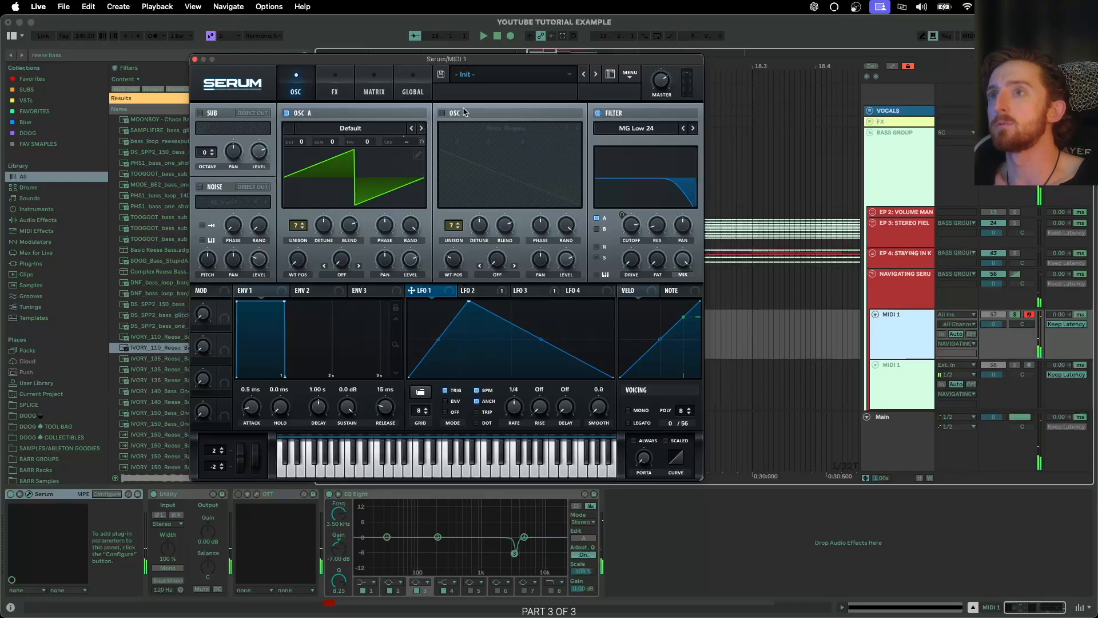
{"action": "left_click", "coordinate": [441, 75]}
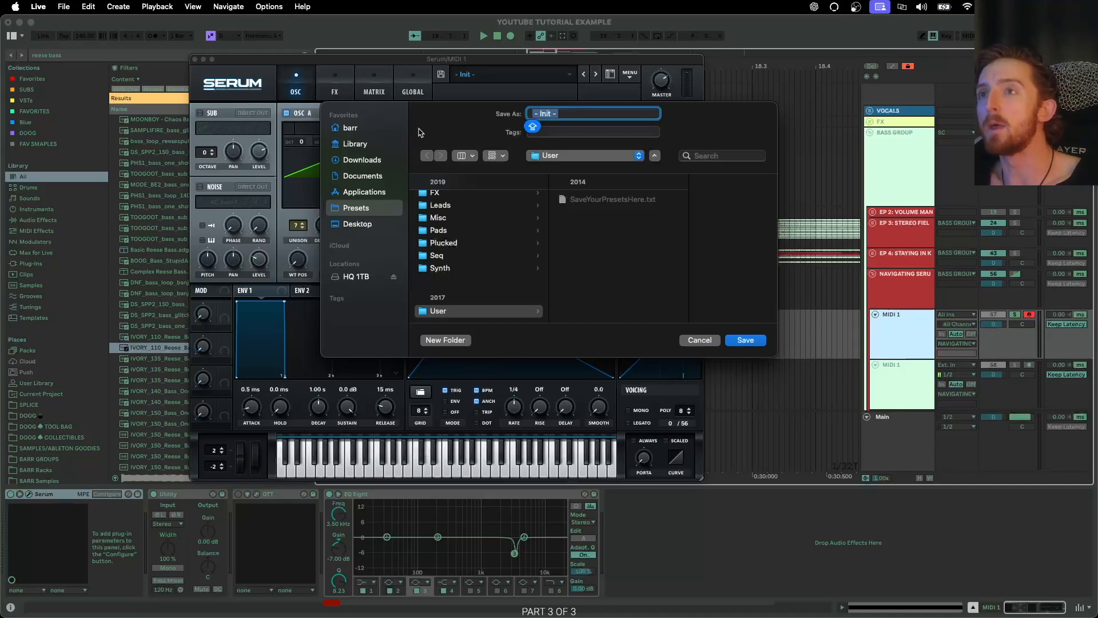
{"action": "type", "text": "DGASDFSDF"}
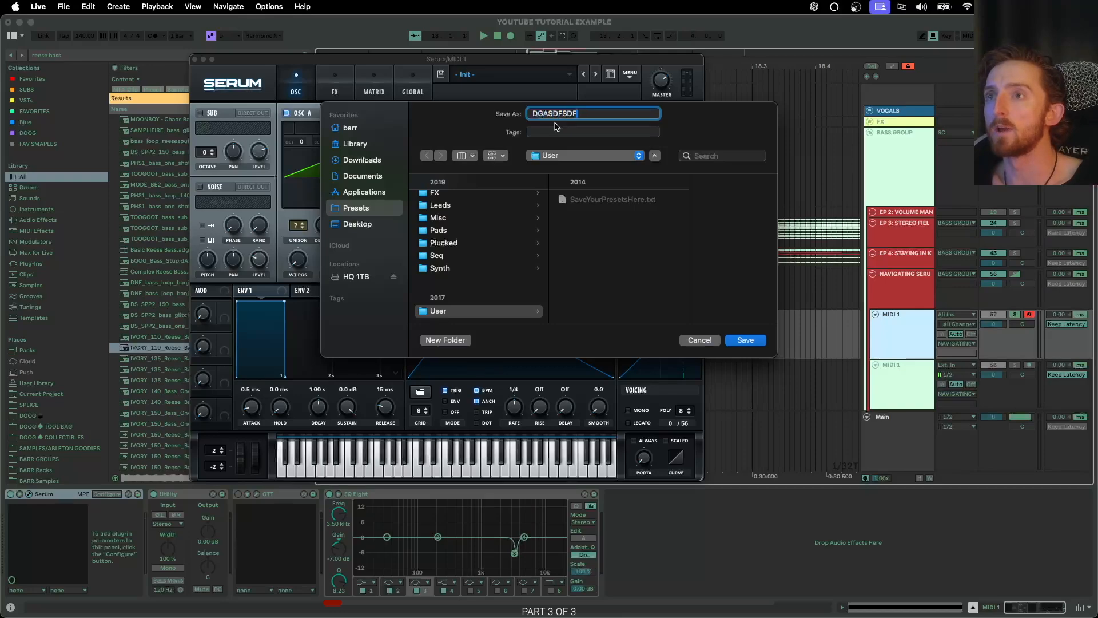
{"action": "scroll", "coordinate": [481, 275], "scroll_direction": "down", "scroll_amount": 1}
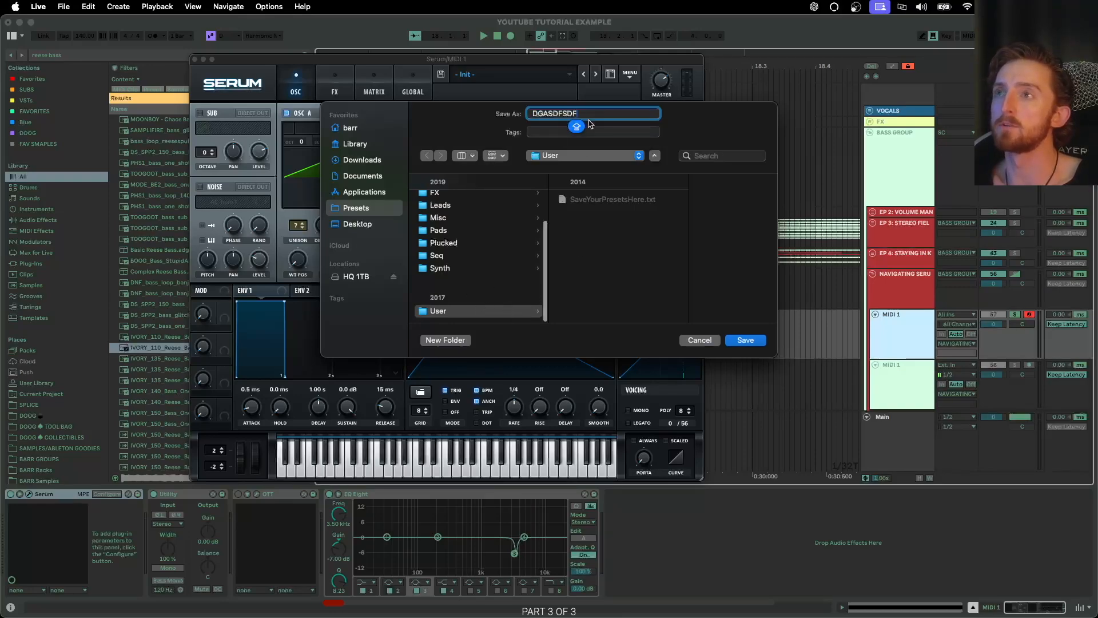
{"action": "left_click", "coordinate": [698, 342]}
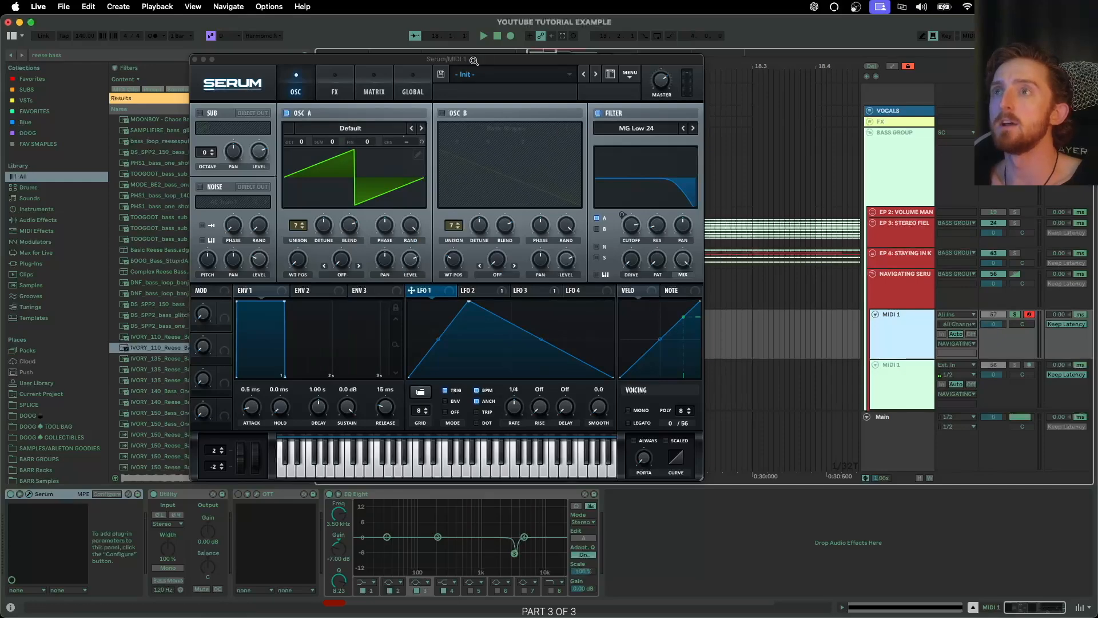
Step: Bring up Serum's preset save dialog again to show the User folder, and cancel it without saving
{"action": "left_click_drag", "start_coordinate": [469, 62], "coordinate": [478, 72]}
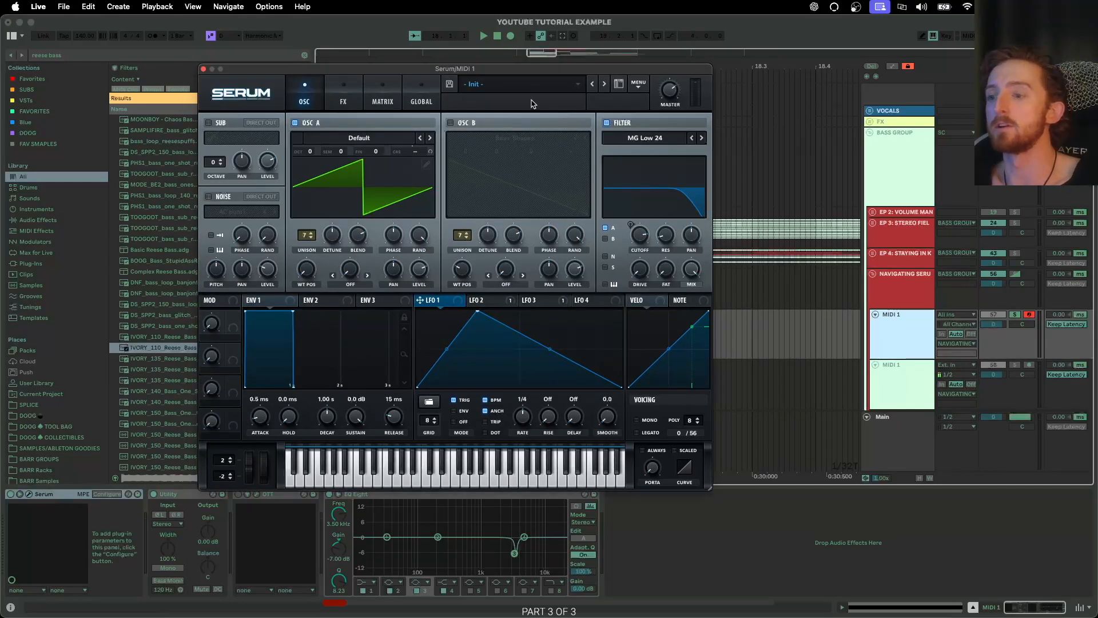
{"action": "left_click", "coordinate": [450, 85]}
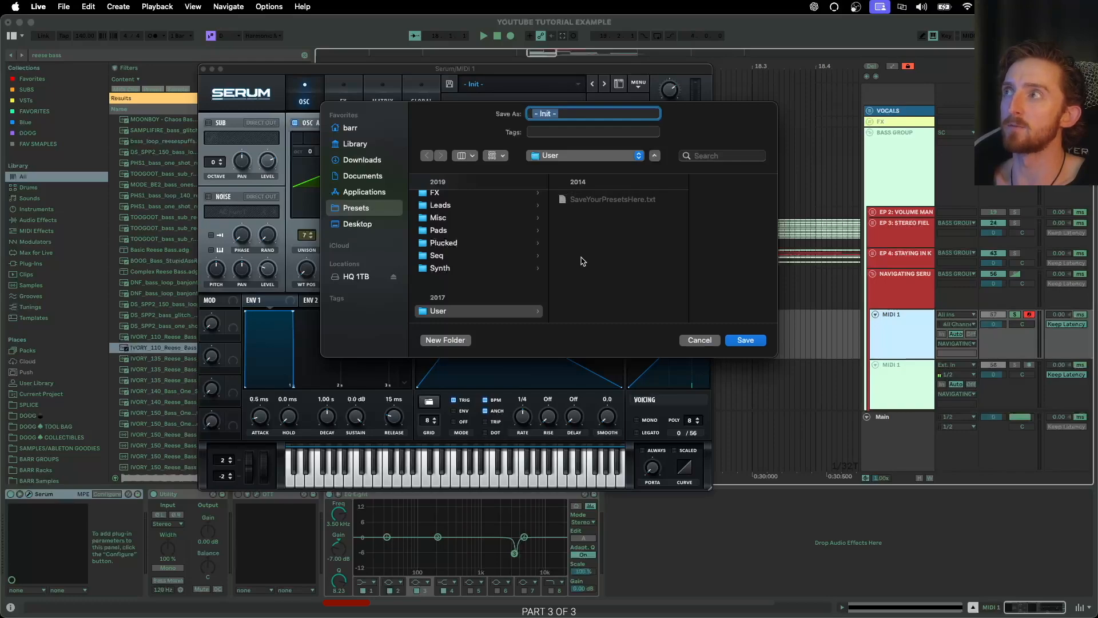
{"action": "left_click", "coordinate": [695, 340]}
{"action": "left_click_drag", "start_coordinate": [566, 73], "coordinate": [594, 88]}
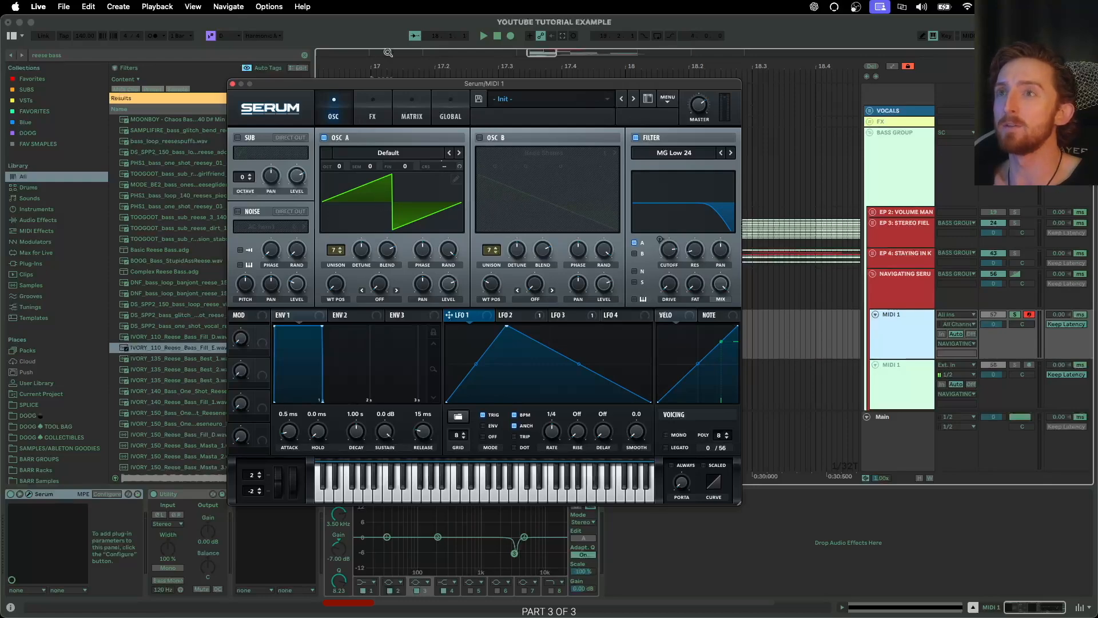
Step: Show Serum's effects rack and assign Macro 1 to the phaser's mix
{"action": "left_click_drag", "start_coordinate": [382, 88], "coordinate": [348, 61]}
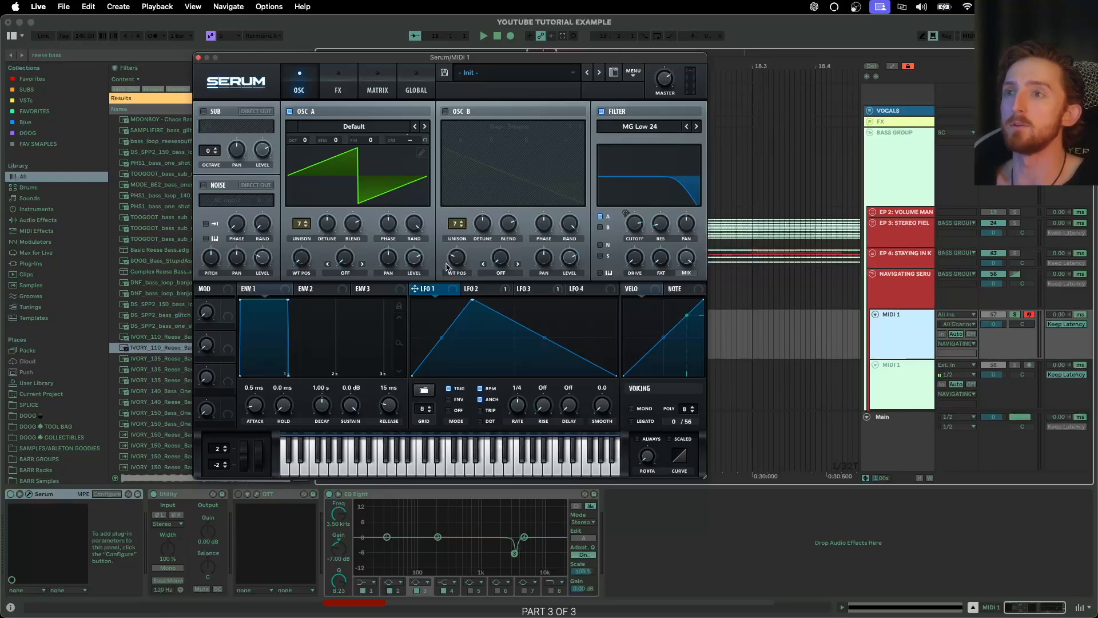
{"action": "left_click", "coordinate": [339, 91]}
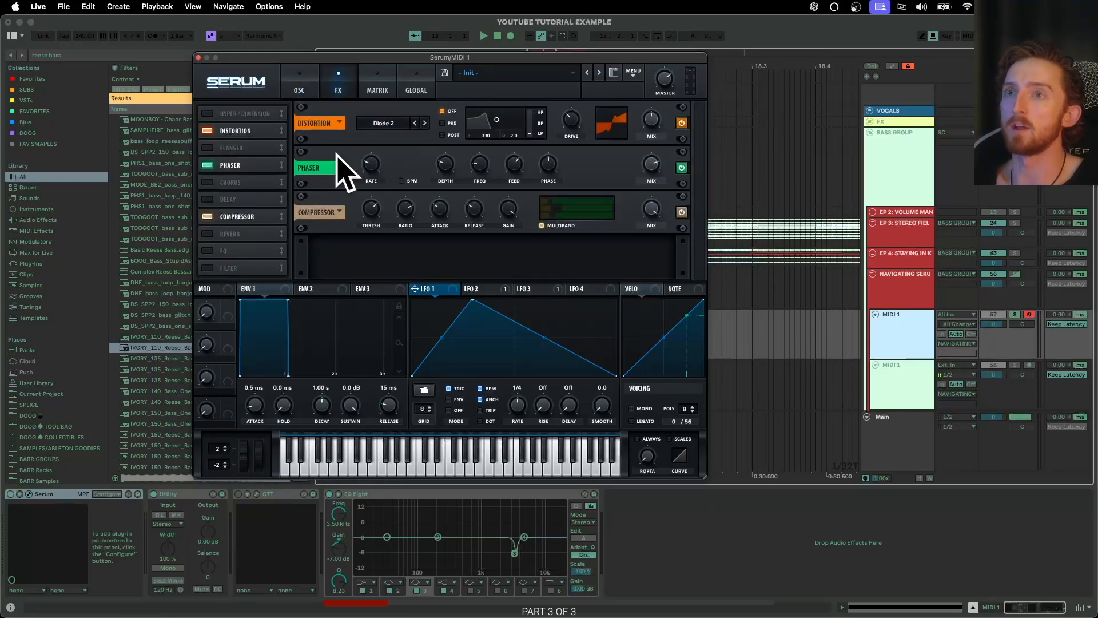
{"action": "mouse_move", "coordinate": [652, 173]}
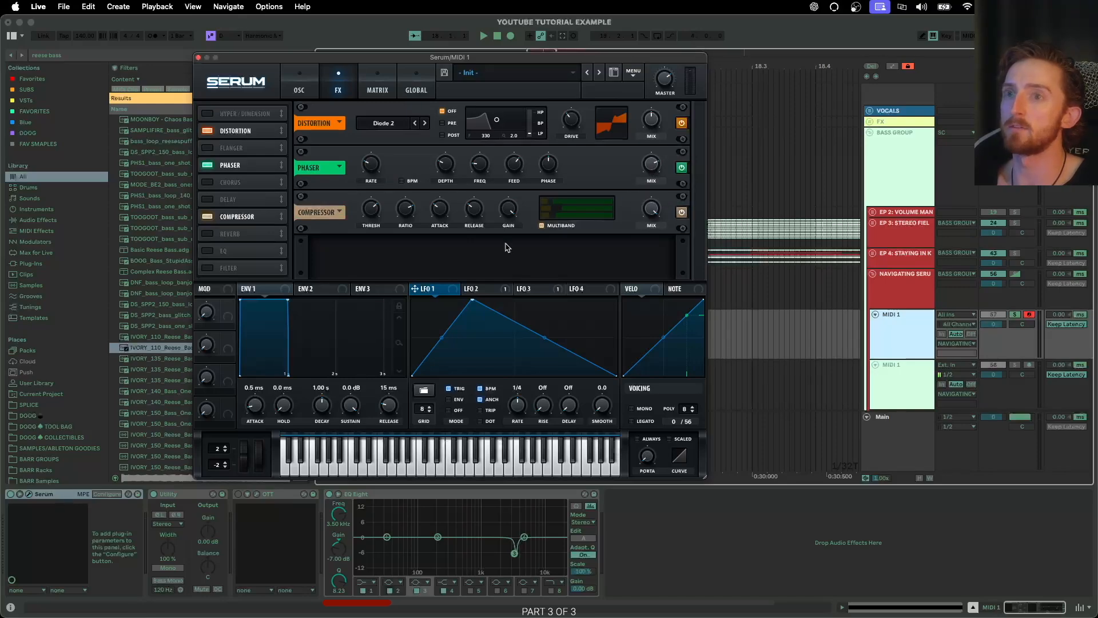
{"action": "left_click_drag", "start_coordinate": [228, 317], "coordinate": [652, 170]}
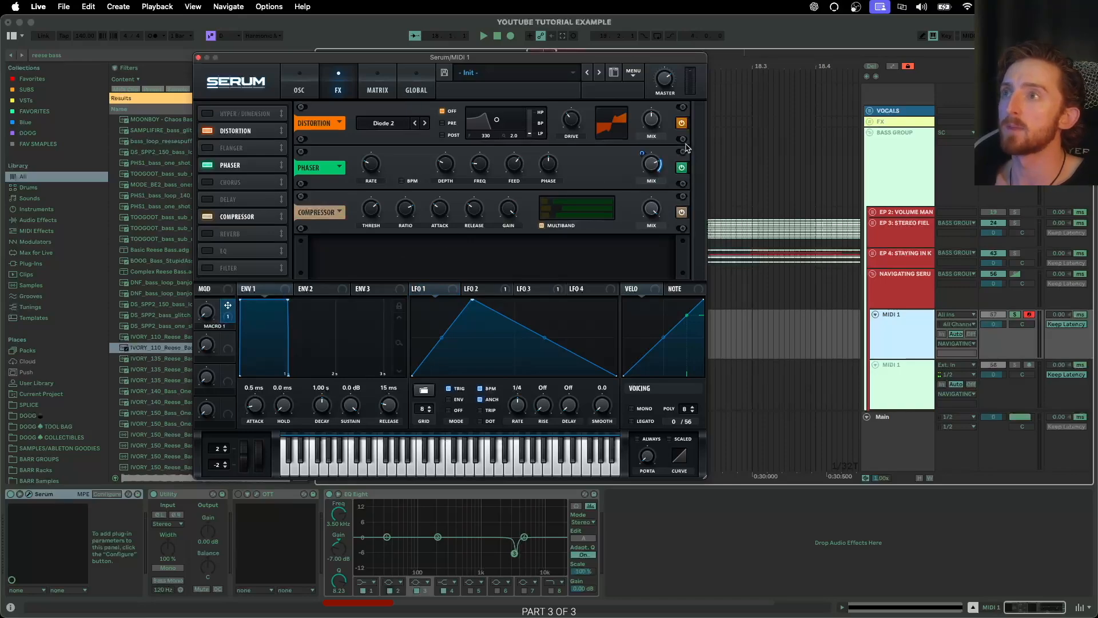
Step: Audition the phaser mix by sweeping Macro 1, and remove all modulators from the phaser's mix
{"action": "mouse_move", "coordinate": [643, 147]}
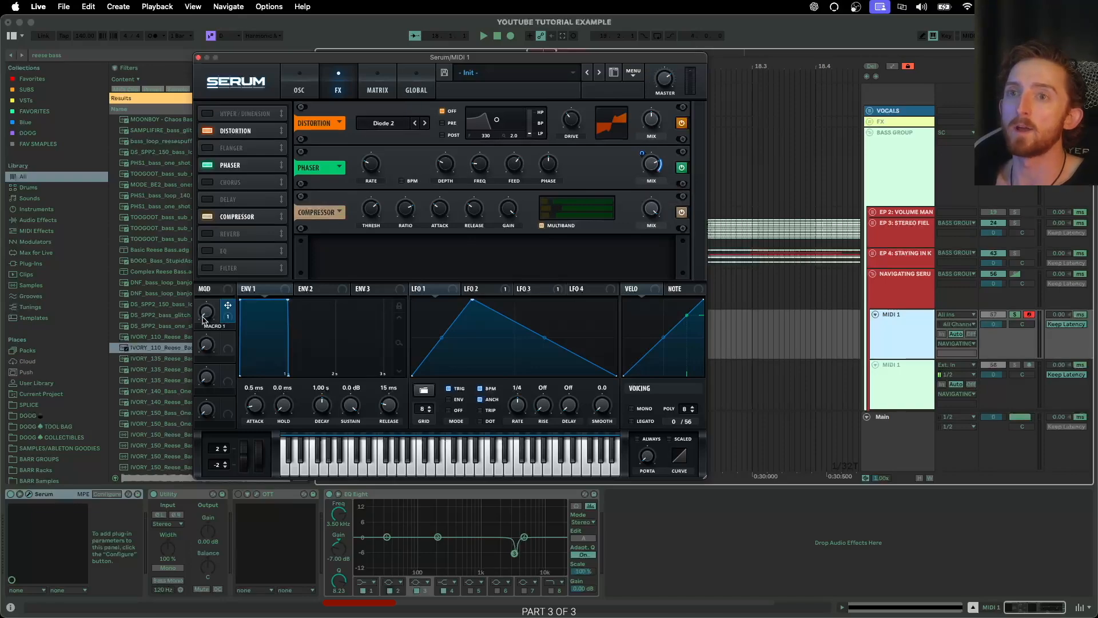
{"action": "left_click_drag", "start_coordinate": [204, 319], "coordinate": [207, 311]}
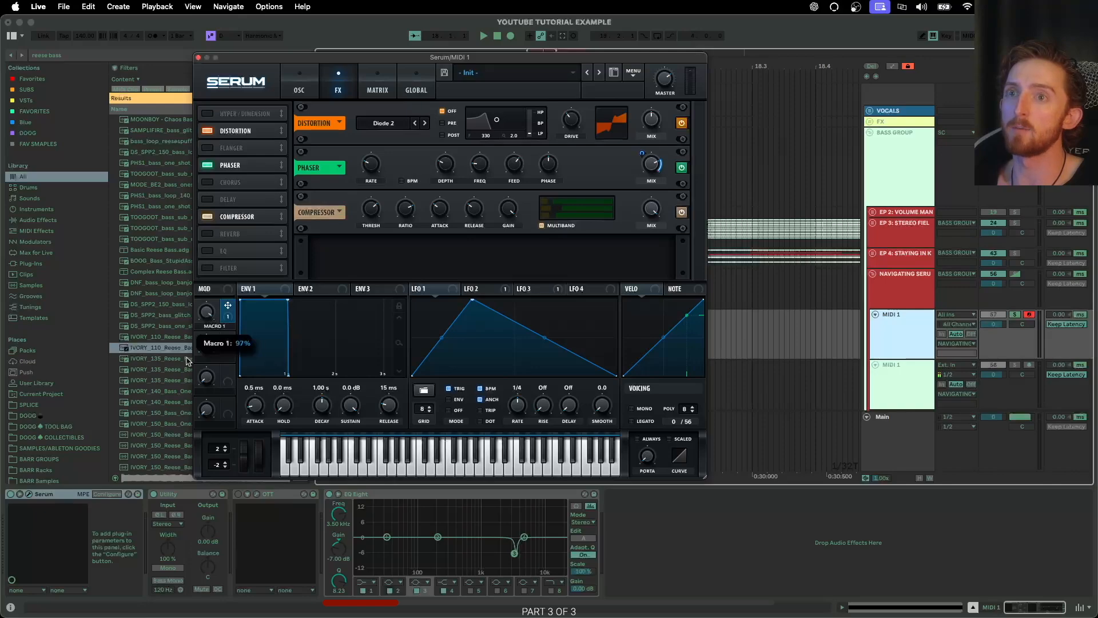
{"action": "left_click_drag", "start_coordinate": [205, 314], "coordinate": [198, 371]}
{"action": "right_click", "coordinate": [648, 158]}
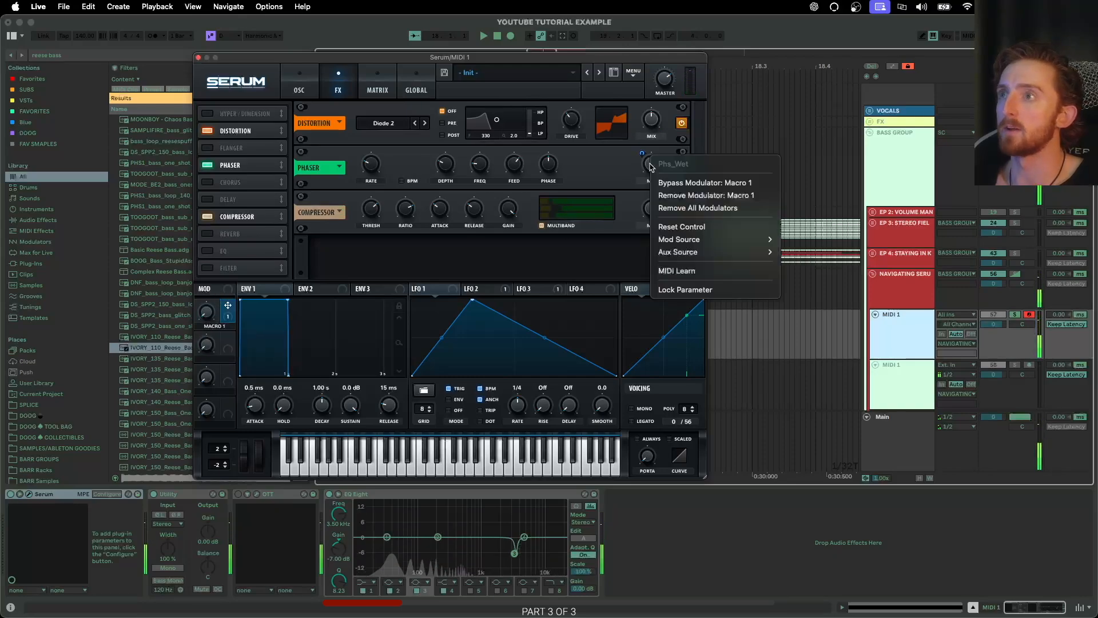
{"action": "left_click", "coordinate": [672, 209]}
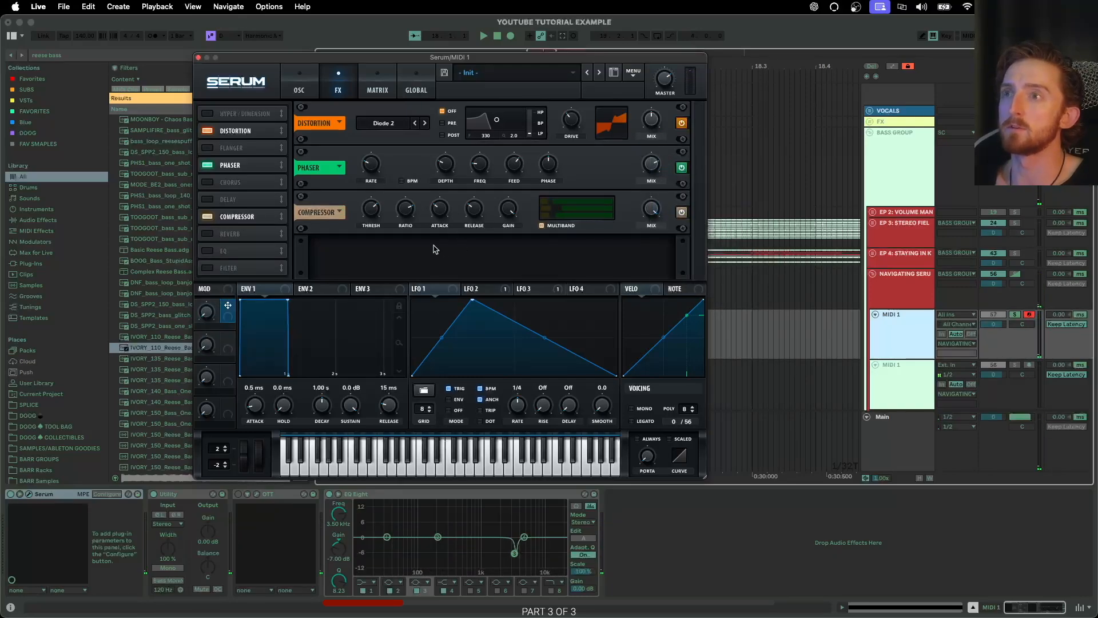
Step: Try Macro 1 on the compressor's gain, adjust its modulation amount, sweep the macro, and remove the assignment
{"action": "left_click_drag", "start_coordinate": [228, 313], "coordinate": [510, 213]}
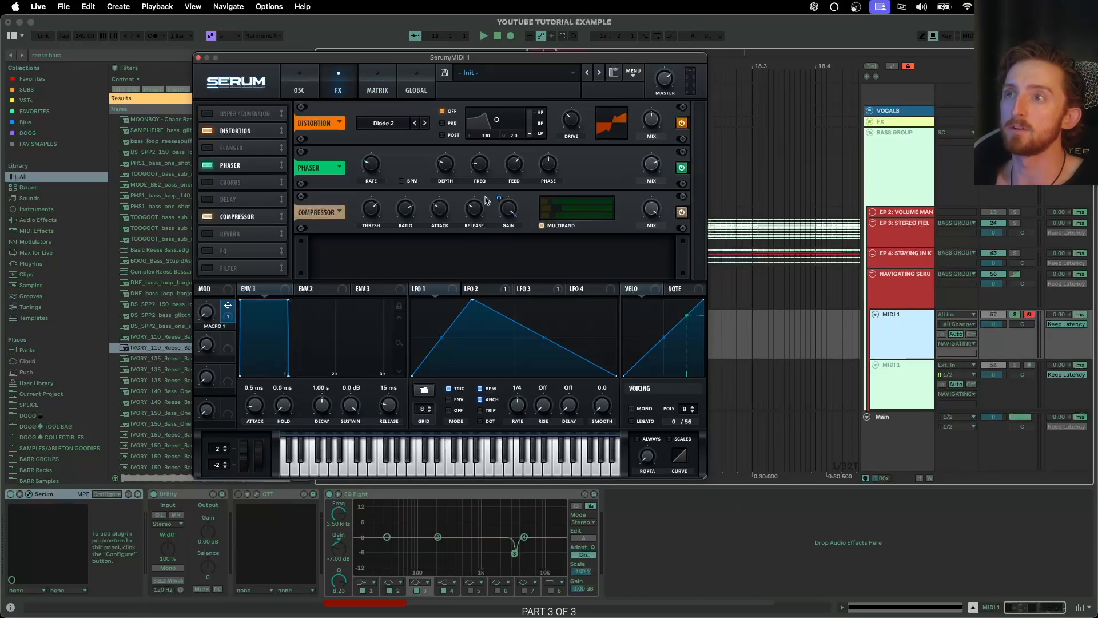
{"action": "mouse_move", "coordinate": [499, 198]}
{"action": "left_click_drag", "start_coordinate": [493, 262], "coordinate": [492, 270]}
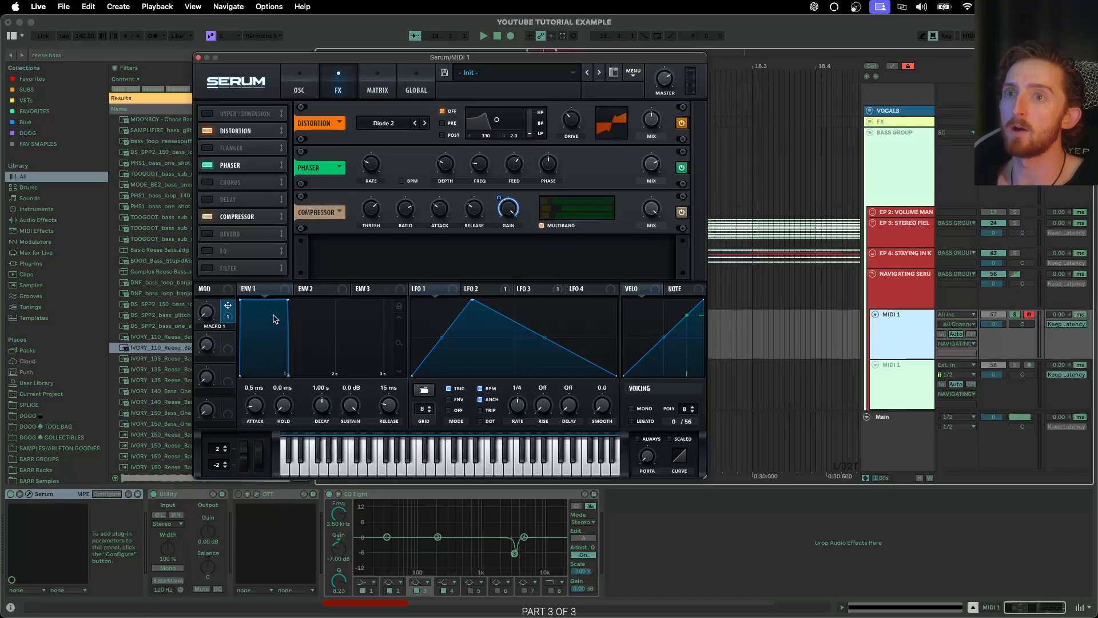
{"action": "mouse_move", "coordinate": [207, 320]}
{"action": "left_mouse_down"}
{"action": "mouse_move", "coordinate": [223, 265]}
{"action": "mouse_move", "coordinate": [241, 250]}
{"action": "mouse_move", "coordinate": [212, 334]}
{"action": "left_mouse_up"}
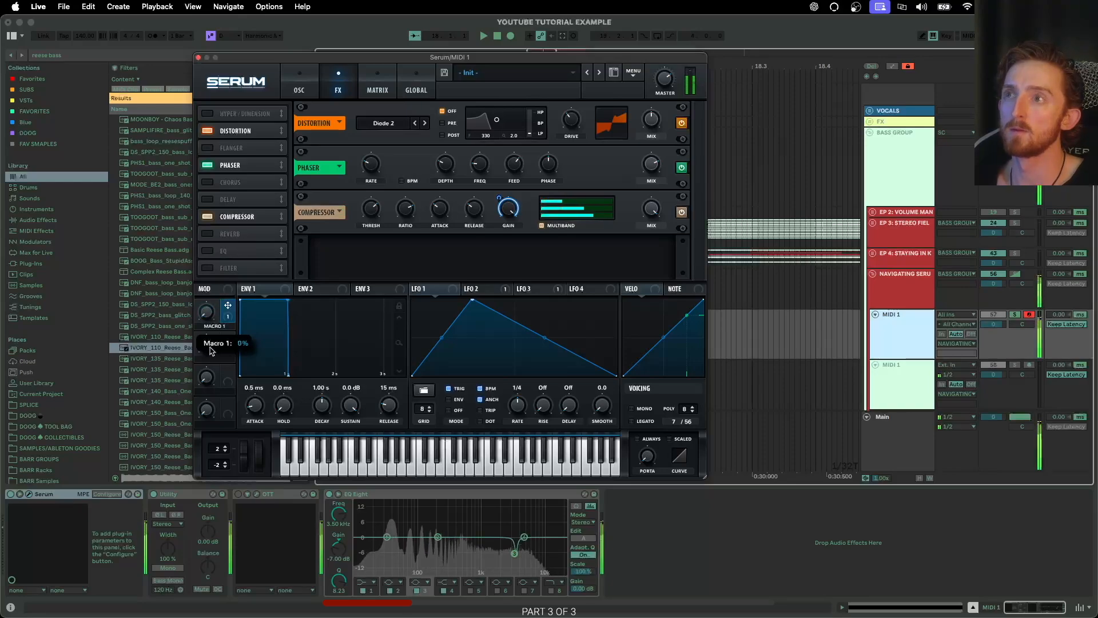
{"action": "right_click", "coordinate": [505, 214]}
{"action": "left_click", "coordinate": [564, 253]}
Step: Try Macro 1 on the phaser's frequency with a modulation amount of 45, and sweep the macro to hear it
{"action": "left_click_drag", "start_coordinate": [338, 61], "coordinate": [362, 58]}
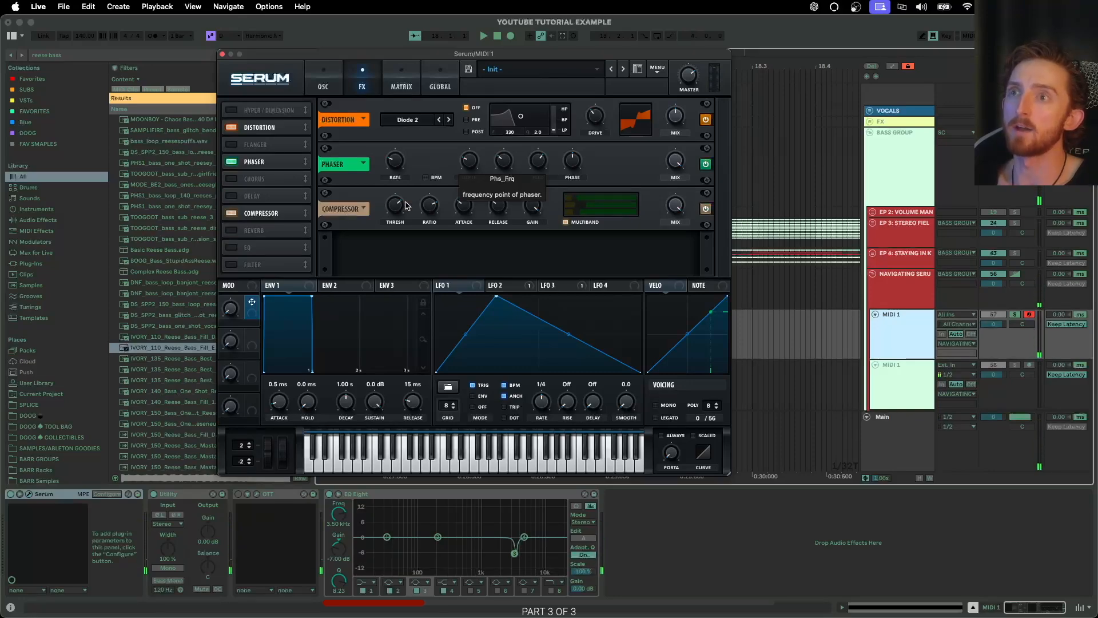
{"action": "left_click_drag", "start_coordinate": [252, 304], "coordinate": [503, 167]}
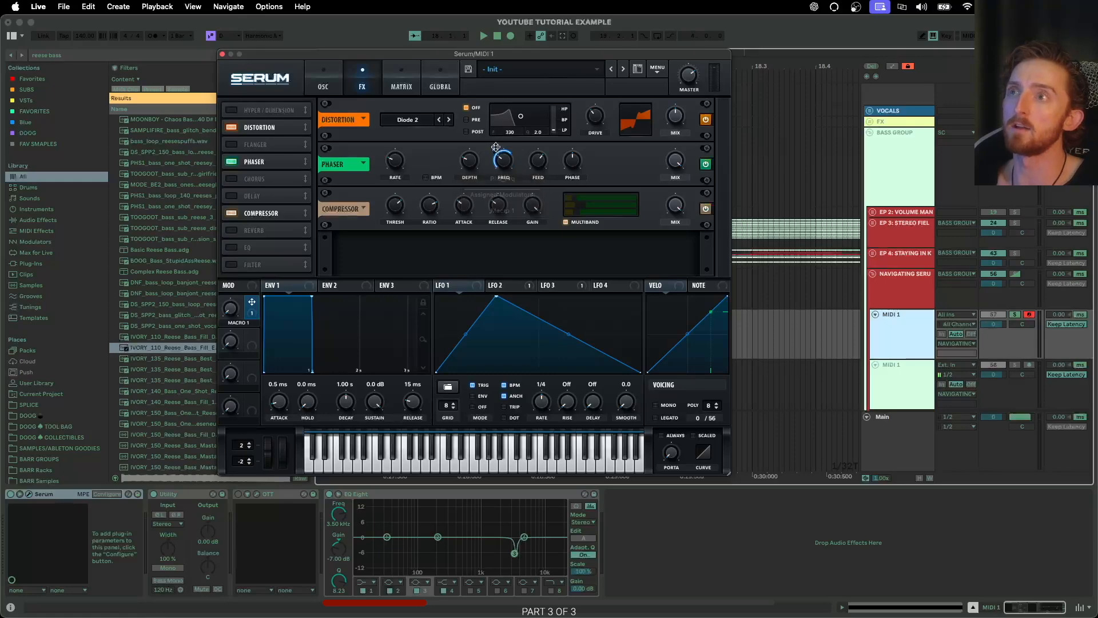
{"action": "left_click_drag", "start_coordinate": [494, 150], "coordinate": [491, 164]}
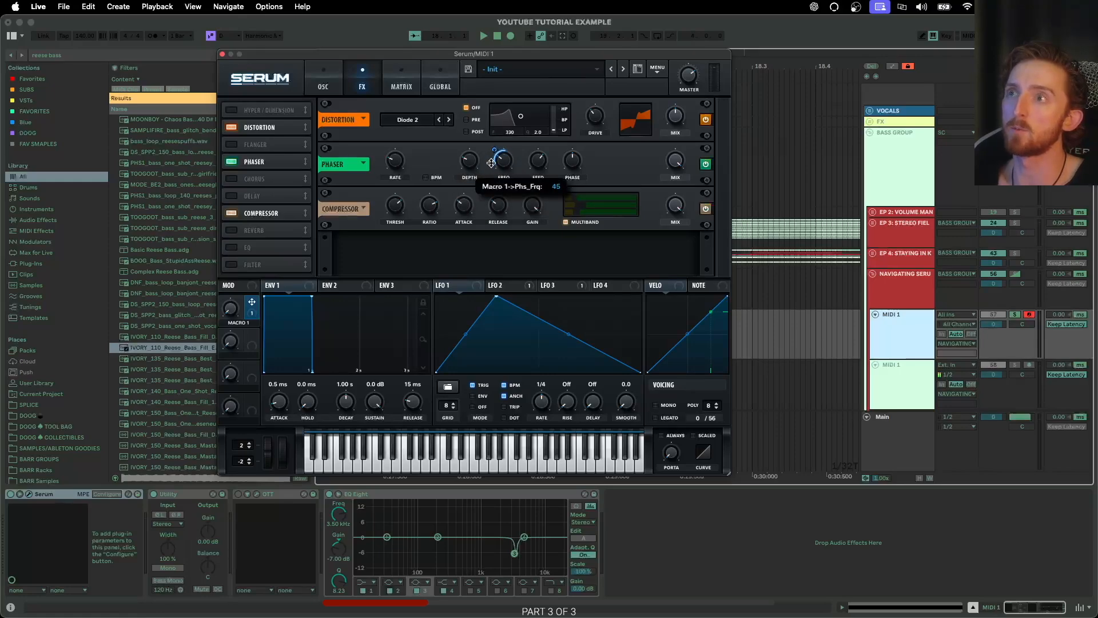
{"action": "mouse_move", "coordinate": [231, 314]}
{"action": "left_mouse_down"}
{"action": "mouse_move", "coordinate": [238, 290]}
{"action": "mouse_move", "coordinate": [230, 316]}
{"action": "left_mouse_up"}
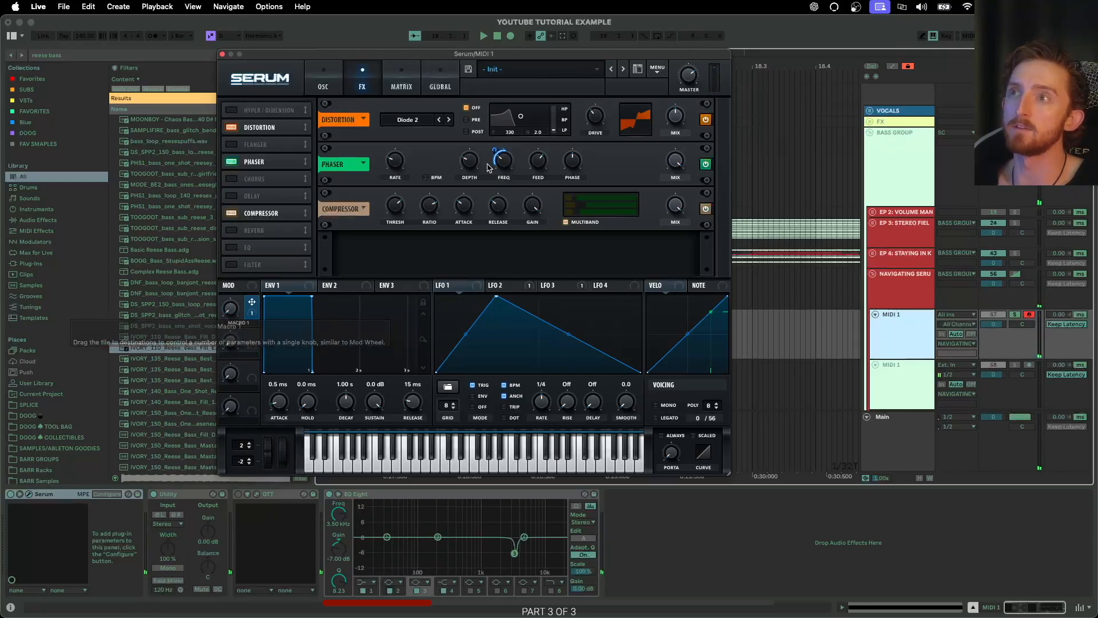
{"action": "left_click_drag", "start_coordinate": [231, 313], "coordinate": [248, 276]}
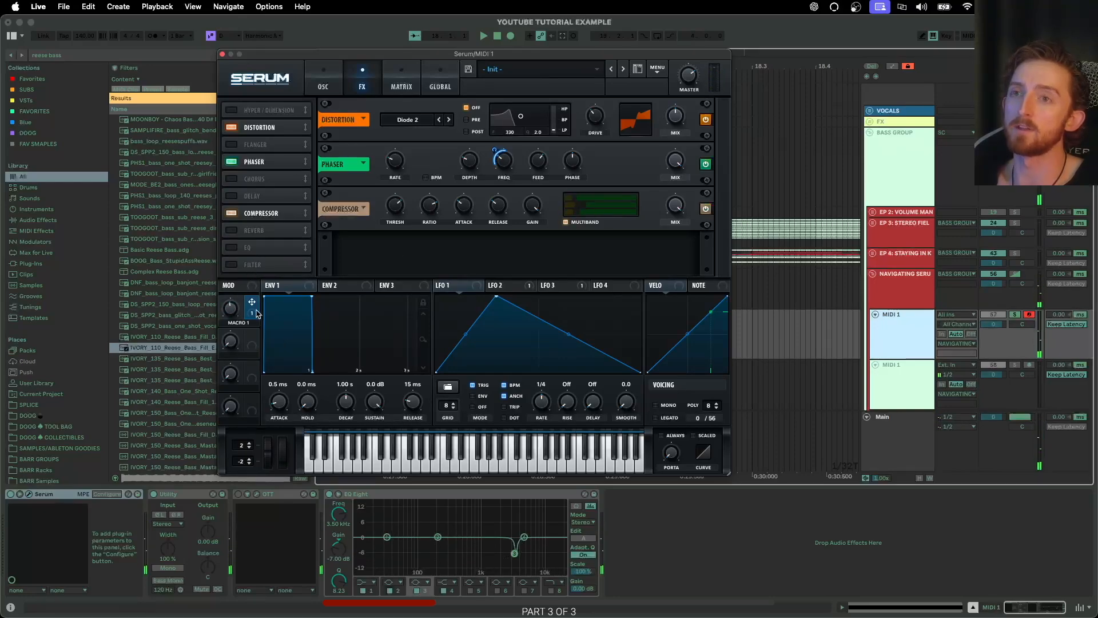
{"action": "left_click_drag", "start_coordinate": [232, 313], "coordinate": [237, 303]}
Step: Clear all modulators from the phaser's frequency and reassign Macro 1 to it with a modulation amount of 64
{"action": "right_click", "coordinate": [502, 159]}
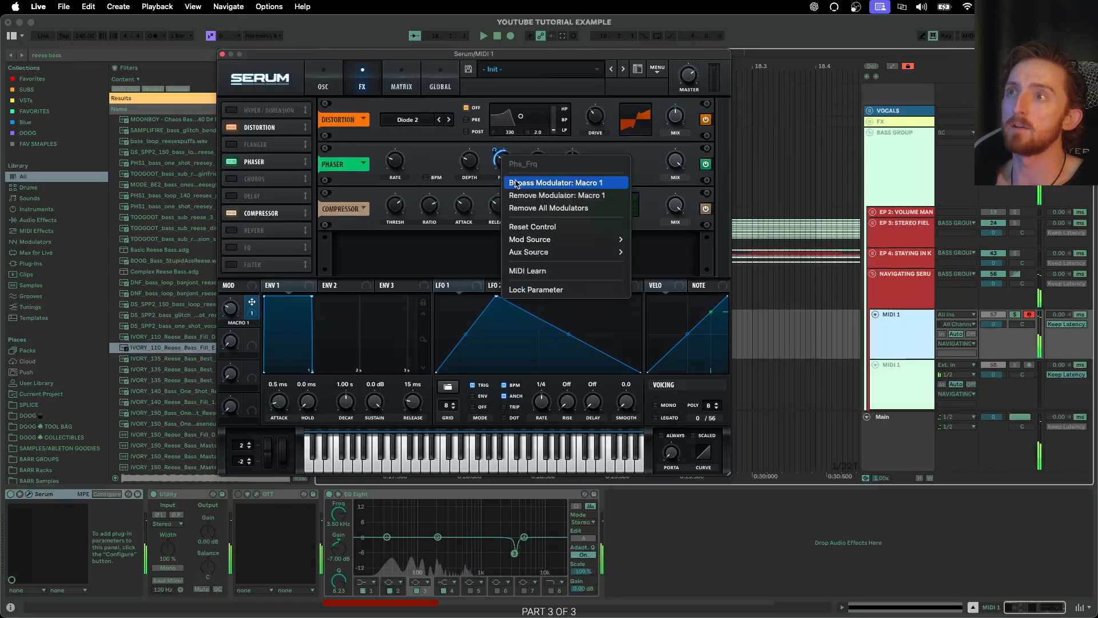
{"action": "left_click", "coordinate": [538, 208]}
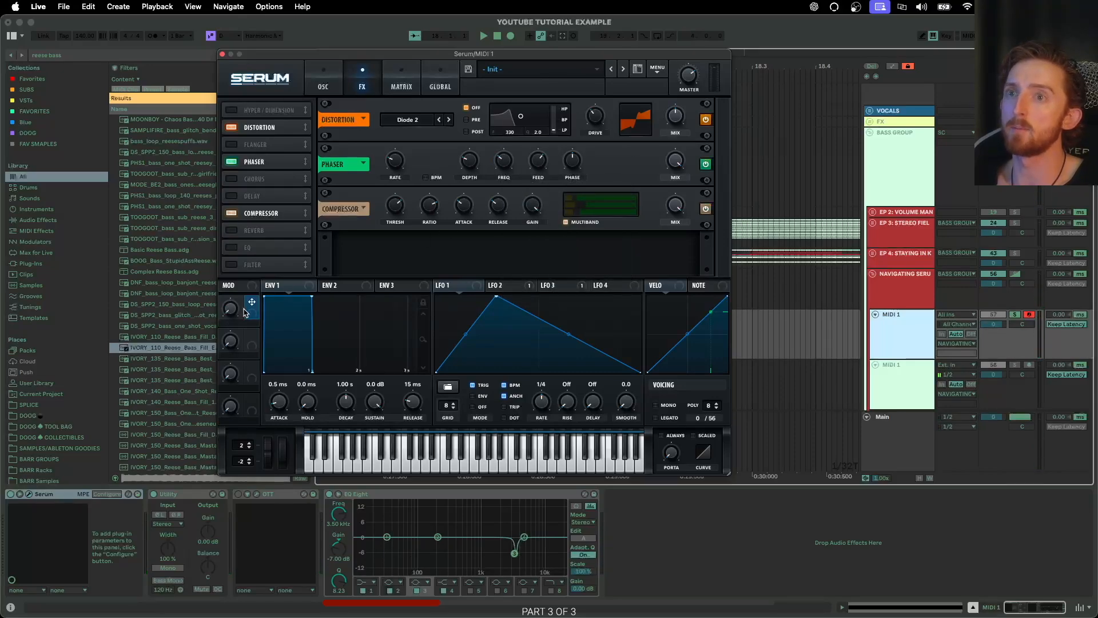
{"action": "mouse_move", "coordinate": [495, 154]}
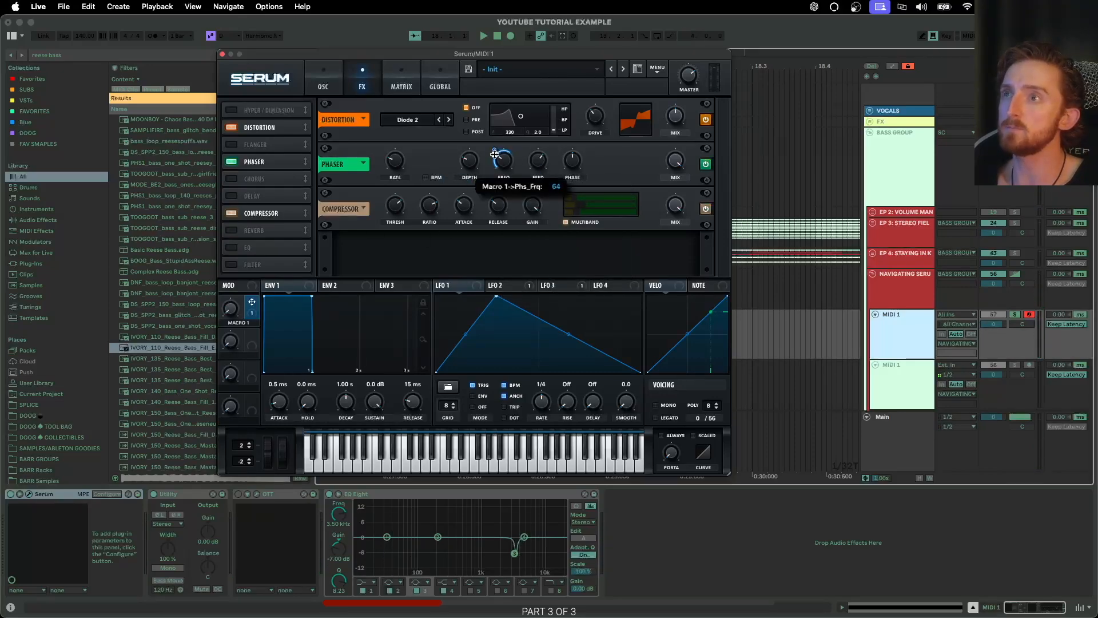
Step: Move the Serum window clear of the device chain and add Macro 1 to the Serum device's configured parameters
{"action": "left_click_drag", "start_coordinate": [338, 57], "coordinate": [519, 24]}
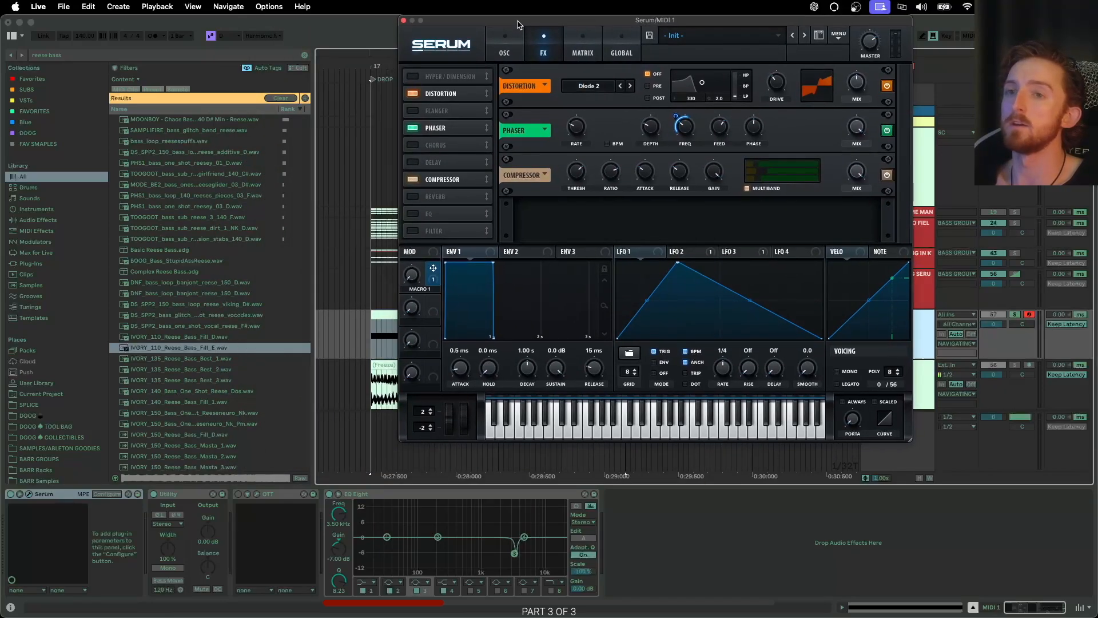
{"action": "left_click", "coordinate": [57, 499]}
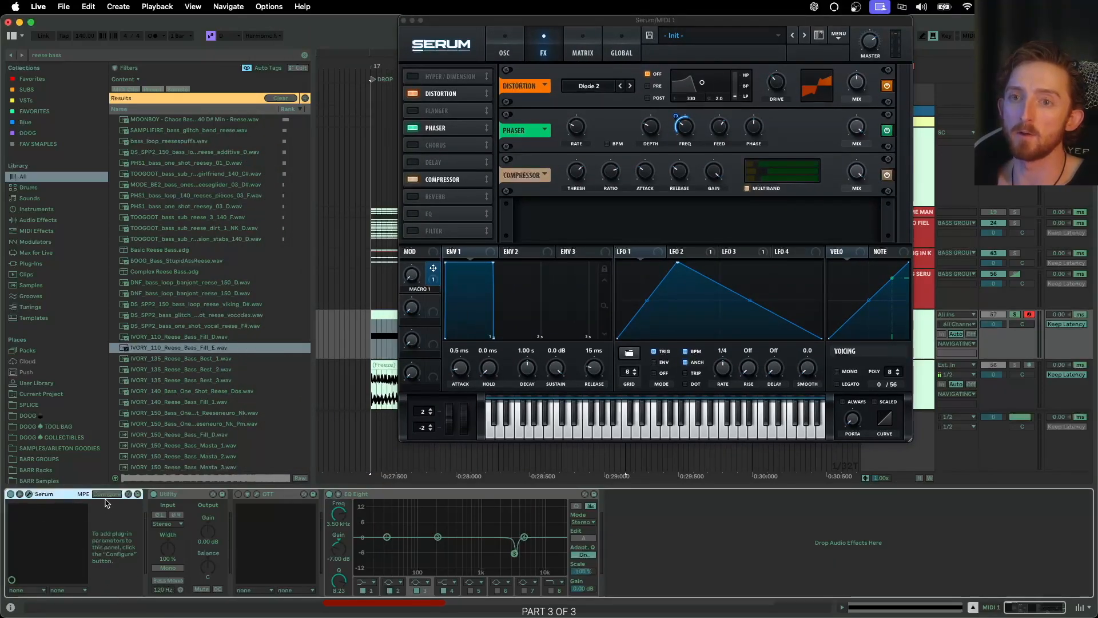
{"action": "left_click", "coordinate": [107, 494]}
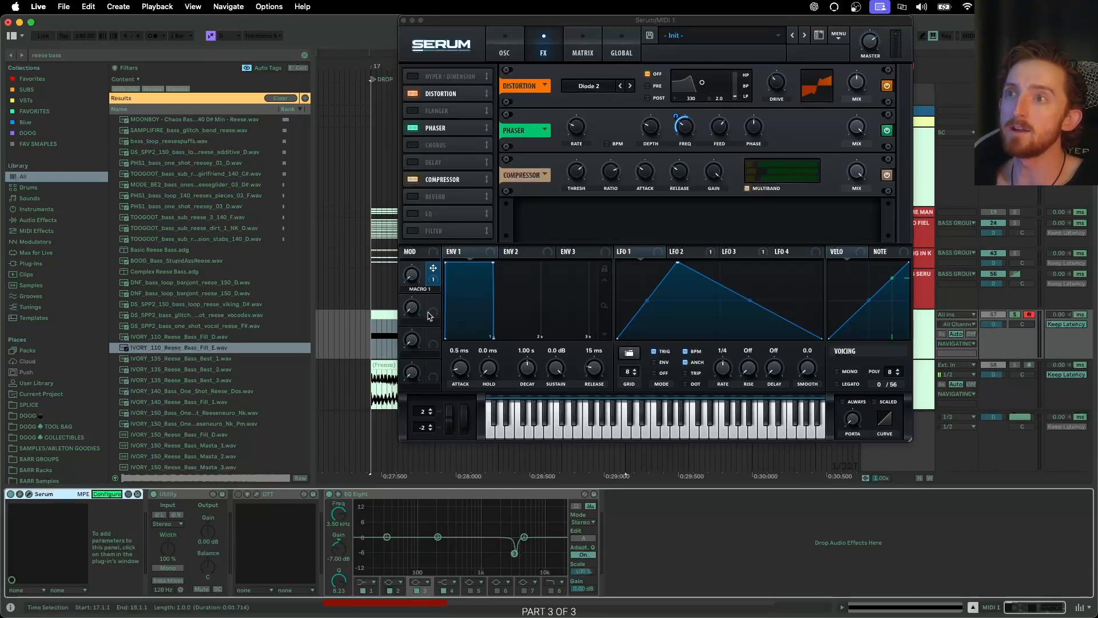
{"action": "left_click", "coordinate": [505, 49]}
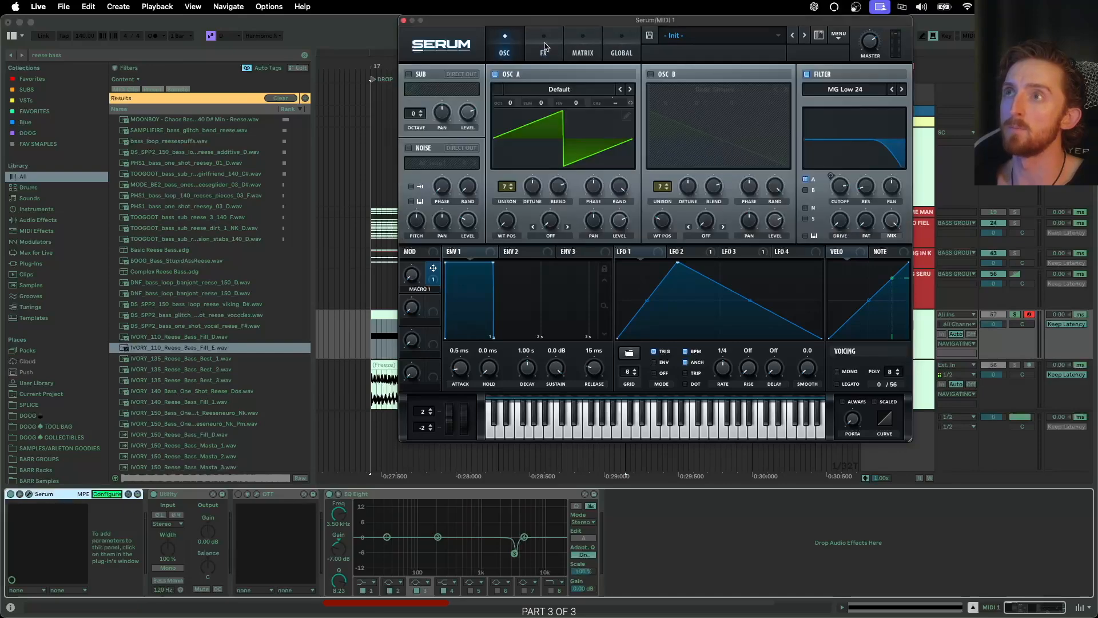
{"action": "left_click", "coordinate": [544, 48]}
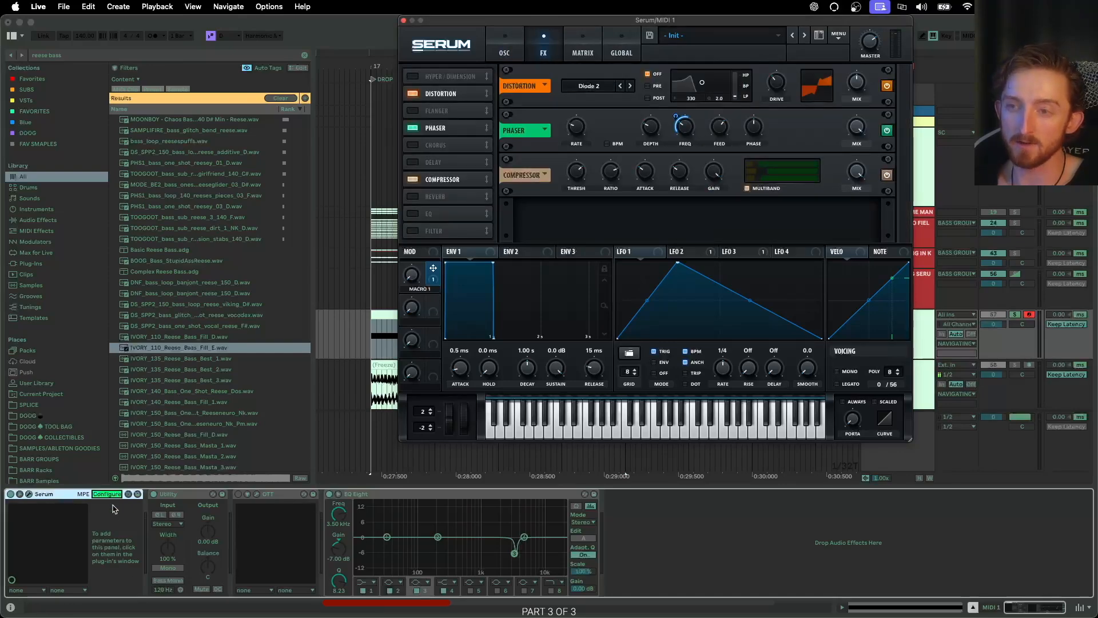
{"action": "left_click", "coordinate": [413, 276]}
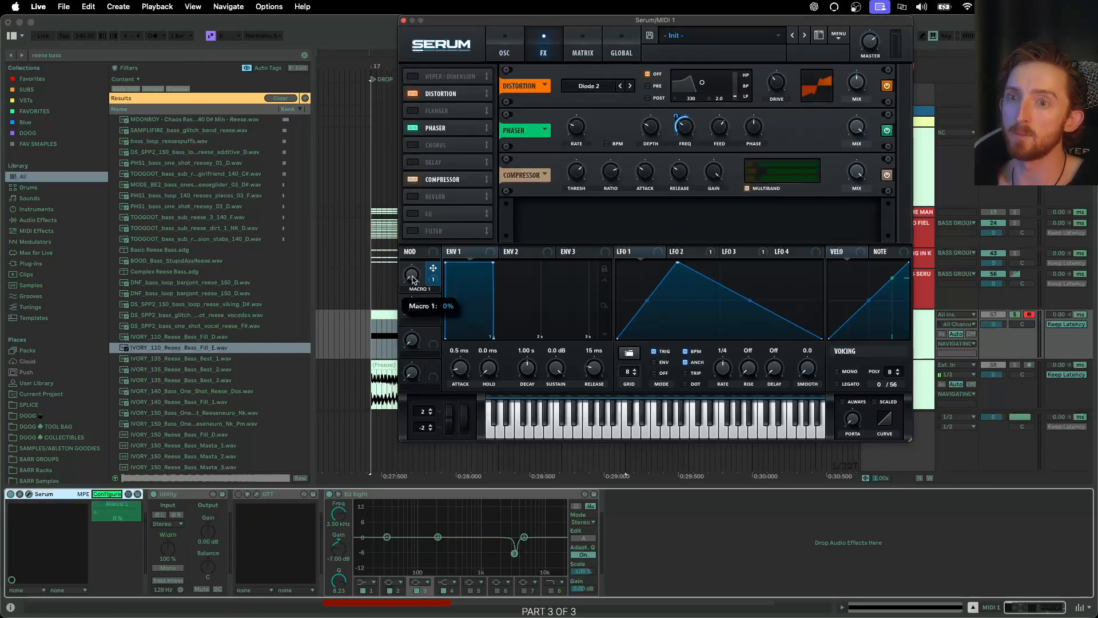
{"action": "left_click", "coordinate": [105, 494]}
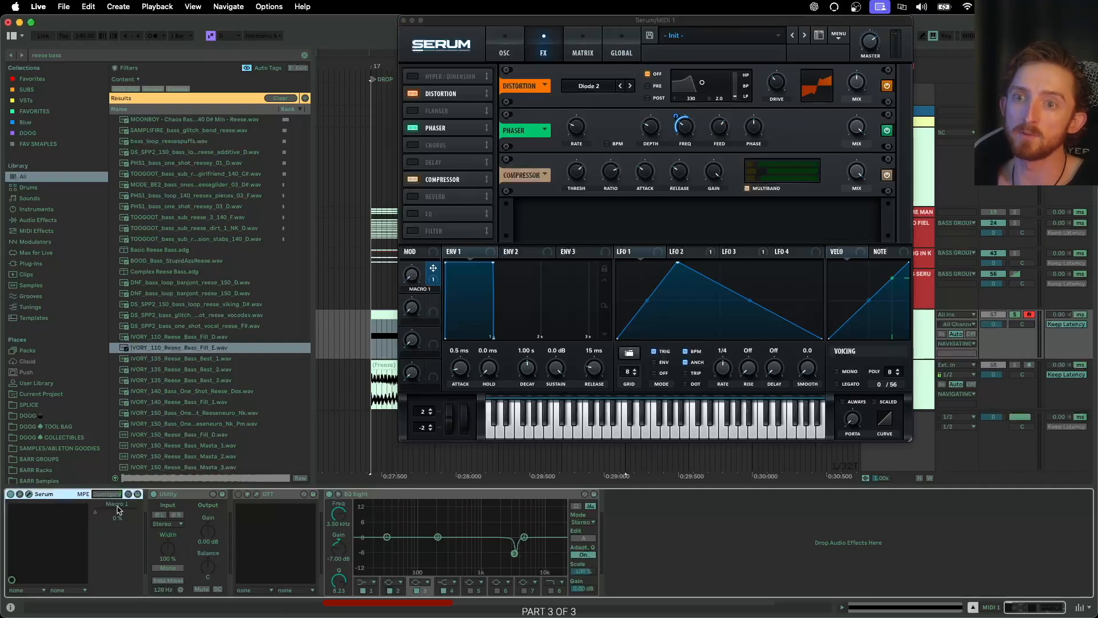
Step: Rename Macro 1 in Serum to "PASHER FREQ."
{"action": "left_click", "coordinate": [430, 292]}
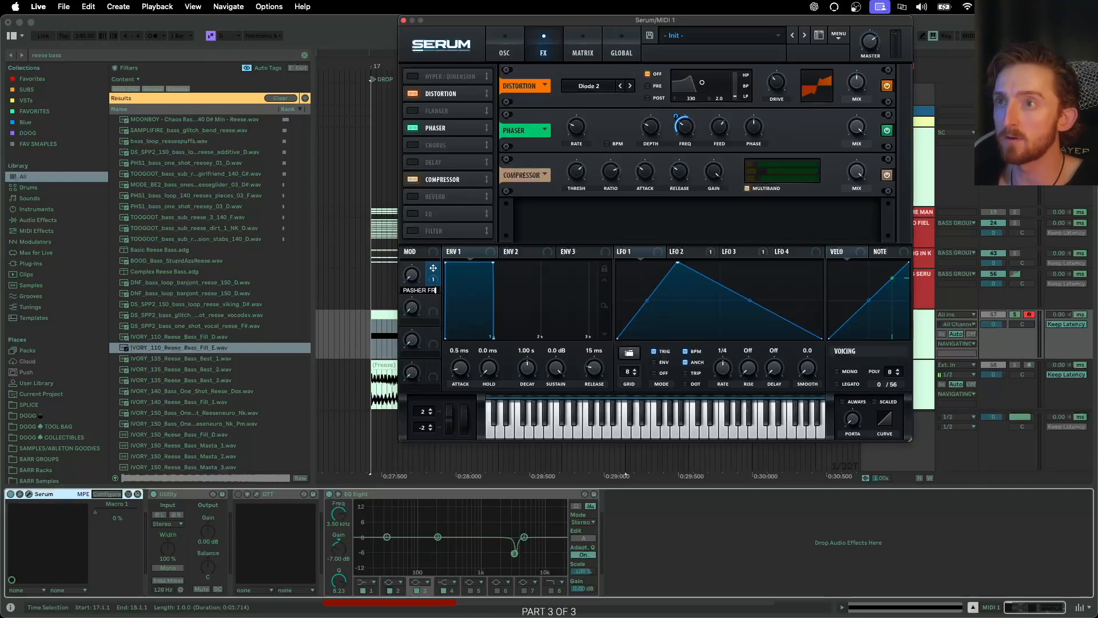
{"action": "key", "text": "Caps_Lock"}
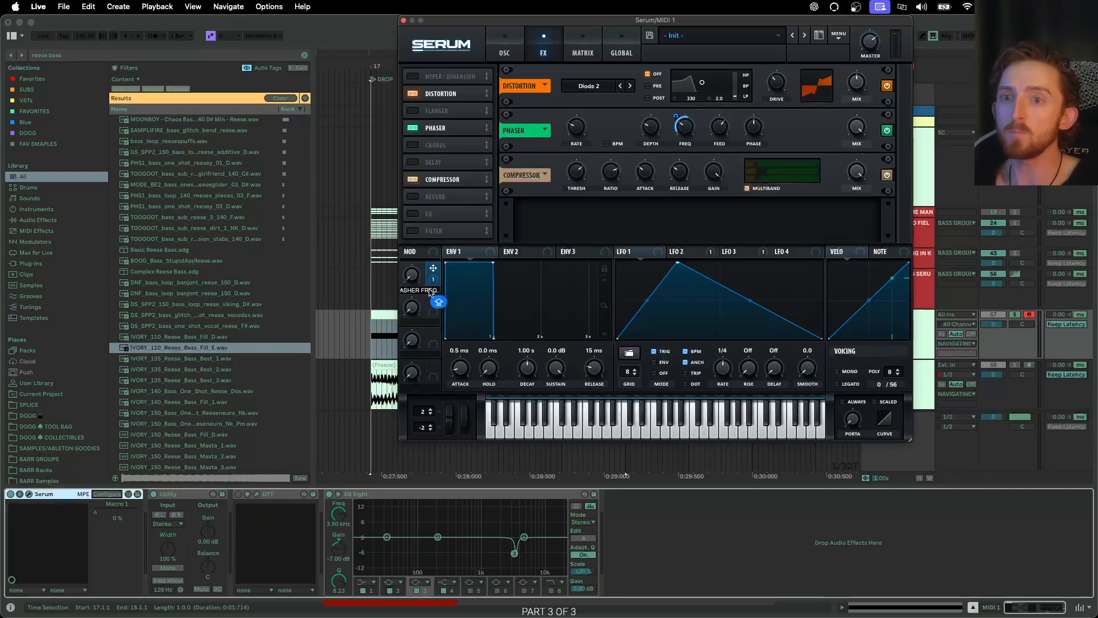
{"action": "key", "text": "Return"}
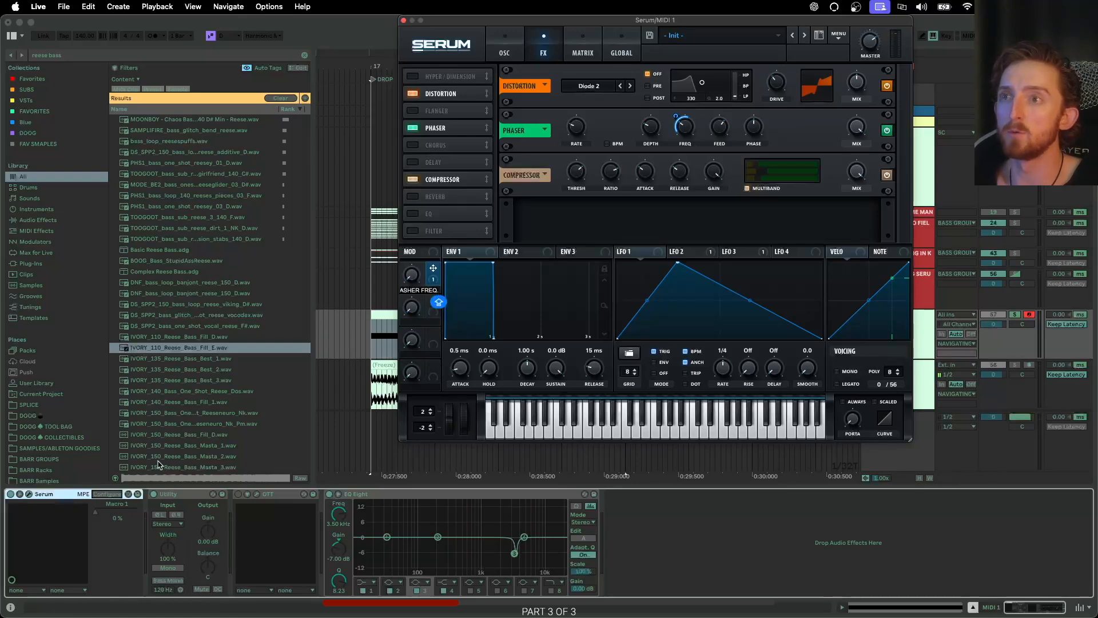
{"action": "left_click", "coordinate": [116, 536]}
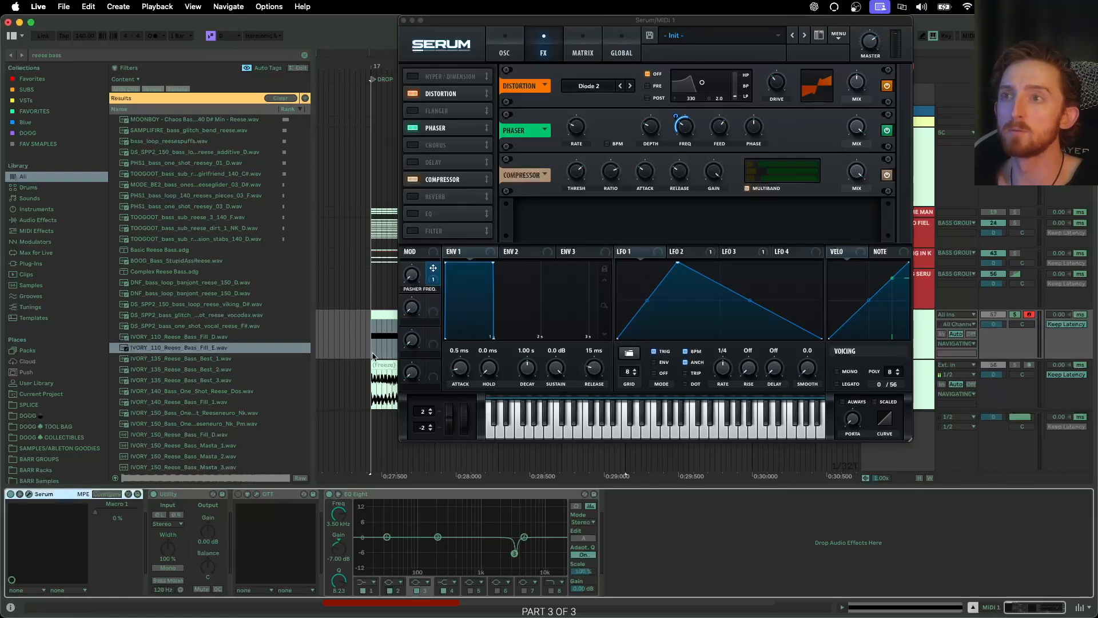
Step: Try to update the macro's entry in the Serum device's configured parameters with its new name
{"action": "left_click", "coordinate": [108, 495]}
{"action": "left_click", "coordinate": [409, 280]}
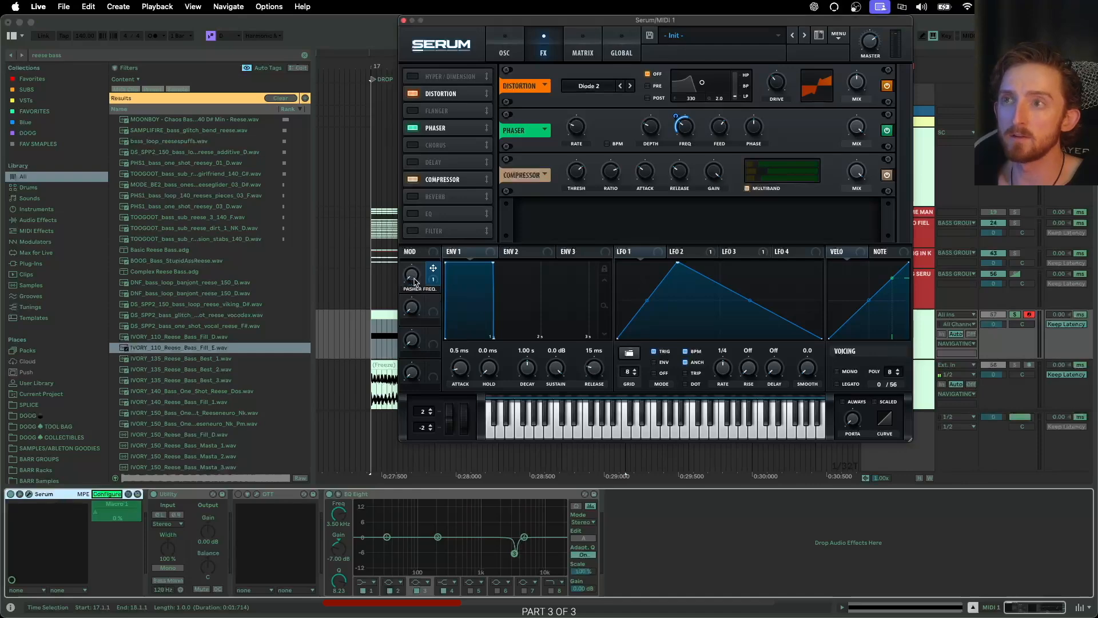
{"action": "left_click", "coordinate": [109, 496]}
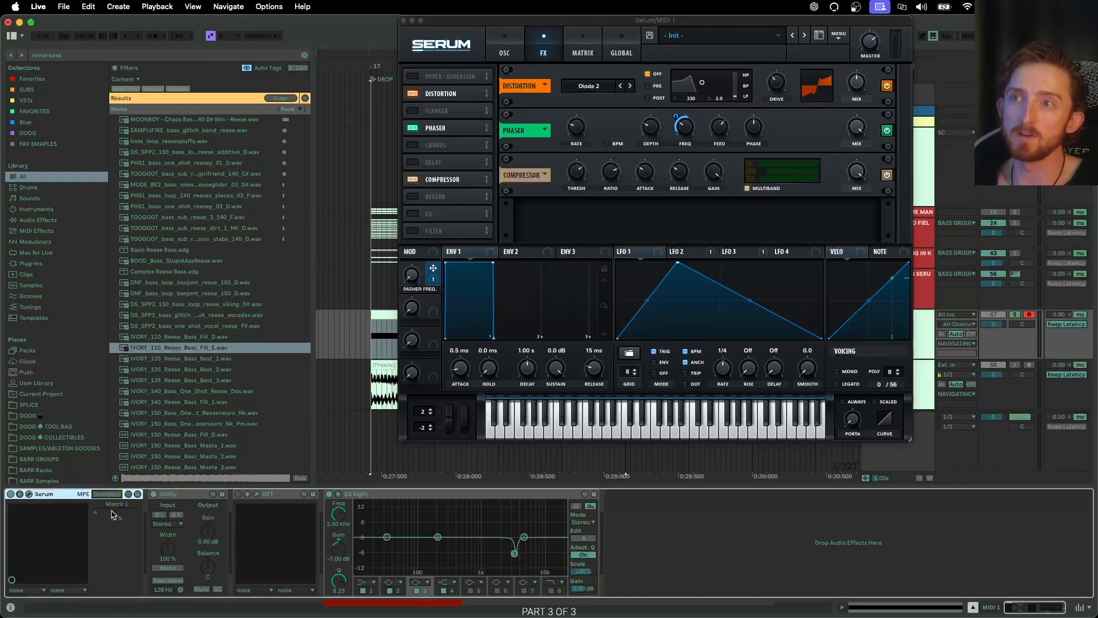
Step: Close the Serum window and show the Macro 1 automation lane on the upper MIDI 1 track
{"action": "left_click", "coordinate": [404, 20]}
{"action": "left_click", "coordinate": [879, 321]}
{"action": "scroll", "coordinate": [522, 250], "scroll_direction": "down", "scroll_amount": 3}
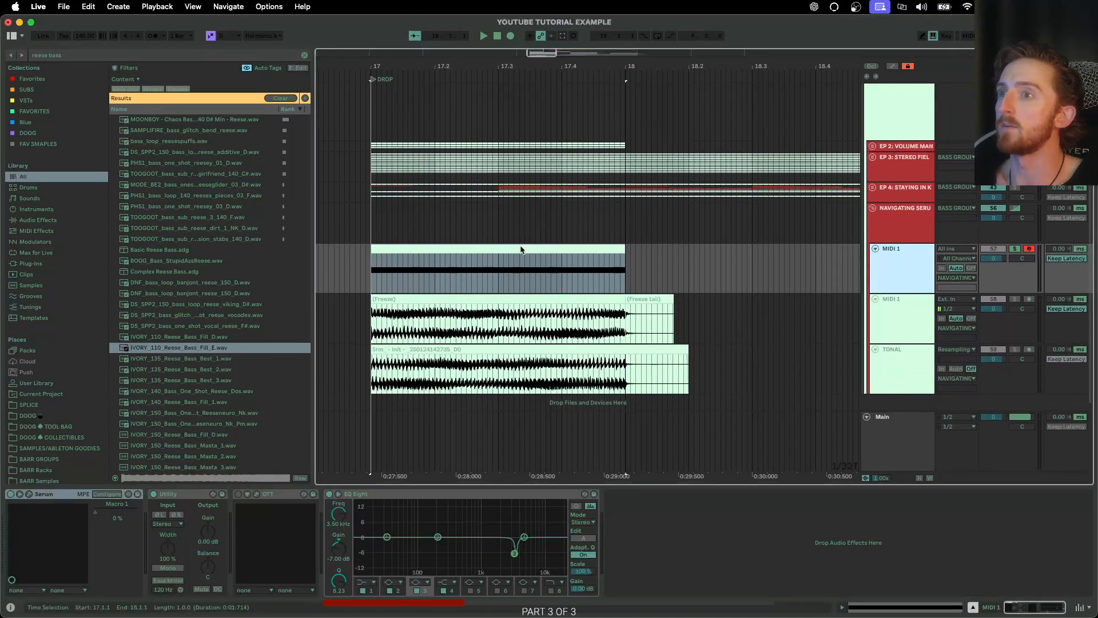
{"action": "right_click", "coordinate": [112, 516]}
{"action": "left_click", "coordinate": [125, 521]}
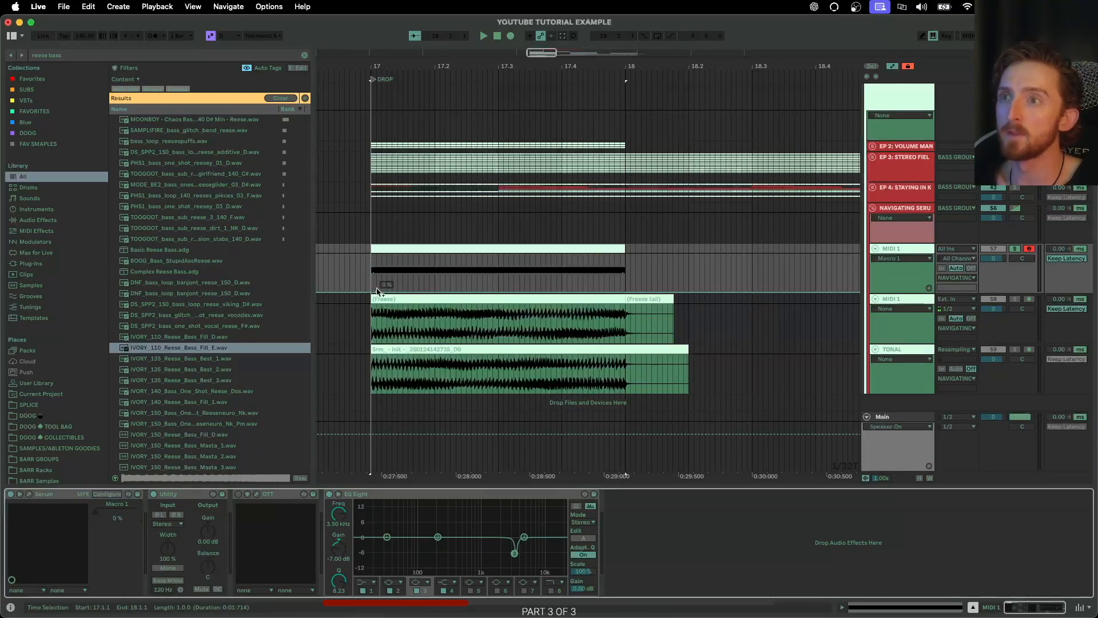
Step: Enlarge the MIDI 1 track and draw a Macro 1 automation ramp from 0% at bar 17 to 100% at bar 18
{"action": "key", "text": "plus"}
{"action": "left_click_drag", "start_coordinate": [886, 294], "coordinate": [885, 382]}
{"action": "scroll", "coordinate": [578, 318], "scroll_direction": "down", "scroll_amount": 3}
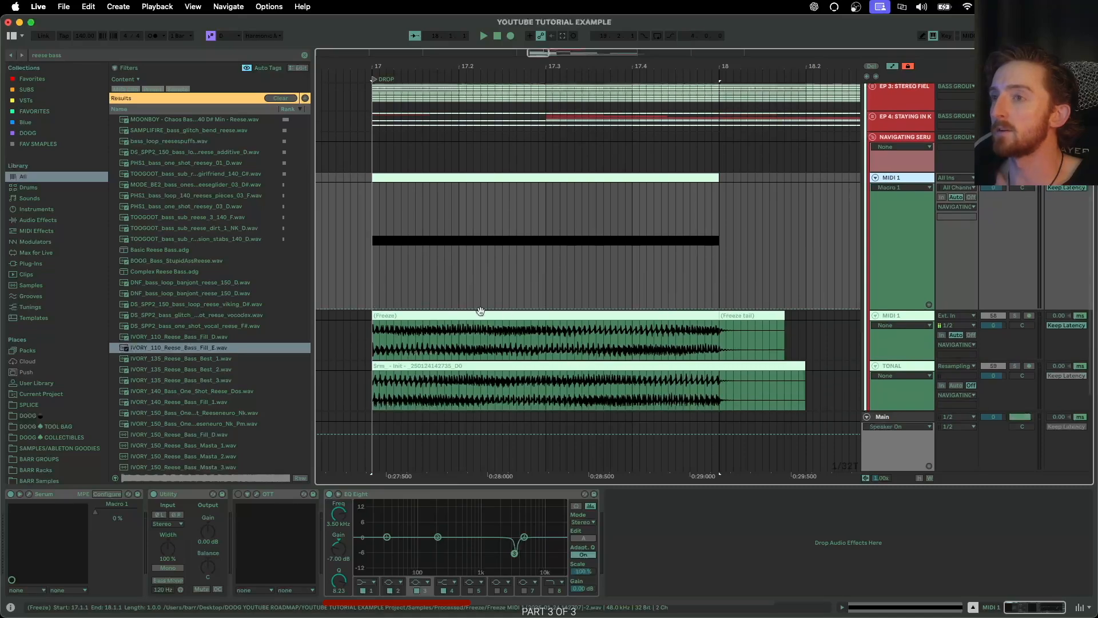
{"action": "left_click", "coordinate": [400, 301]}
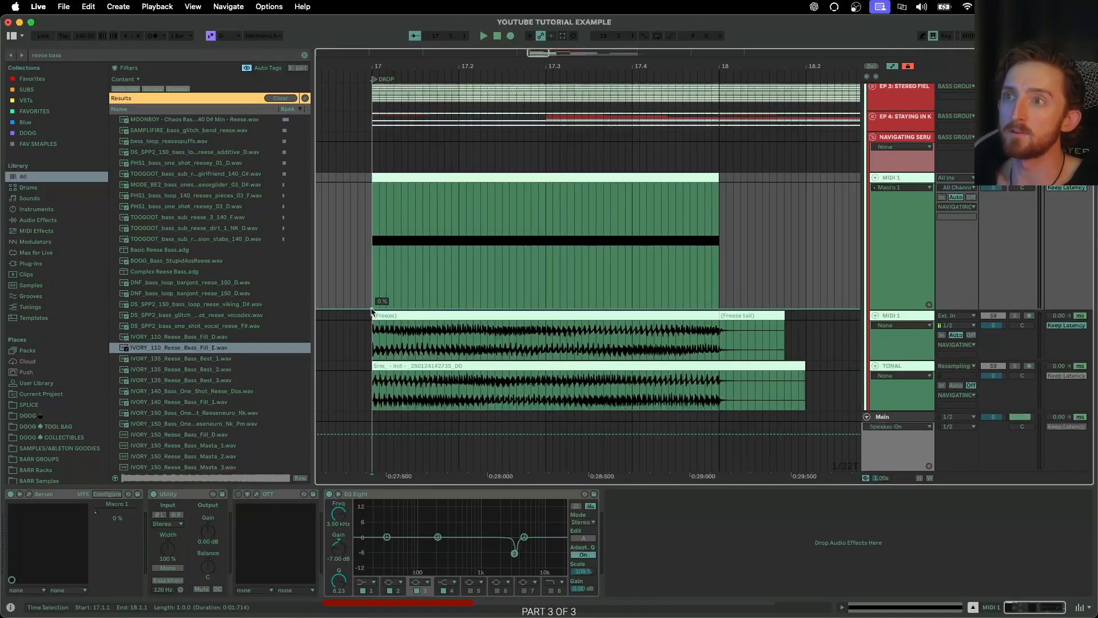
{"action": "left_click_drag", "start_coordinate": [720, 309], "coordinate": [721, 181]}
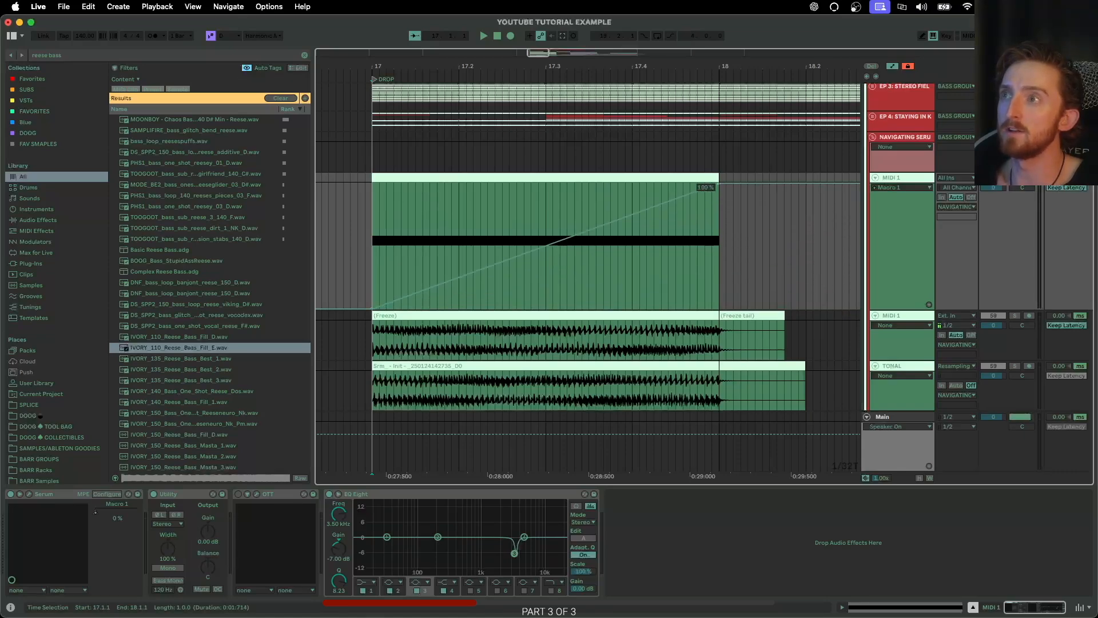
Step: Reopen Serum and turn the PASHER FREQ. macro to demonstrate the control being automated
{"action": "left_click", "coordinate": [28, 494]}
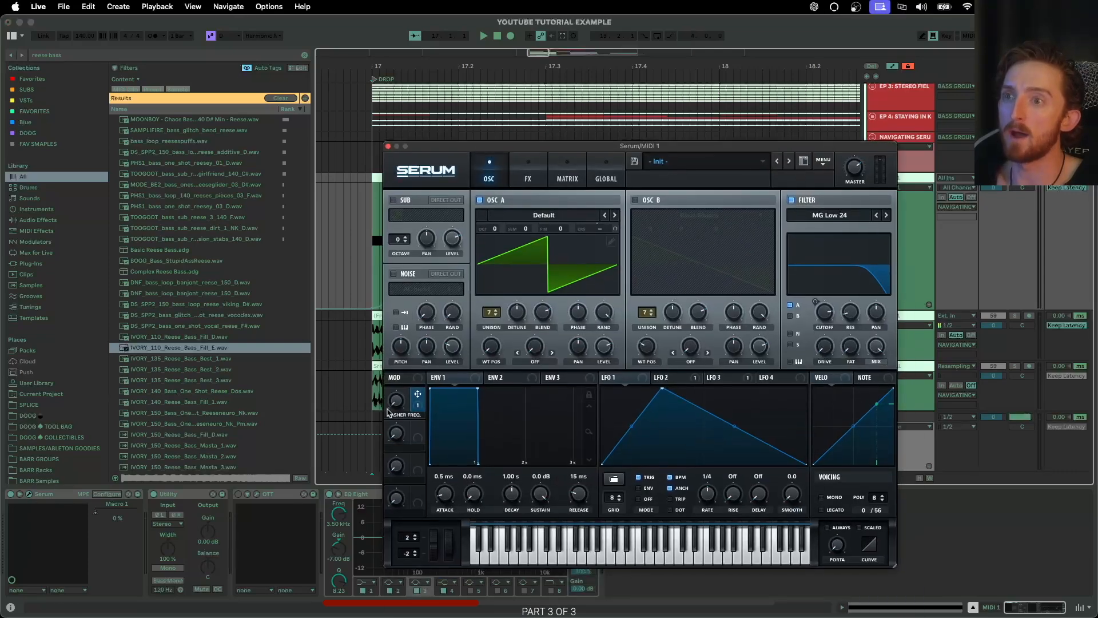
{"action": "left_click_drag", "start_coordinate": [392, 407], "coordinate": [406, 387]}
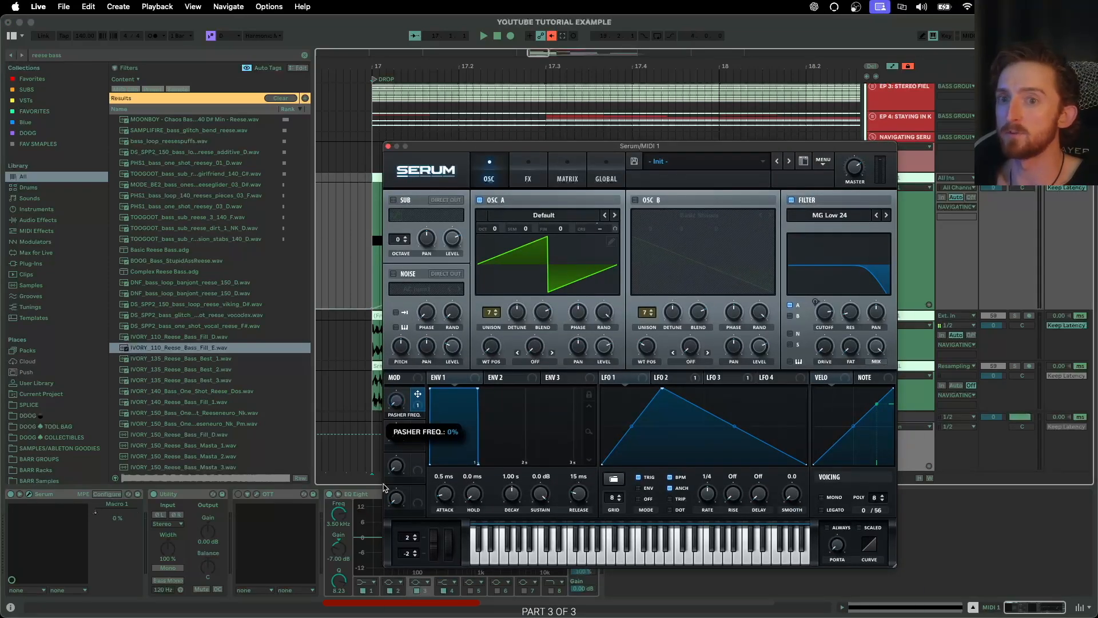
Step: Close Serum, re-enable the Macro 1 automation and play the rising ramp from bar 17
{"action": "left_click", "coordinate": [389, 146]}
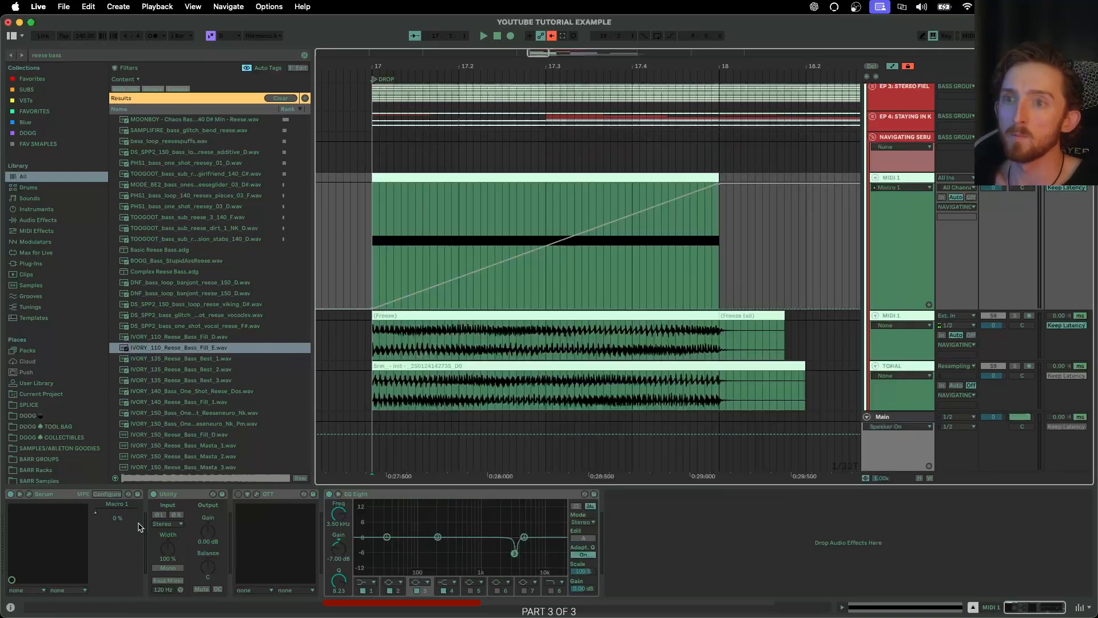
{"action": "right_click", "coordinate": [113, 515]}
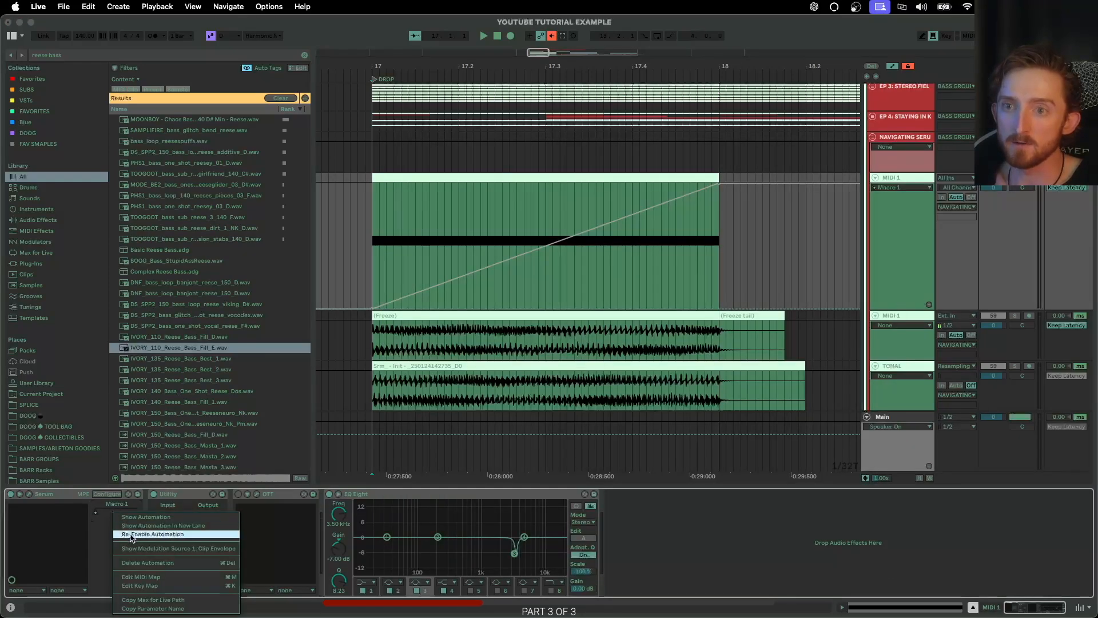
{"action": "left_click", "coordinate": [132, 537]}
{"action": "left_click", "coordinate": [374, 256]}
{"action": "key", "text": "space"}
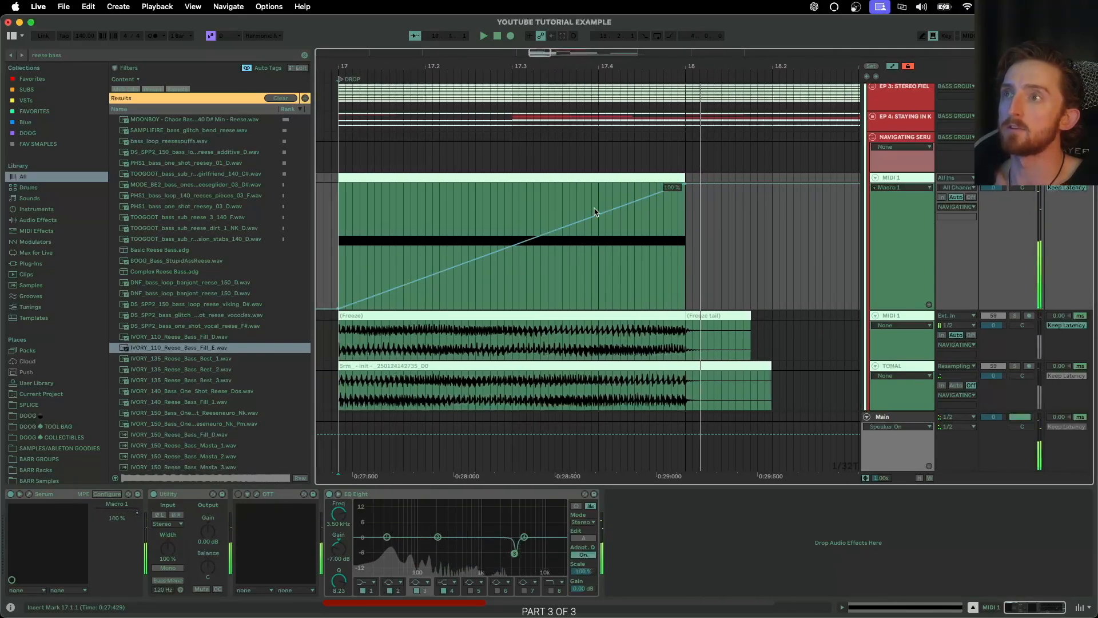
Step: Reverse the Macro 1 automation ramp to fall from 100% at bar 17 to 0% at bar 18 and play it
{"action": "left_click_drag", "start_coordinate": [674, 191], "coordinate": [675, 306]}
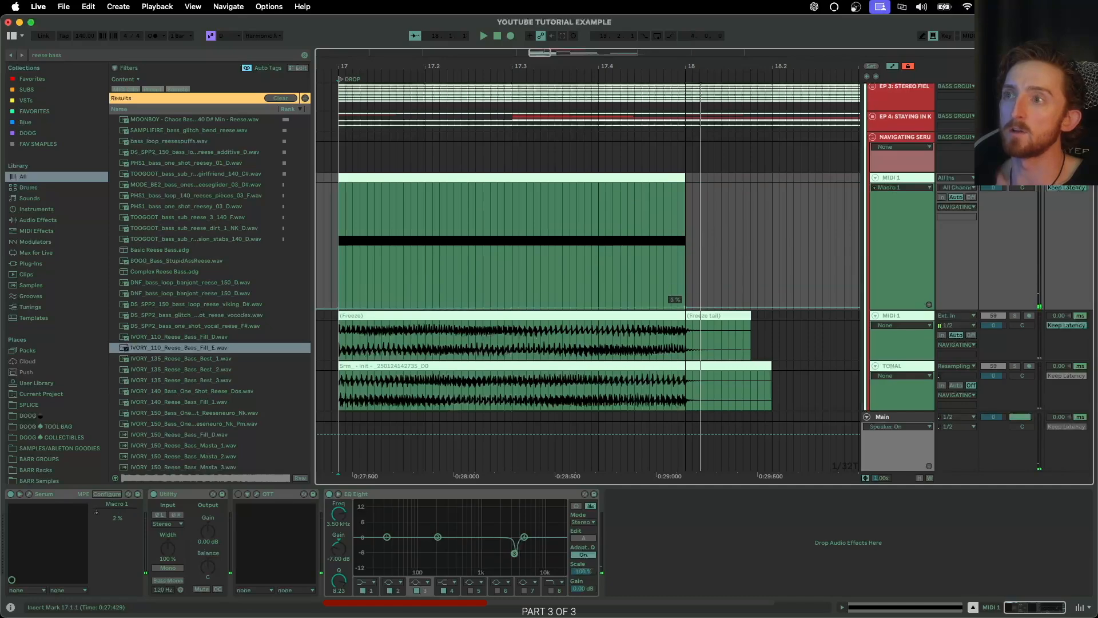
{"action": "left_click_drag", "start_coordinate": [340, 307], "coordinate": [339, 186]}
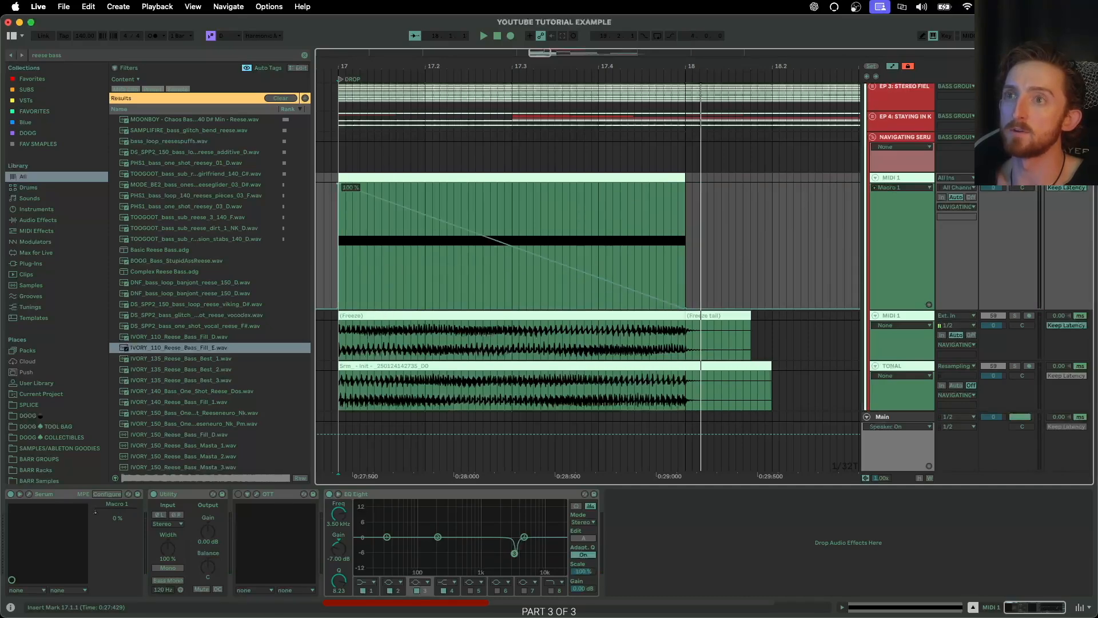
{"action": "key", "text": "space"}
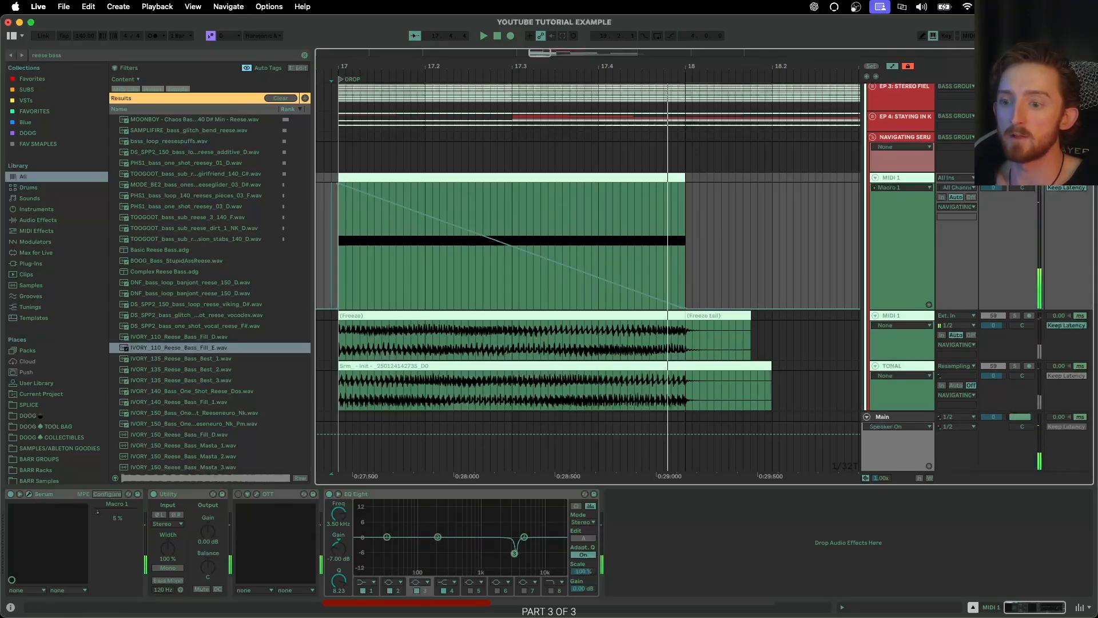
Step: Reopen Serum on the upper MIDI 1 track with its window clear of the clips, and hide the arrangement's automation lanes
{"action": "left_click", "coordinate": [29, 495]}
{"action": "left_click_drag", "start_coordinate": [169, 46], "coordinate": [105, 38]}
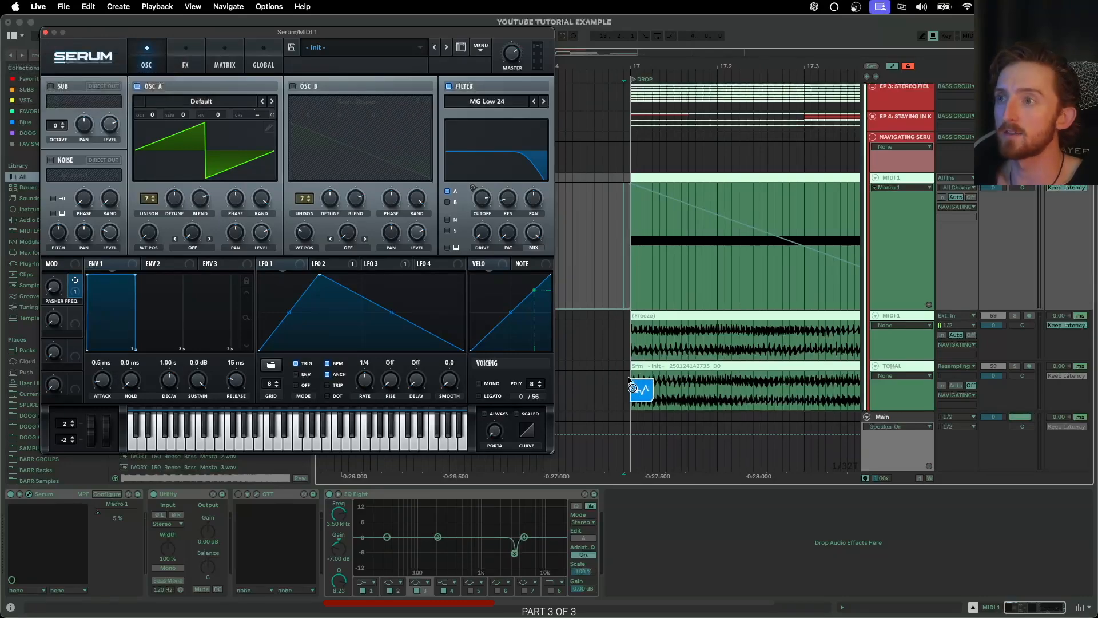
{"action": "scroll", "coordinate": [634, 388], "scroll_direction": "up", "scroll_amount": 1}
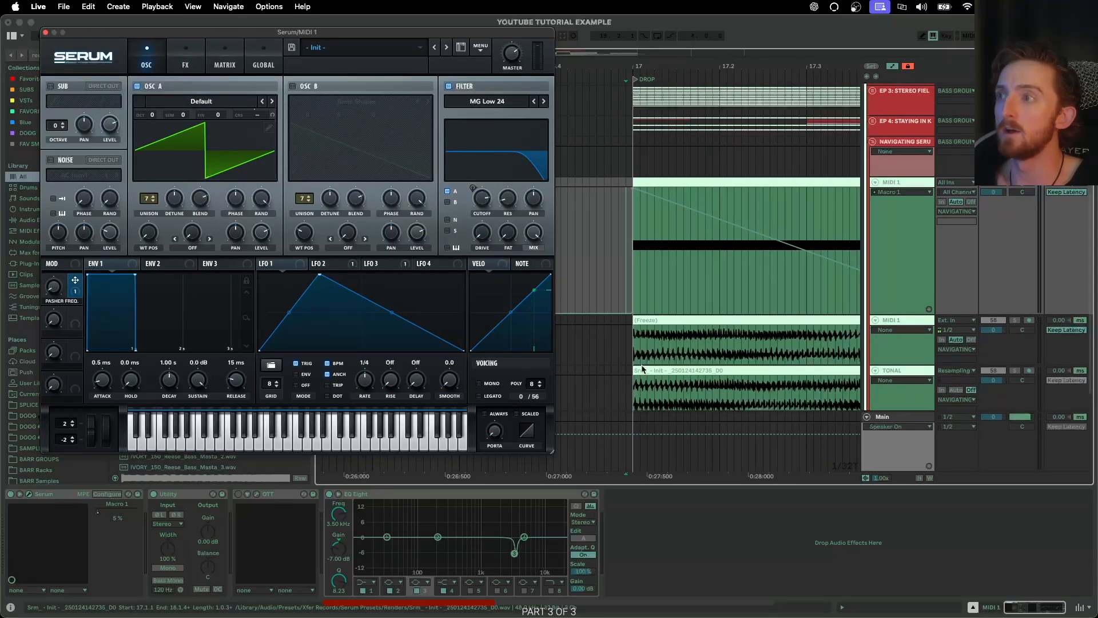
{"action": "left_click", "coordinate": [893, 67]}
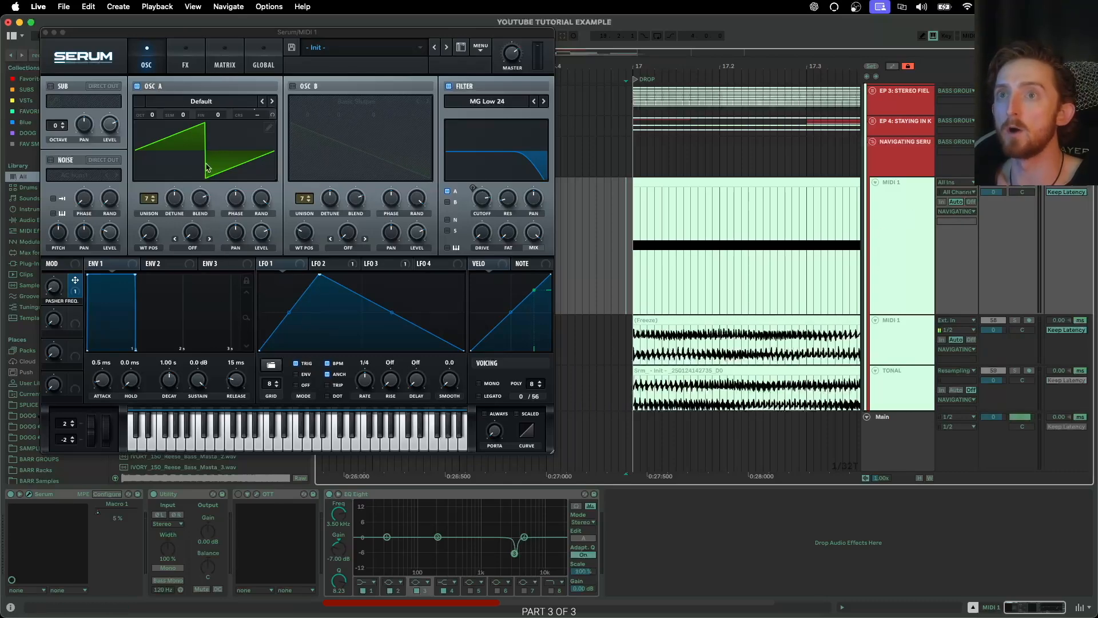
Step: Set oscillator A's unison width to 0 in Serum's global settings and audition a note
{"action": "left_click_drag", "start_coordinate": [264, 235], "coordinate": [258, 244]}
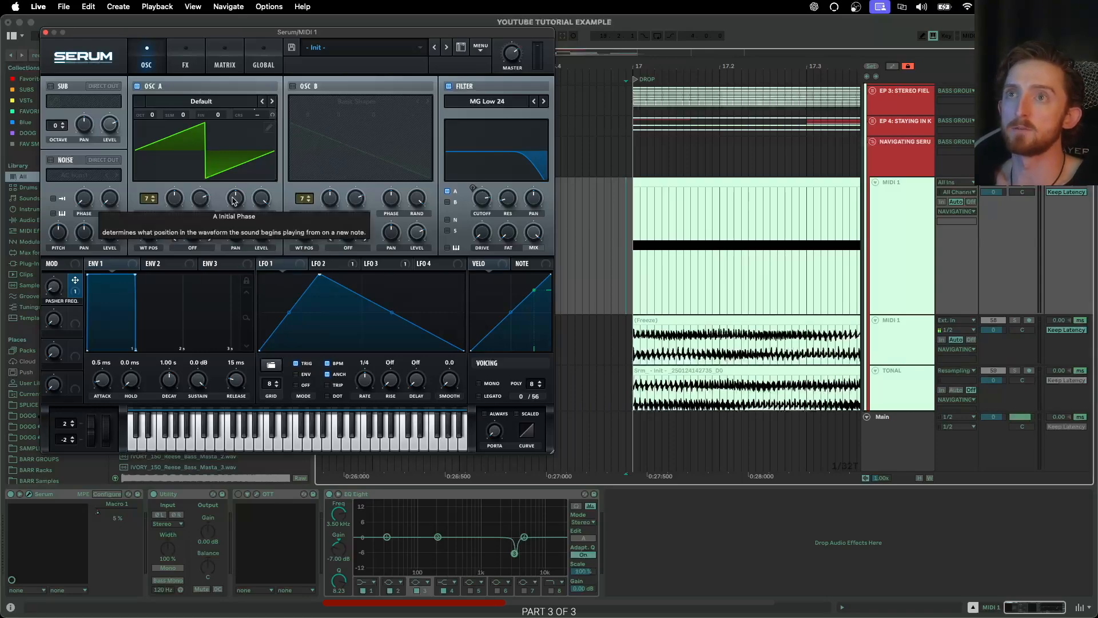
{"action": "left_click", "coordinate": [261, 60]}
{"action": "left_click_drag", "start_coordinate": [234, 33], "coordinate": [264, 32]}
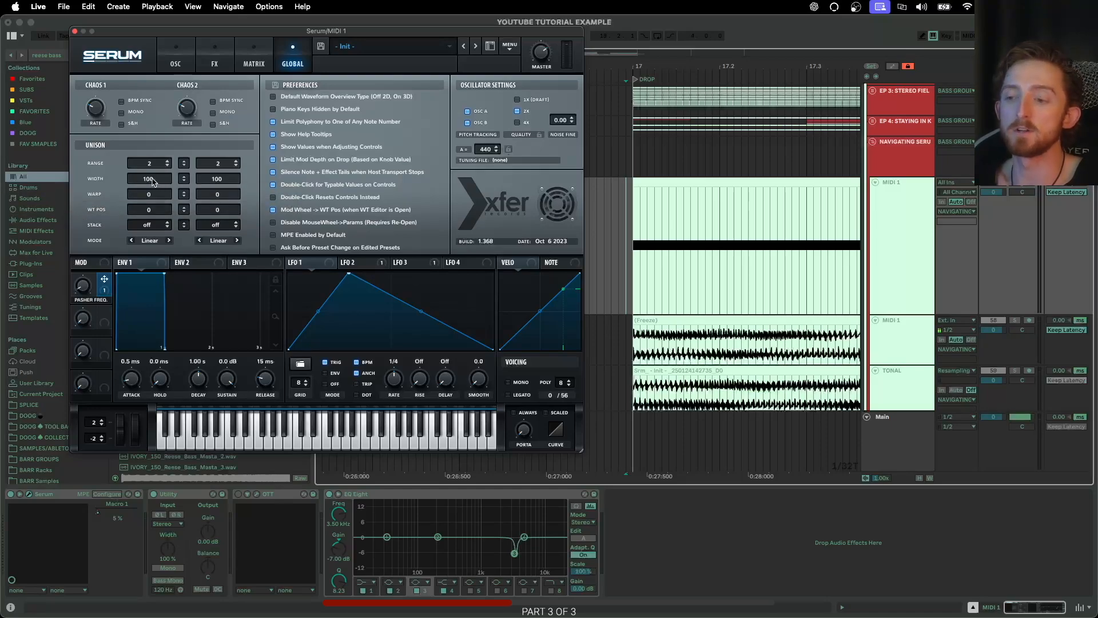
{"action": "left_click_drag", "start_coordinate": [155, 189], "coordinate": [159, 349]}
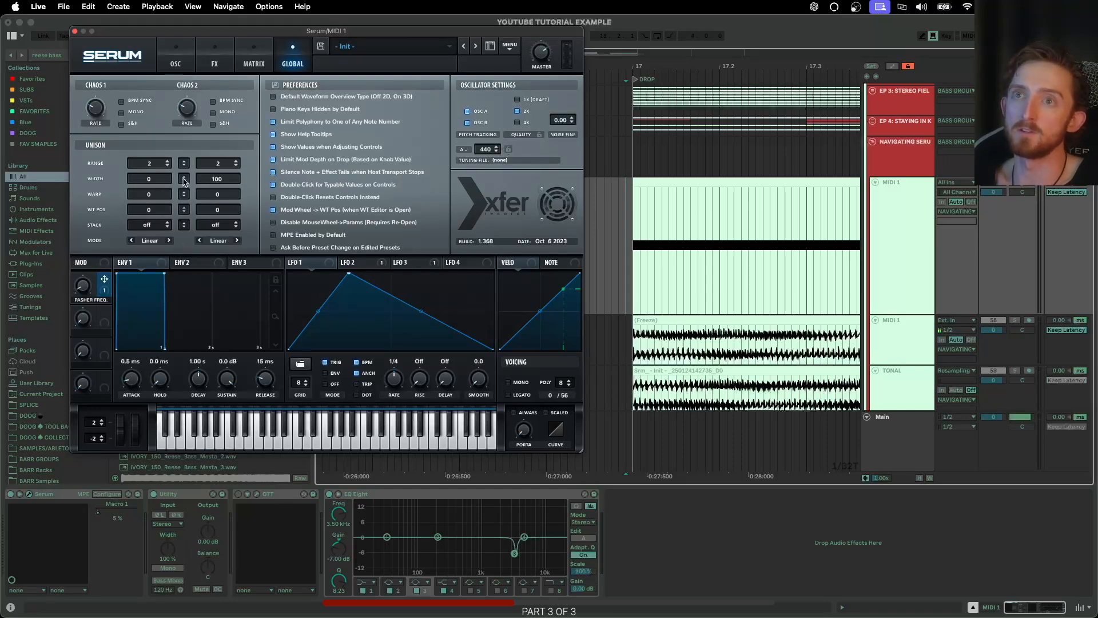
{"action": "key", "text": "s"}
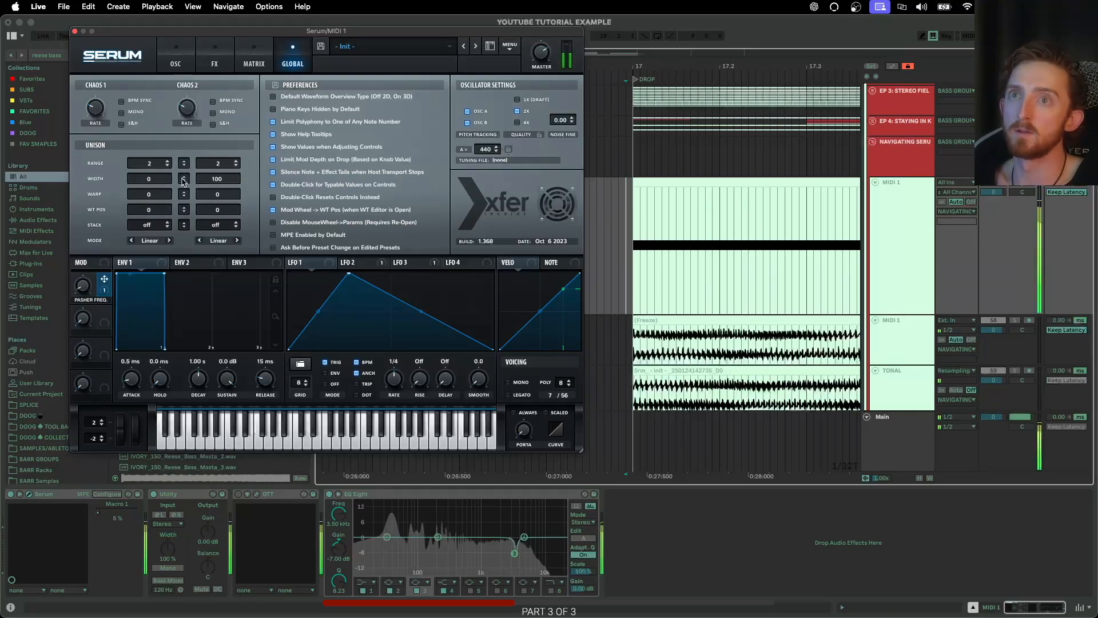
Step: Restore oscillator A's unison width to 100
{"action": "left_click", "coordinate": [152, 182]}
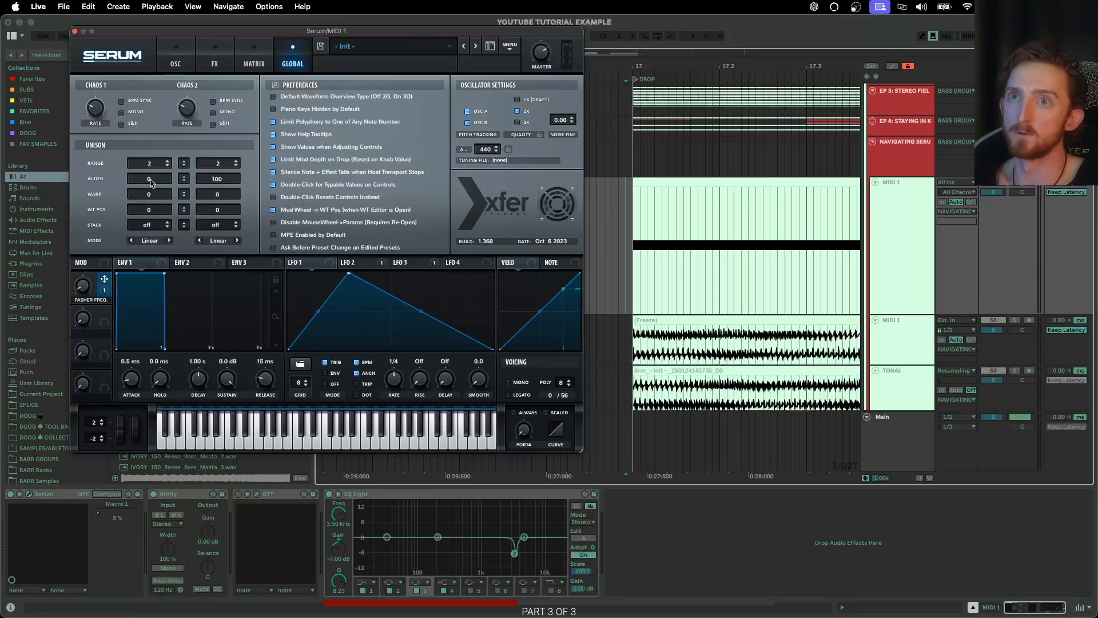
{"action": "left_click", "coordinate": [149, 182]}
{"action": "type", "text": "100"}
{"action": "key", "text": "Return"}
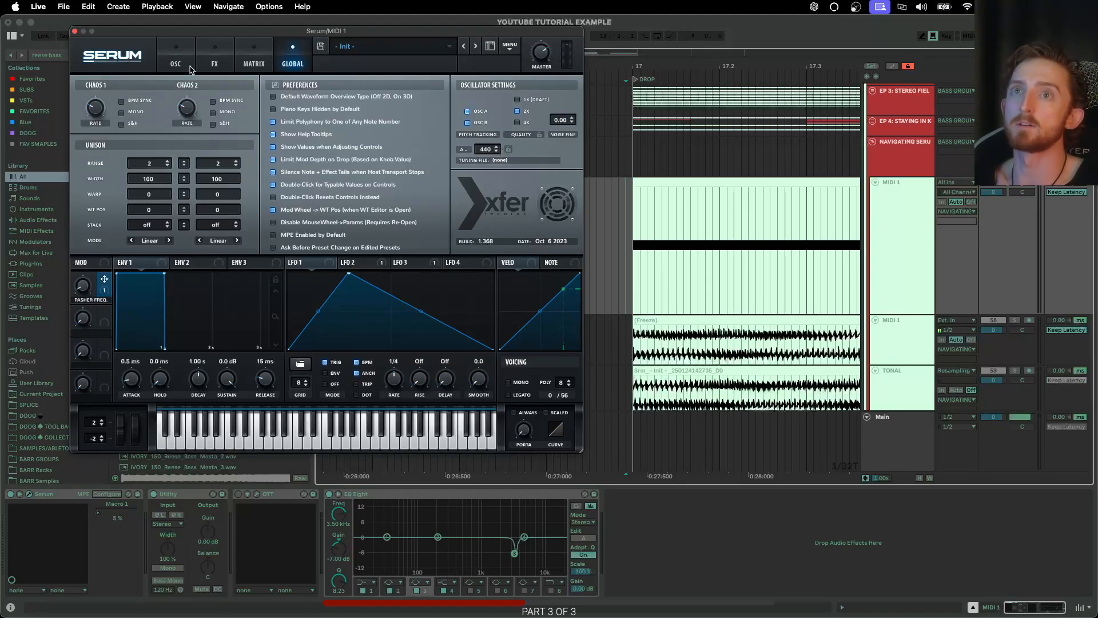
Step: Route Chaos1 to the phaser frequency (Phs_Frq) in the fourth modulation matrix row and raise its modulation amount
{"action": "left_click", "coordinate": [252, 62]}
{"action": "left_click_drag", "start_coordinate": [577, 114], "coordinate": [576, 113]}
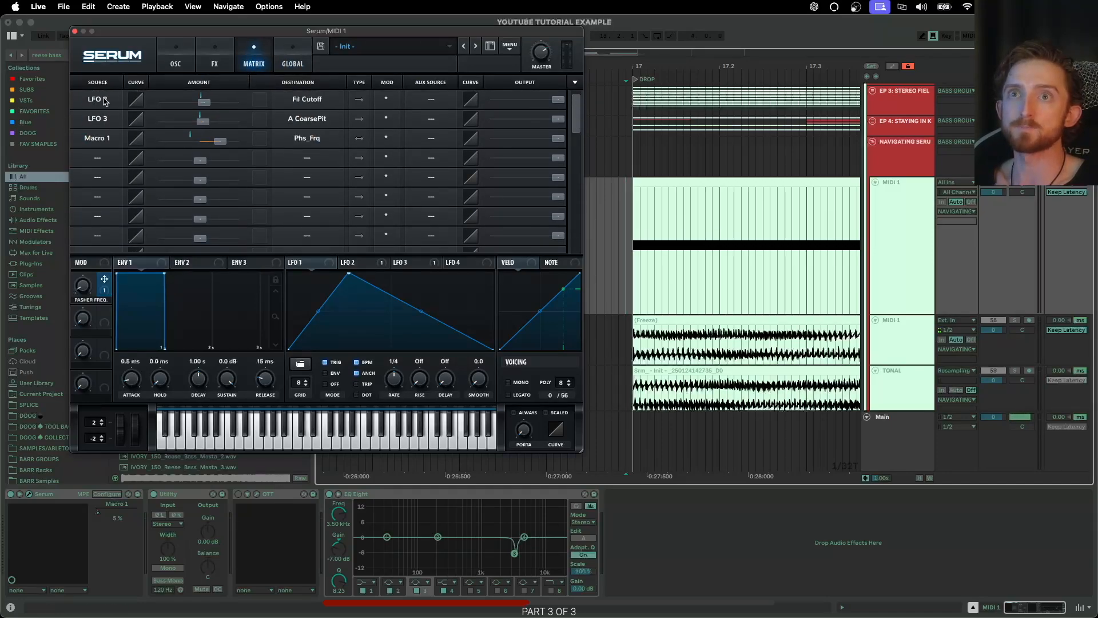
{"action": "left_click", "coordinate": [97, 161]}
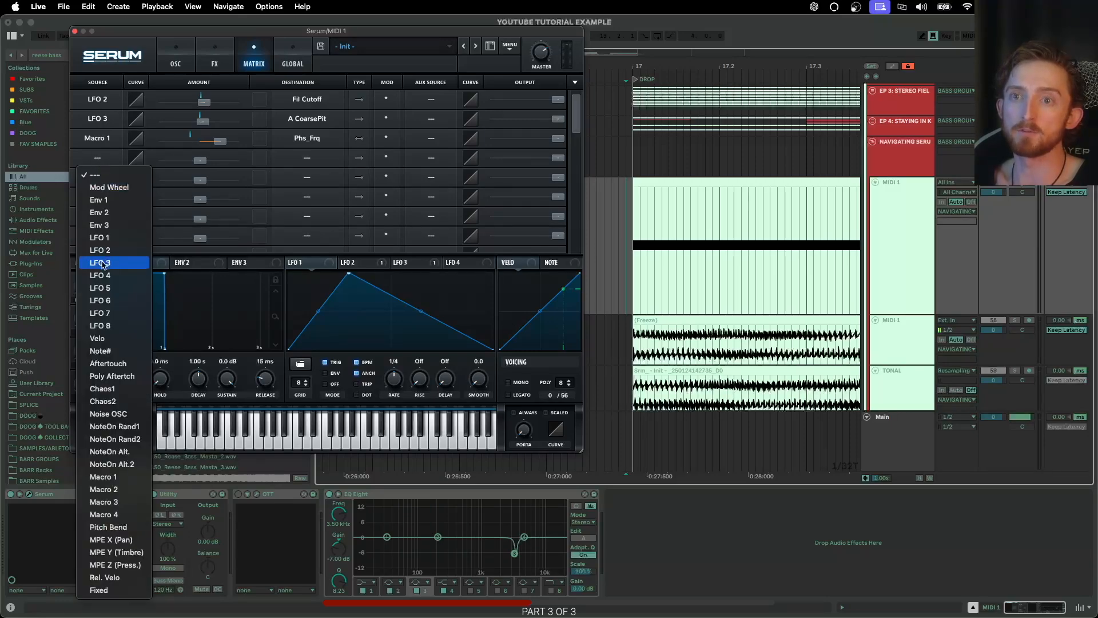
{"action": "left_click", "coordinate": [113, 389]}
{"action": "left_click", "coordinate": [309, 163]}
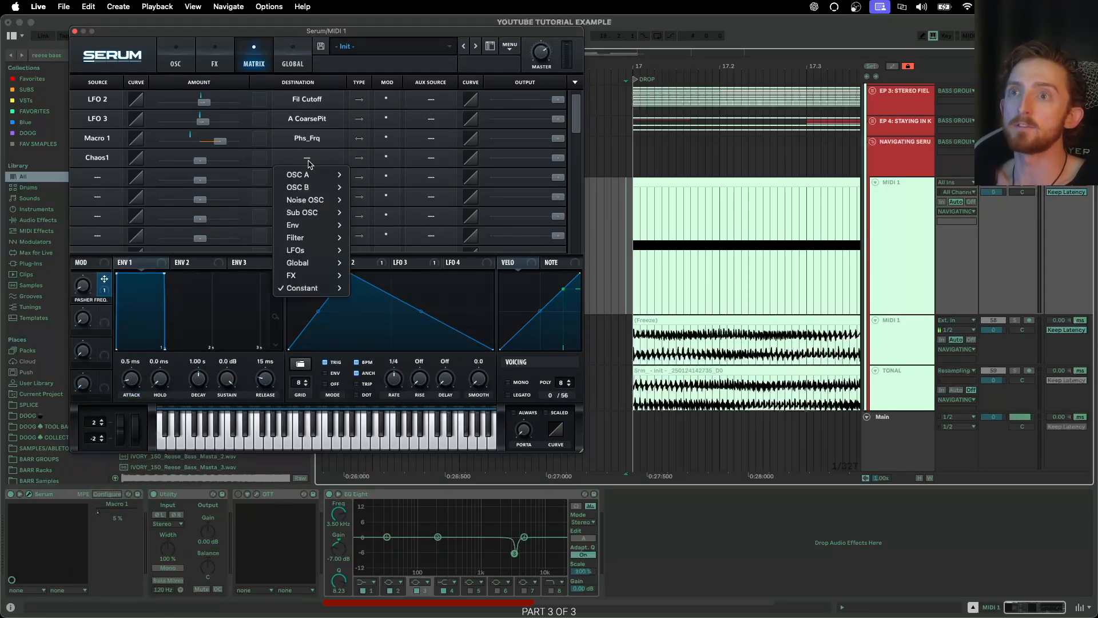
{"action": "mouse_move", "coordinate": [316, 236]}
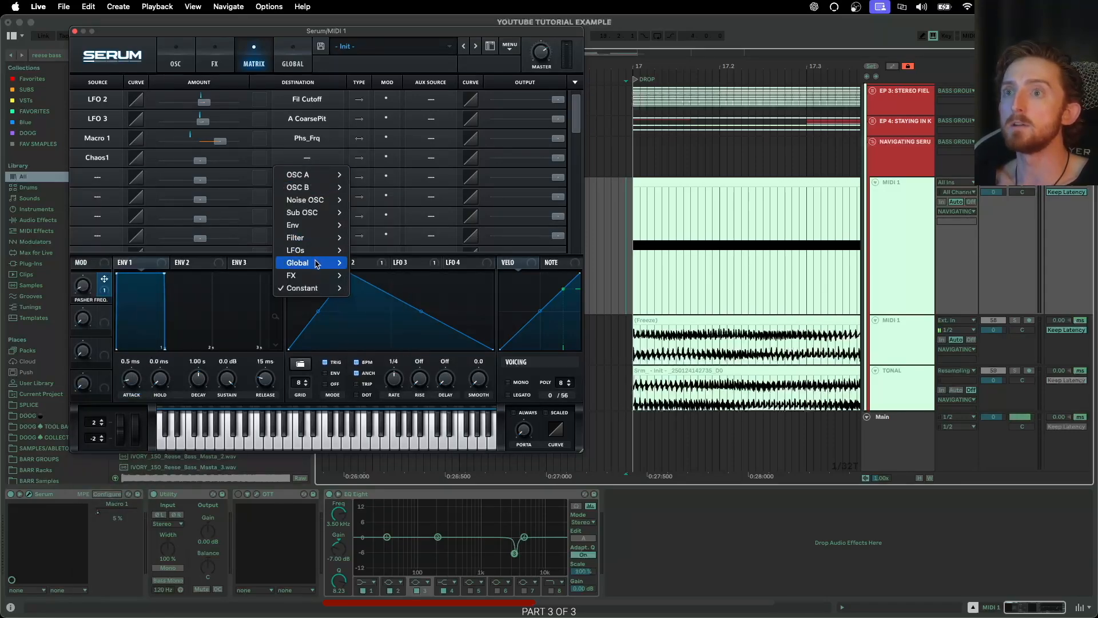
{"action": "mouse_move", "coordinate": [318, 275]}
{"action": "scroll", "coordinate": [378, 283], "scroll_direction": "down", "scroll_amount": 3}
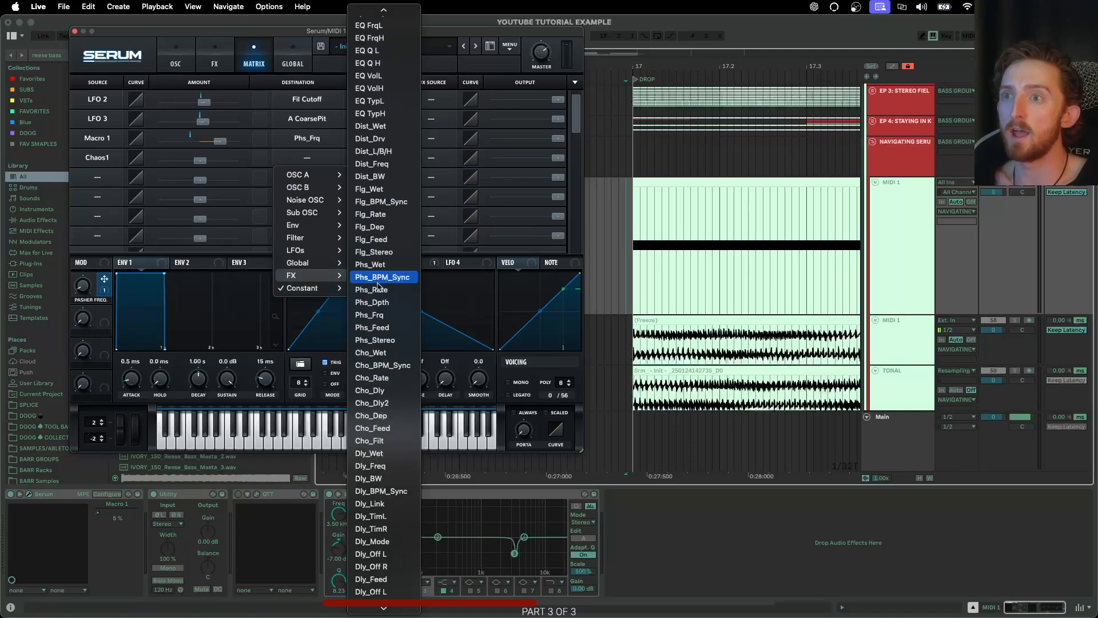
{"action": "left_click", "coordinate": [381, 315]}
{"action": "left_click_drag", "start_coordinate": [199, 165], "coordinate": [280, 167]}
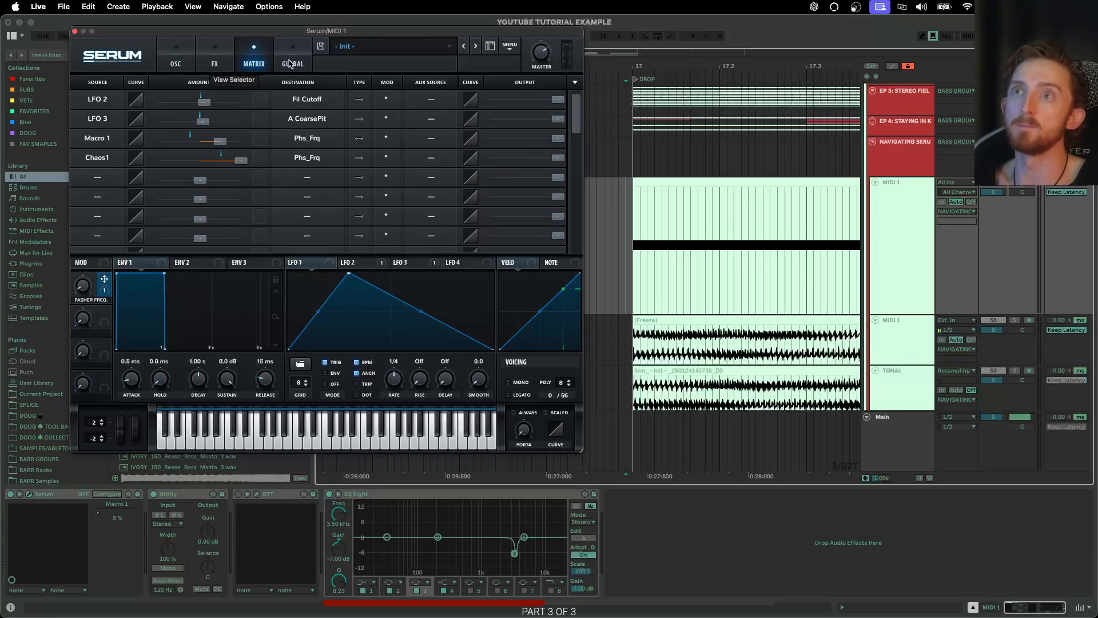
Step: Audition the chaos-modulated phaser in Serum's effects view and adjust the Chaos 1 rate in the global settings
{"action": "key", "text": "e"}
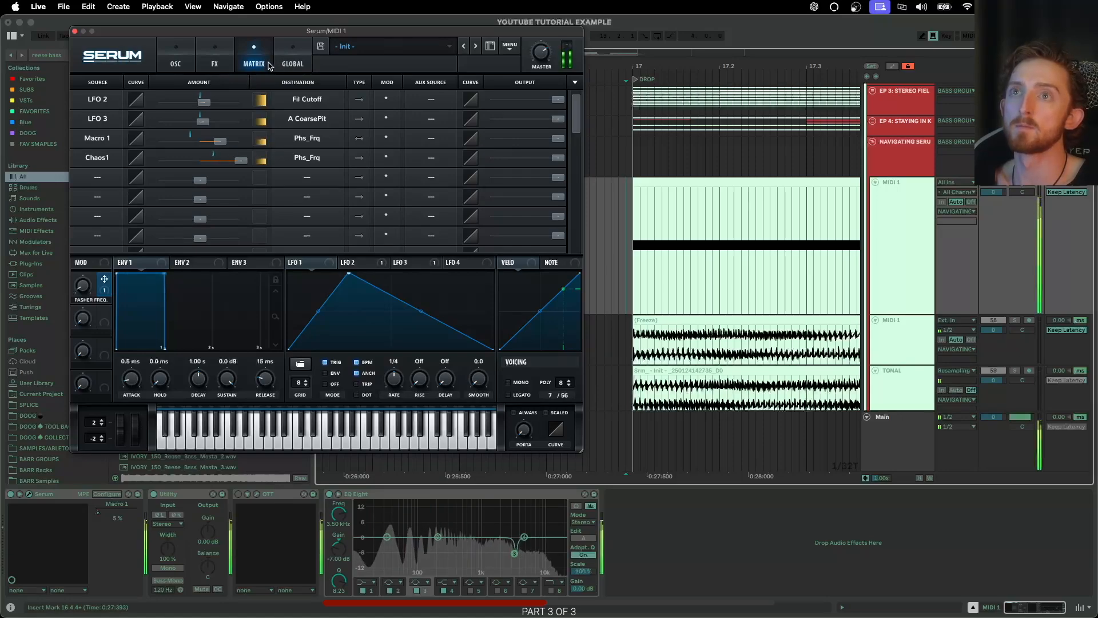
{"action": "left_click", "coordinate": [215, 57]}
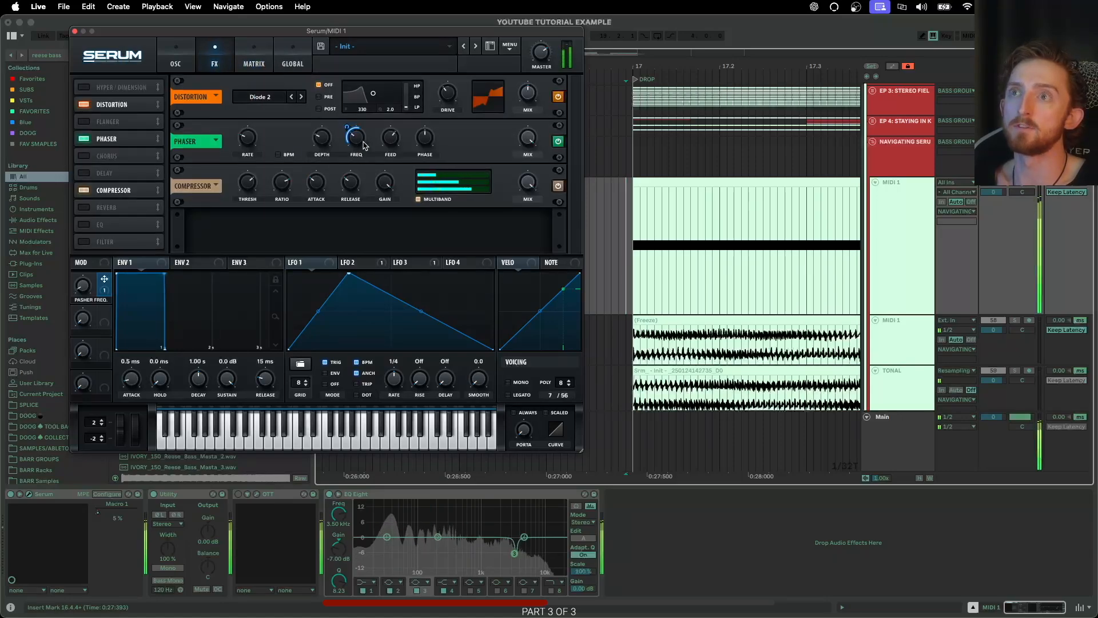
{"action": "left_click", "coordinate": [289, 59]}
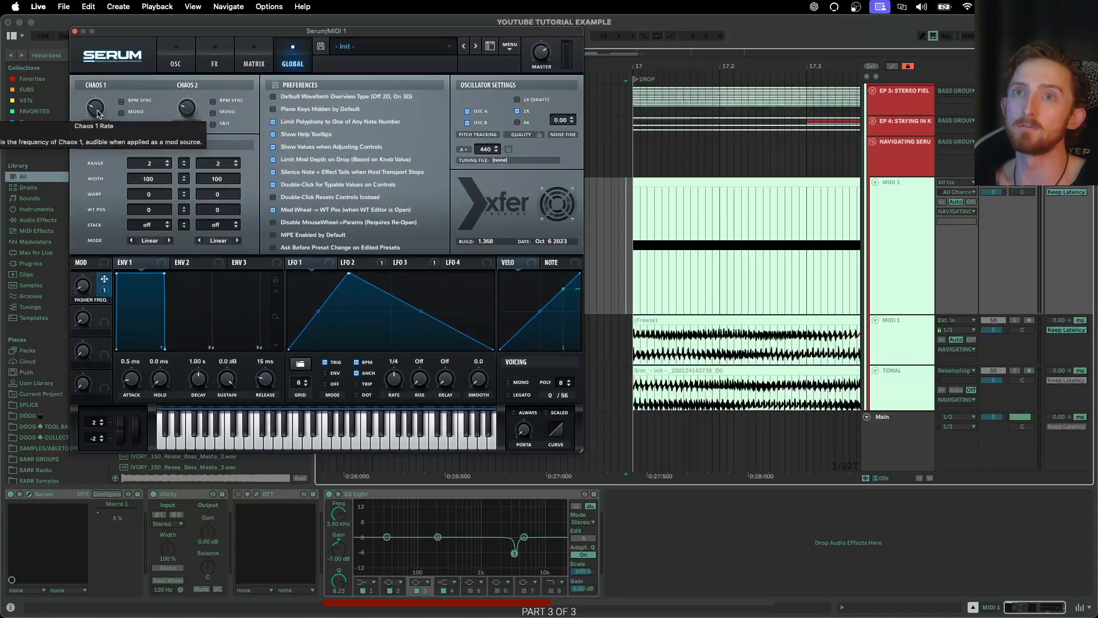
{"action": "key", "text": "space"}
{"action": "mouse_move", "coordinate": [98, 114]}
{"action": "left_mouse_down"}
{"action": "mouse_move", "coordinate": [116, 76]}
{"action": "mouse_move", "coordinate": [94, 130]}
{"action": "mouse_move", "coordinate": [96, 120]}
{"action": "left_mouse_up"}
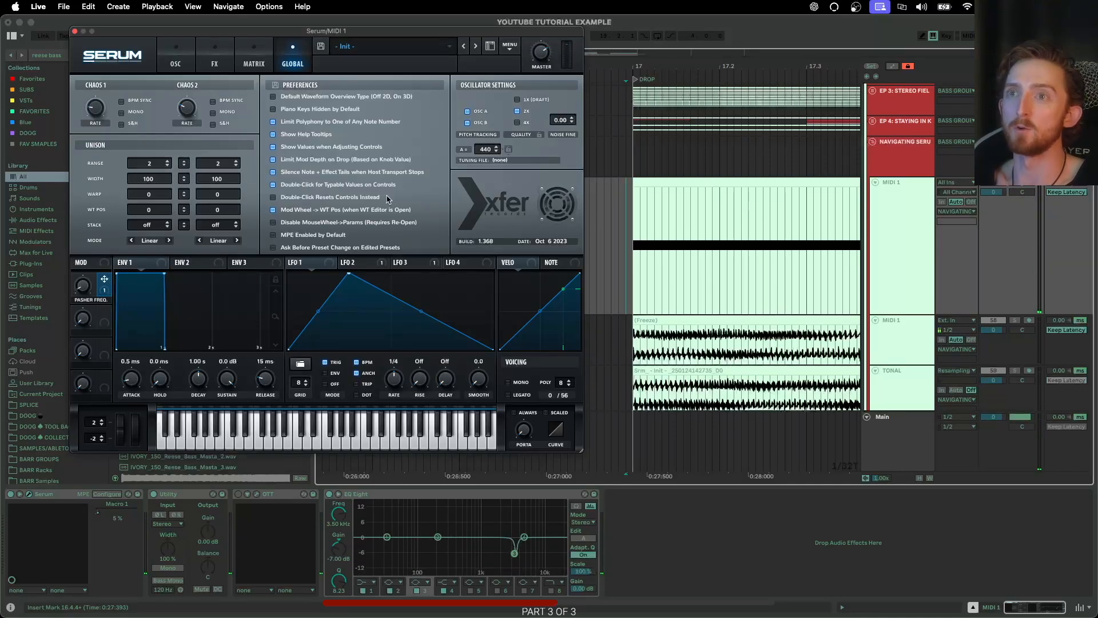
Step: Close Serum from its oscillator view and insert a new MIDI track below the upper MIDI 1 track
{"action": "left_click", "coordinate": [178, 58]}
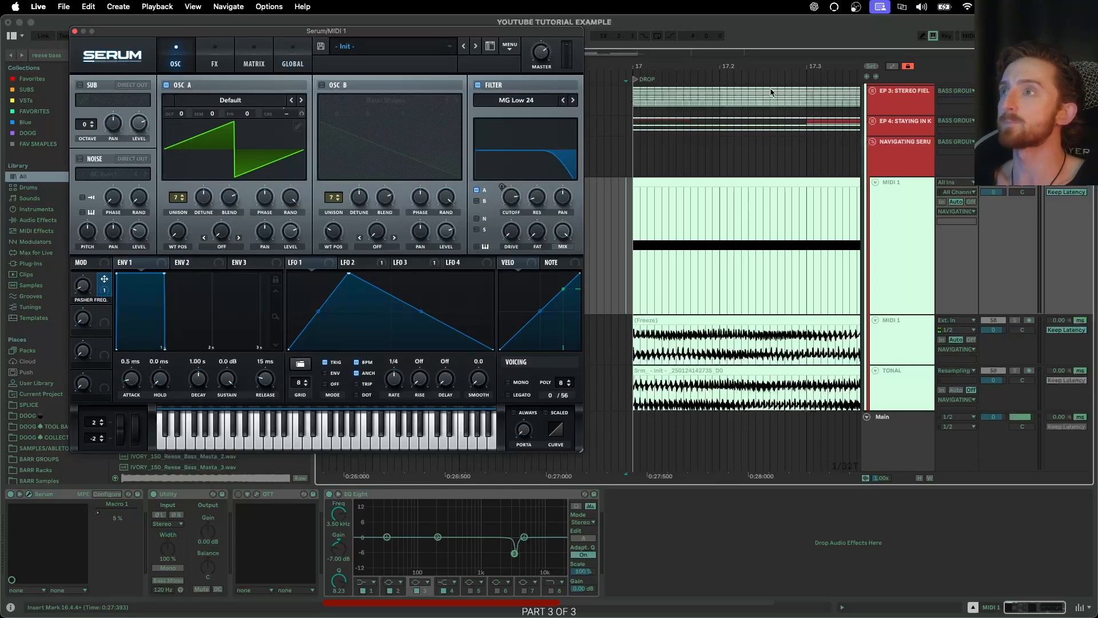
{"action": "left_click", "coordinate": [75, 31]}
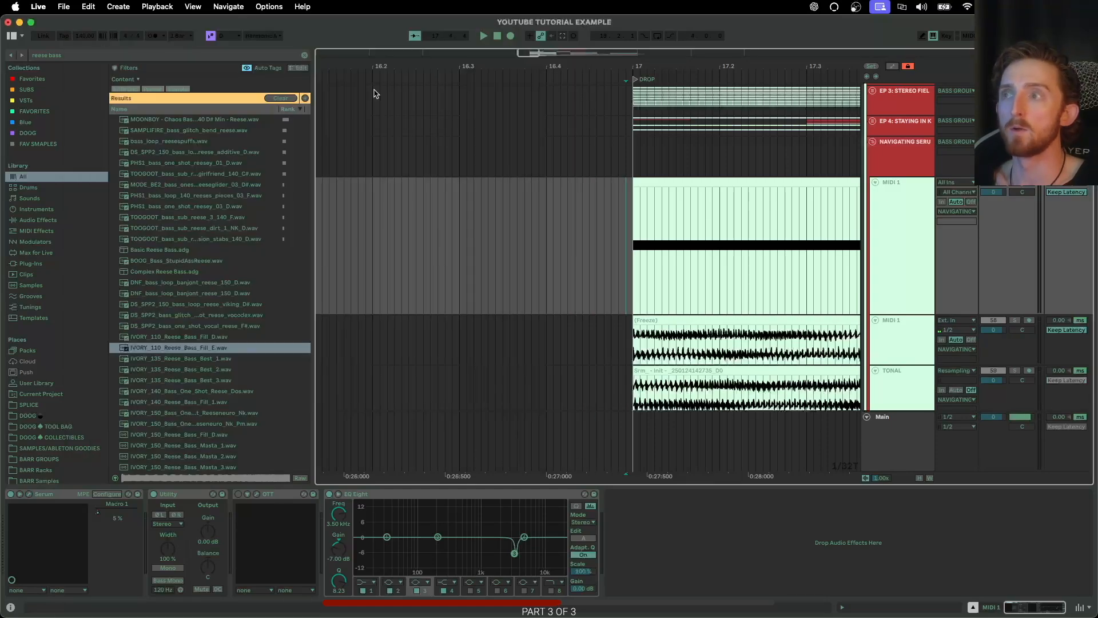
{"action": "left_click", "coordinate": [903, 283]}
{"action": "key", "text": "super+shift+t"}
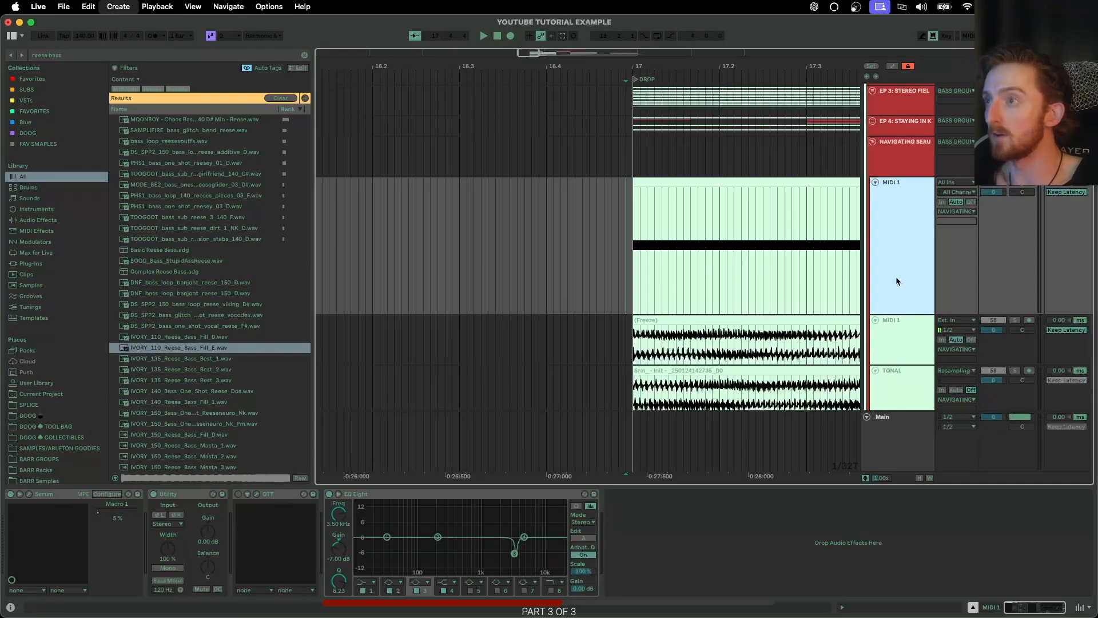
Step: Match the new MIDI track's colour to the neighbouring pale green tracks and solo it
{"action": "right_click", "coordinate": [899, 310]}
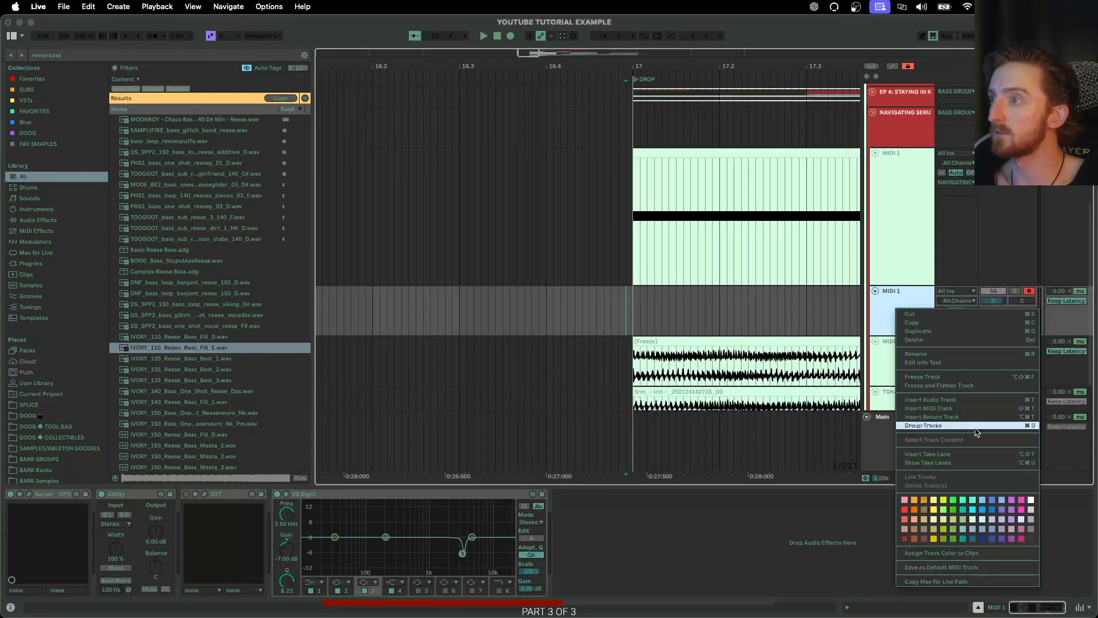
{"action": "left_click", "coordinate": [973, 522]}
{"action": "left_click", "coordinate": [899, 293]}
{"action": "left_click", "coordinate": [1015, 291]}
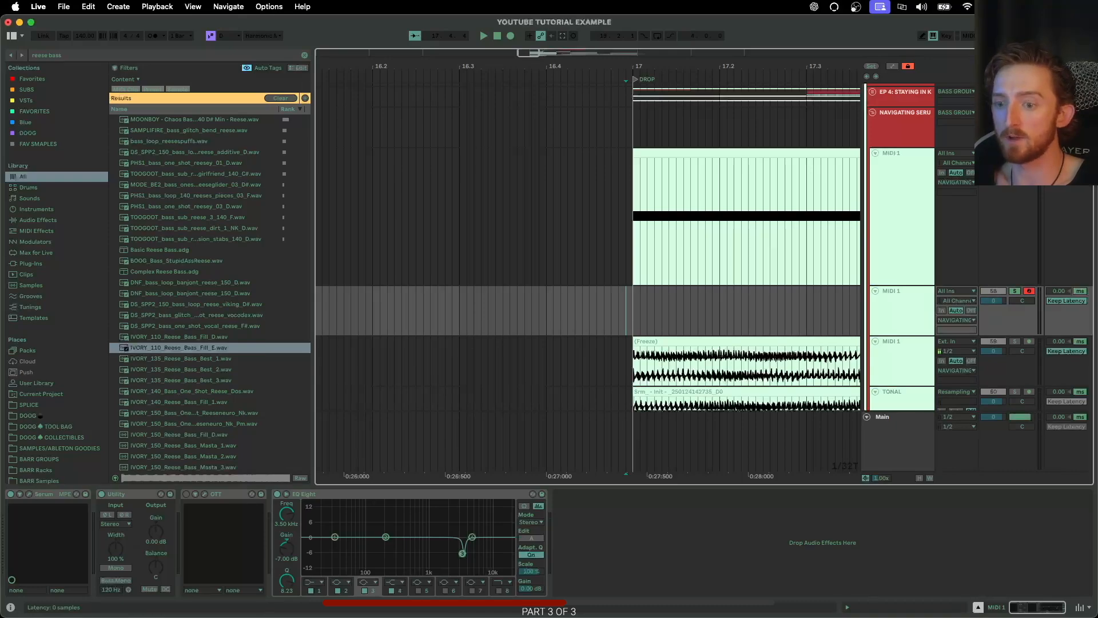
Step: Open Serum on the new track, insert another MIDI track with Serum, and arrange both Serum windows side by side
{"action": "left_click", "coordinate": [28, 494]}
{"action": "left_click_drag", "start_coordinate": [230, 98], "coordinate": [229, 46]}
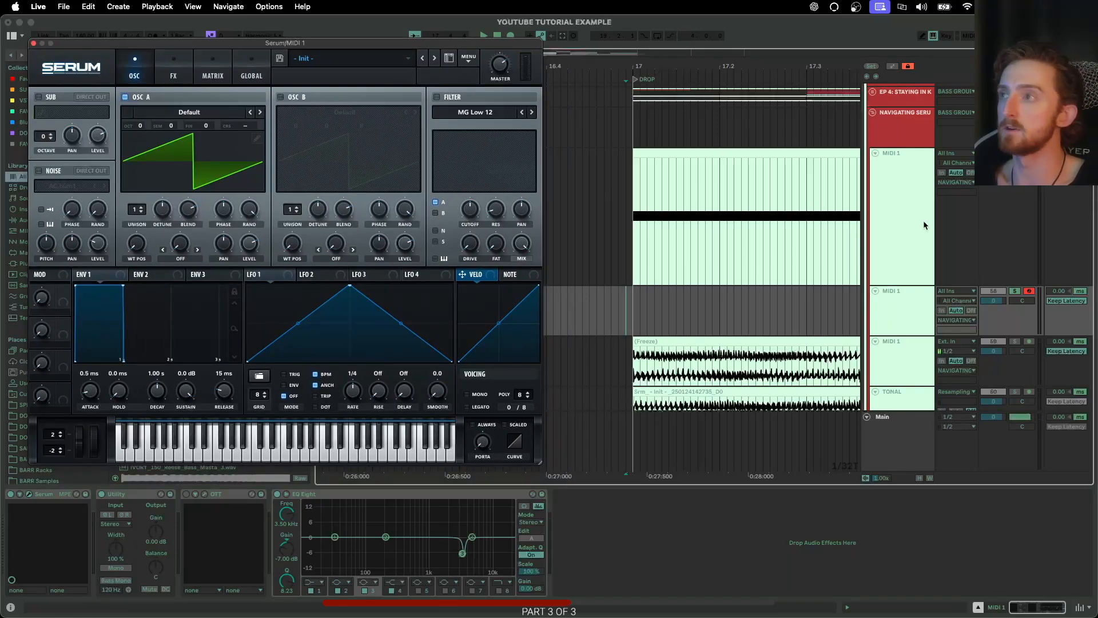
{"action": "left_click", "coordinate": [905, 215]}
{"action": "left_click", "coordinate": [890, 301]}
{"action": "key", "text": "super+shift+t"}
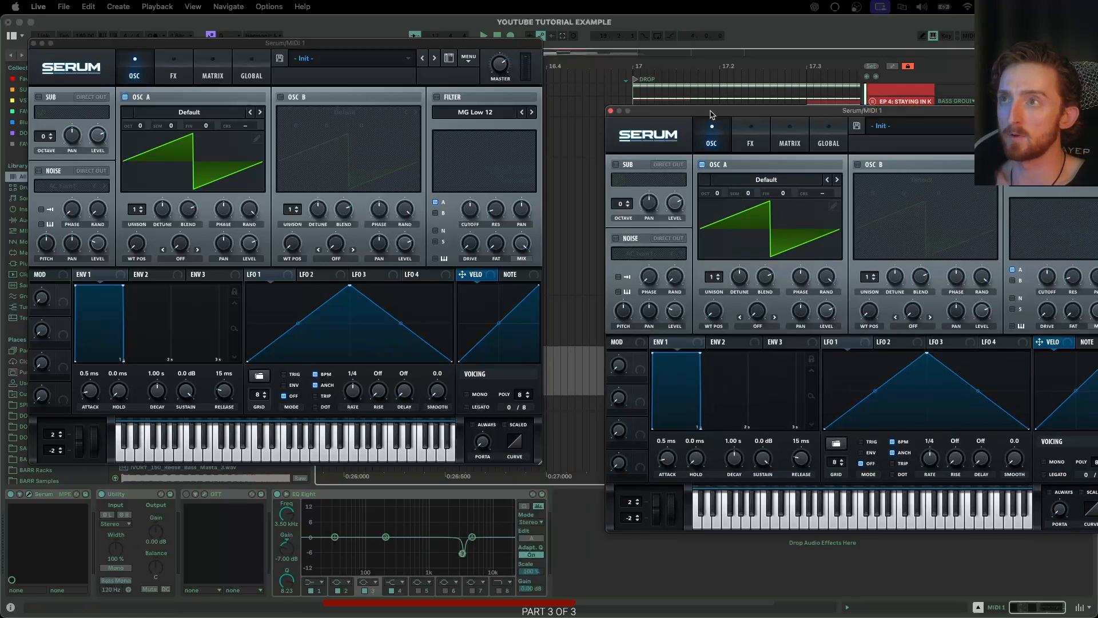
{"action": "left_click_drag", "start_coordinate": [711, 113], "coordinate": [657, 51]}
{"action": "left_click_drag", "start_coordinate": [509, 48], "coordinate": [503, 52]}
{"action": "left_click_drag", "start_coordinate": [658, 51], "coordinate": [650, 56]}
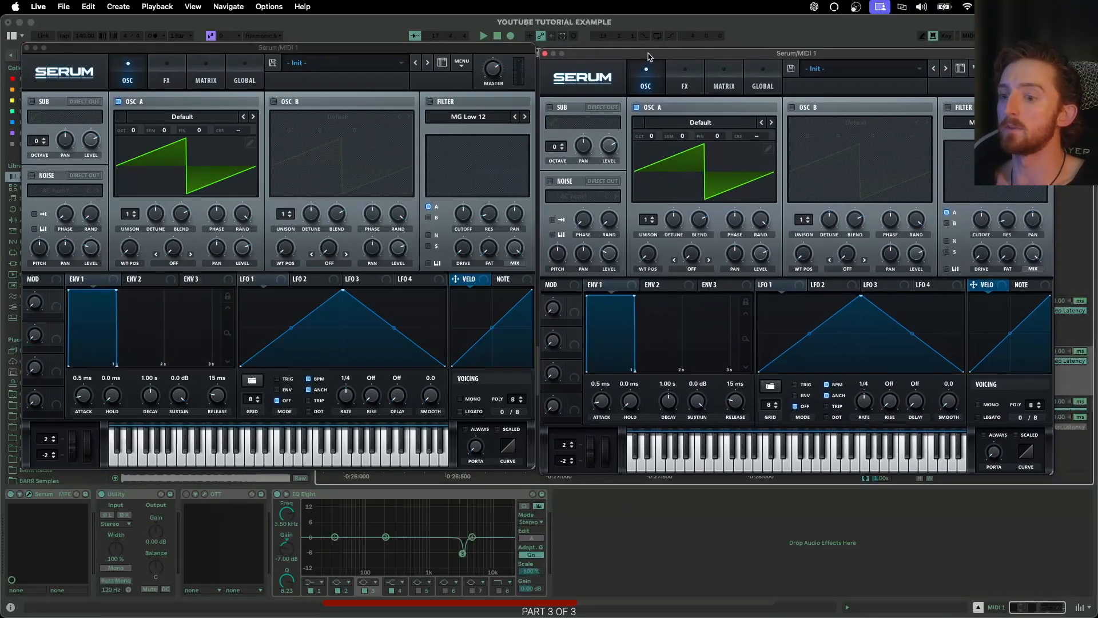
Step: Load the MURDER LEAD preset from the 3rd Party MADCORE folder in the second Serum instance
{"action": "left_click", "coordinate": [866, 74]}
{"action": "mouse_move", "coordinate": [866, 86]}
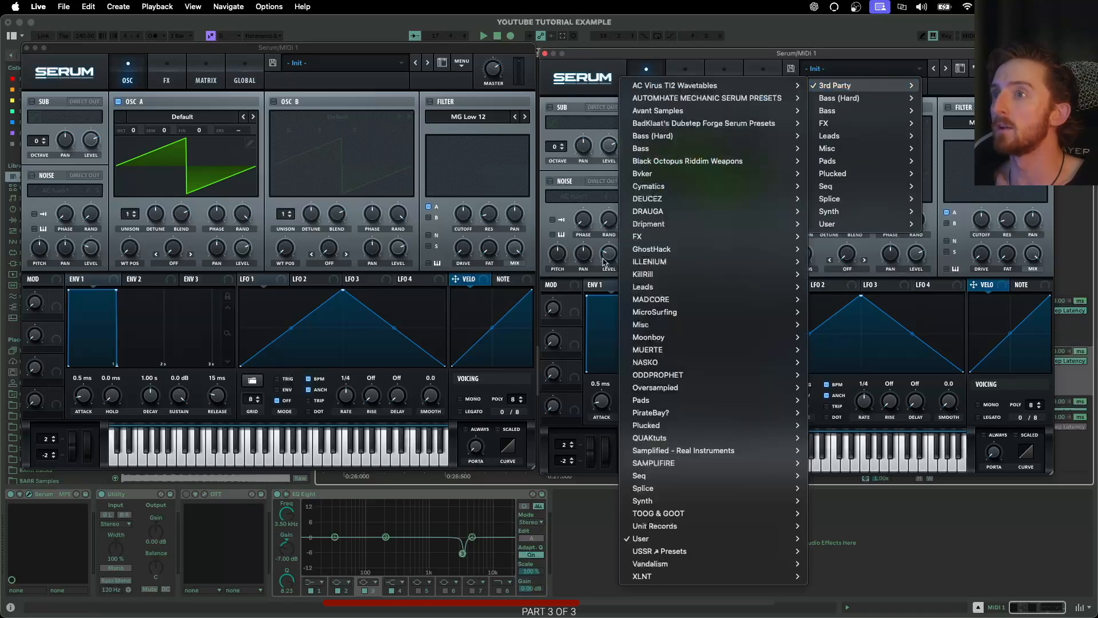
{"action": "mouse_move", "coordinate": [657, 300]}
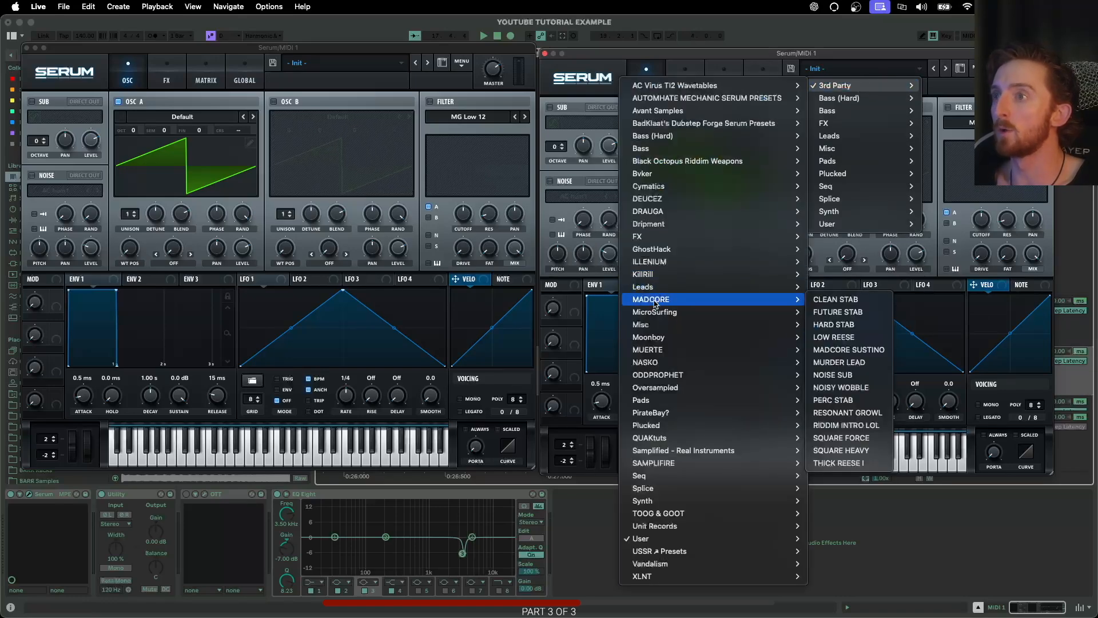
{"action": "left_click", "coordinate": [866, 362]}
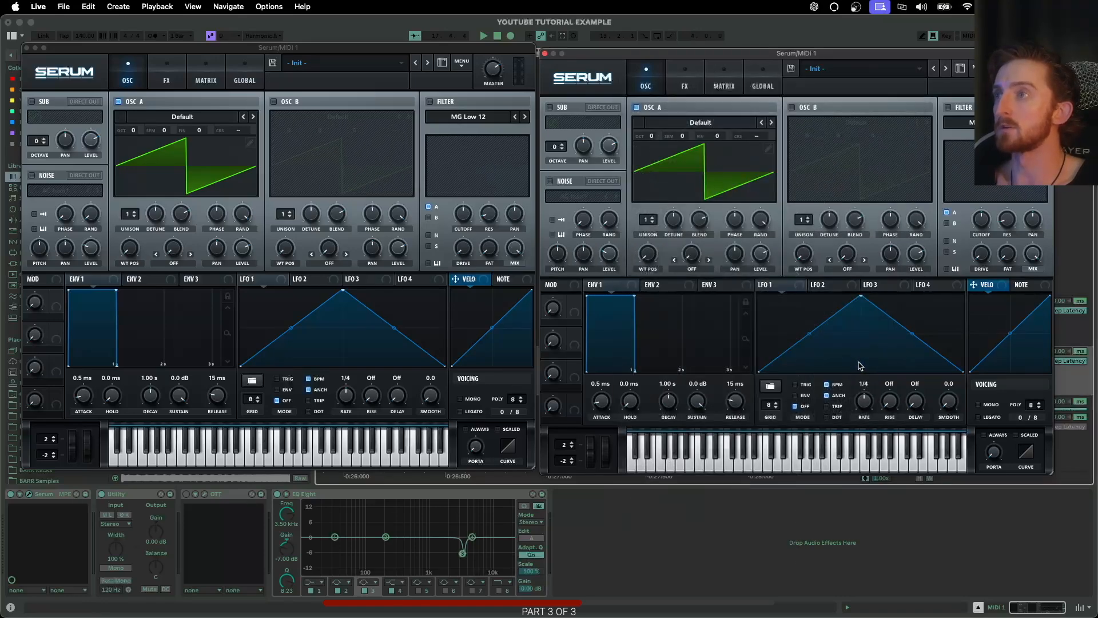
Step: Reopen the Serum window holding MURDER LEAD and realign it side by side with the Init Serum window
{"action": "left_click", "coordinate": [542, 53]}
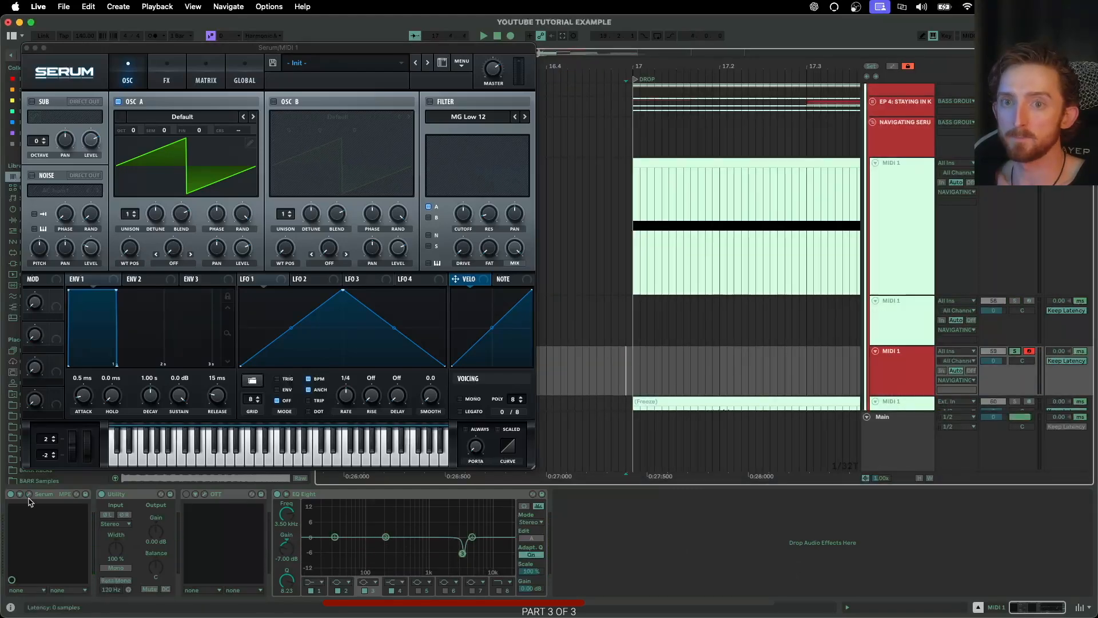
{"action": "left_click_drag", "start_coordinate": [1095, 48], "coordinate": [662, 71]}
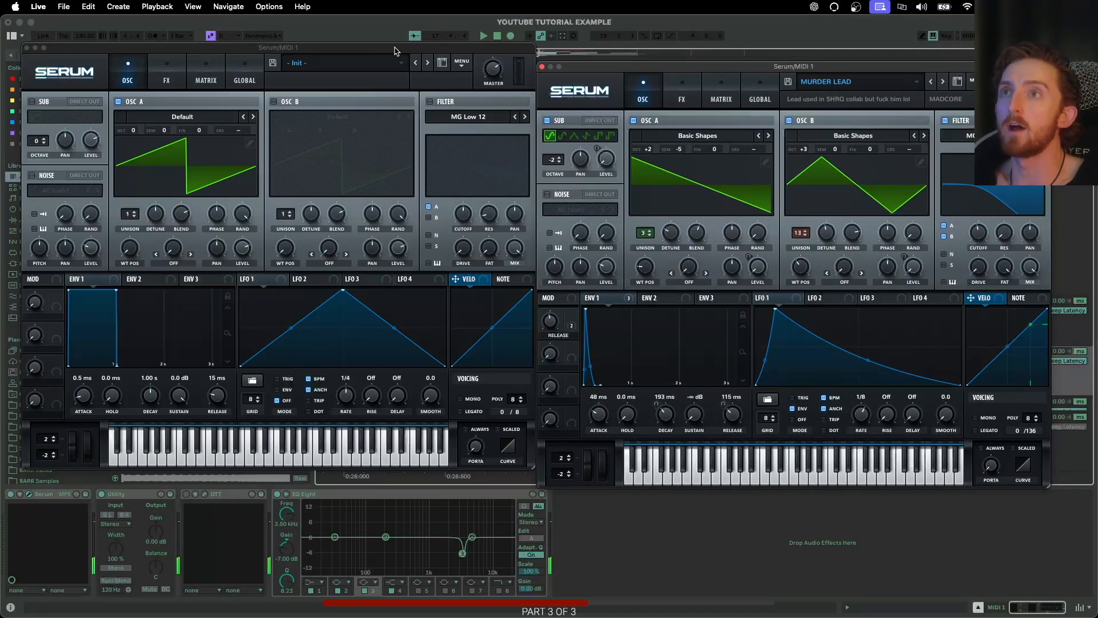
{"action": "left_click_drag", "start_coordinate": [394, 47], "coordinate": [375, 52]}
{"action": "left_click", "coordinate": [776, 301]}
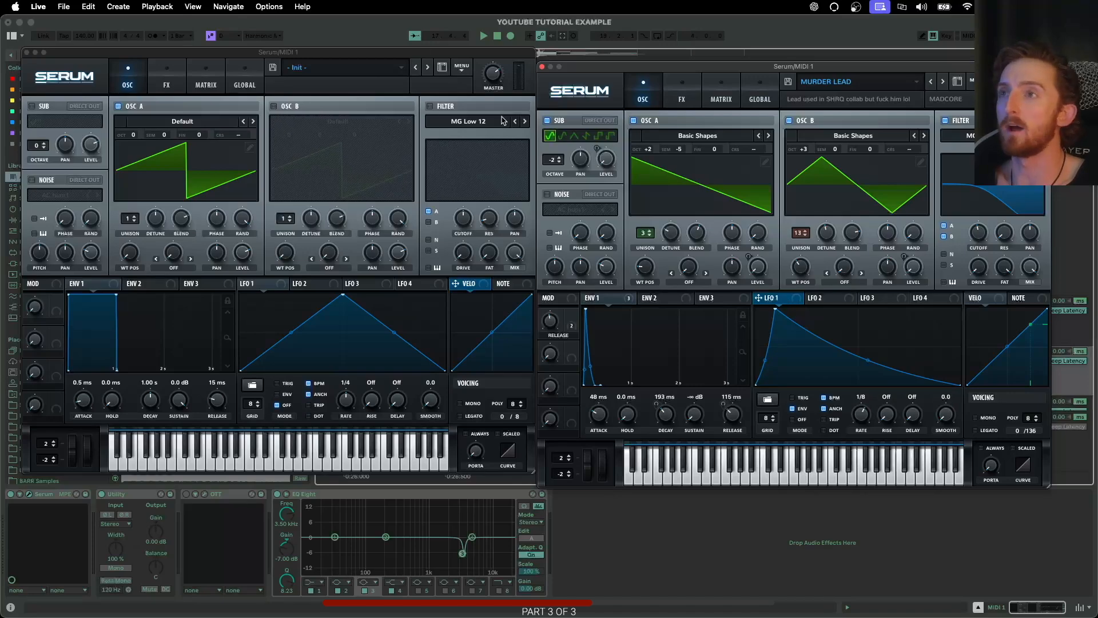
{"action": "left_click_drag", "start_coordinate": [319, 52], "coordinate": [319, 56]}
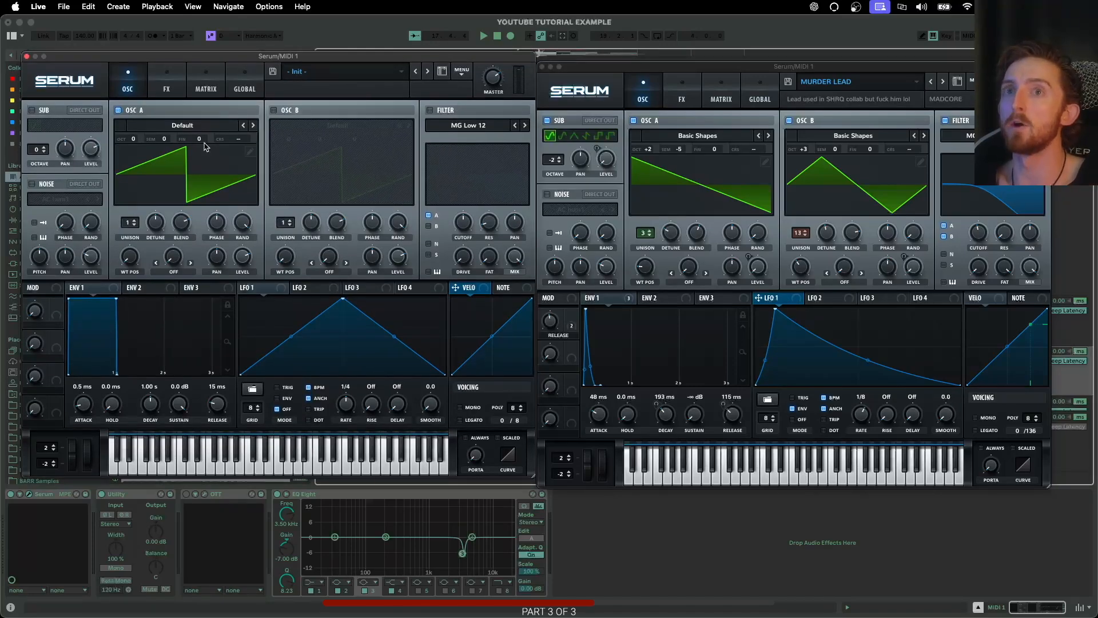
Step: Enable the sub oscillator in the Init Serum instance and set its octave to -2
{"action": "left_click", "coordinate": [33, 110]}
{"action": "left_click", "coordinate": [44, 152]}
{"action": "left_click", "coordinate": [44, 152]}
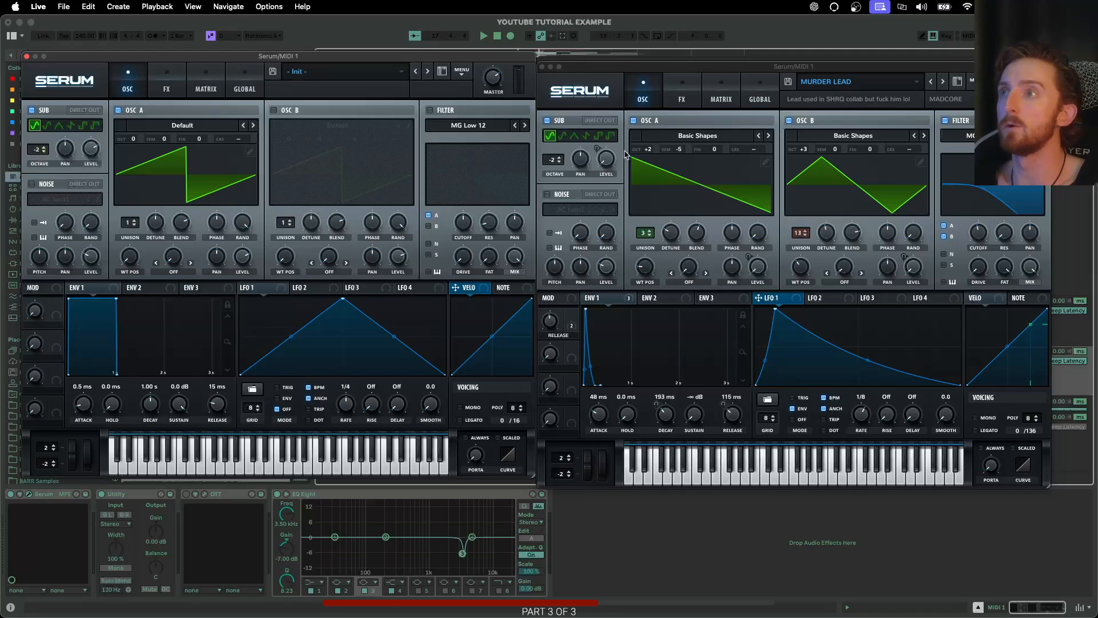
Step: Set the Init instance's oscillator A to the Basic Shapes wavetable at its falling saw position, with octave +2 and semitone -5
{"action": "left_click", "coordinate": [189, 126]}
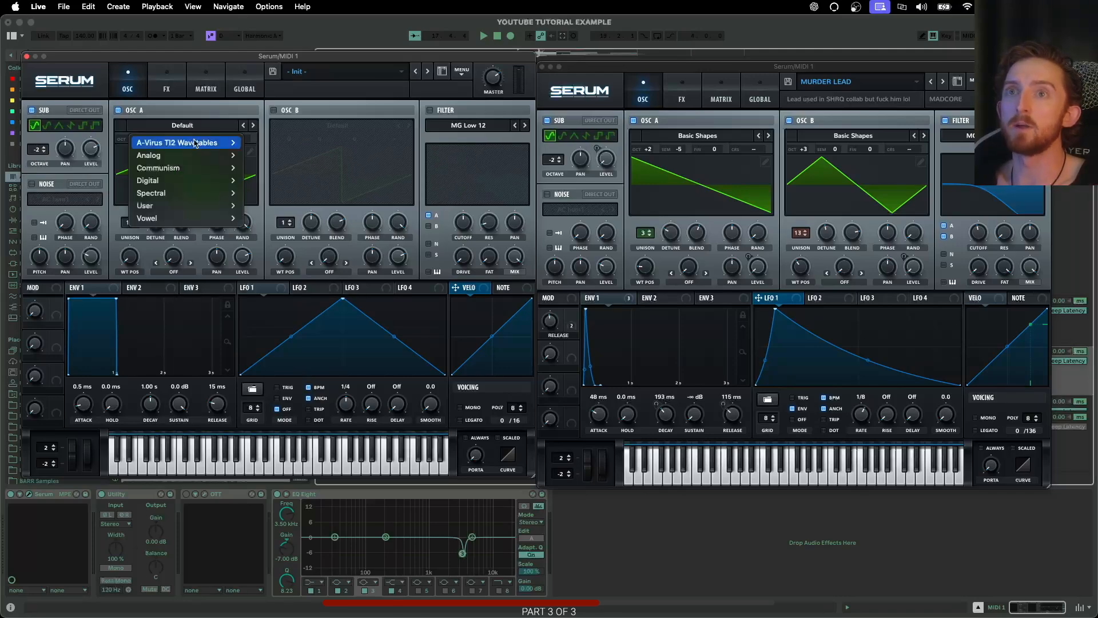
{"action": "mouse_move", "coordinate": [189, 155]}
{"action": "left_click", "coordinate": [286, 151]}
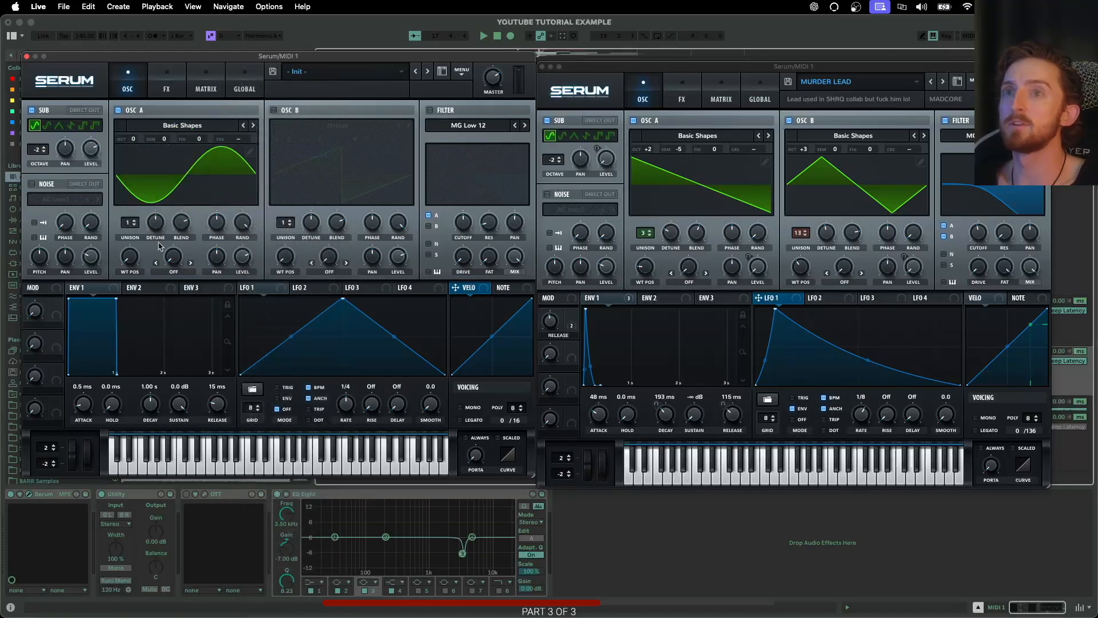
{"action": "left_click_drag", "start_coordinate": [128, 257], "coordinate": [140, 234]}
{"action": "left_click_drag", "start_coordinate": [135, 143], "coordinate": [165, 175]}
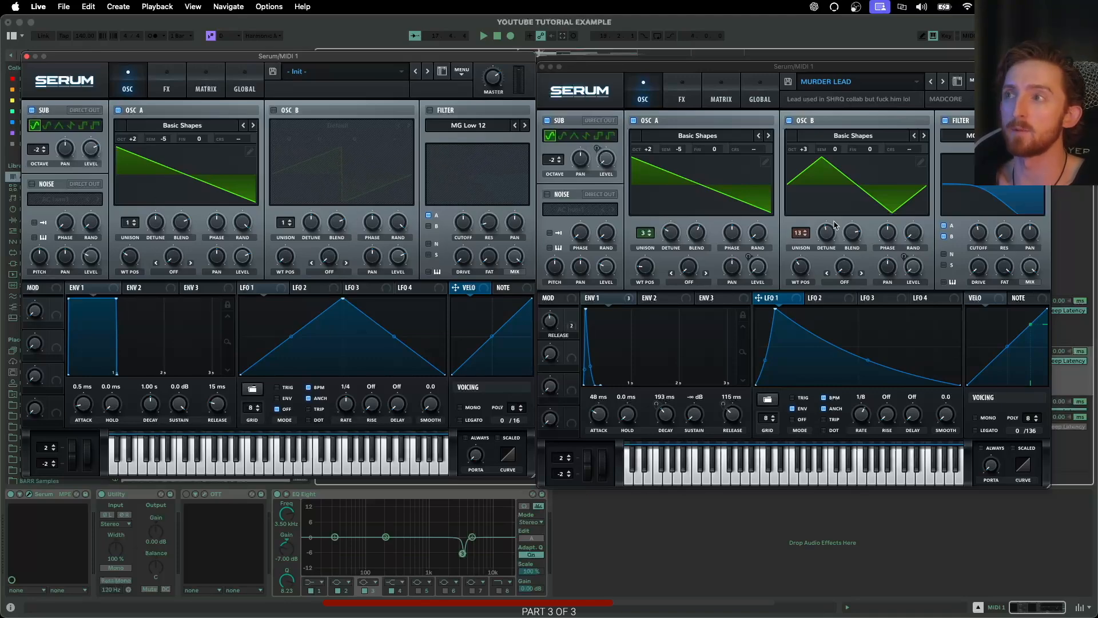
Step: Examine MURDER LEAD's LFOs, Envelope 1 level modulation and effects chain, returning to the oscillator view
{"action": "left_click", "coordinate": [772, 302]}
{"action": "left_click", "coordinate": [843, 302]}
{"action": "left_click", "coordinate": [801, 302]}
{"action": "left_click", "coordinate": [884, 302]}
{"action": "left_click", "coordinate": [800, 303]}
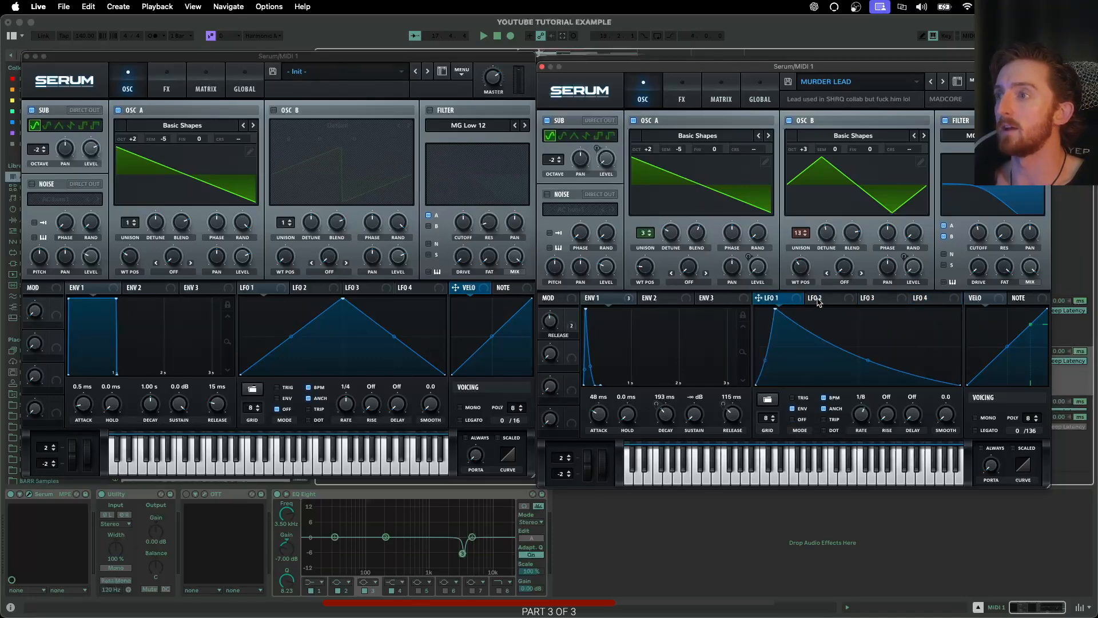
{"action": "left_click", "coordinate": [681, 91]}
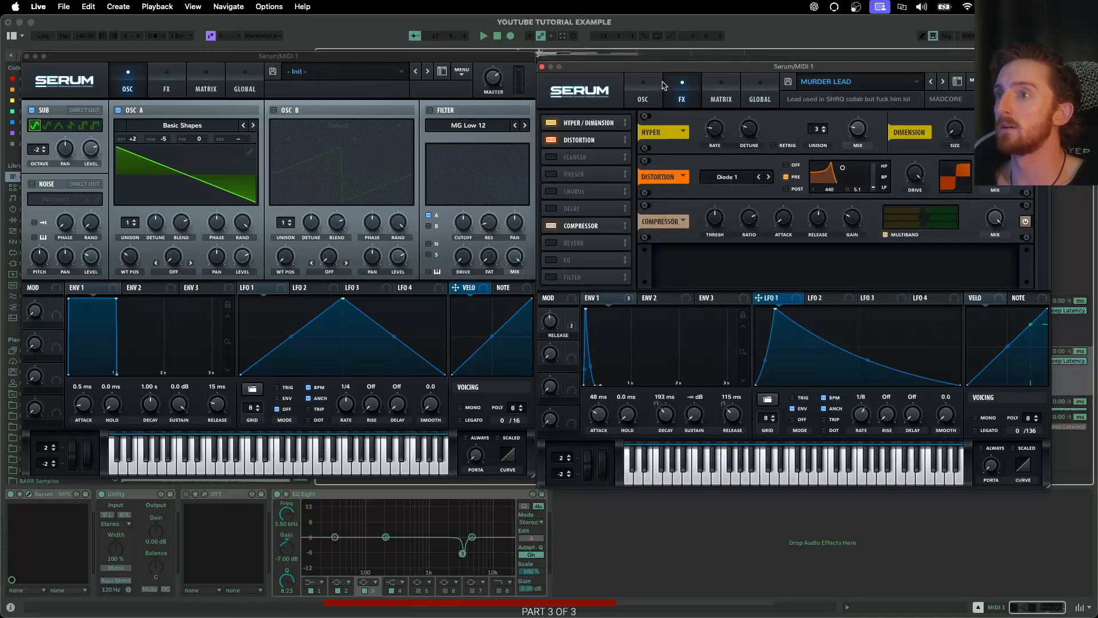
{"action": "left_click", "coordinate": [659, 85]}
{"action": "left_click", "coordinate": [570, 328]}
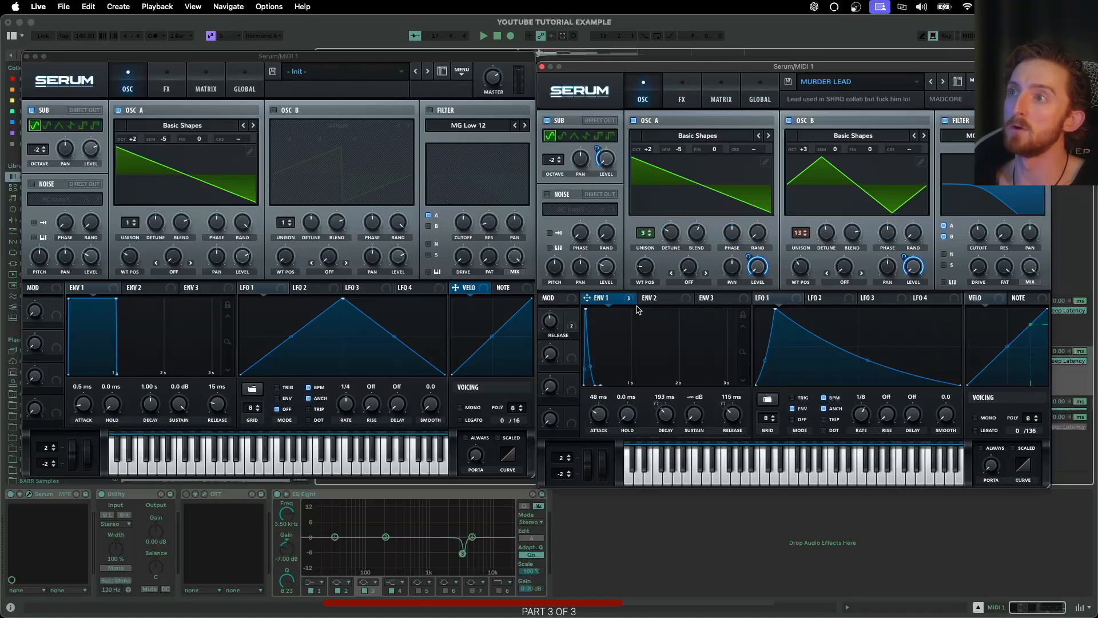
{"action": "mouse_move", "coordinate": [607, 302]}
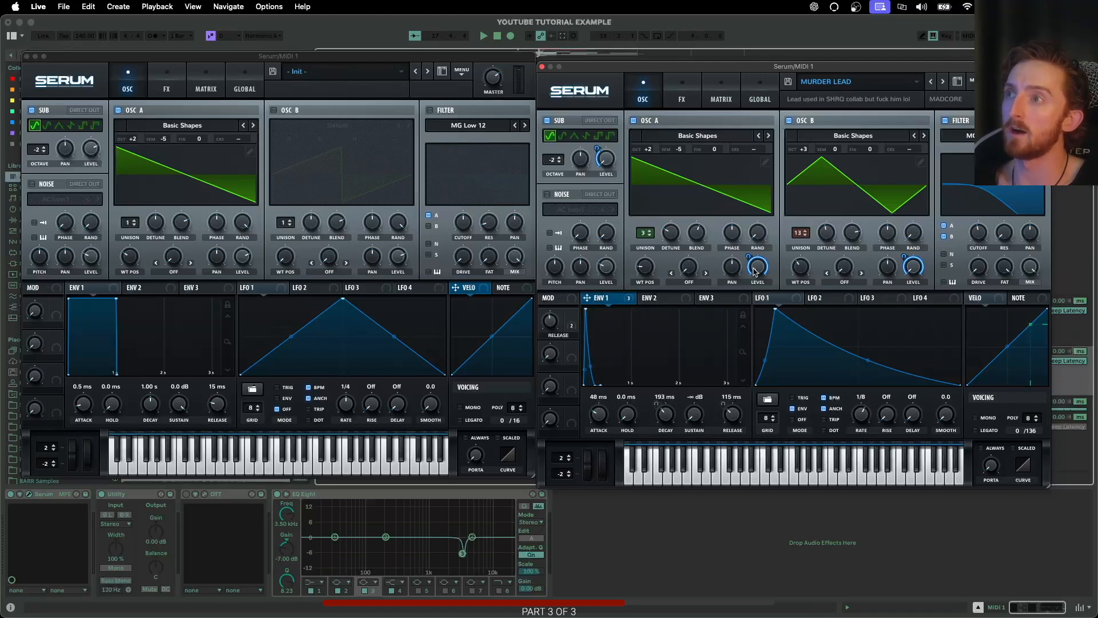
{"action": "left_click", "coordinate": [777, 300]}
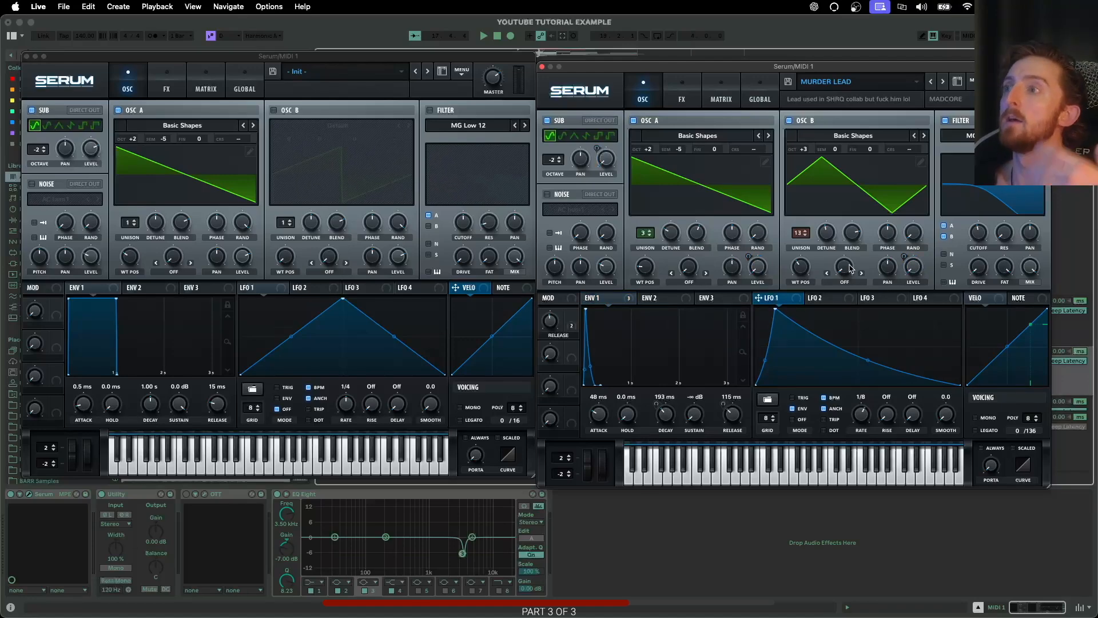
{"action": "left_click", "coordinate": [683, 103]}
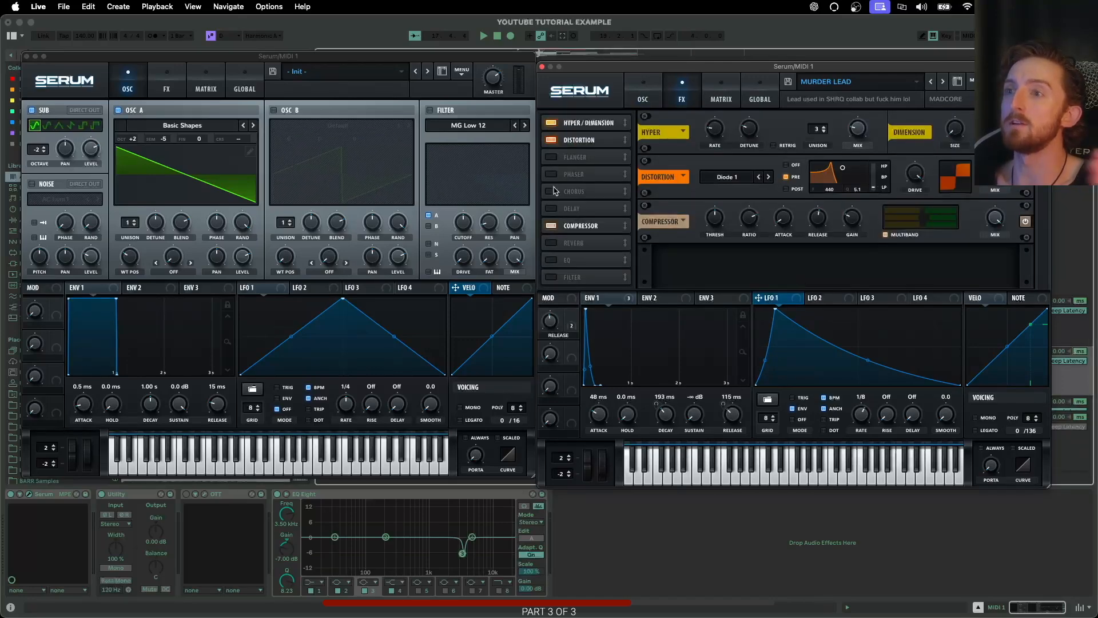
{"action": "left_click", "coordinate": [644, 93]}
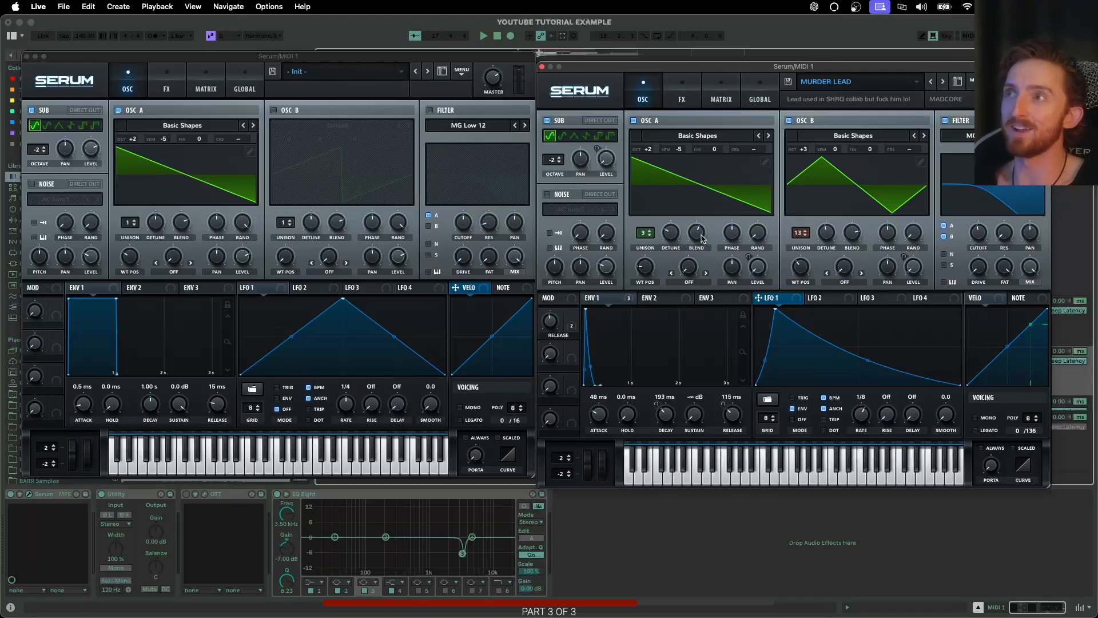
Step: Close both Serum windows and select the pale green MIDI 1 track directly above the soloed red one
{"action": "left_click", "coordinate": [542, 67]}
{"action": "left_click", "coordinate": [26, 56]}
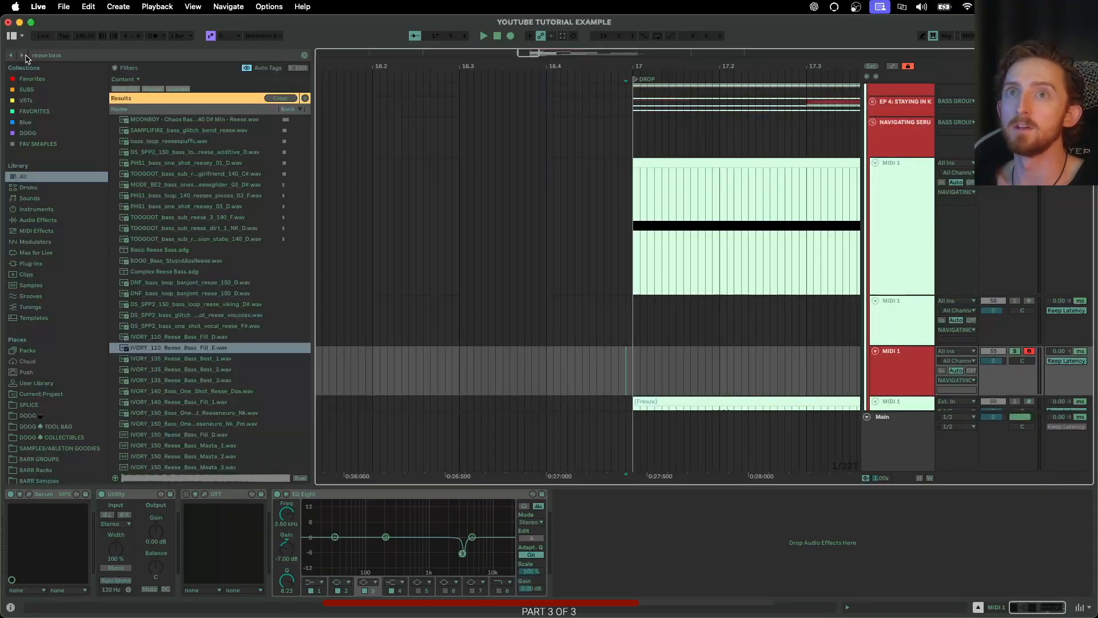
{"action": "left_click", "coordinate": [882, 327]}
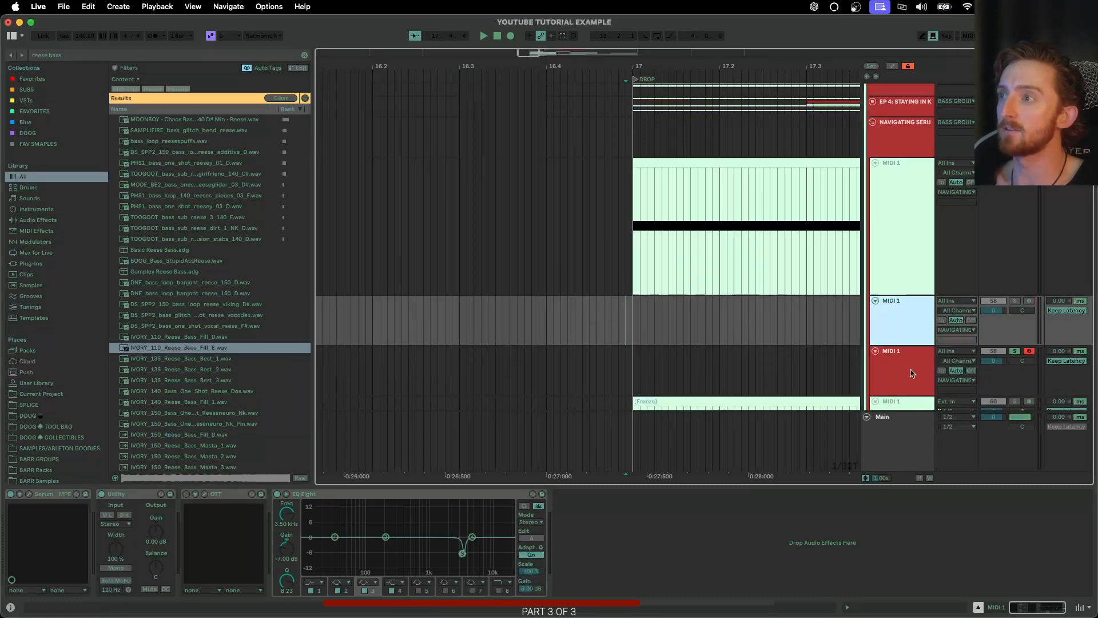
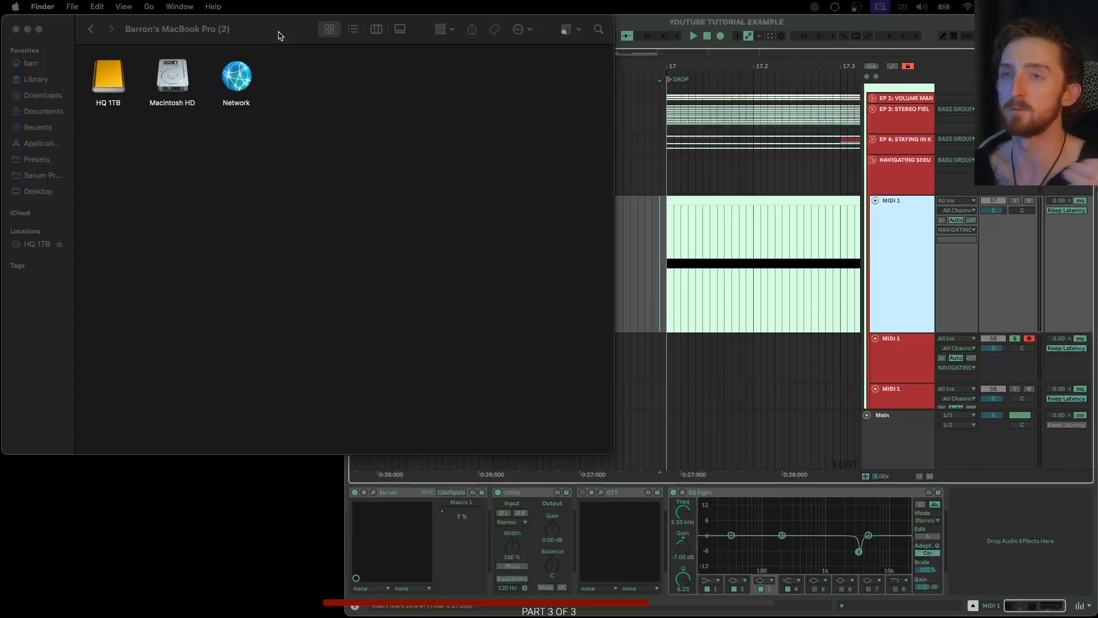
Step: In Finder, browse from Computer through Macintosh HD, Library, Audio, Presets and Xfer Records to the Serum Presets folder
{"action": "left_click", "coordinate": [274, 36]}
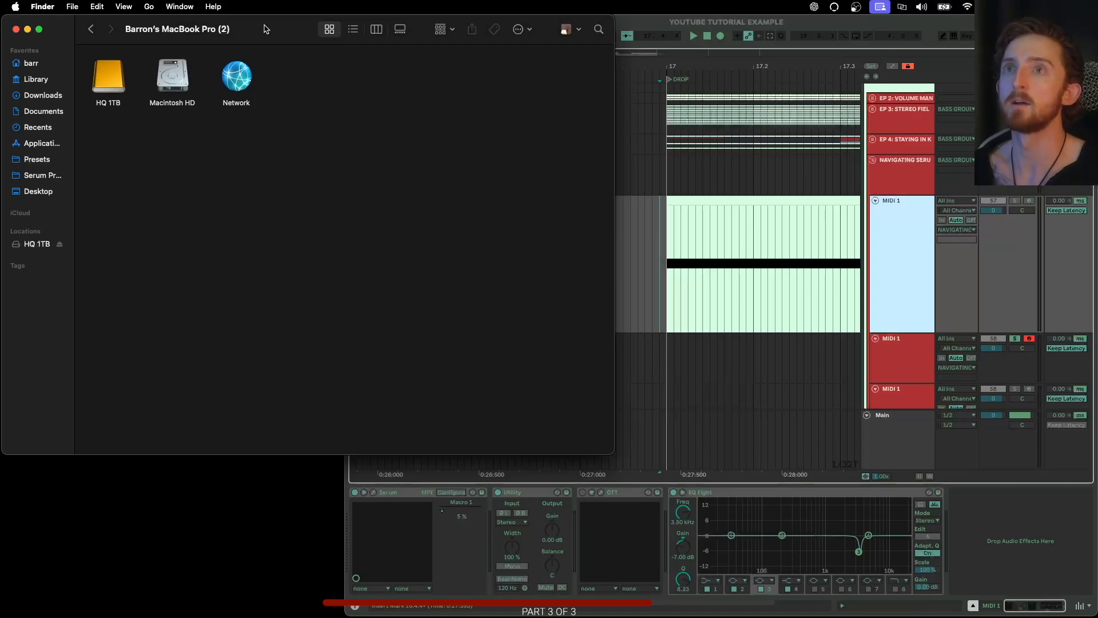
{"action": "left_click", "coordinate": [149, 7]}
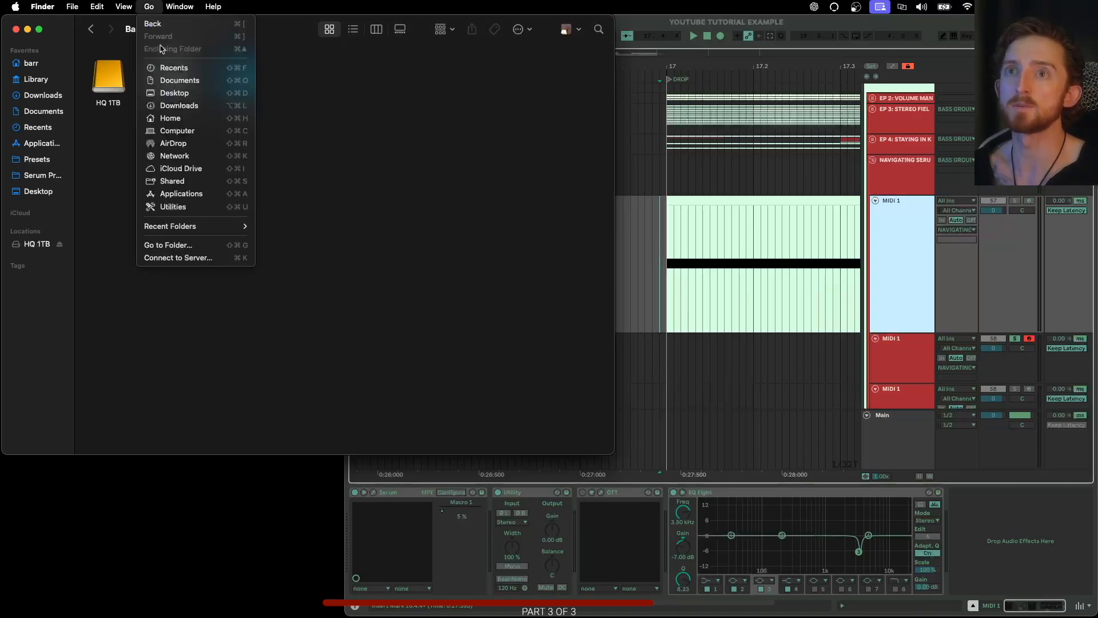
{"action": "left_click", "coordinate": [180, 131]}
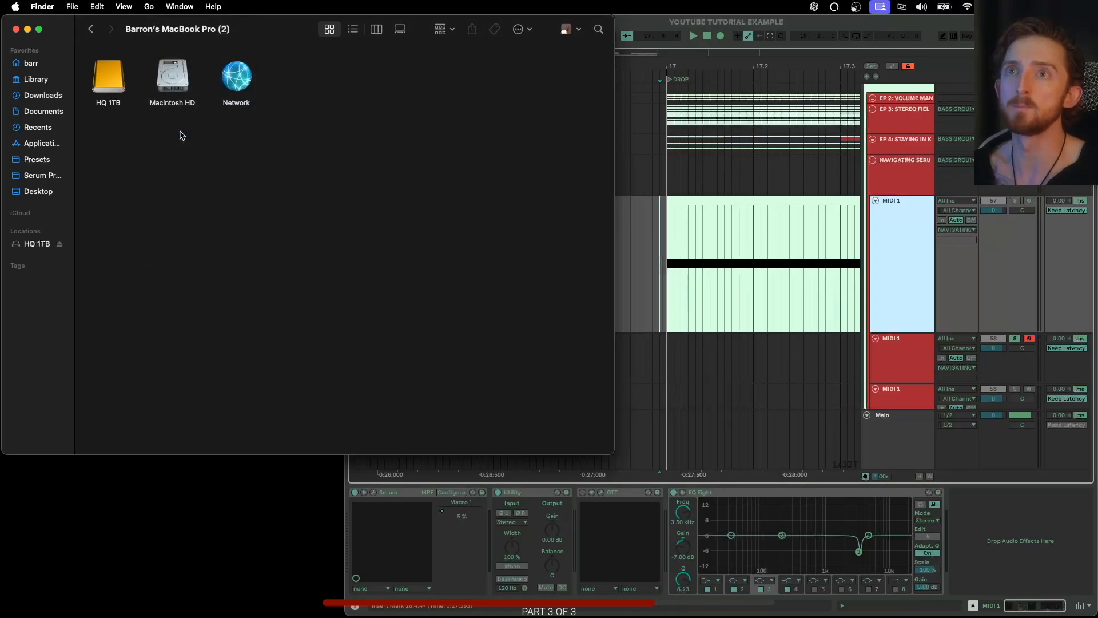
{"action": "double_click", "coordinate": [173, 84]}
{"action": "double_click", "coordinate": [174, 83]}
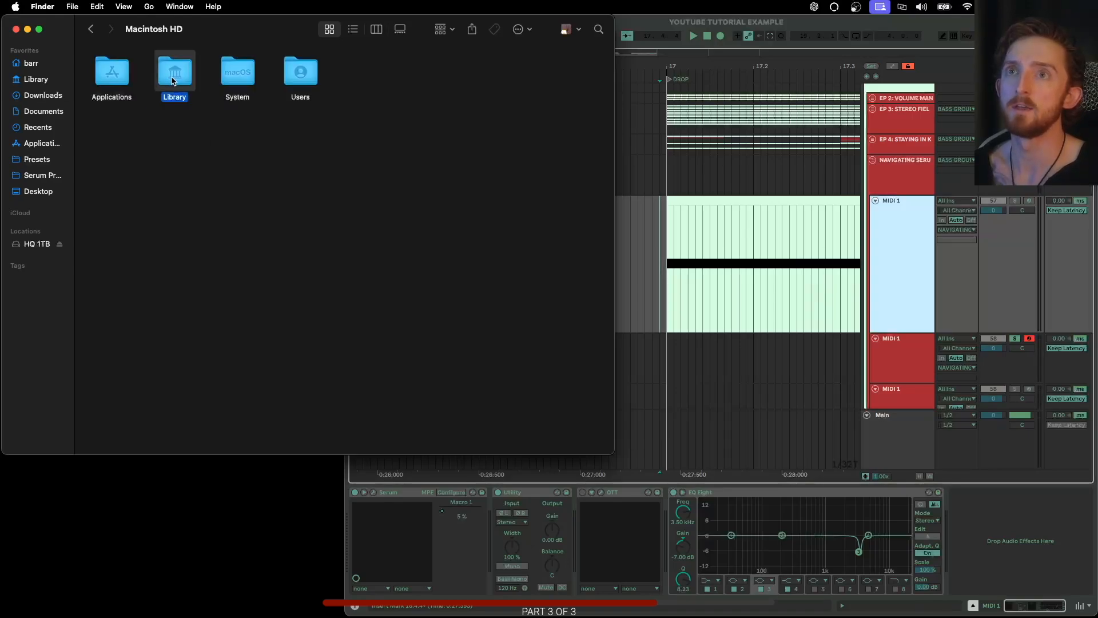
{"action": "double_click", "coordinate": [237, 77]}
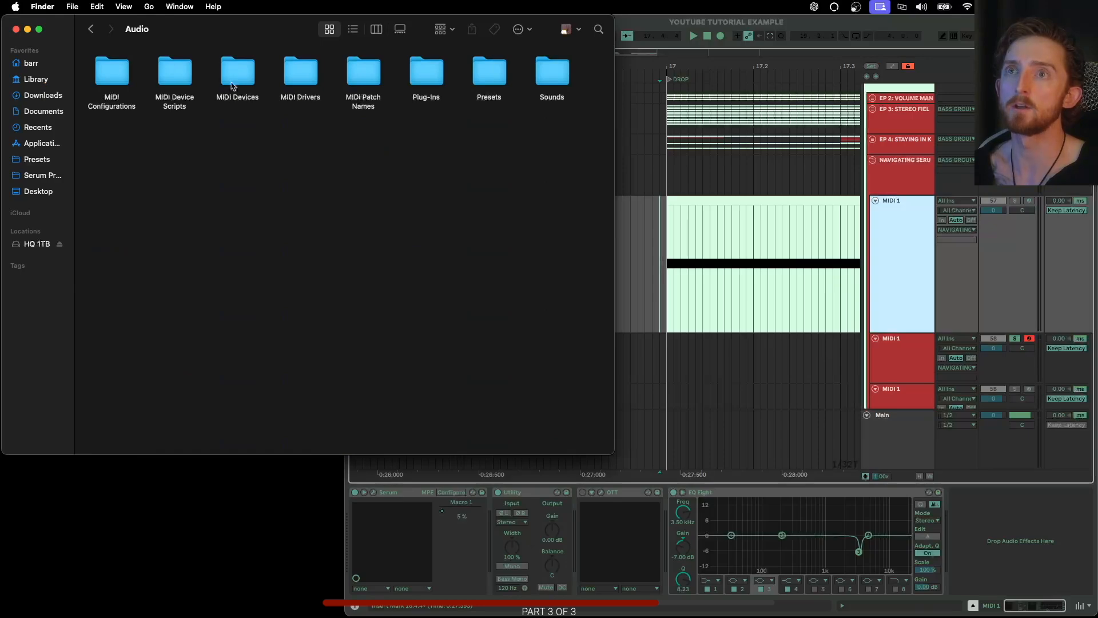
{"action": "double_click", "coordinate": [494, 76]}
{"action": "double_click", "coordinate": [112, 89]}
{"action": "double_click", "coordinate": [115, 92]}
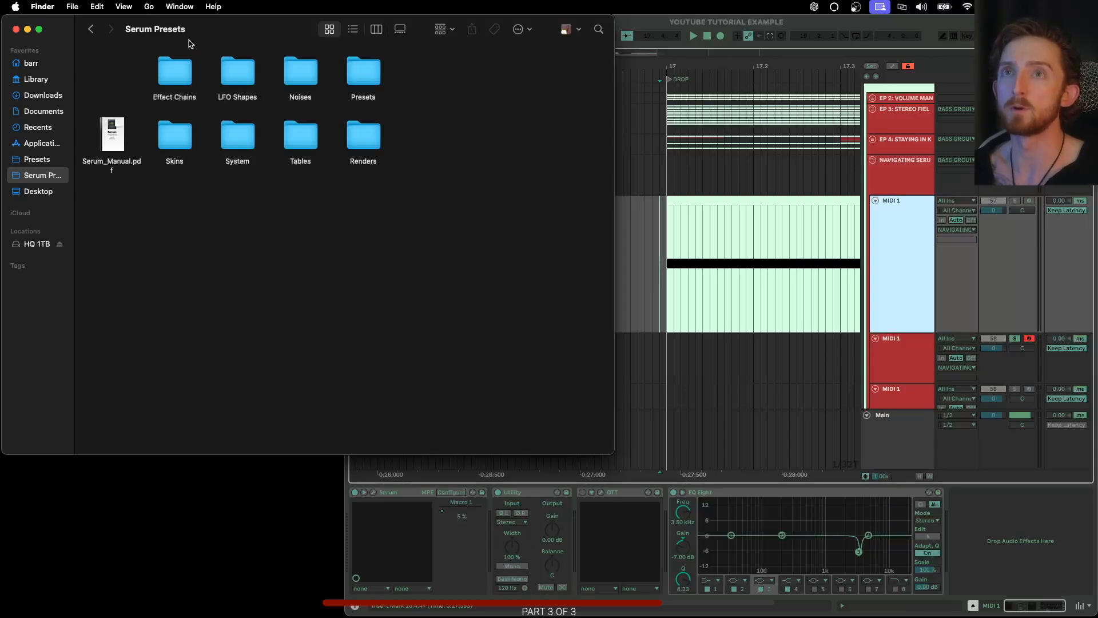
Step: Go back to the Xfer Records folder, reopen Serum Presets through its Finder favourite and enter its Presets subfolder
{"action": "left_click", "coordinate": [90, 31]}
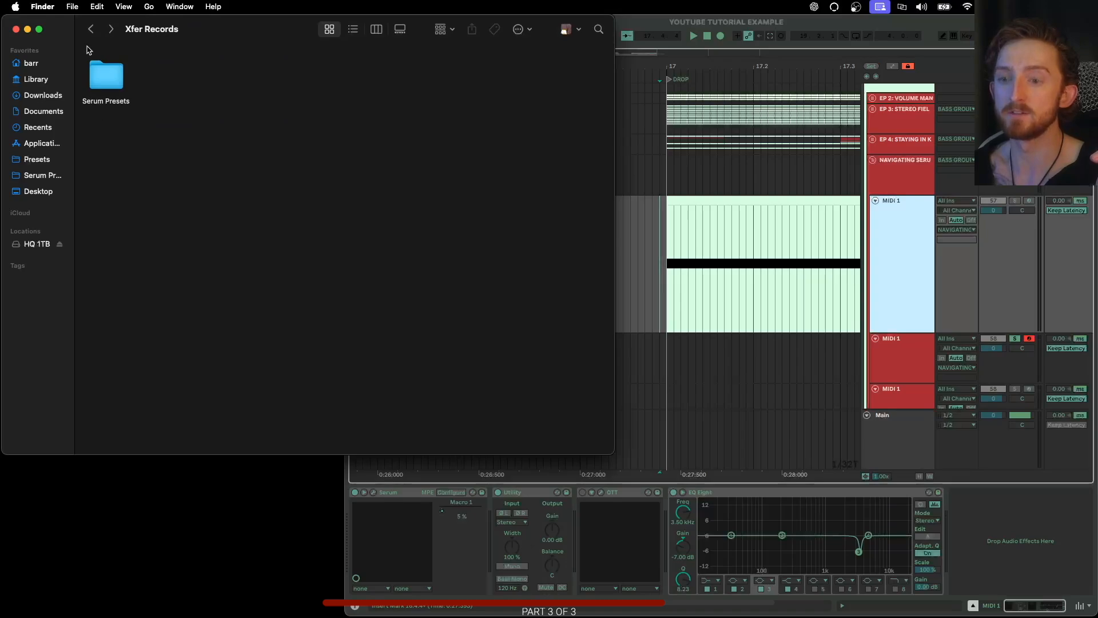
{"action": "mouse_move", "coordinate": [111, 82]}
{"action": "left_mouse_down"}
{"action": "mouse_move", "coordinate": [40, 183]}
{"action": "mouse_move", "coordinate": [55, 186]}
{"action": "mouse_move", "coordinate": [103, 82]}
{"action": "left_mouse_up"}
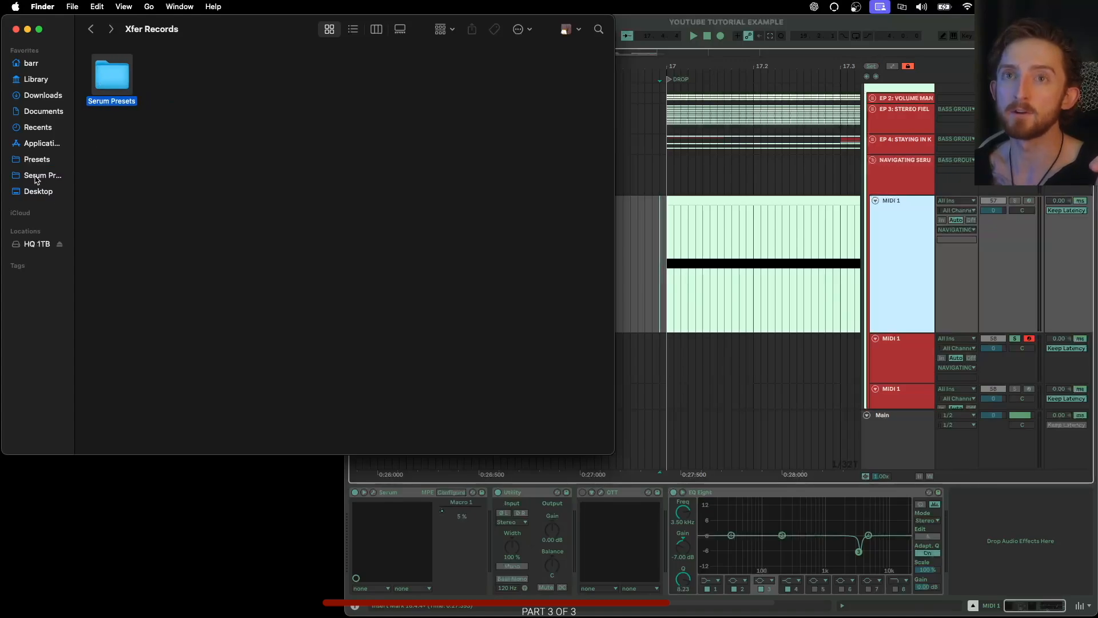
{"action": "left_click", "coordinate": [35, 175]}
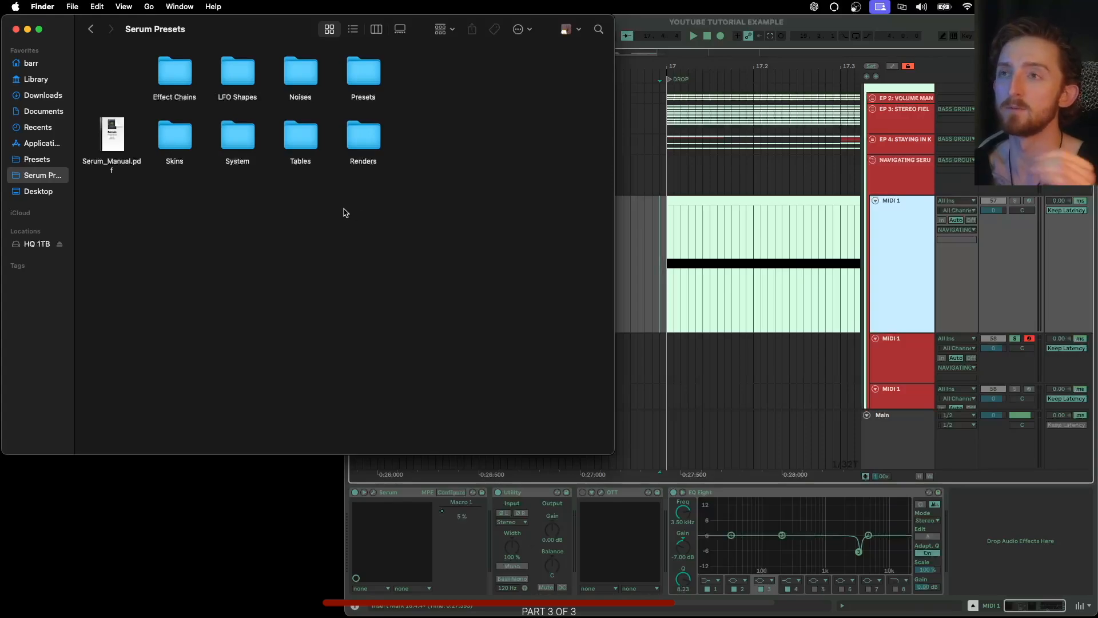
{"action": "left_click_drag", "start_coordinate": [240, 27], "coordinate": [240, 26]}
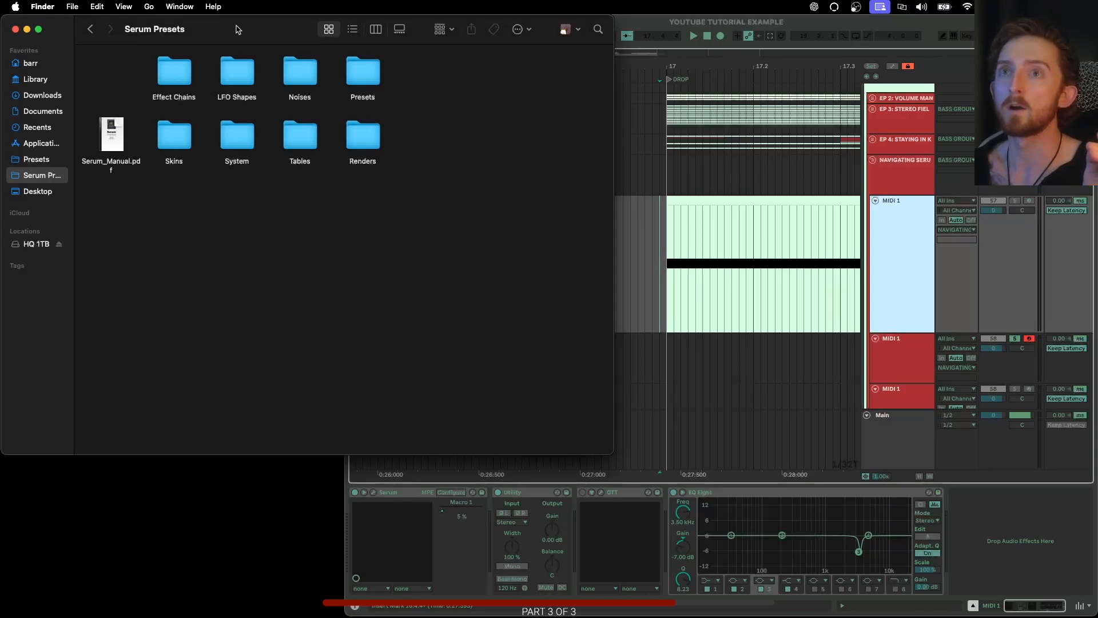
{"action": "double_click", "coordinate": [363, 74]}
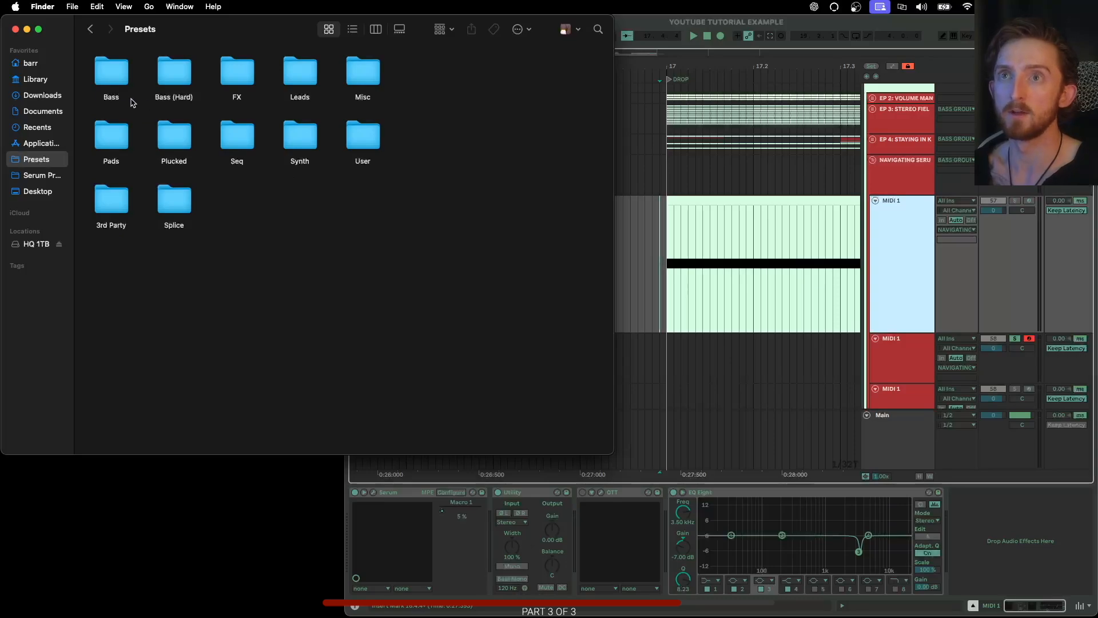
Step: Switch to Ableton Live, open Serum on the soloed red MIDI 1 track and view its list of preset folders
{"action": "left_click", "coordinate": [881, 259]}
{"action": "left_click", "coordinate": [897, 349]}
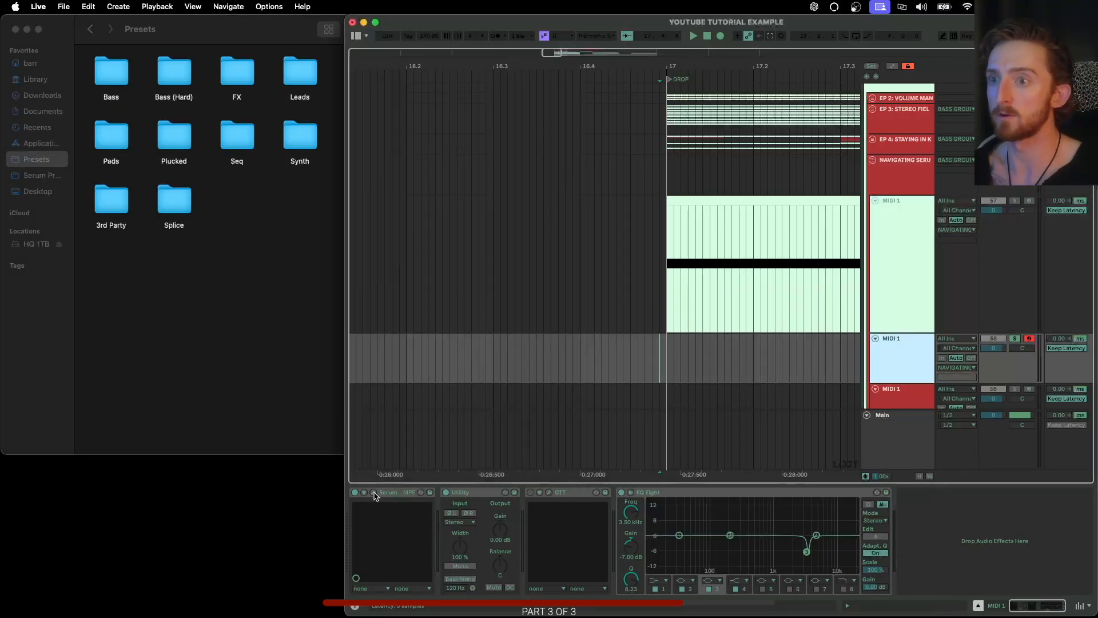
{"action": "left_click", "coordinate": [373, 492]}
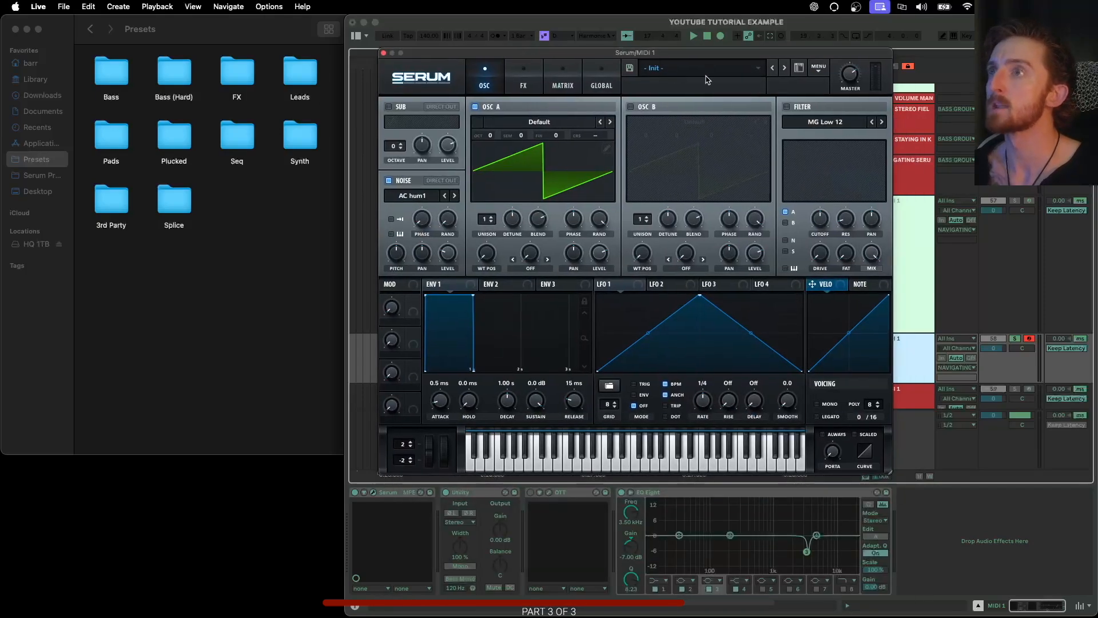
{"action": "left_click", "coordinate": [687, 75]}
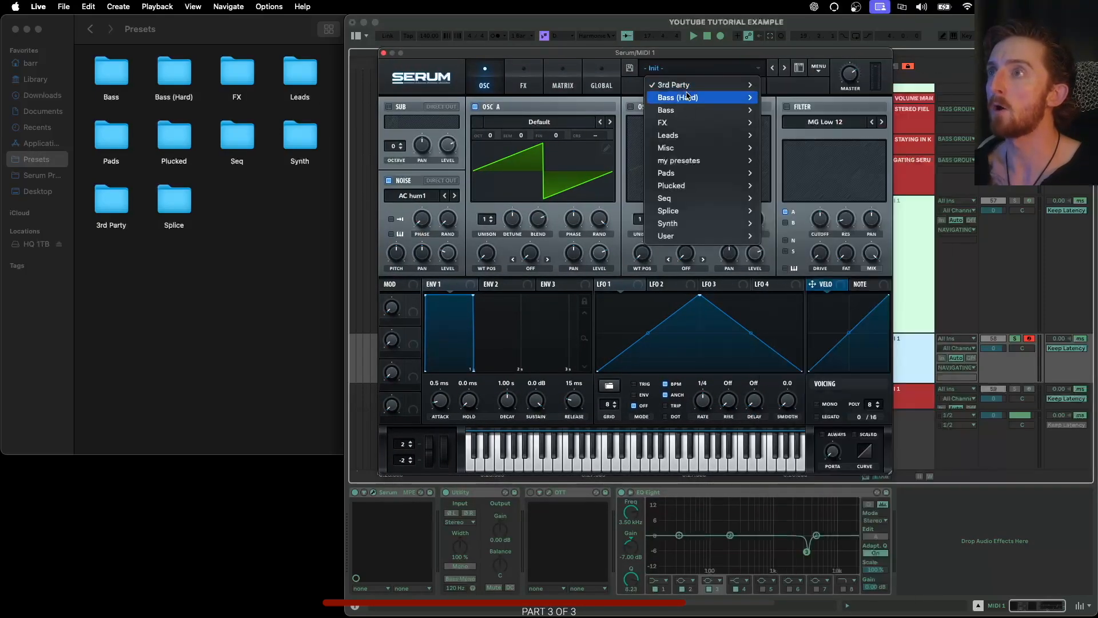
Step: In Finder, create a folder named "MY PRESETs" inside Serum's Presets folder
{"action": "left_click", "coordinate": [277, 247]}
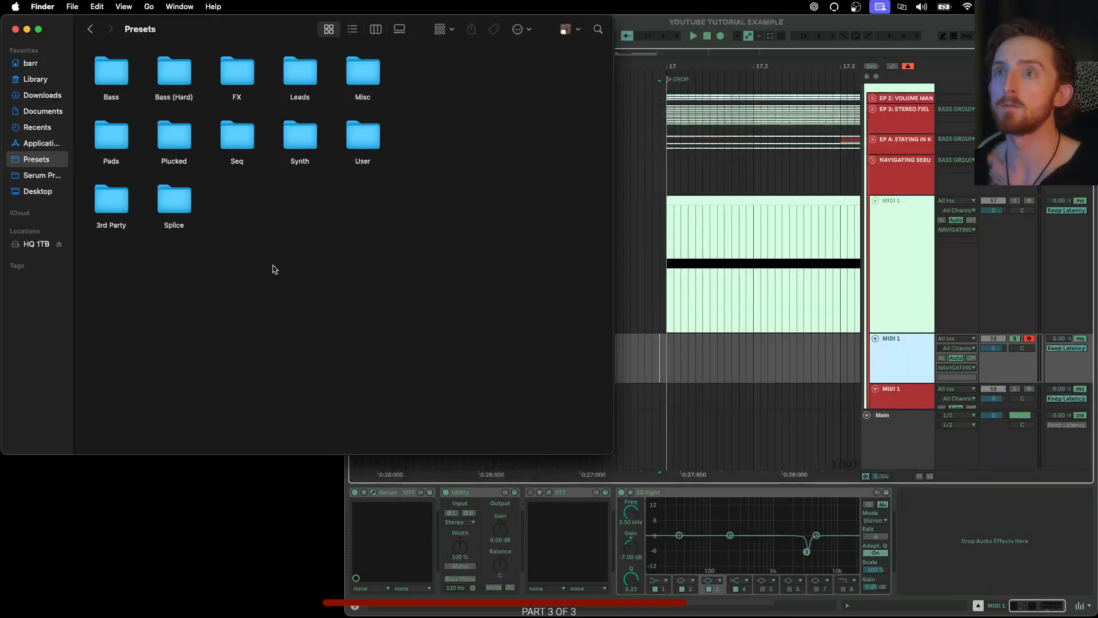
{"action": "right_click", "coordinate": [256, 197]}
{"action": "left_click", "coordinate": [280, 202]}
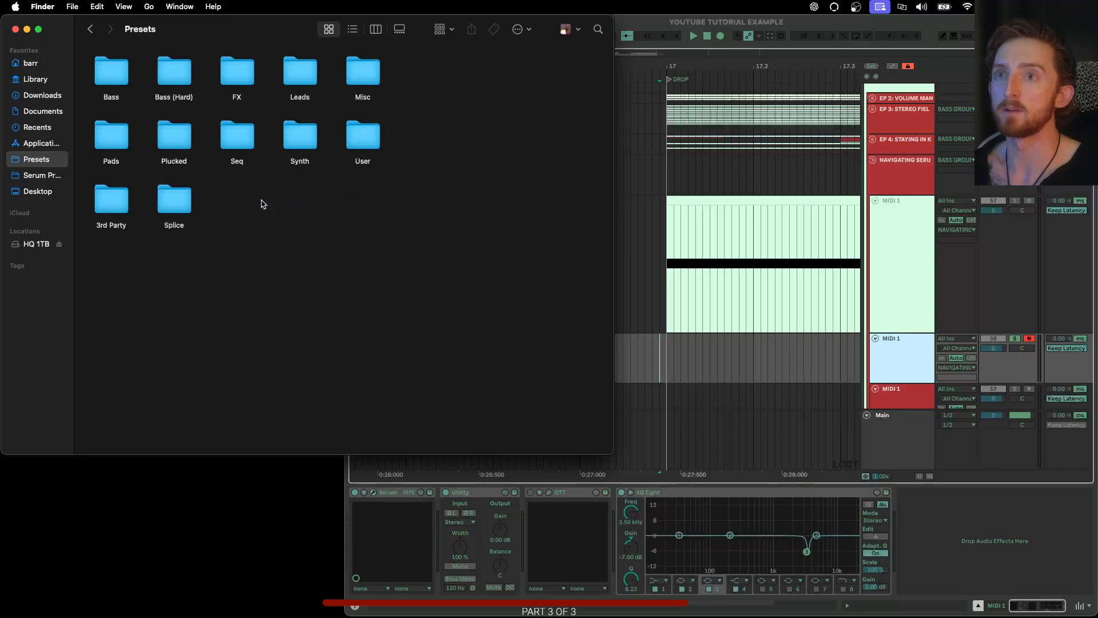
{"action": "type", "text": "MY PRESETW"}
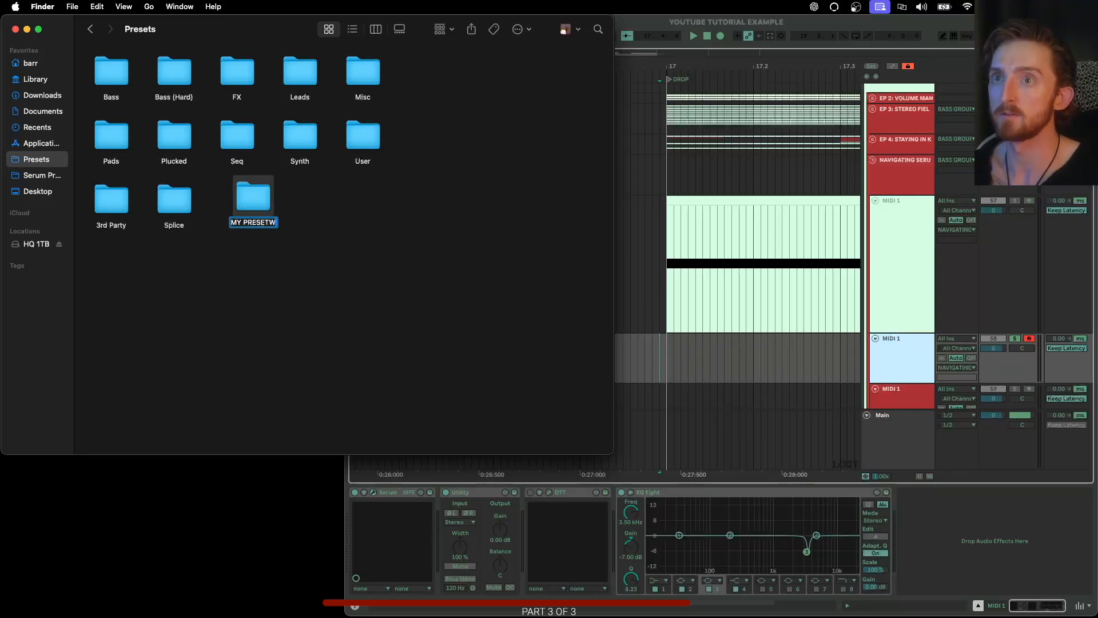
{"action": "key", "text": "BackSpace"}
{"action": "type", "text": "SETs"}
{"action": "key", "text": "Return"}
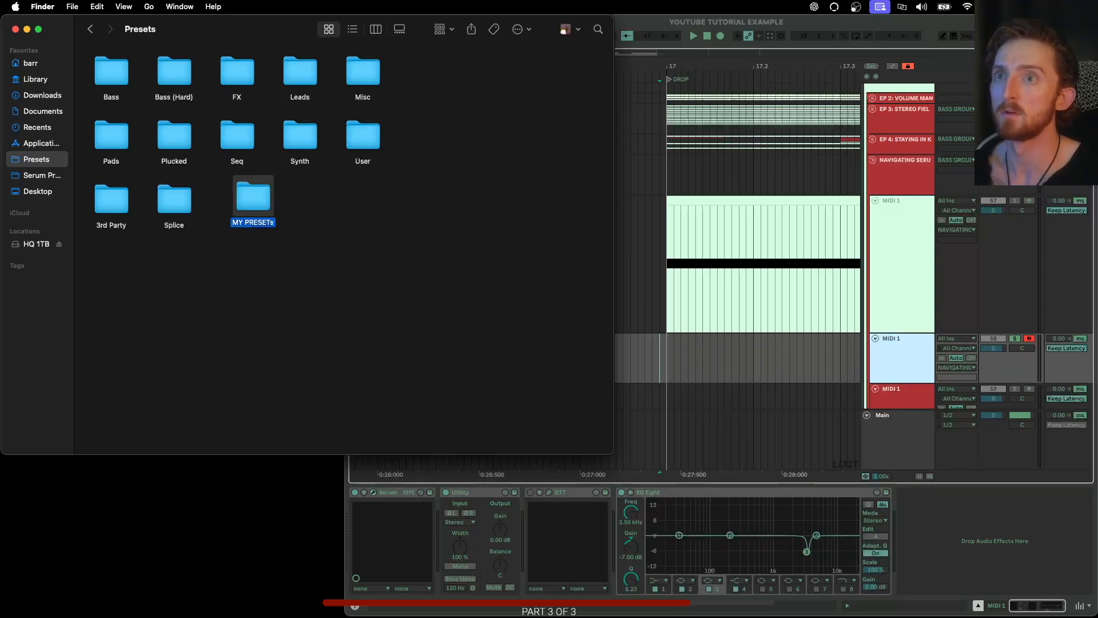
Step: Switch to Ableton Live, close the Serum window and duplicate the soloed red MIDI 1 track
{"action": "scroll", "coordinate": [893, 331], "scroll_direction": "down", "scroll_amount": 2}
{"action": "left_click", "coordinate": [893, 330]}
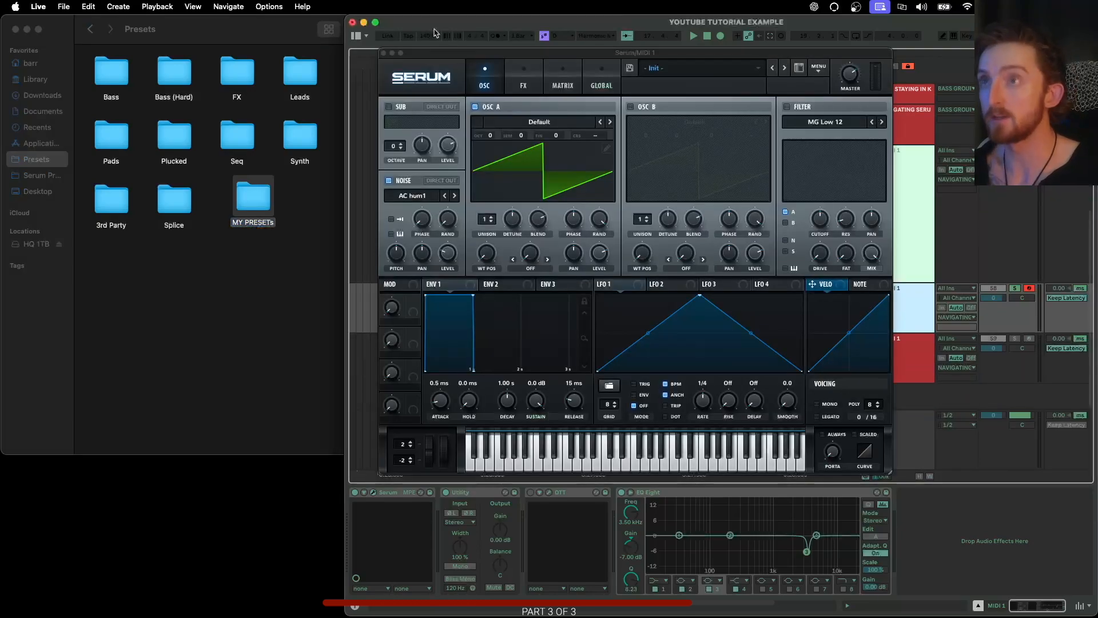
{"action": "left_click", "coordinate": [384, 53]}
{"action": "key", "text": "super+d"}
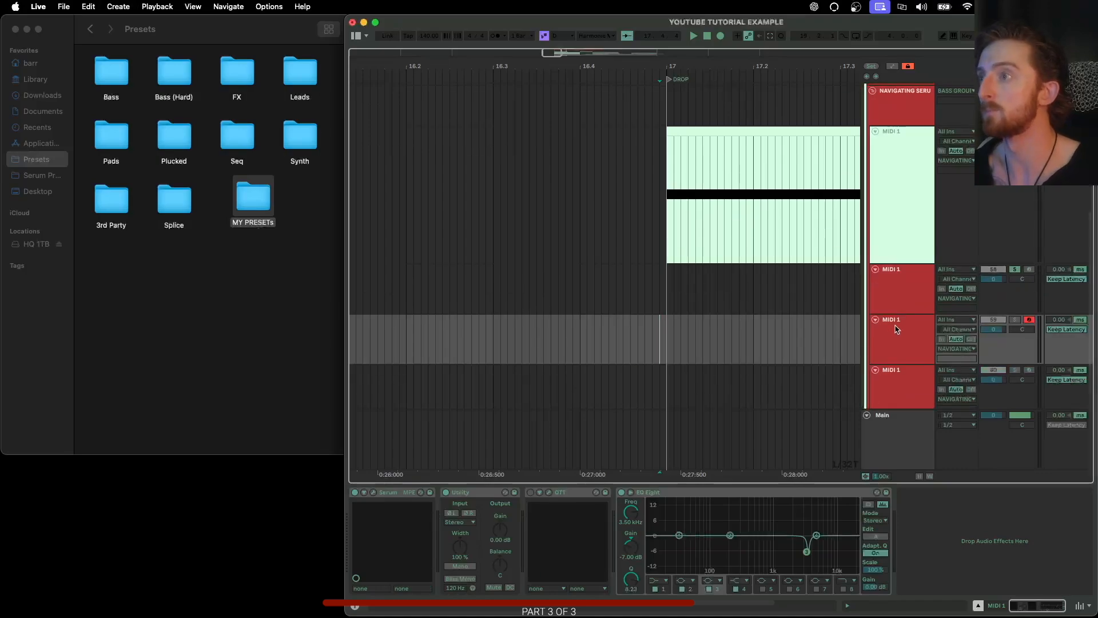
Step: Open Serum on the duplicated track, check its preset list for the MY PRESETs folder and close the plugin window
{"action": "left_click", "coordinate": [373, 493]}
{"action": "left_click_drag", "start_coordinate": [536, 434], "coordinate": [610, 90]}
{"action": "left_click", "coordinate": [722, 103]}
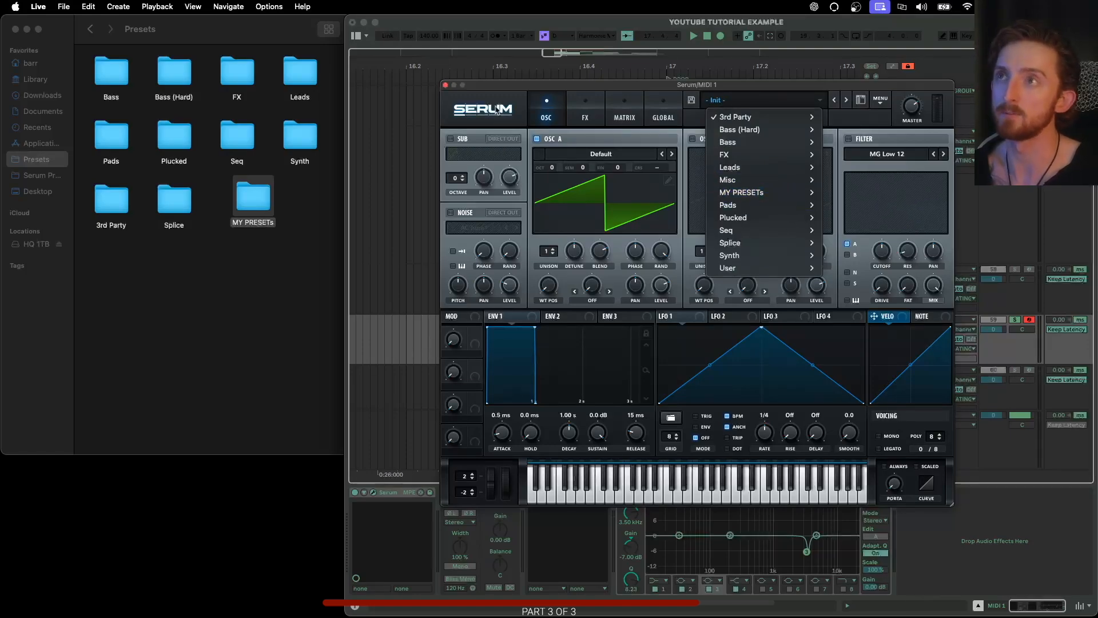
{"action": "left_click", "coordinate": [446, 85]}
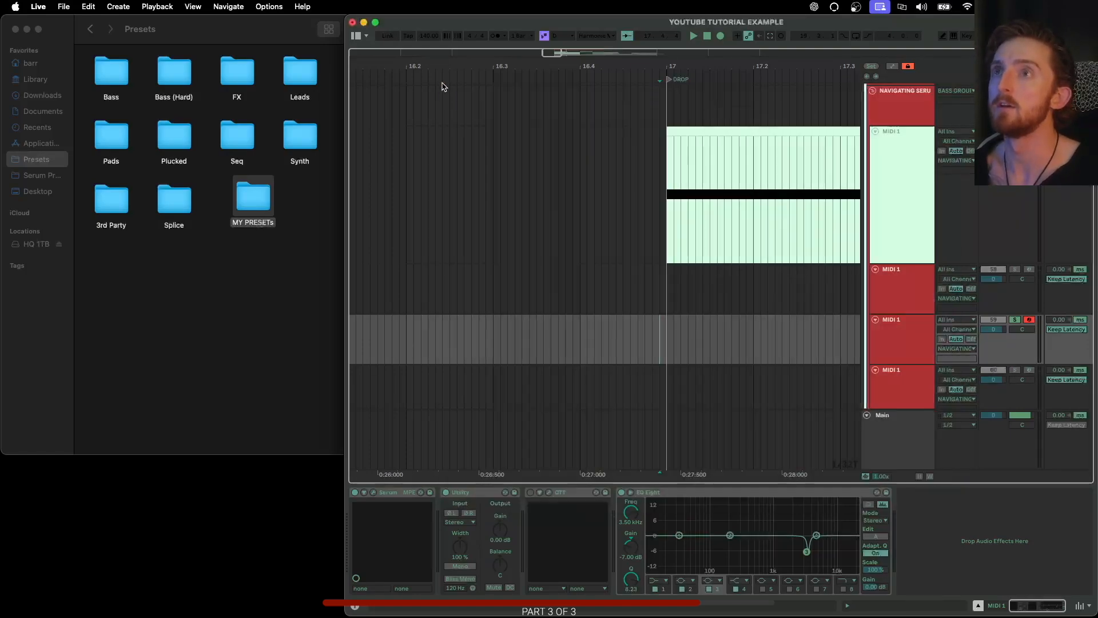
Step: Hide the Live window and delete the MY PRESETs folder in Finder
{"action": "left_click", "coordinate": [352, 23]}
{"action": "left_click", "coordinate": [250, 208]}
{"action": "left_click_drag", "start_coordinate": [247, 204], "coordinate": [476, 452]}
{"action": "key", "text": "super+BackSpace"}
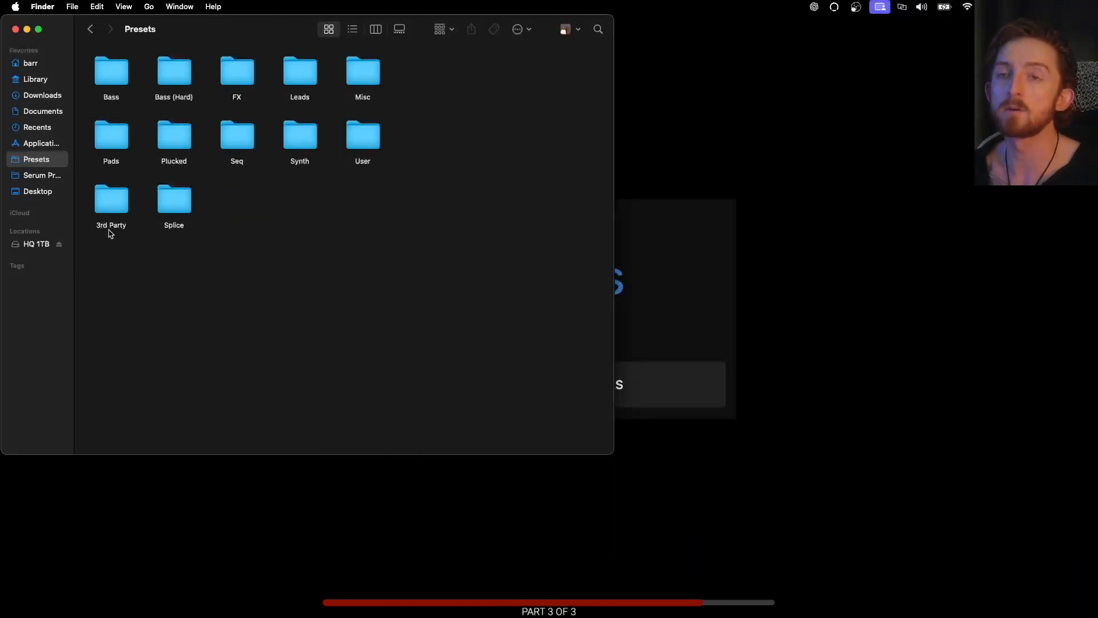
Step: Look through the 3rd Party folder and then the Bass folder, returning to Presets after each
{"action": "double_click", "coordinate": [110, 200]}
{"action": "scroll", "coordinate": [344, 286], "scroll_direction": "up", "scroll_amount": 2}
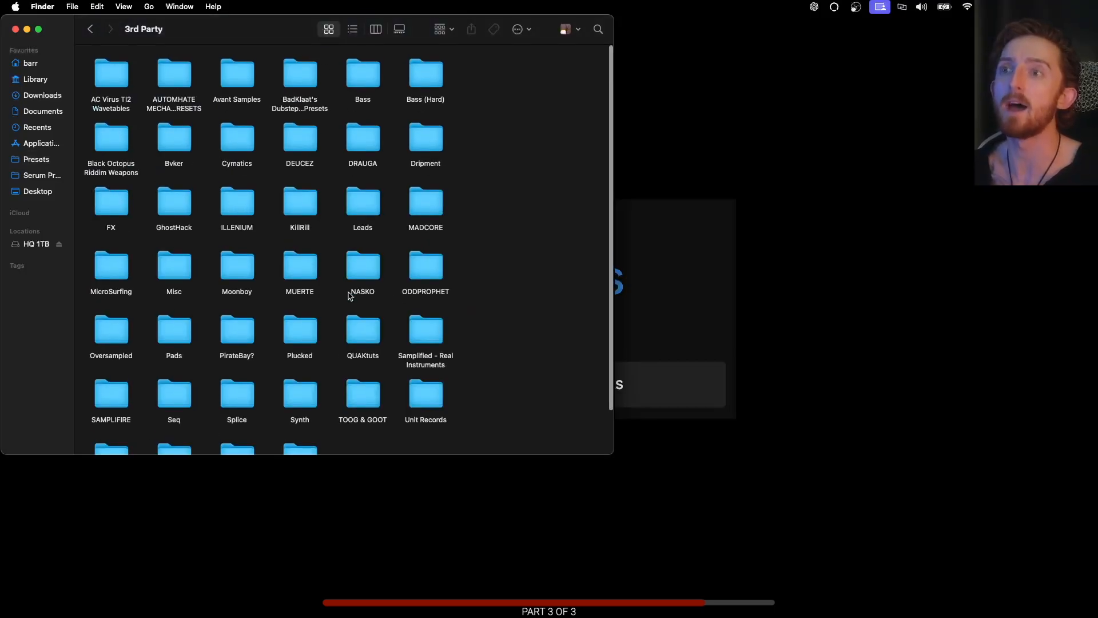
{"action": "scroll", "coordinate": [444, 296], "scroll_direction": "down", "scroll_amount": 2}
{"action": "scroll", "coordinate": [444, 296], "scroll_direction": "up", "scroll_amount": 2}
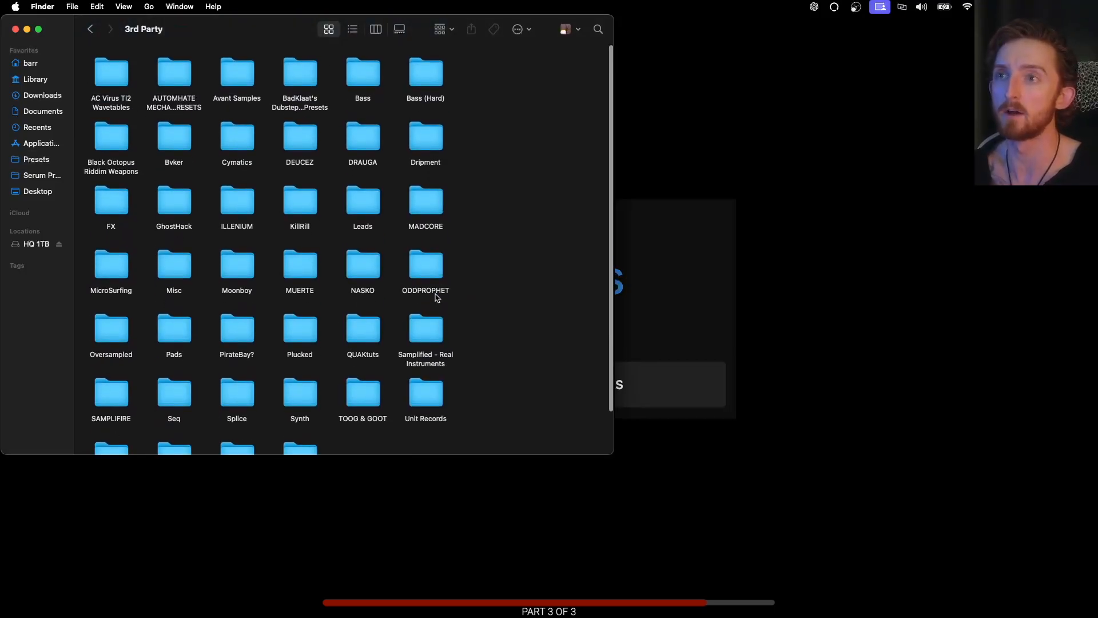
{"action": "left_click", "coordinate": [90, 30]}
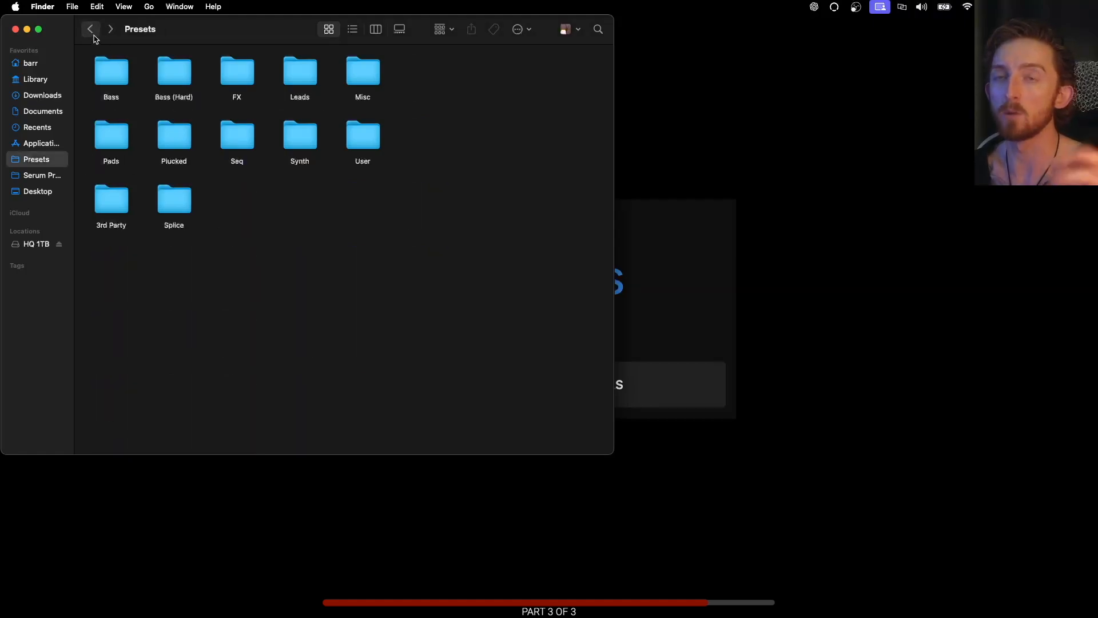
{"action": "double_click", "coordinate": [118, 71]}
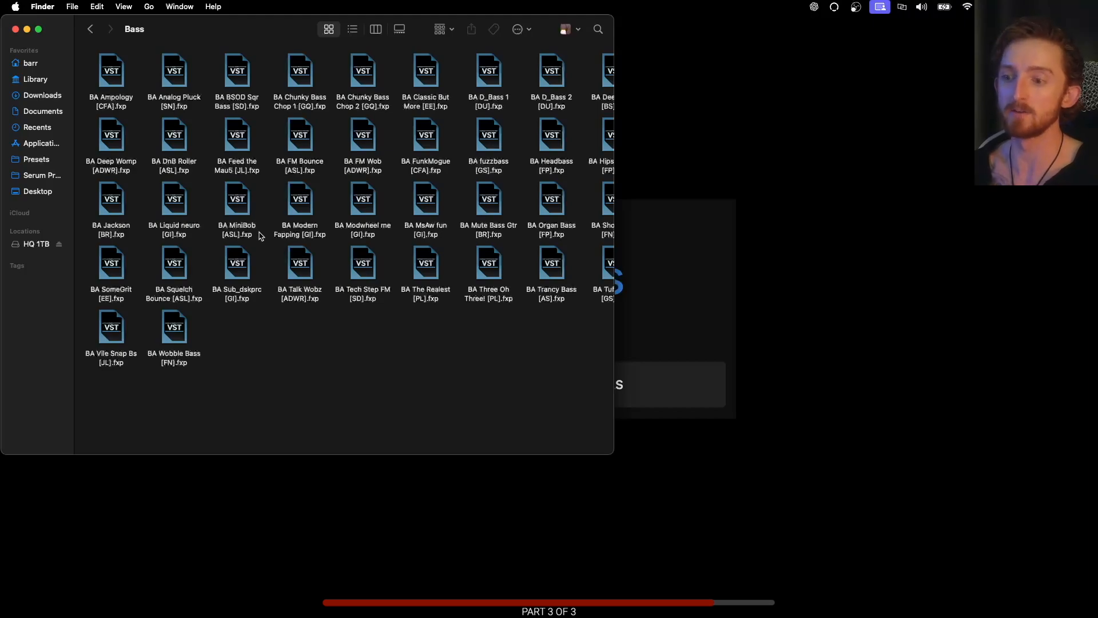
{"action": "left_click", "coordinate": [90, 29]}
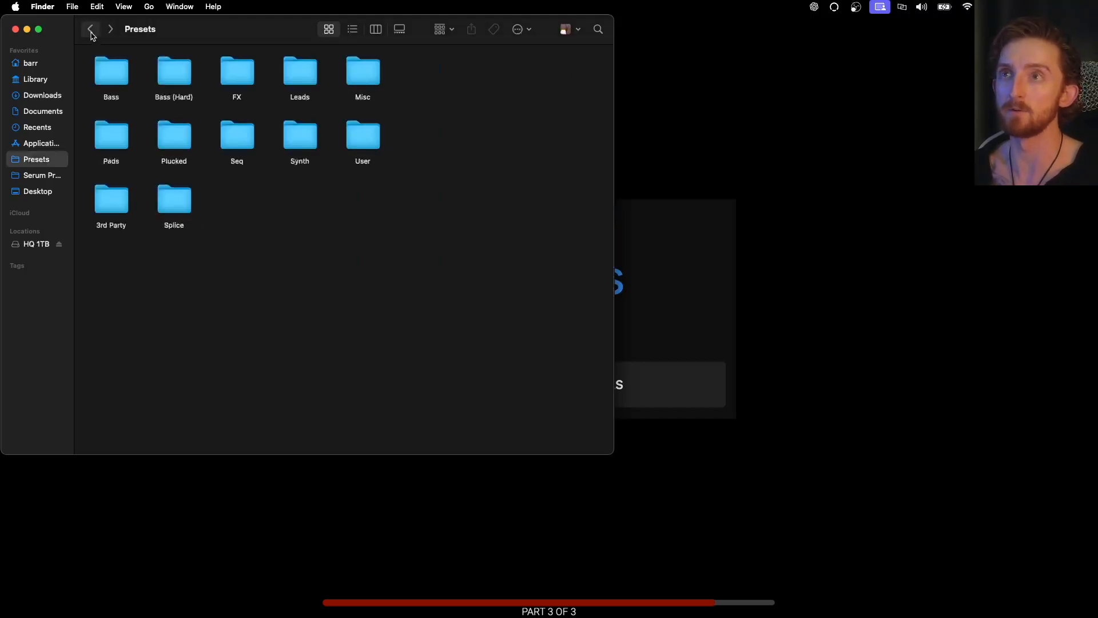
{"action": "right_click", "coordinate": [240, 214]}
{"action": "left_click", "coordinate": [254, 216]}
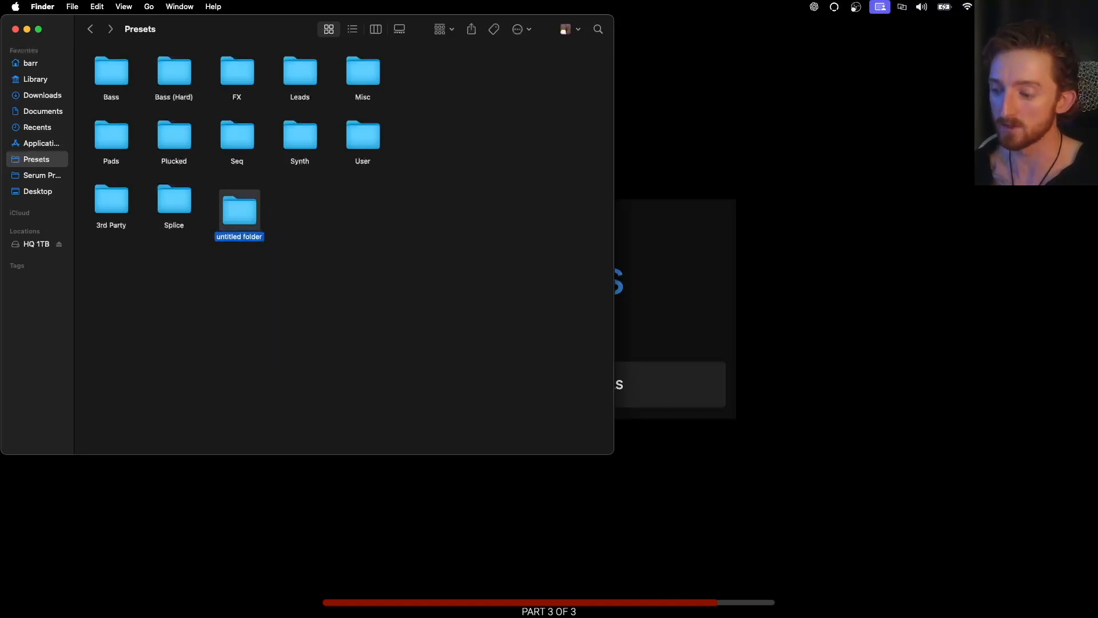
{"action": "key", "text": "super+z"}
Step: From Serum Presets, browse Tables and its A-Virus TI2 Wavetables folder, and return to open the Noises folder
{"action": "left_click", "coordinate": [90, 29]}
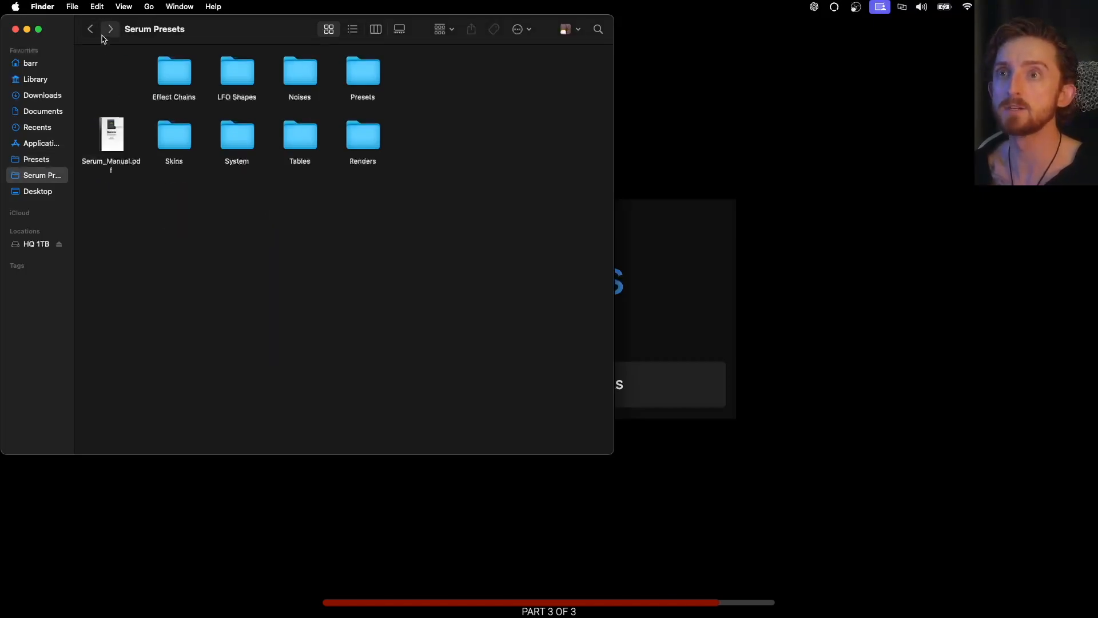
{"action": "double_click", "coordinate": [299, 141]}
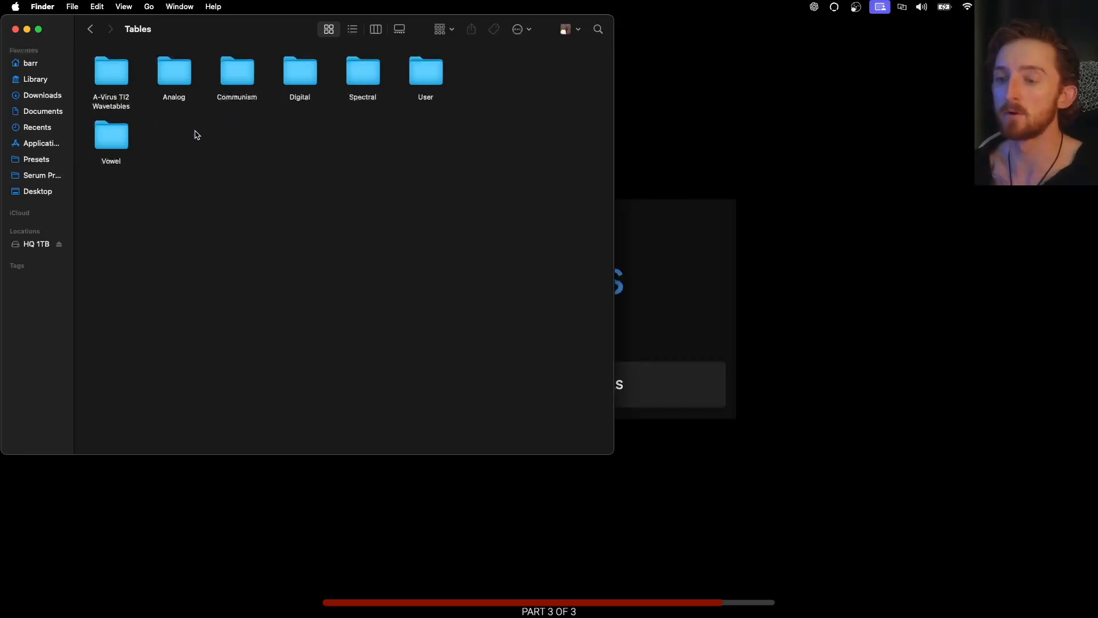
{"action": "double_click", "coordinate": [106, 76]}
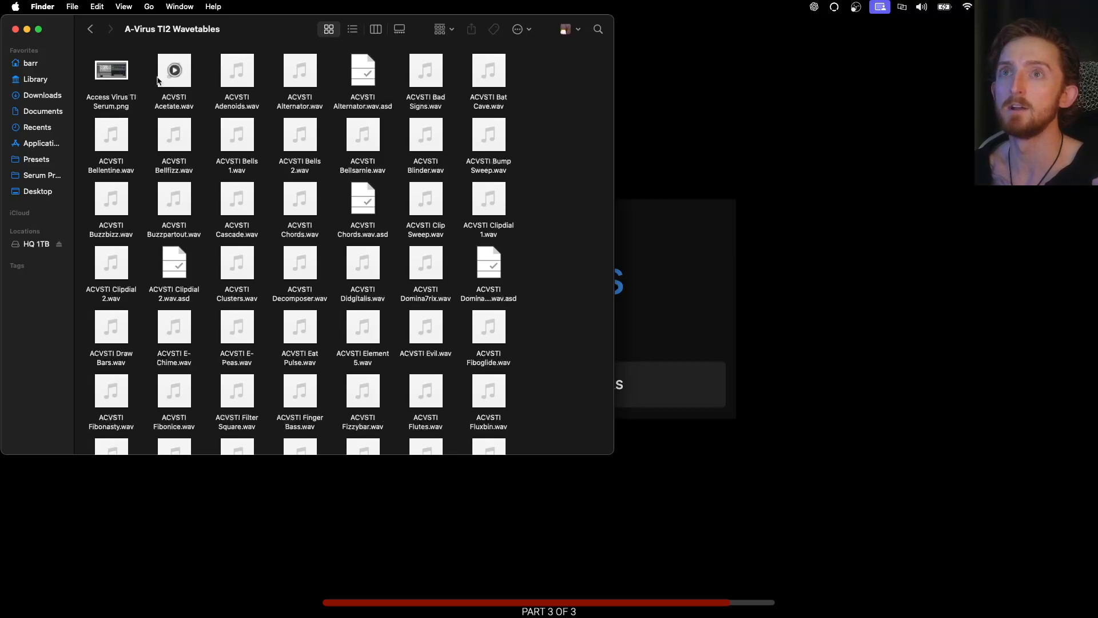
{"action": "left_click", "coordinate": [90, 30]}
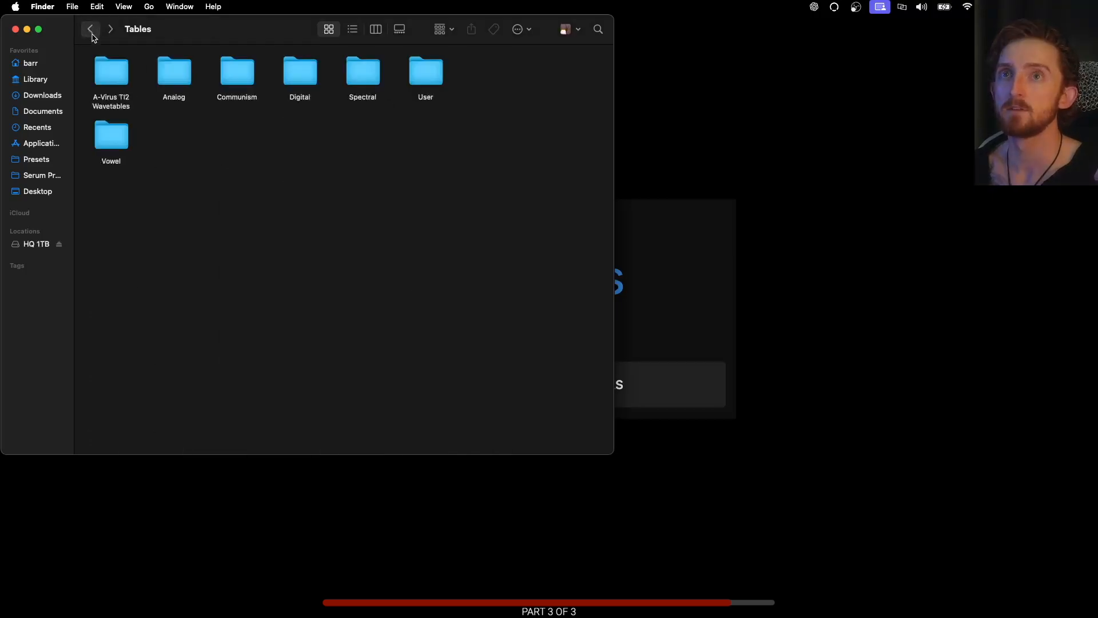
{"action": "left_click", "coordinate": [90, 30]}
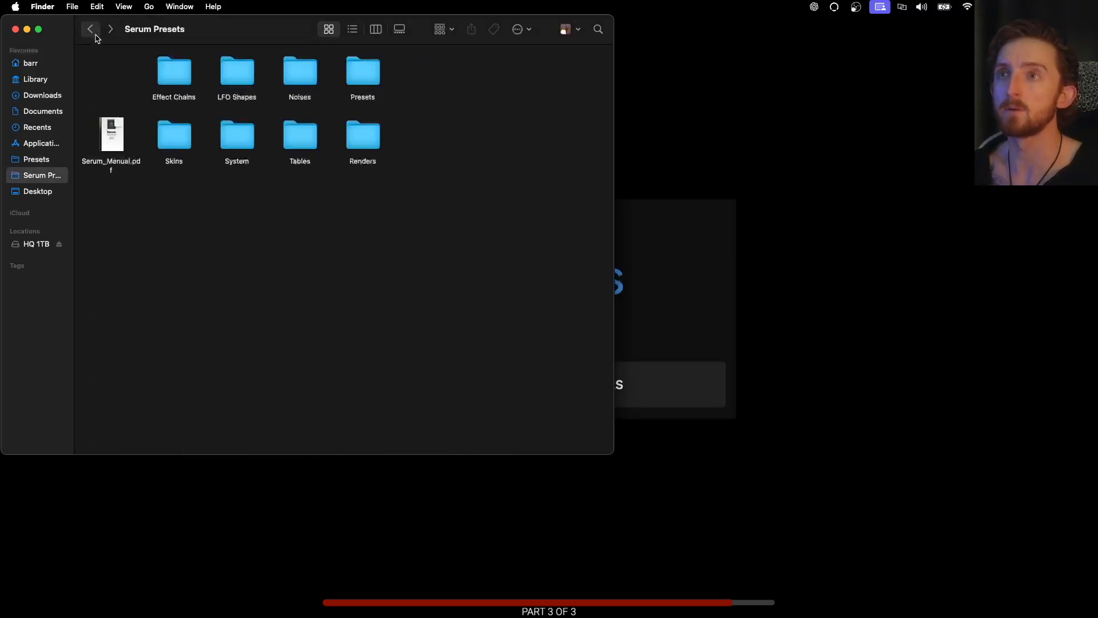
{"action": "double_click", "coordinate": [297, 78]}
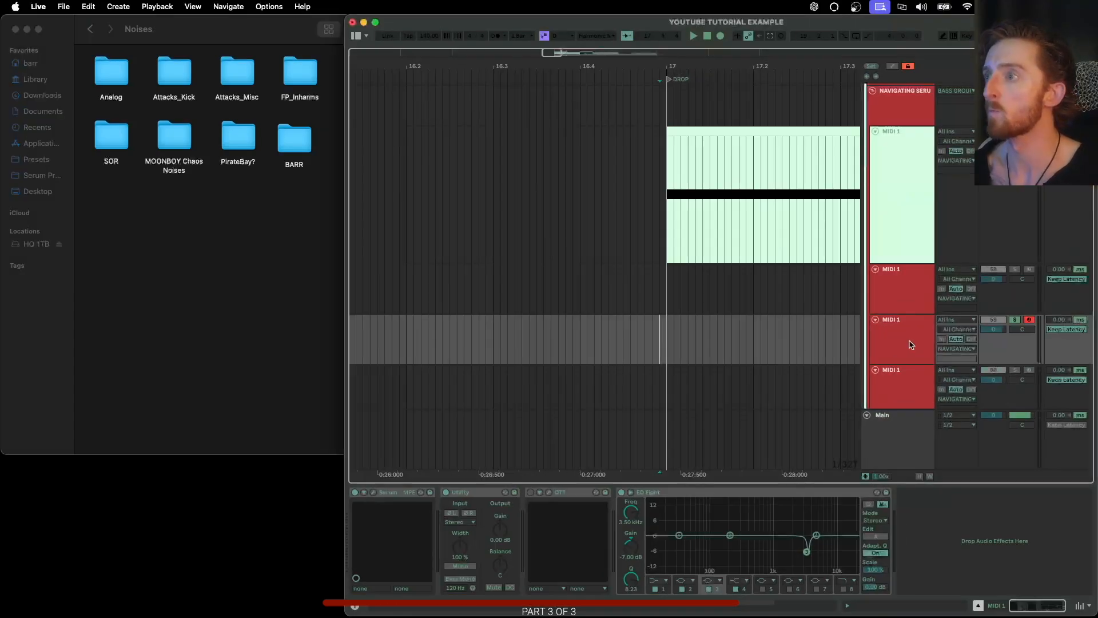
Step: In Ableton Live, open Serum on the duplicated MIDI 1 track, enable the noise oscillator and turn off oscillator A
{"action": "left_click", "coordinate": [909, 341]}
{"action": "left_click", "coordinate": [374, 493]}
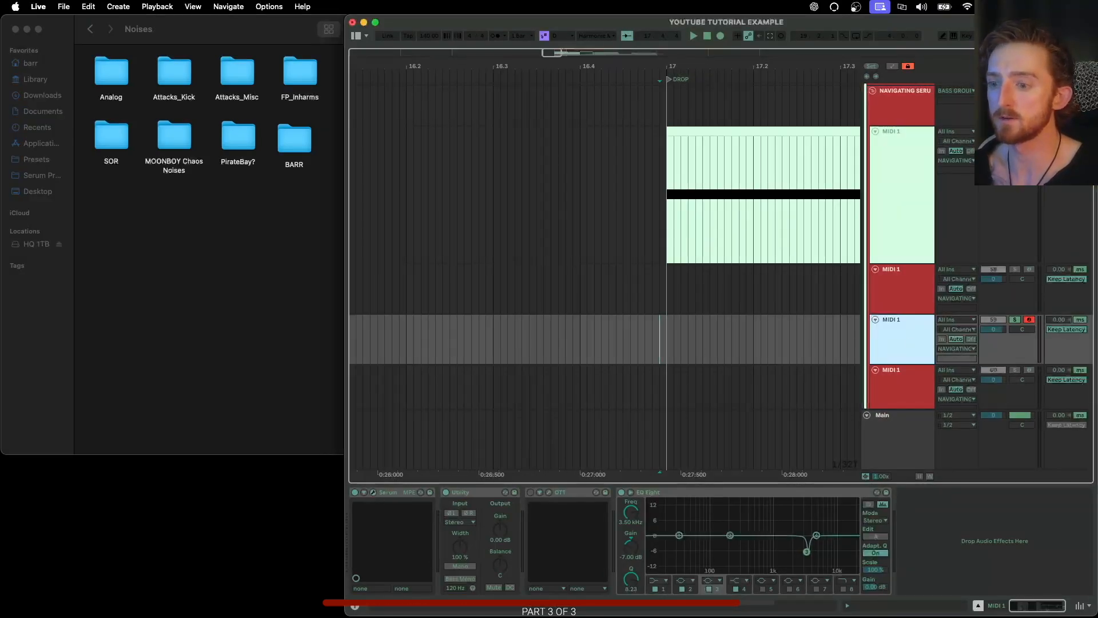
{"action": "left_click", "coordinate": [419, 183]}
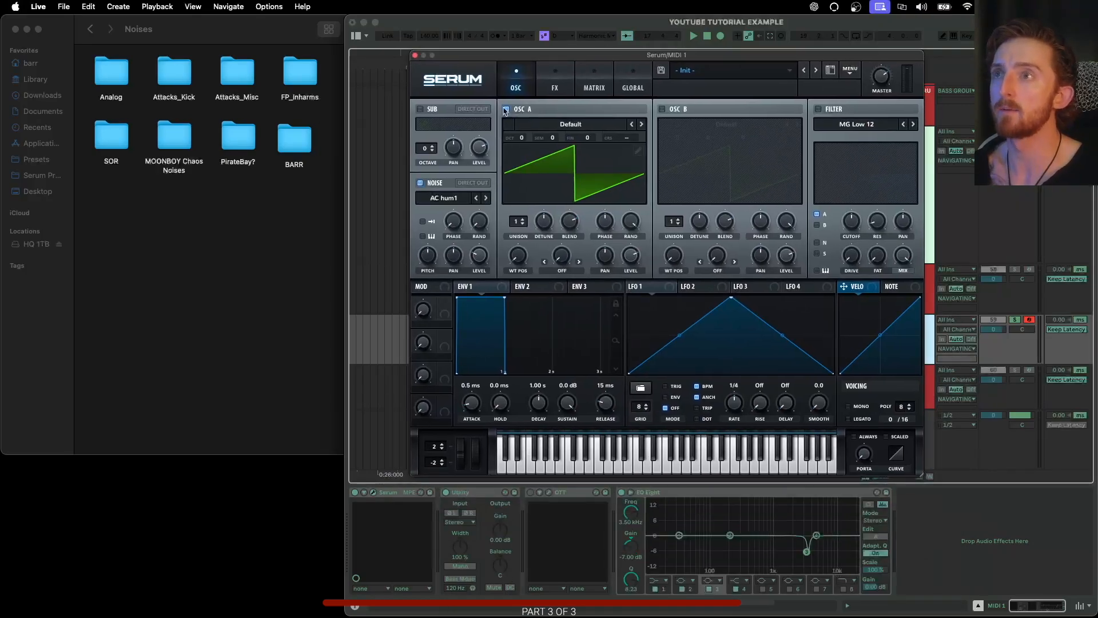
{"action": "left_click", "coordinate": [506, 109]}
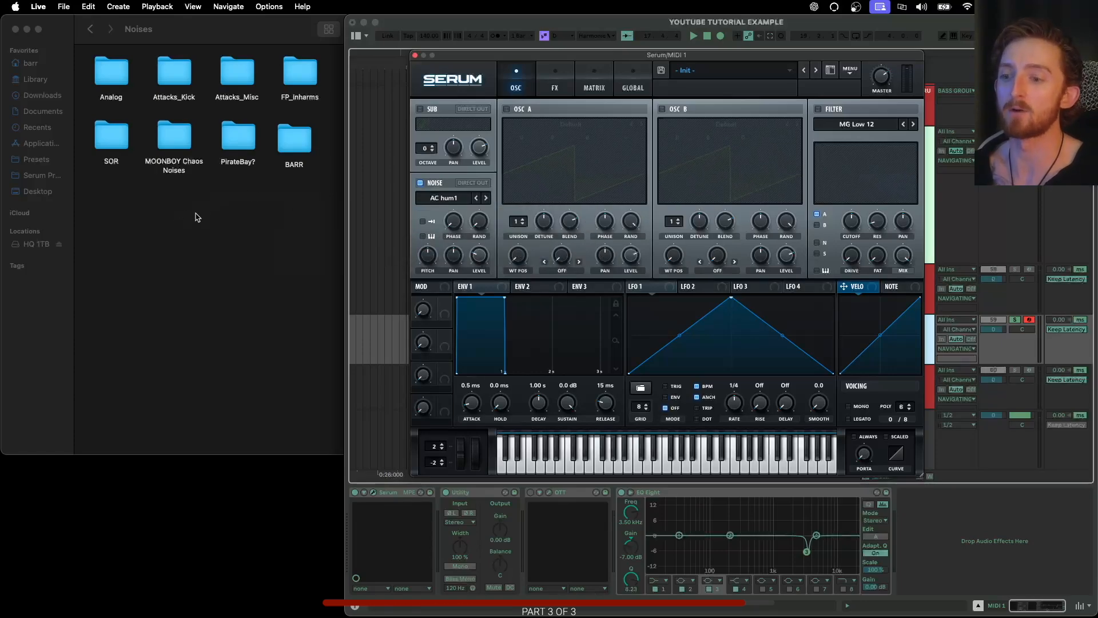
Step: Compare the folders inside Finder's Noises folder with the categories in Serum's noise sample list
{"action": "double_click", "coordinate": [185, 34]}
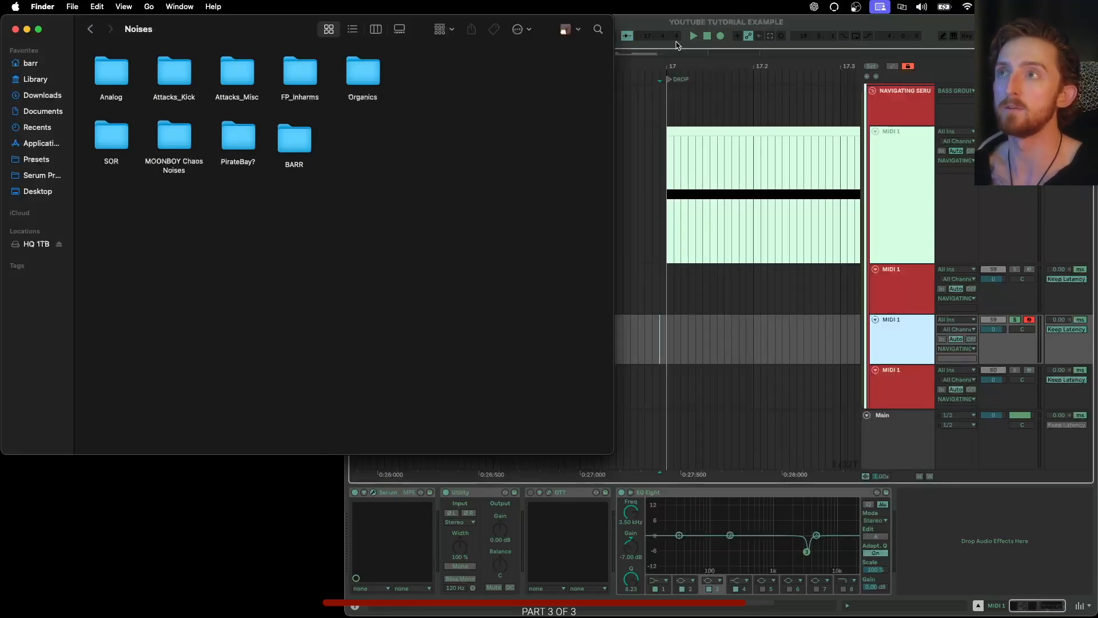
{"action": "left_click", "coordinate": [626, 56]}
{"action": "left_click", "coordinate": [449, 197]}
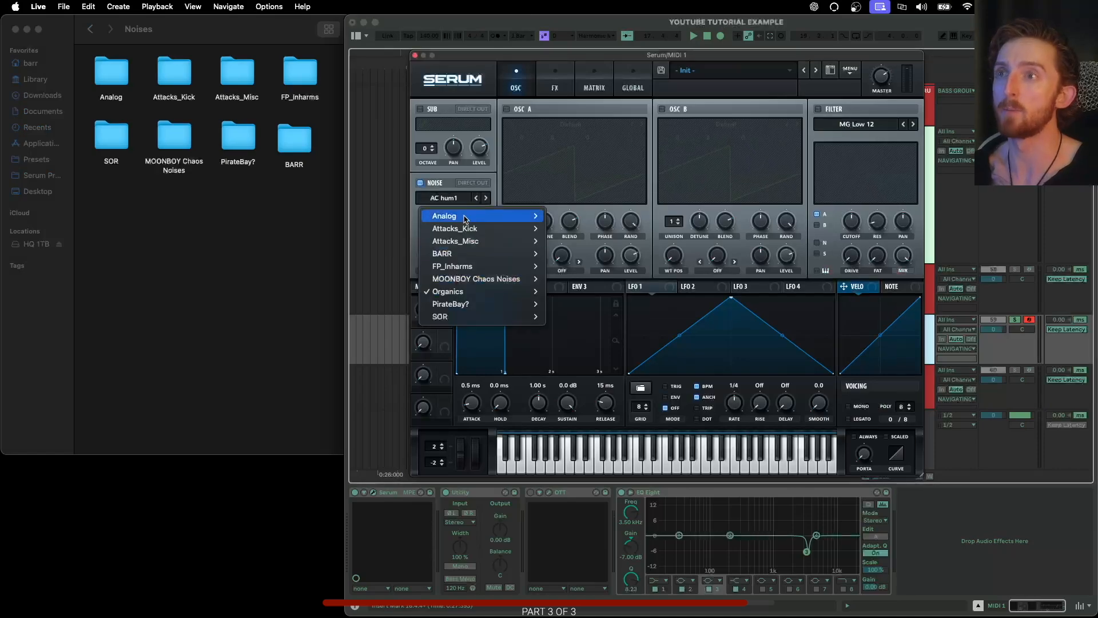
{"action": "left_click", "coordinate": [450, 194]}
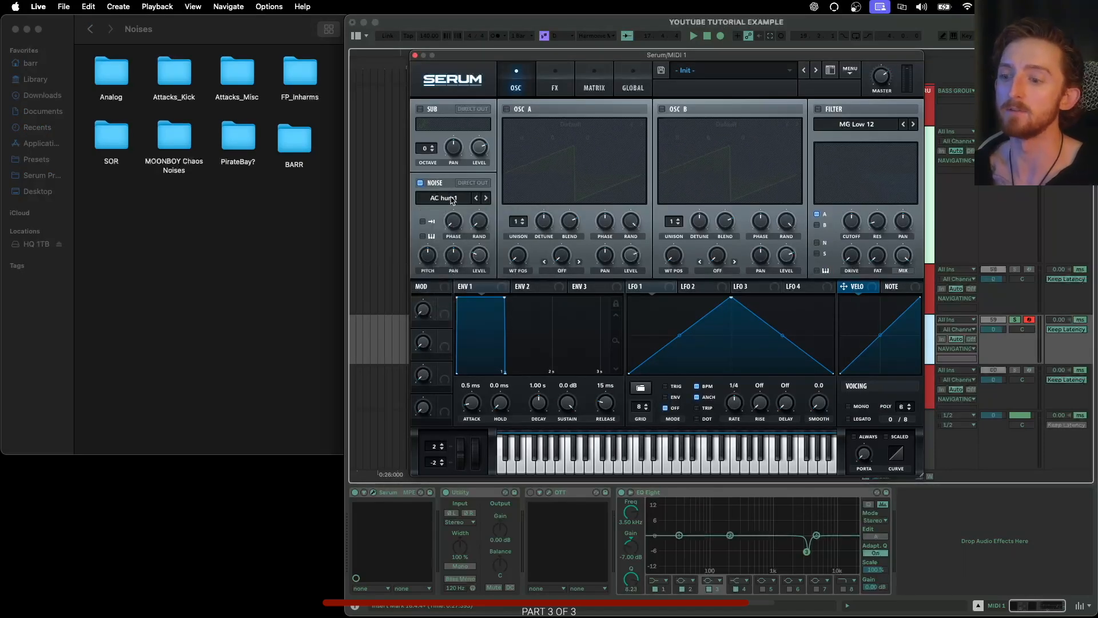
Step: Turn off Serum's noise oscillator, then hide the Live window and close Serum
{"action": "left_click", "coordinate": [420, 182]}
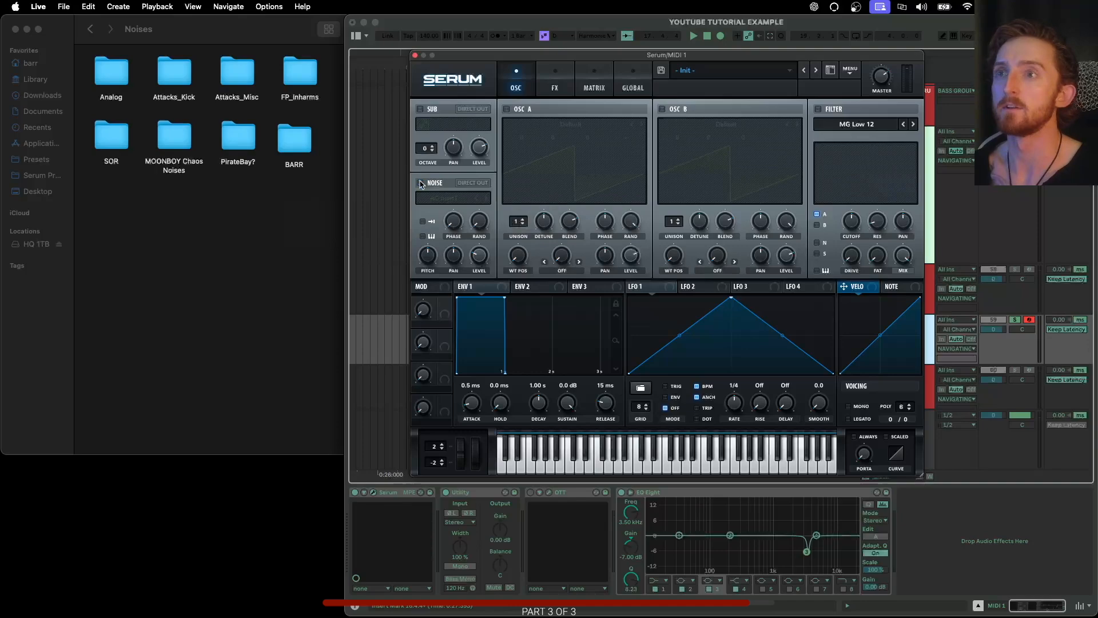
{"action": "left_click", "coordinate": [364, 21]}
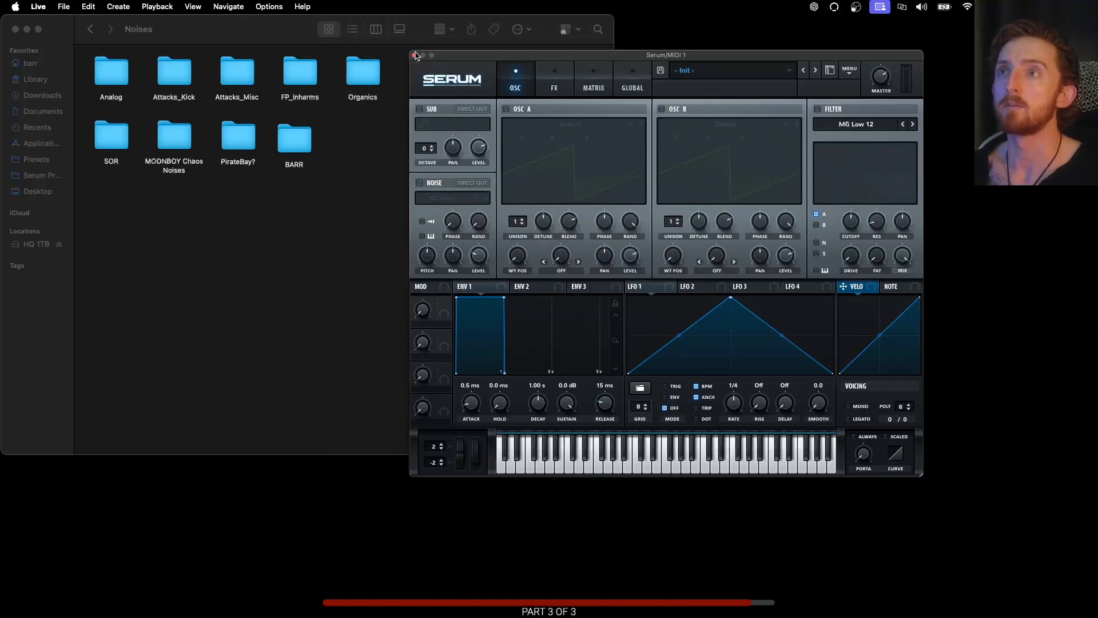
{"action": "left_click", "coordinate": [416, 55]}
Step: Return to Finder's Noises folder, view its folder options and go back to Serum Presets
{"action": "left_click", "coordinate": [331, 184]}
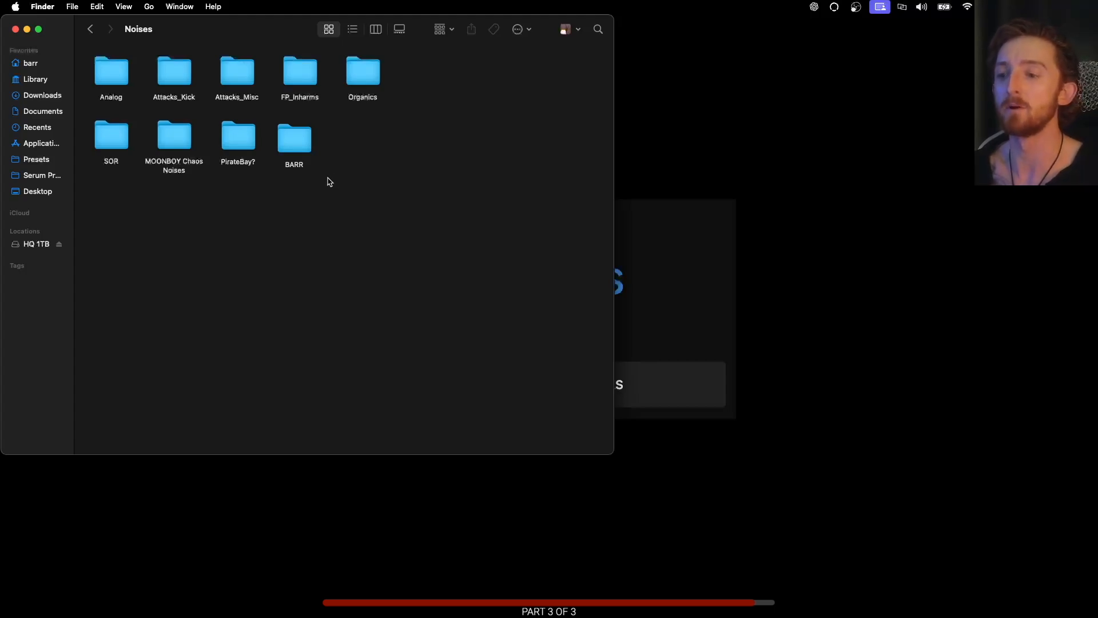
{"action": "left_click", "coordinate": [376, 263]}
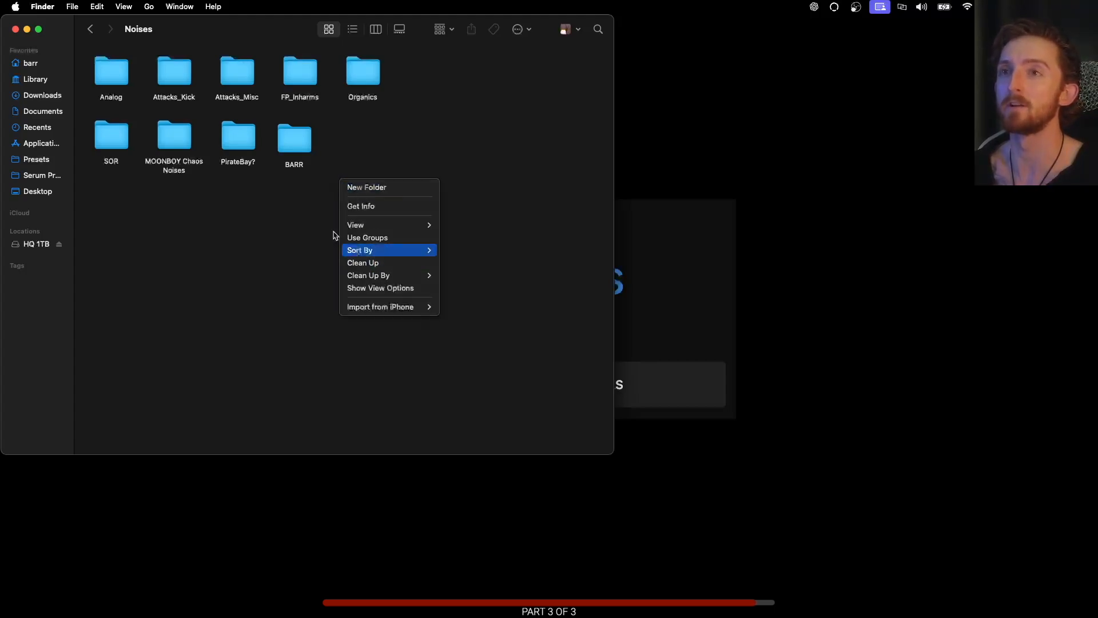
{"action": "left_click", "coordinate": [91, 30]}
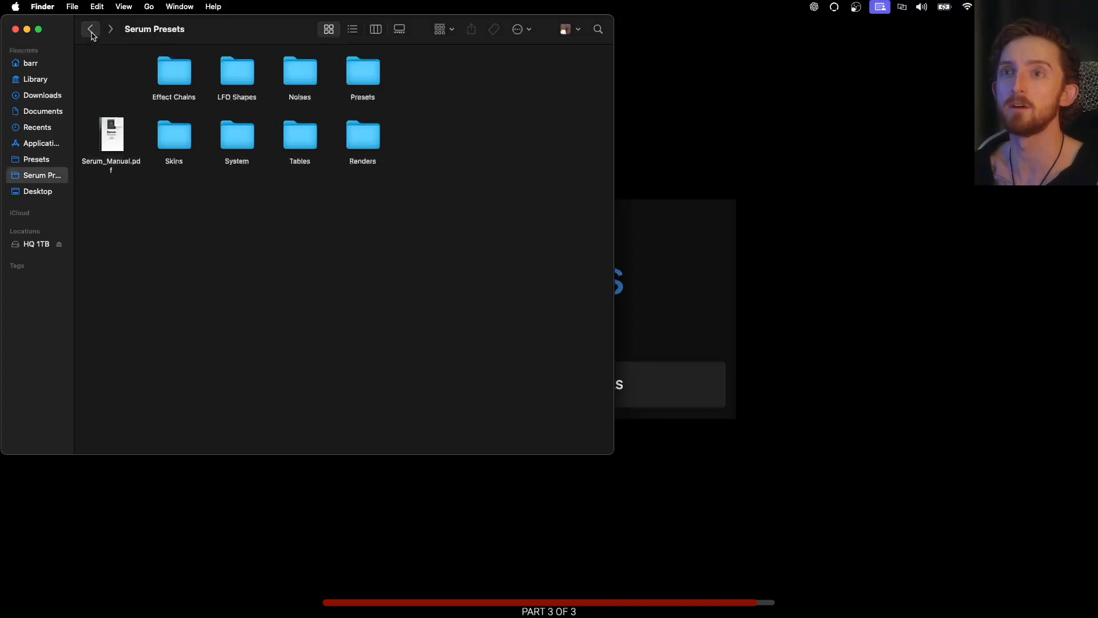
Step: Open the Skins folder in Finder and arrange the Finder and Ableton Live windows so both are visible
{"action": "double_click", "coordinate": [179, 141]}
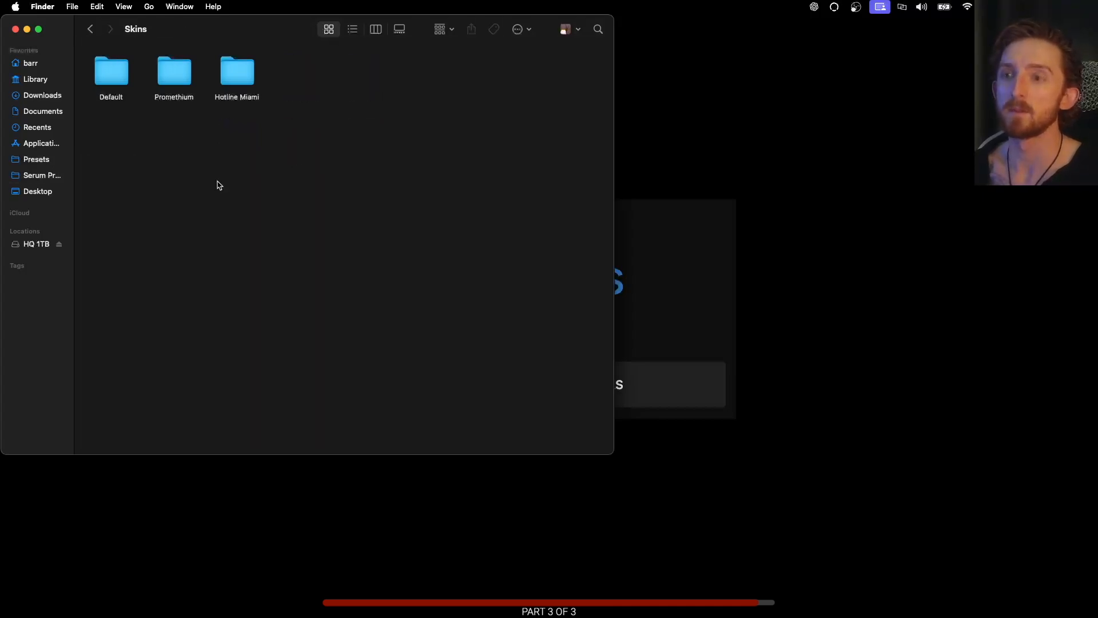
{"action": "key", "text": "super+Tab"}
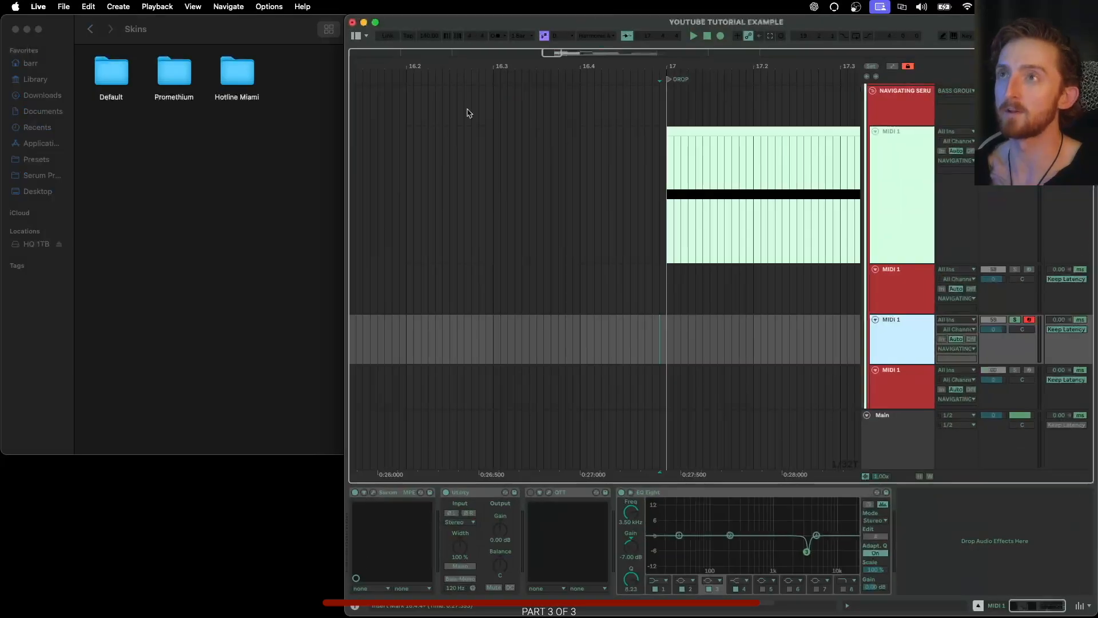
{"action": "left_click_drag", "start_coordinate": [446, 23], "coordinate": [400, 26]}
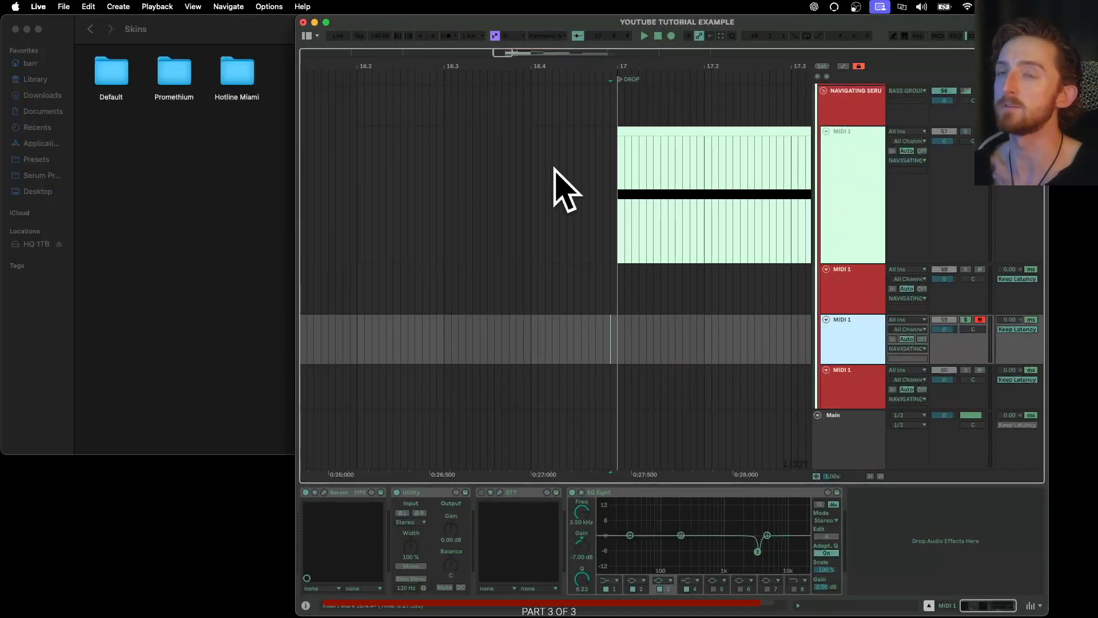
{"action": "left_click", "coordinate": [217, 35]}
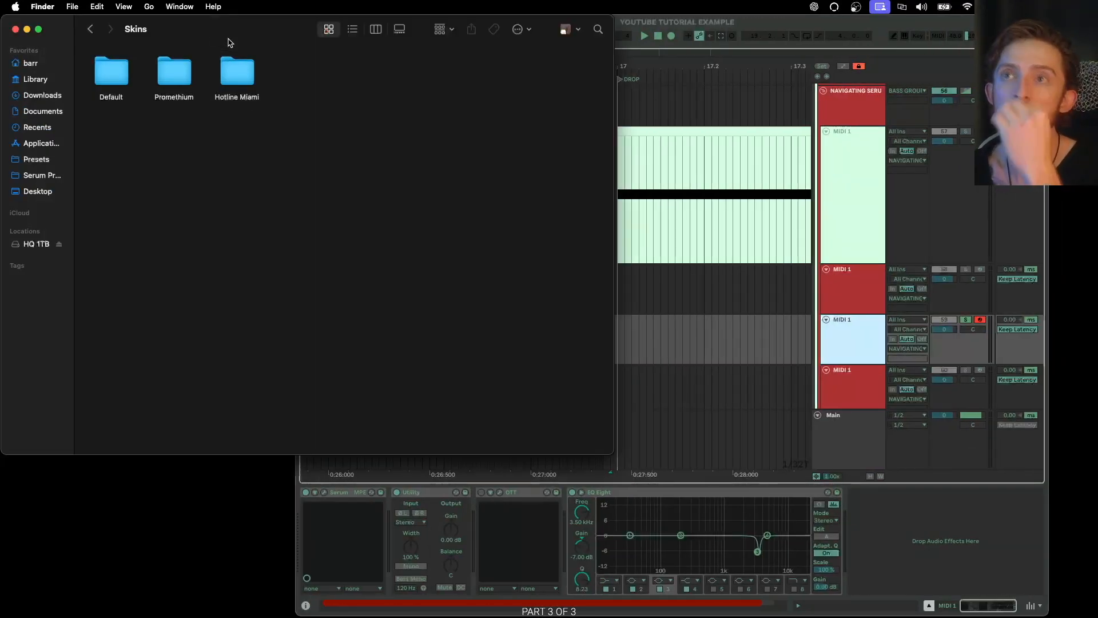
{"action": "left_click_drag", "start_coordinate": [609, 455], "coordinate": [365, 207]}
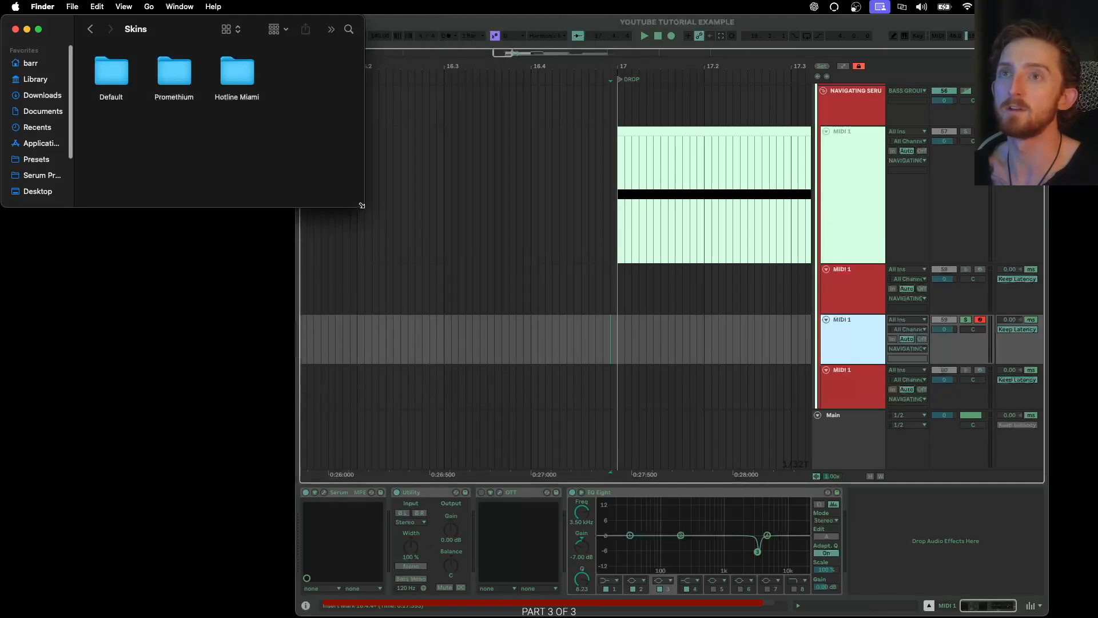
Step: In Ableton Live, open Serum on the MIDI 1 track and apply the Hotline Miami skin
{"action": "left_click", "coordinate": [857, 299]}
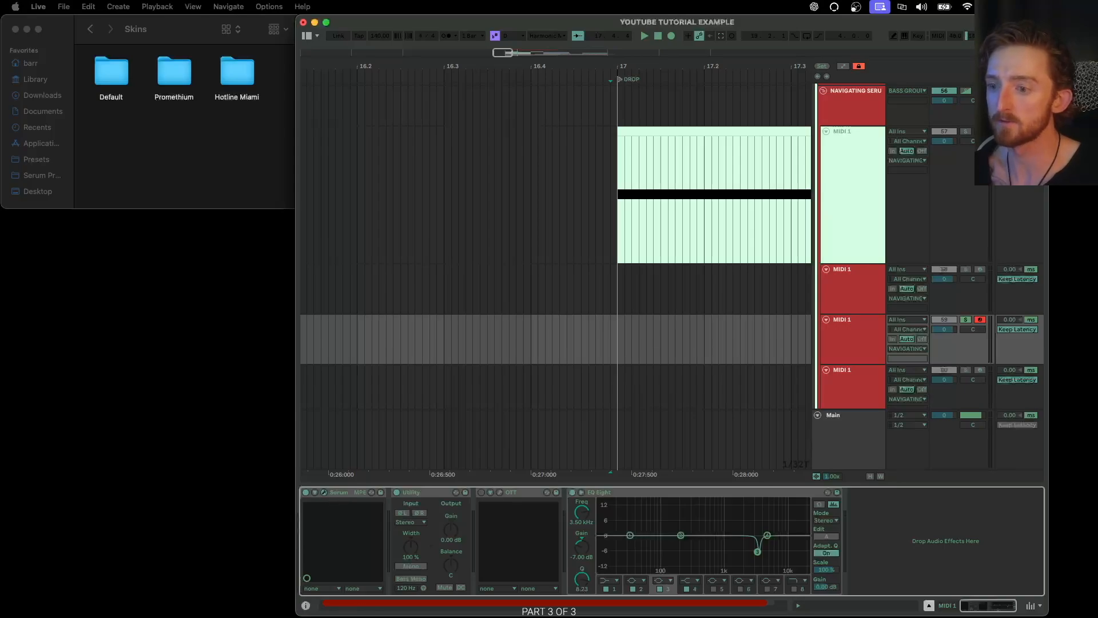
{"action": "left_click", "coordinate": [324, 492]}
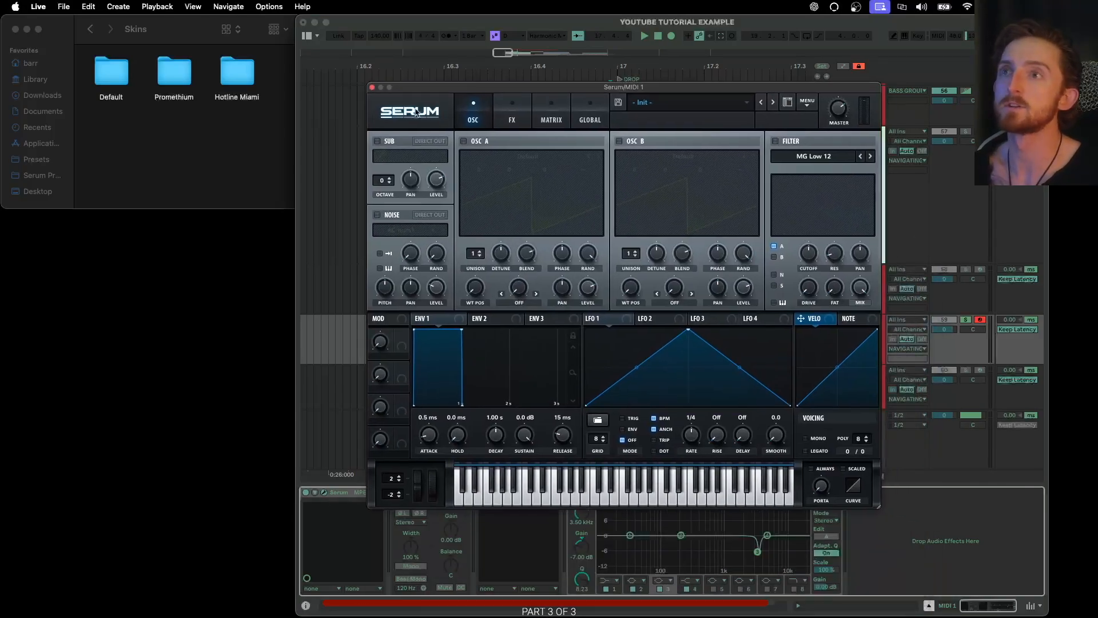
{"action": "left_click", "coordinate": [402, 116]}
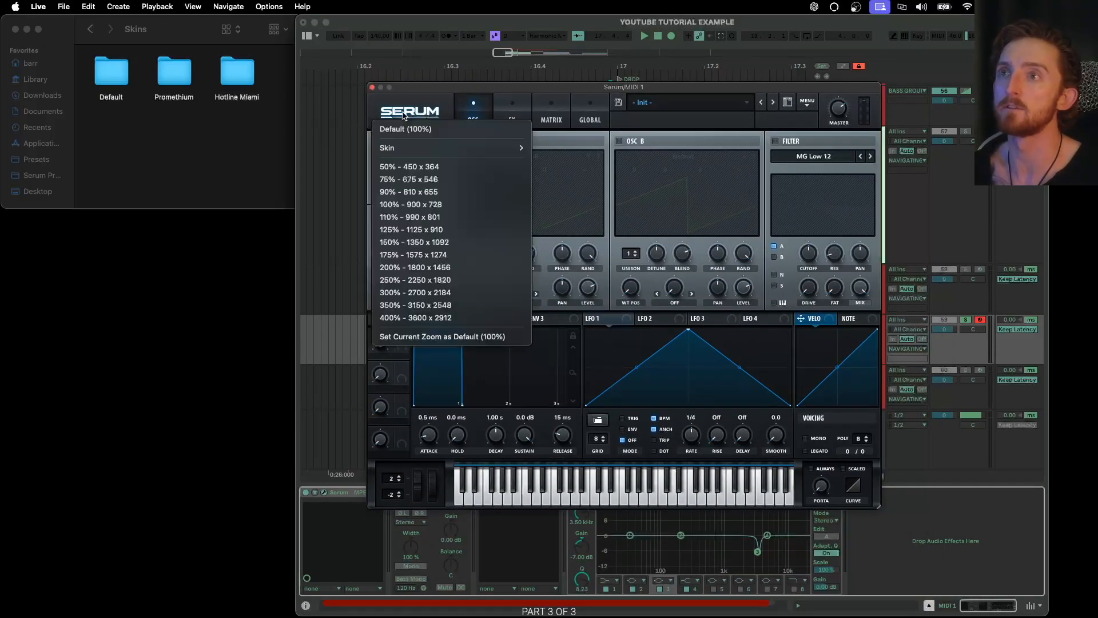
{"action": "mouse_move", "coordinate": [486, 147]}
{"action": "left_click", "coordinate": [615, 158]}
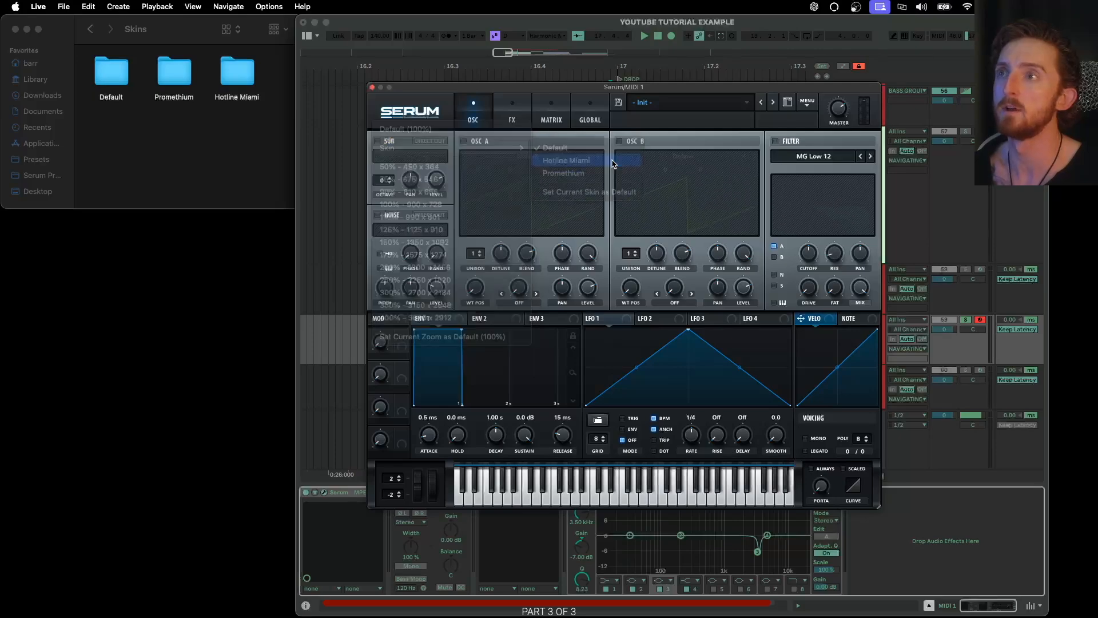
Step: Turn on Serum's oscillators A and B, then apply the Promethium skin
{"action": "left_click", "coordinate": [464, 141]}
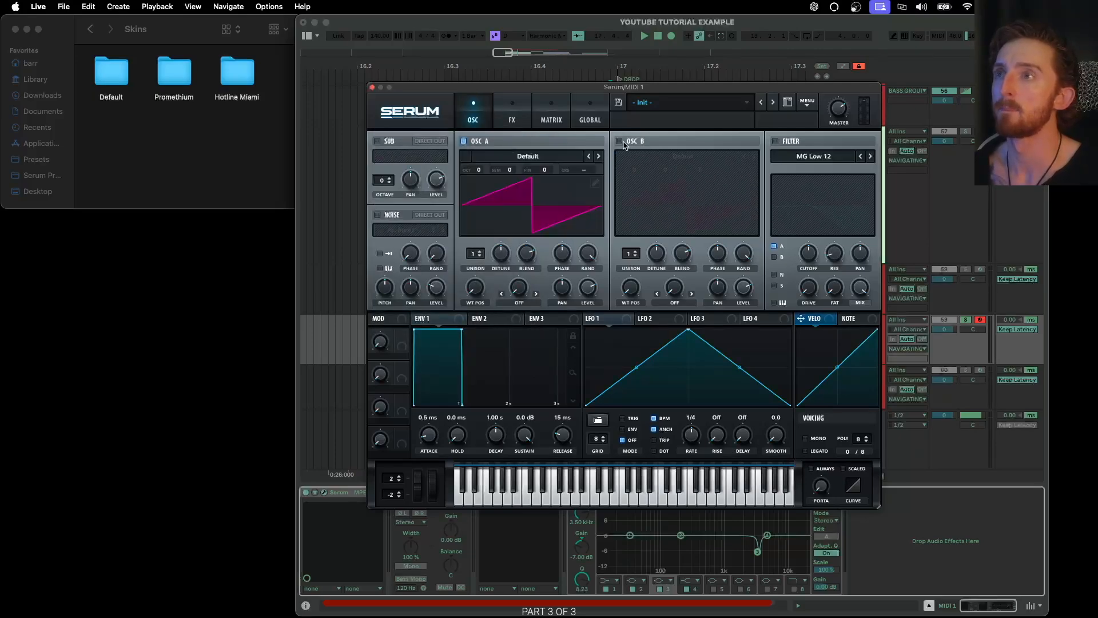
{"action": "left_click", "coordinate": [618, 141]}
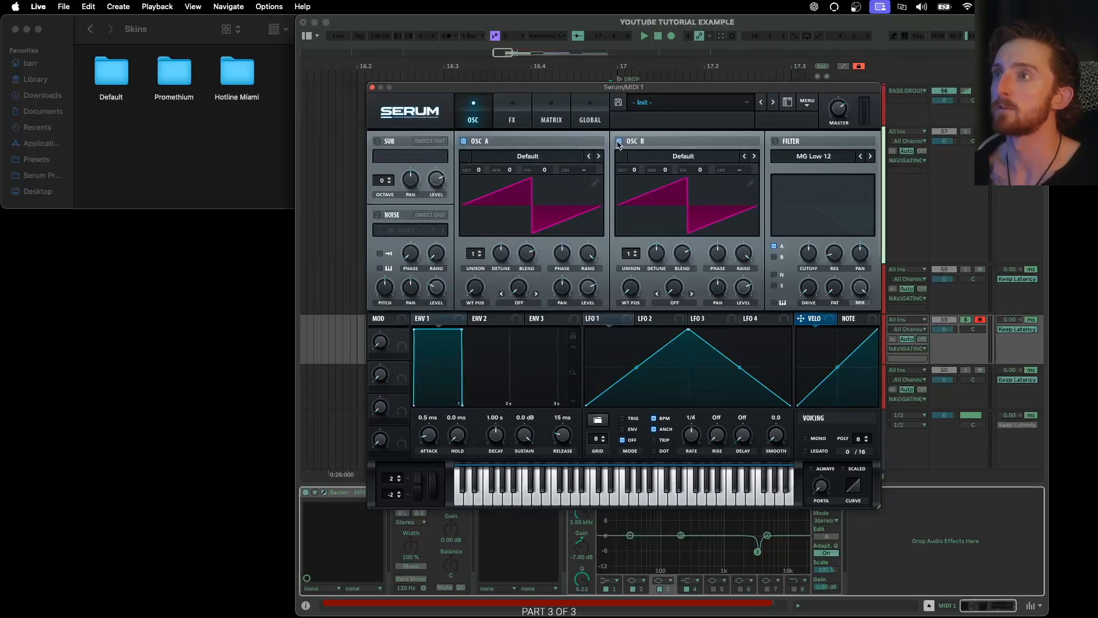
{"action": "left_click", "coordinate": [400, 116]}
{"action": "mouse_move", "coordinate": [421, 147]}
{"action": "left_click", "coordinate": [575, 175]}
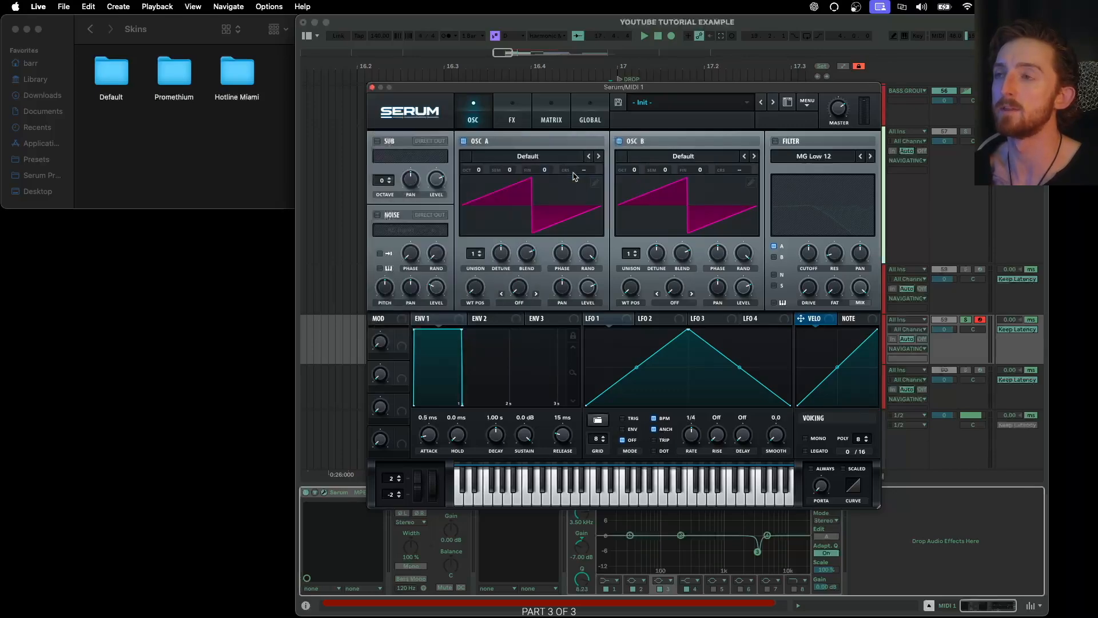
Step: View Serum's FX and Matrix pages in the Promethium skin, then return to the oscillator page
{"action": "left_click", "coordinate": [511, 121]}
{"action": "left_click", "coordinate": [538, 119]}
{"action": "left_click", "coordinate": [474, 117]}
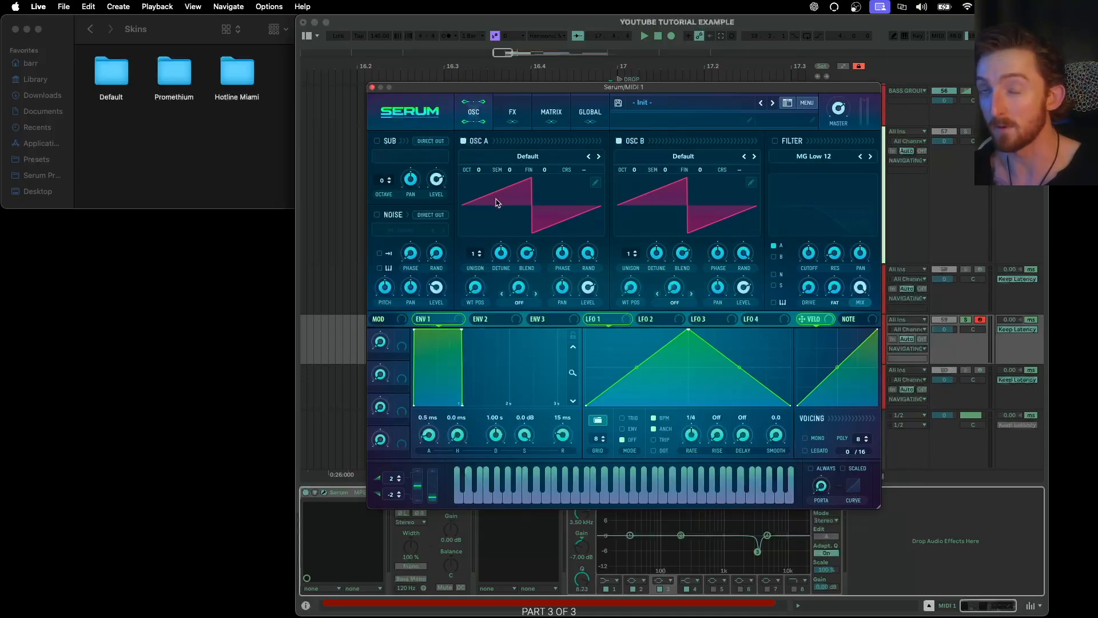
Step: Switch Serum's skin back to Default, then to Hotline Miami
{"action": "left_click", "coordinate": [416, 112]}
{"action": "mouse_move", "coordinate": [435, 148]}
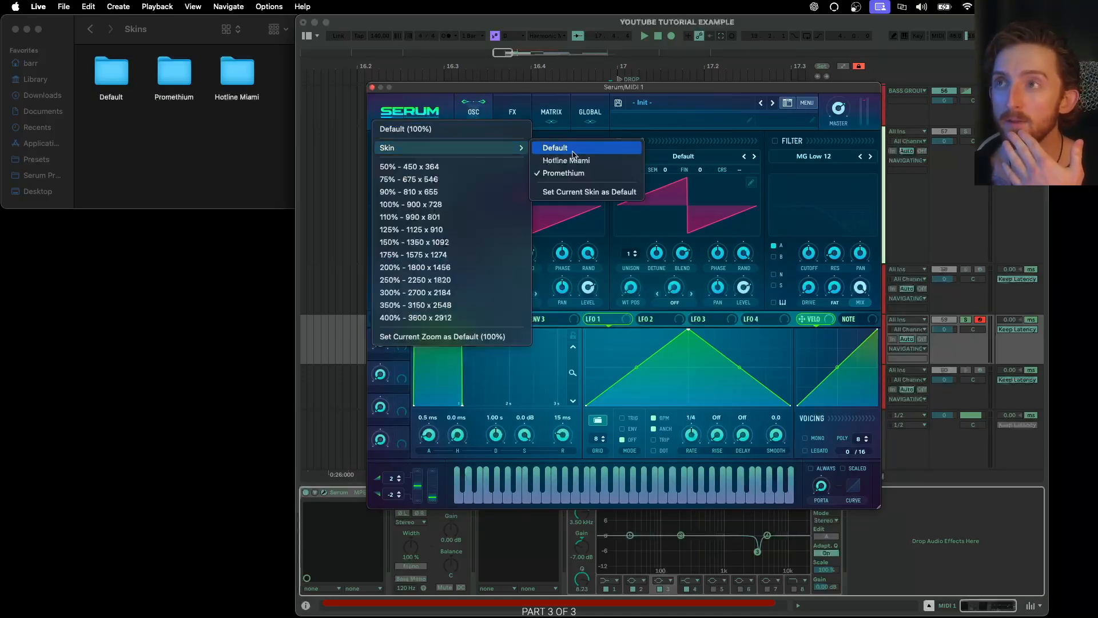
{"action": "left_click", "coordinate": [572, 150]}
{"action": "left_click", "coordinate": [417, 117]}
{"action": "mouse_move", "coordinate": [484, 149]}
{"action": "left_click", "coordinate": [565, 161]}
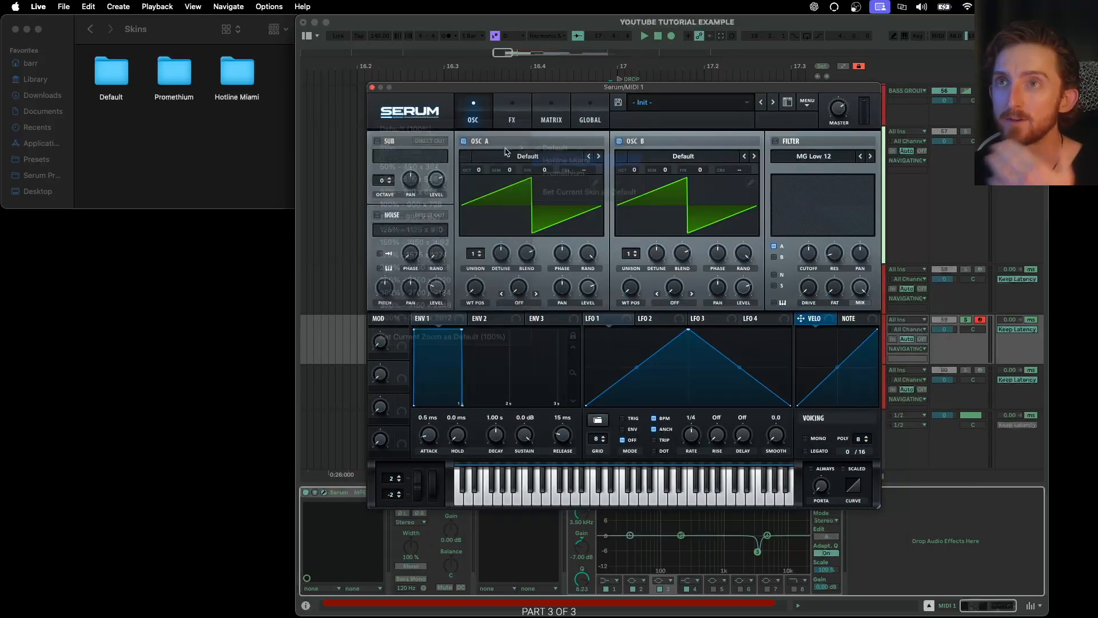
Step: Close Serum and return to the Serum Presets folder in an enlarged Finder window
{"action": "left_click", "coordinate": [372, 87]}
{"action": "left_click", "coordinate": [172, 33]}
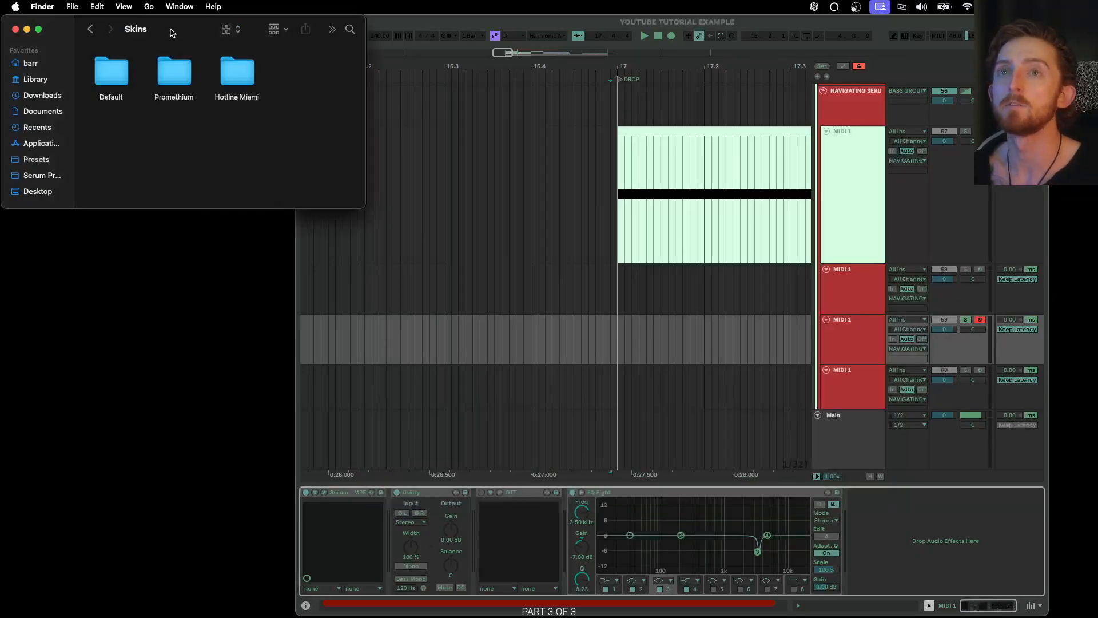
{"action": "left_click", "coordinate": [94, 33]}
{"action": "left_click_drag", "start_coordinate": [367, 209], "coordinate": [547, 283]}
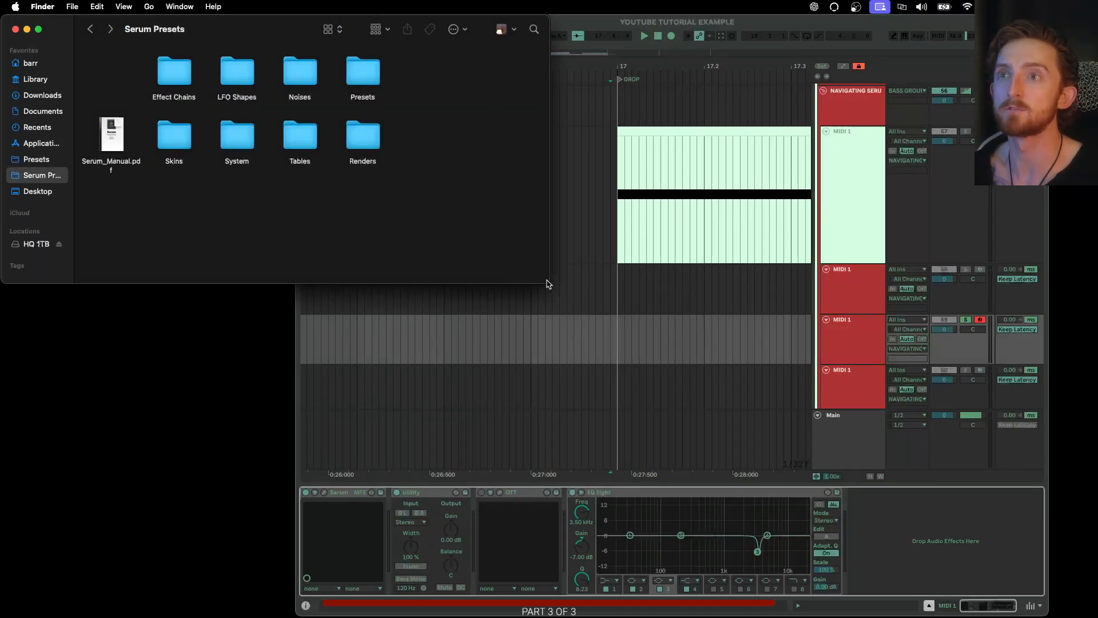
{"action": "left_click", "coordinate": [94, 33]}
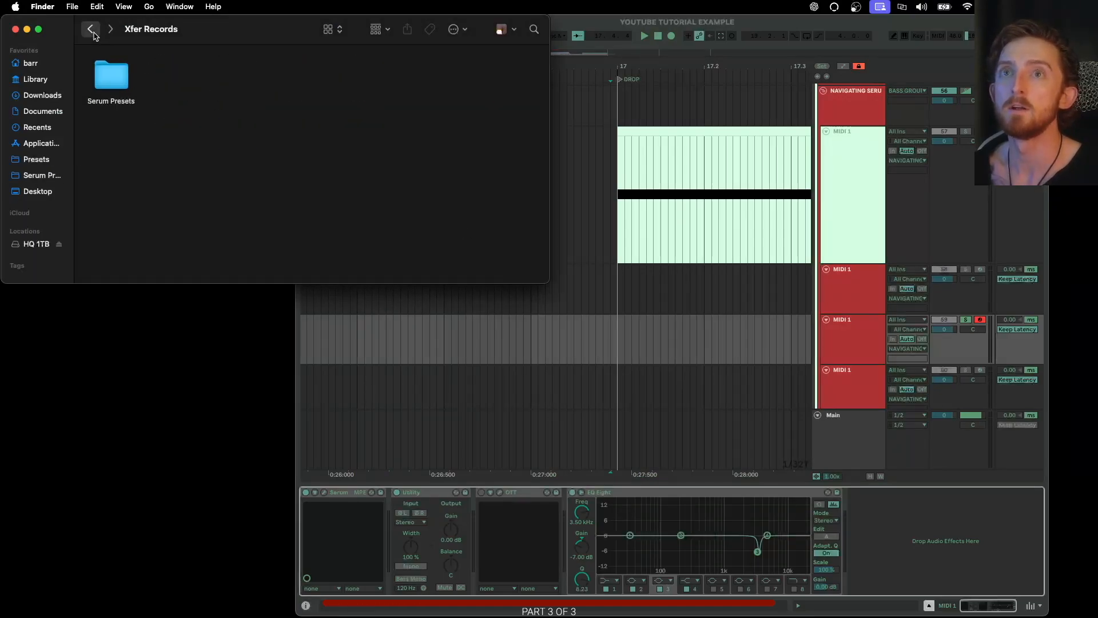
{"action": "left_click", "coordinate": [48, 179]}
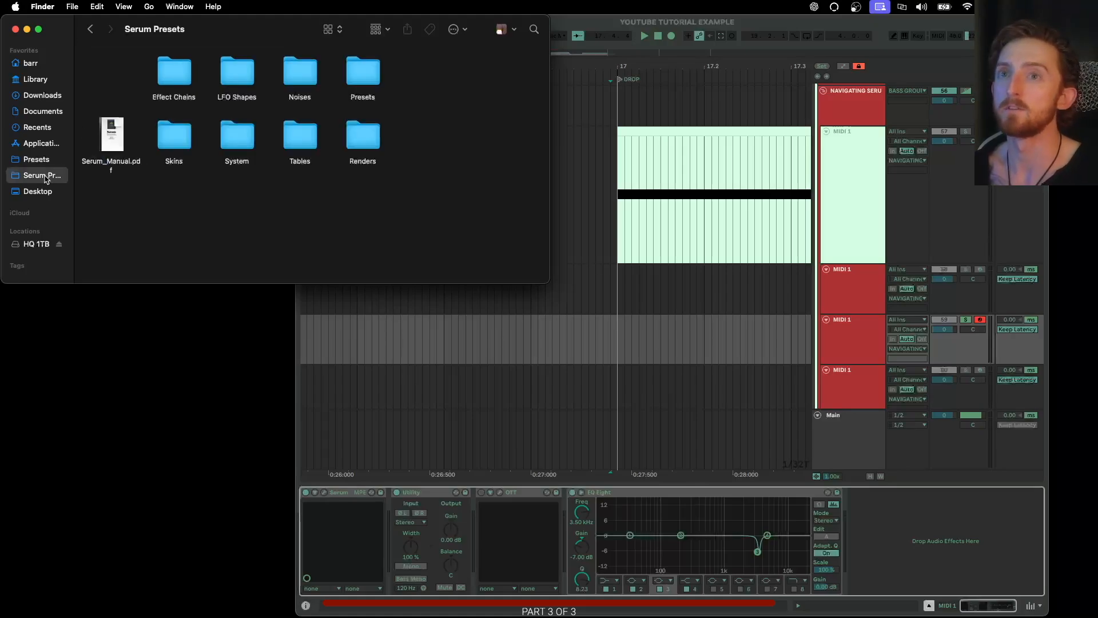